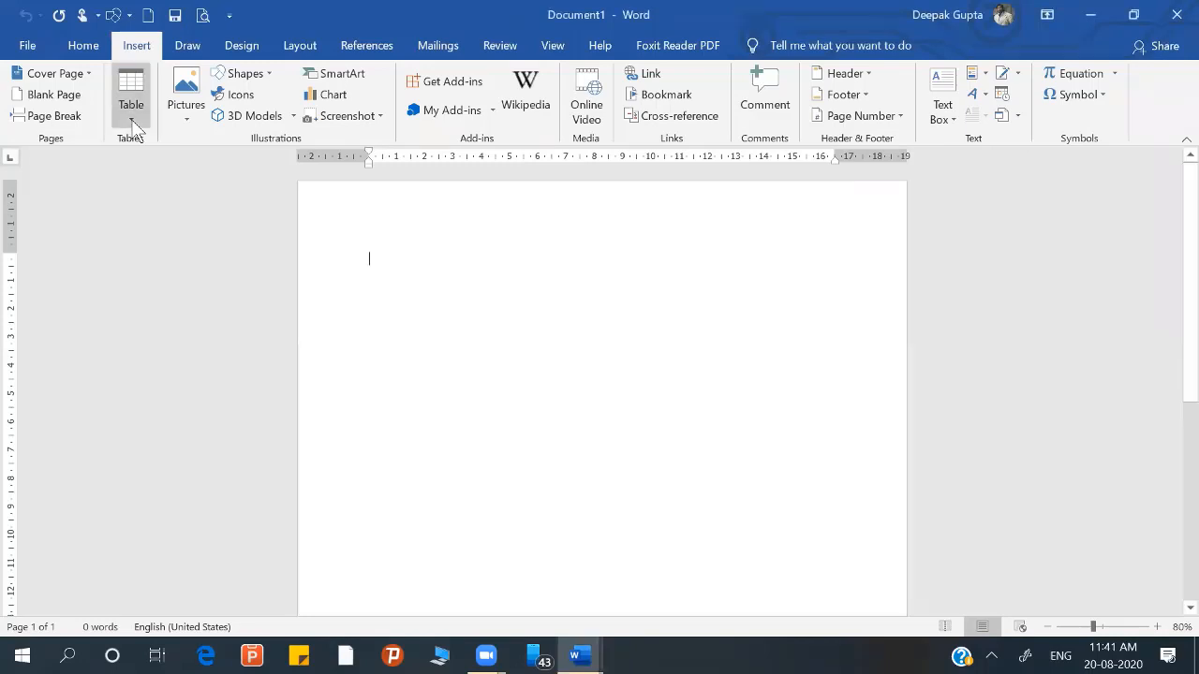
Step: Insert a table with 4 columns and 6 rows into the blank document
left_click(133, 121)
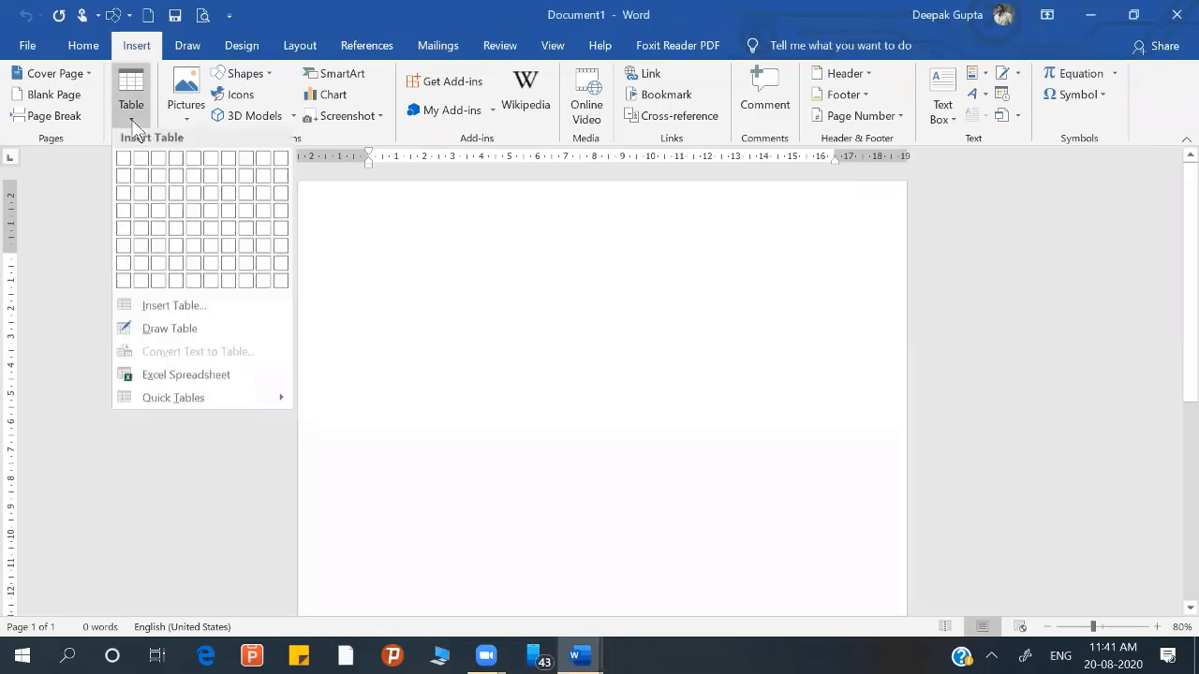
left_click(178, 309)
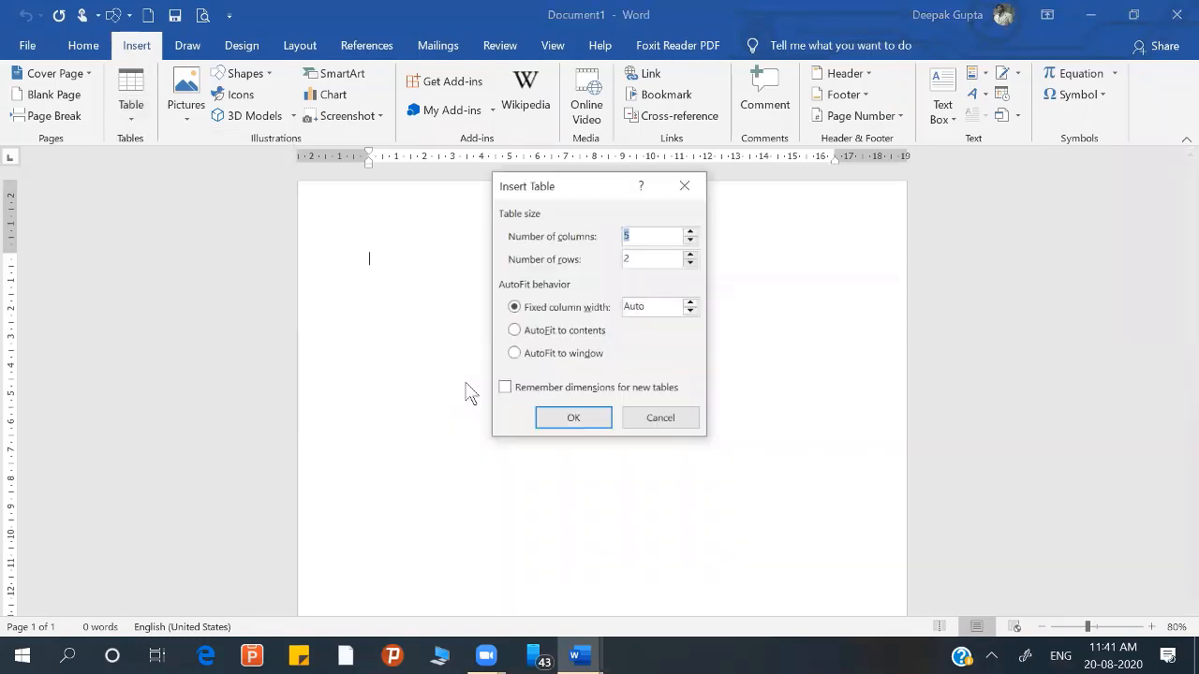
left_click(691, 242)
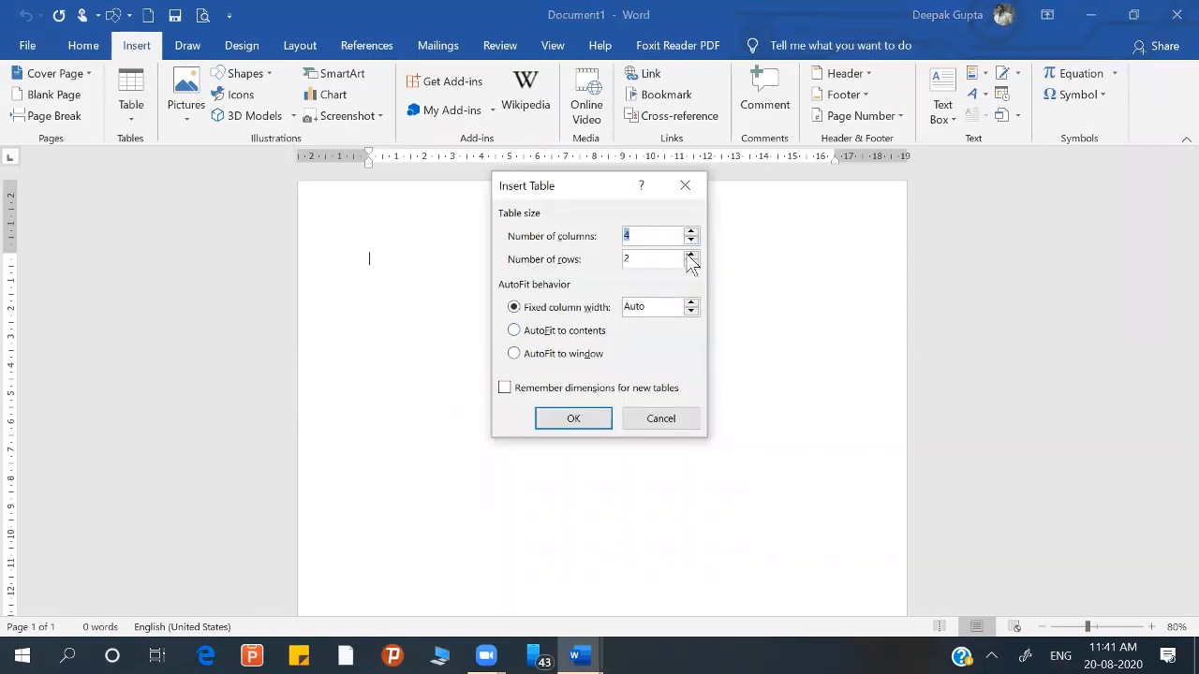
double_click(692, 255)
left_click(692, 255)
left_click(571, 420)
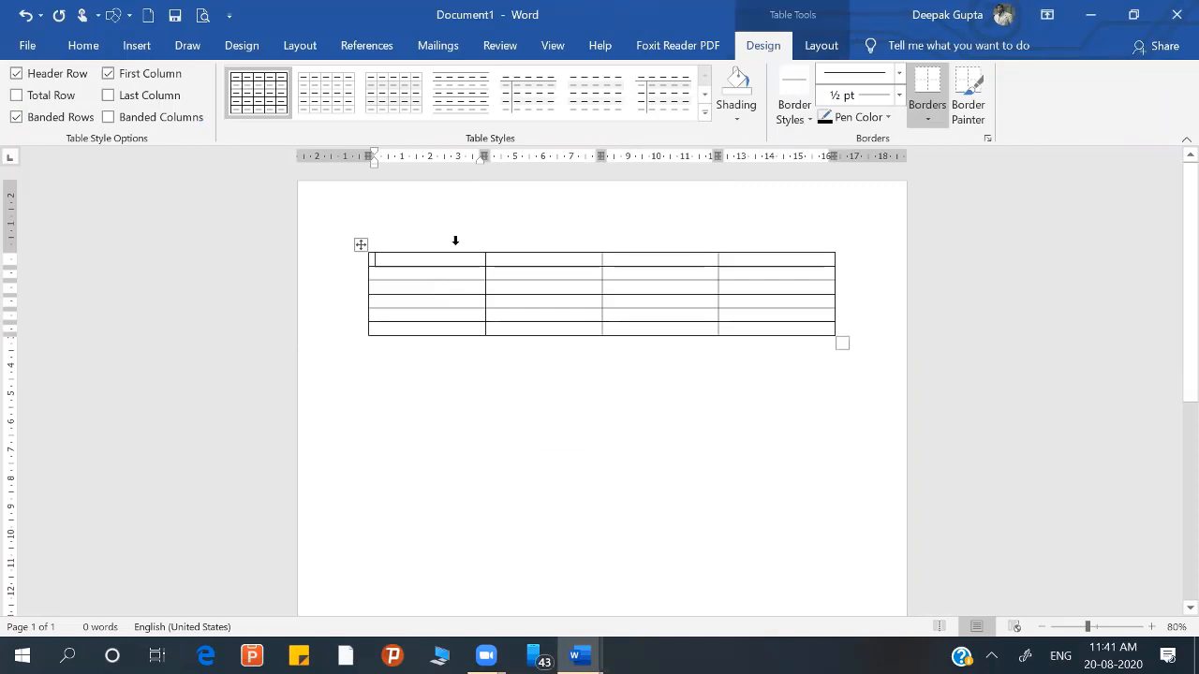
Step: Select the table's columns one at a time, followed by its second and first rows, to examine the table's structure
left_click(455, 240)
left_click(534, 238)
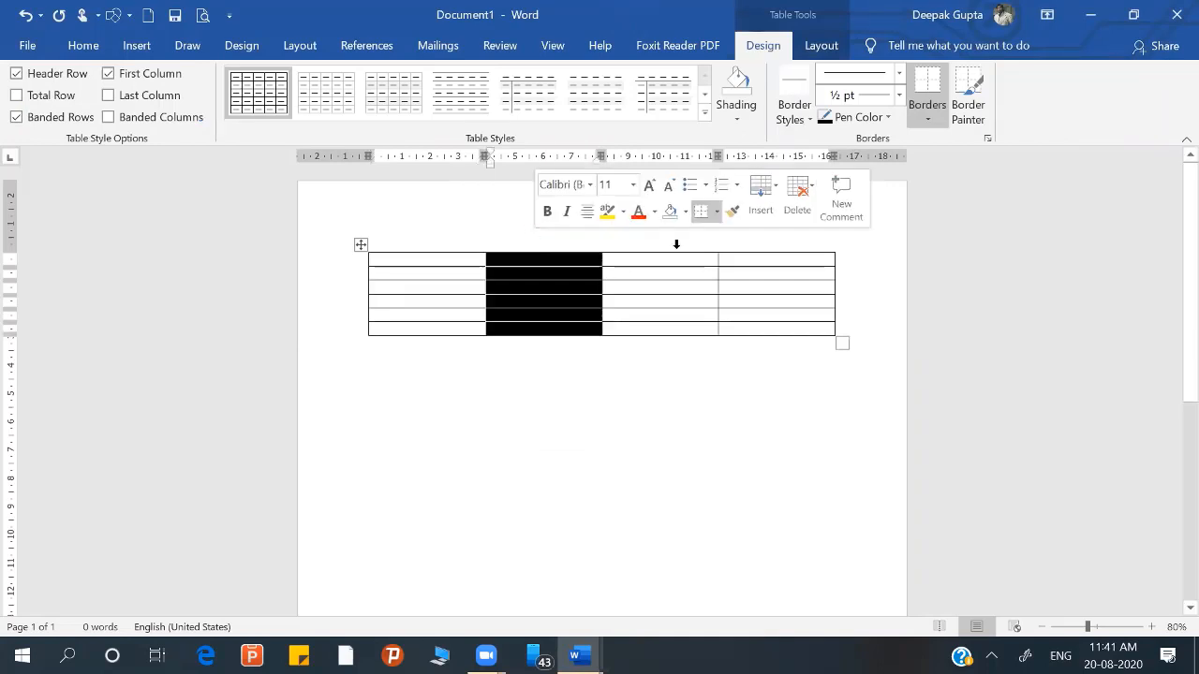
left_click(683, 242)
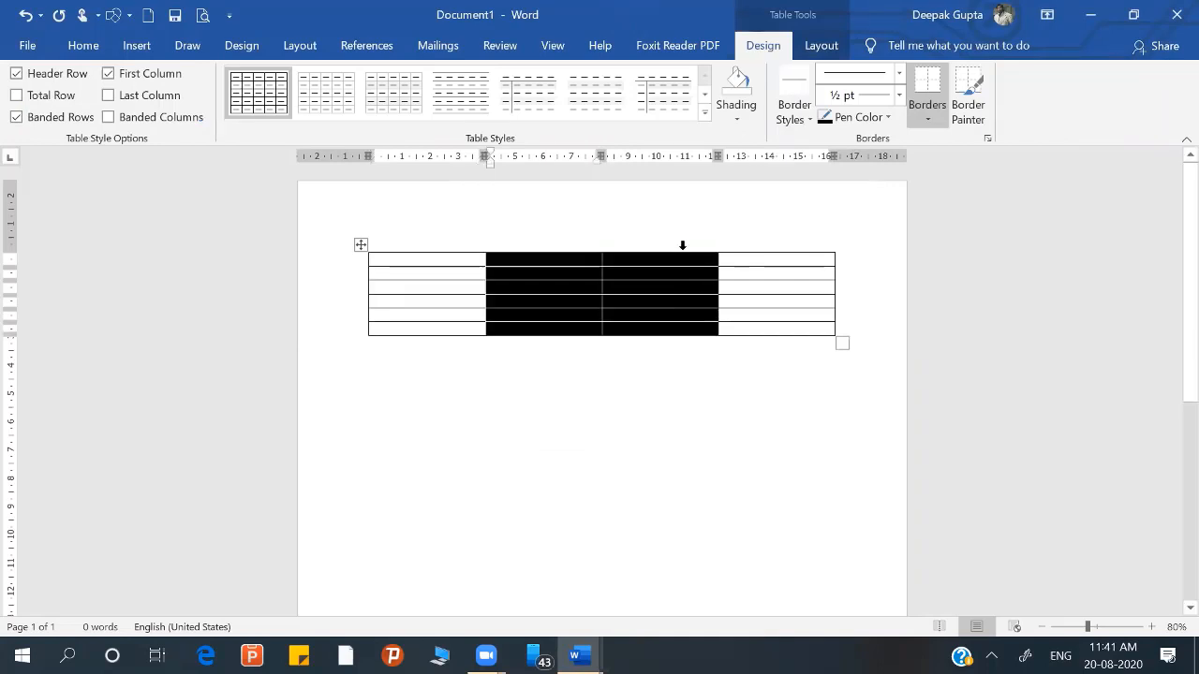
left_click(746, 240)
left_click(426, 350)
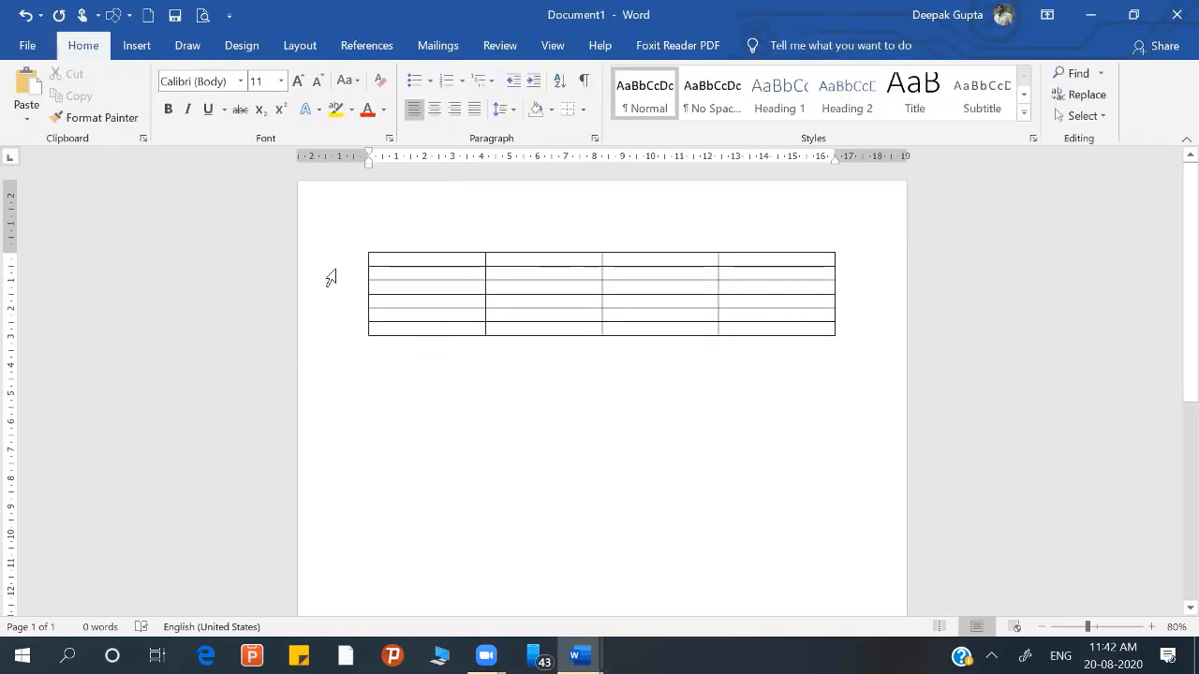
left_click(331, 278)
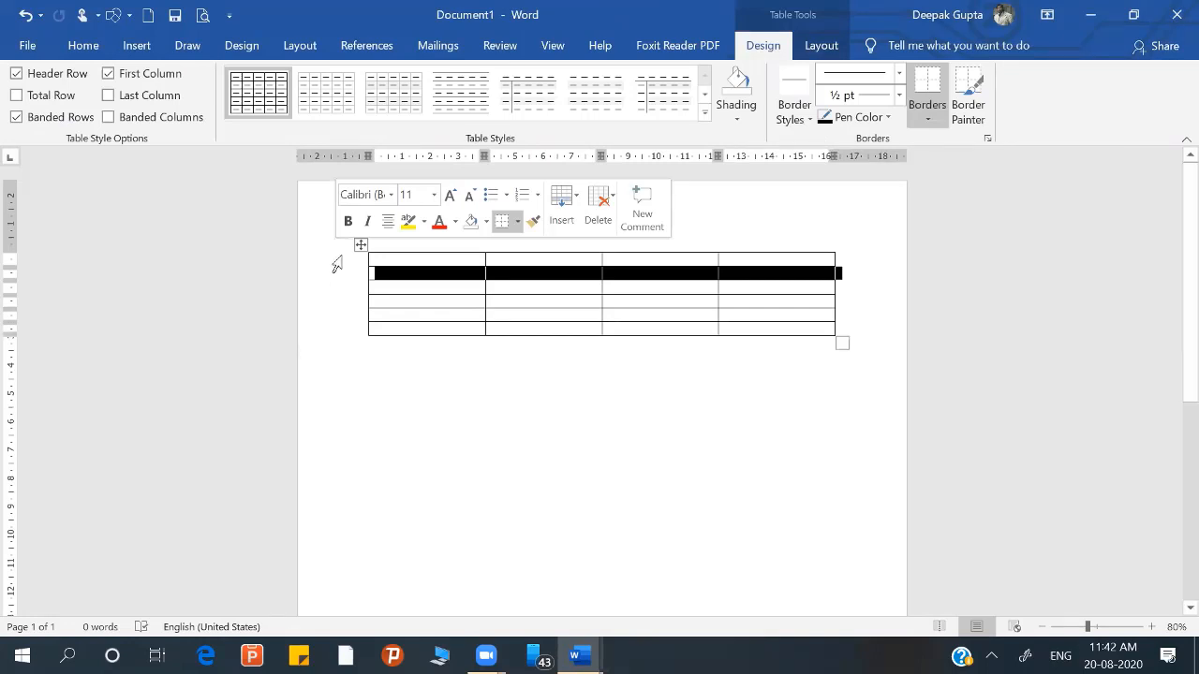
left_click(337, 263)
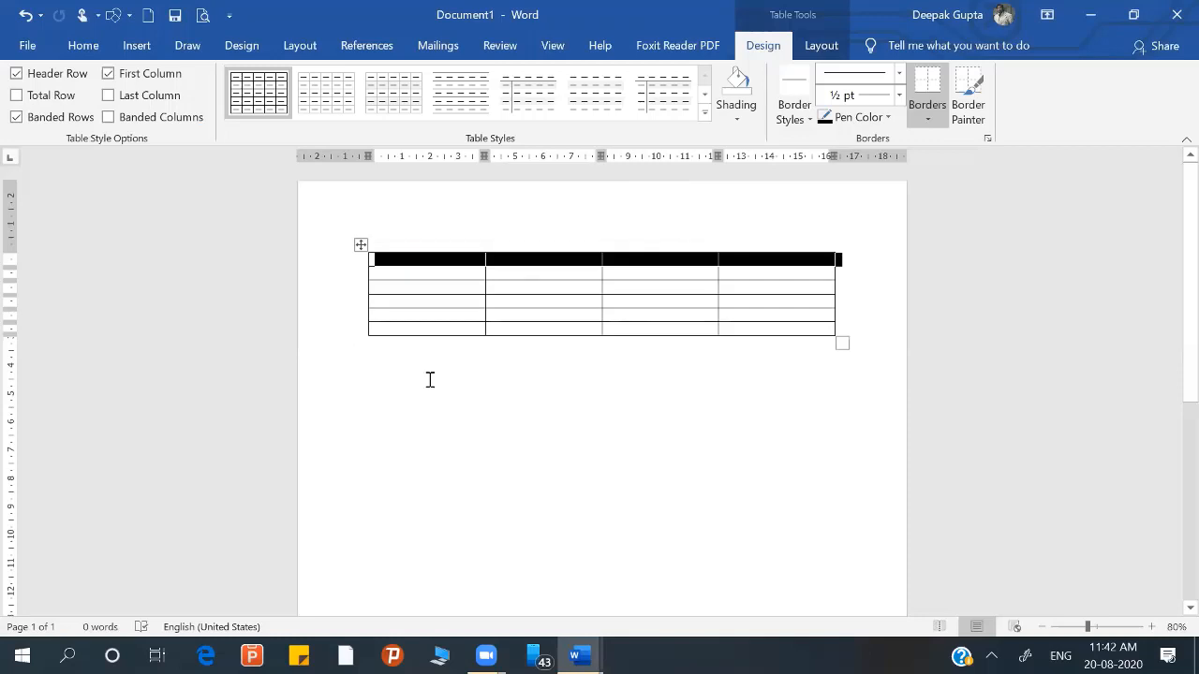
key("ctrl+z")
Step: Fill the table's header row with Product Name, QTY, Price and Total
left_click(410, 257)
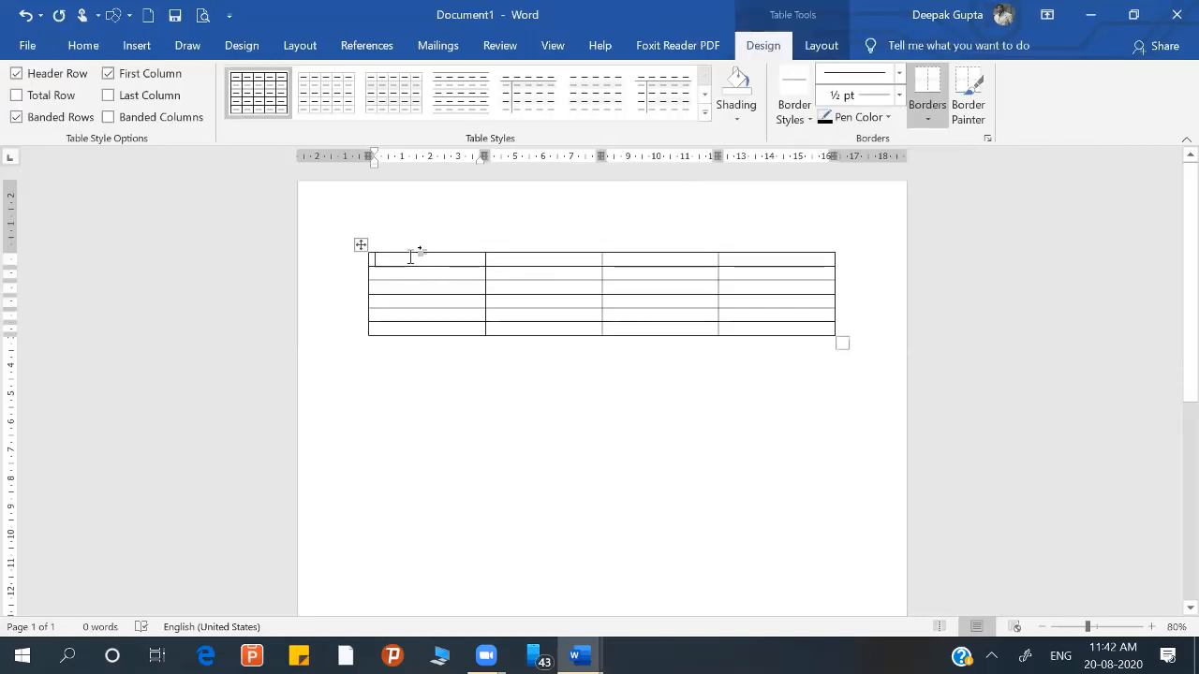
type("Product")
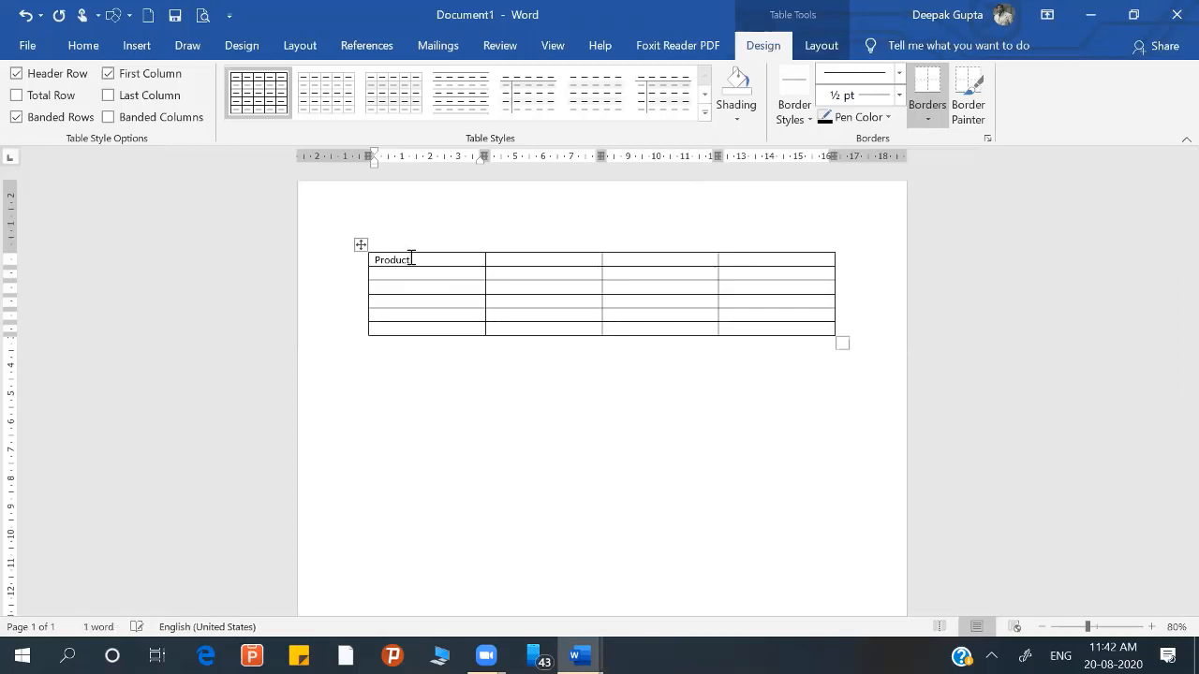
type("Name")
key("Tab")
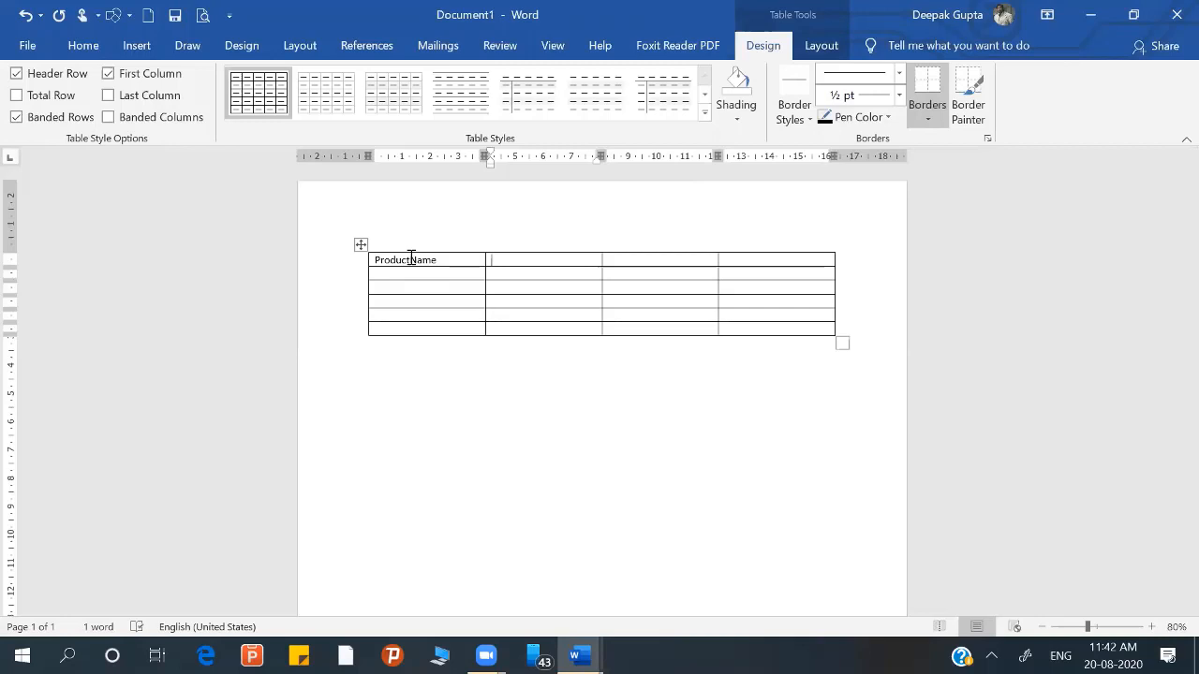
type("QTY")
key("Tab")
type("Price")
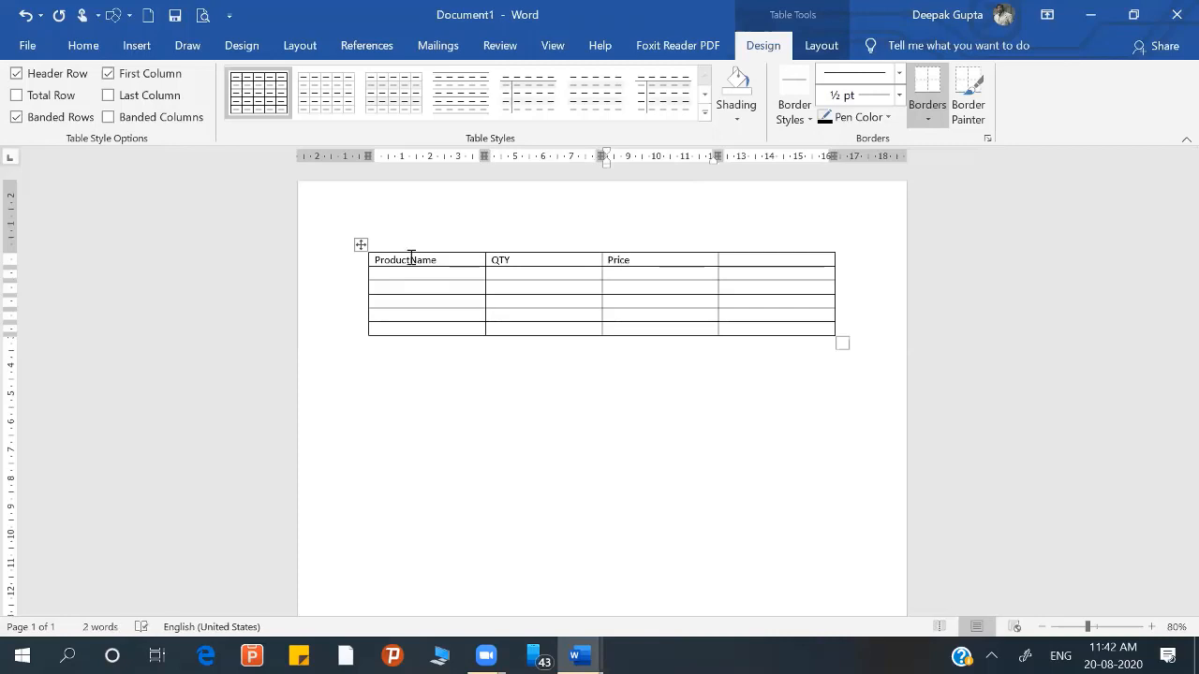
key("Tab")
type("Total")
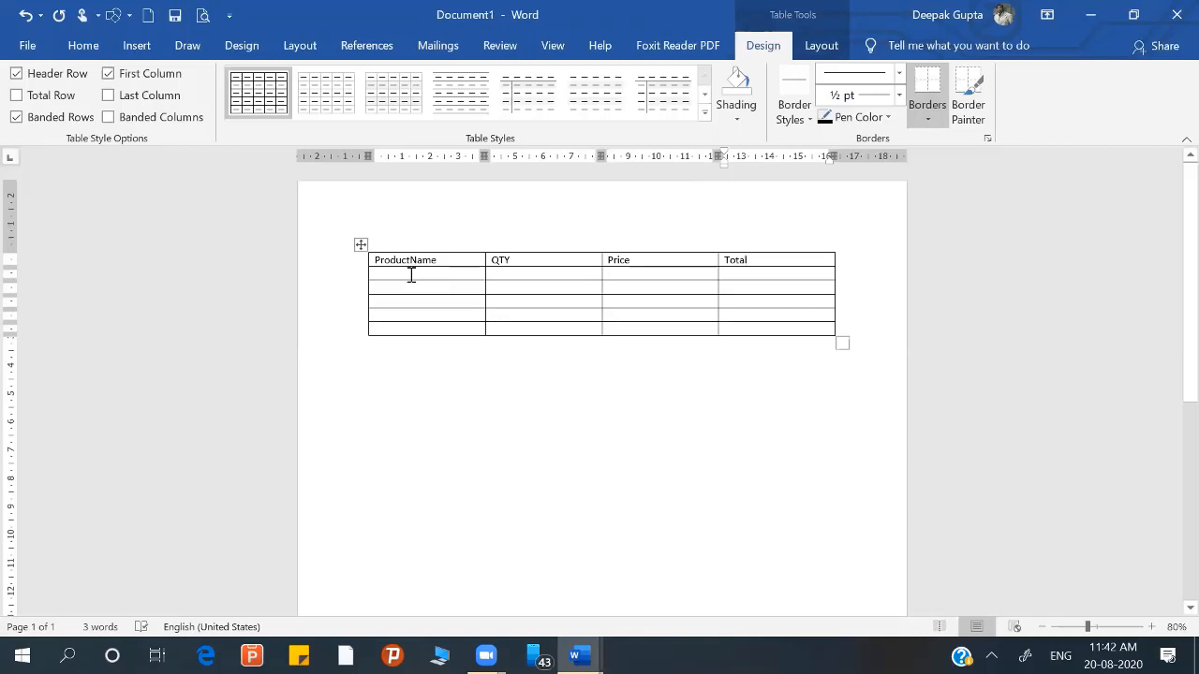
left_click(413, 264)
key("Down")
left_click(410, 260)
Step: Fill the row below the headers with product Mouse, quantity 10 and price 250
left_click(410, 277)
type("Mouse")
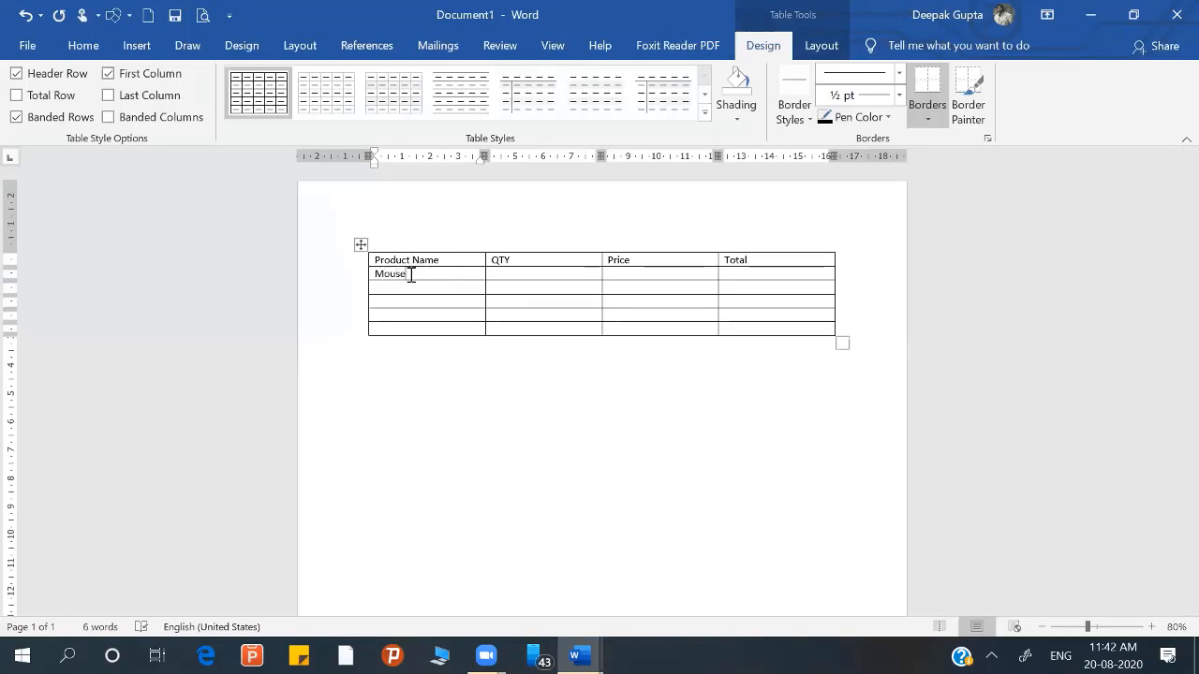
key("Tab")
type("10")
key("Tab")
type("250")
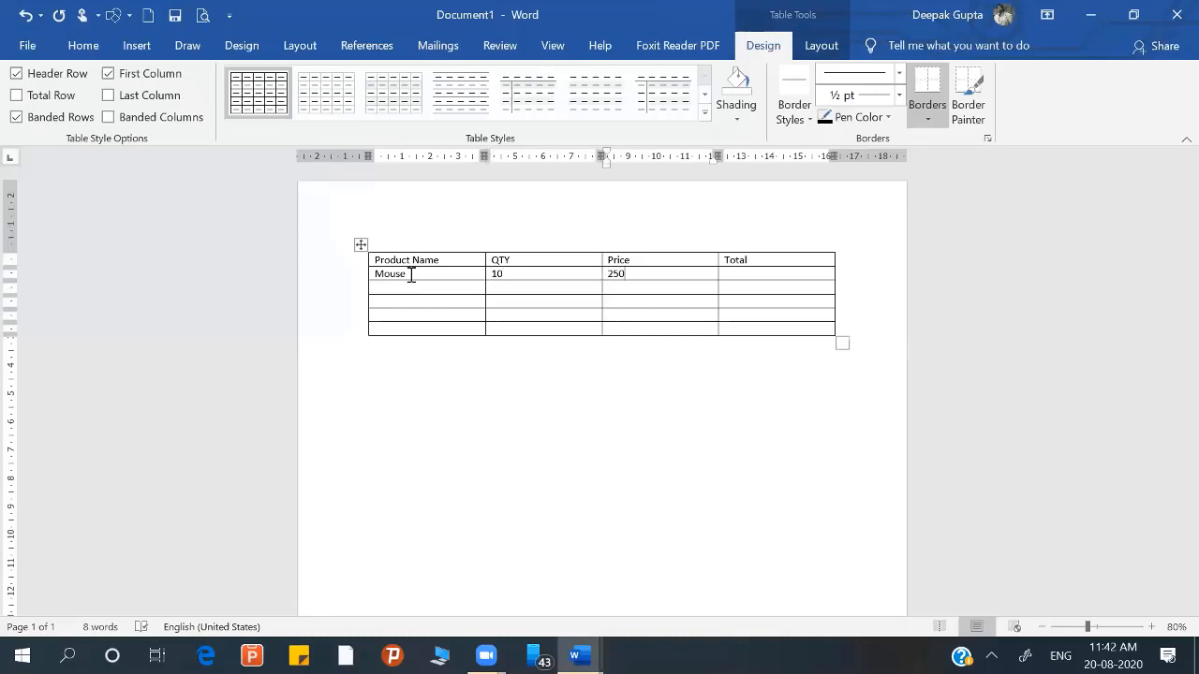
Step: Enter product Keyboard with quantity 10 and price 450 in the third table row
key("Tab")
key("Tab")
type("Key")
type("board ")
type("10")
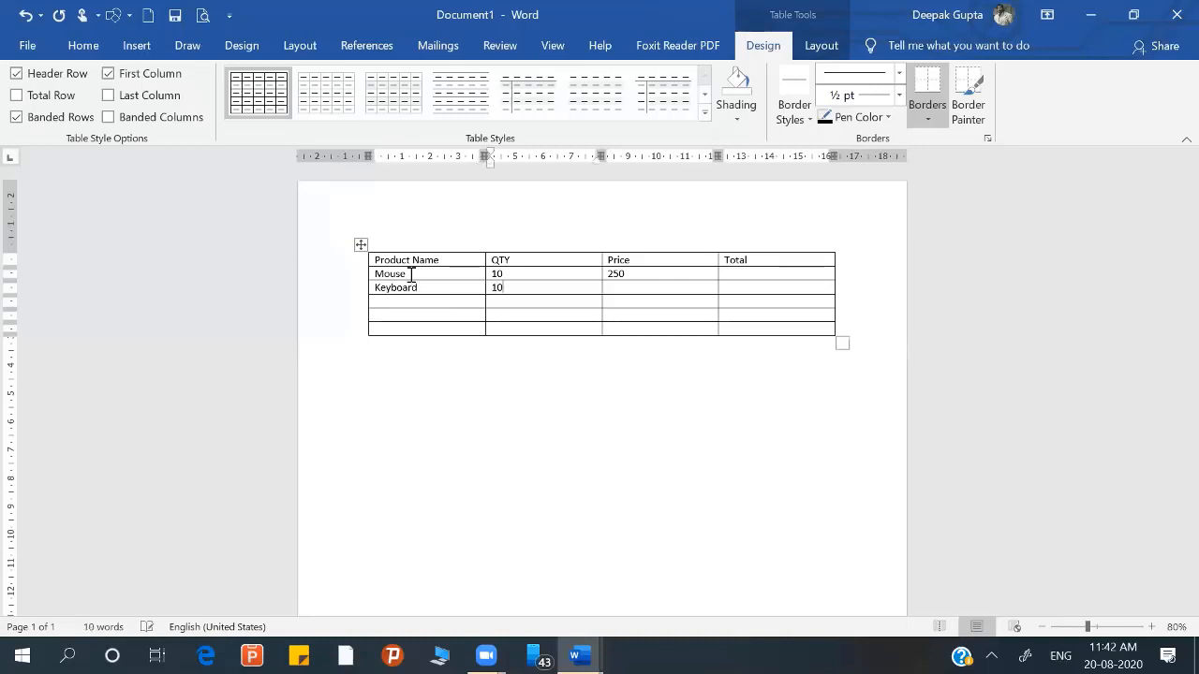
key("Tab")
type("450")
Step: Enter product Monitor with quantity 10 and price 3500 in the fourth table row
key("Tab")
key("Tab")
type("Monitor")
key("Tab")
type("10")
key("Tab")
type("35")
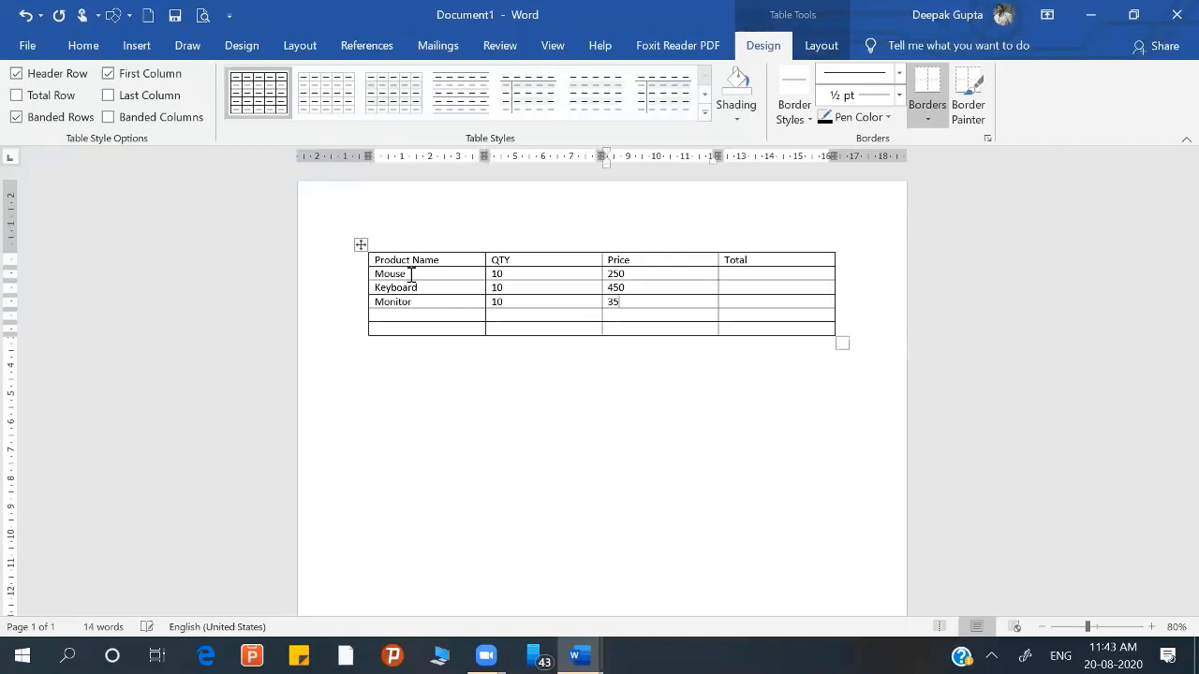
type("00")
Step: Enter product Ram with quantity 10 and price 1200 in the fifth table row
key("Tab")
key("Tab")
type("Ram")
key("Tab")
type("10")
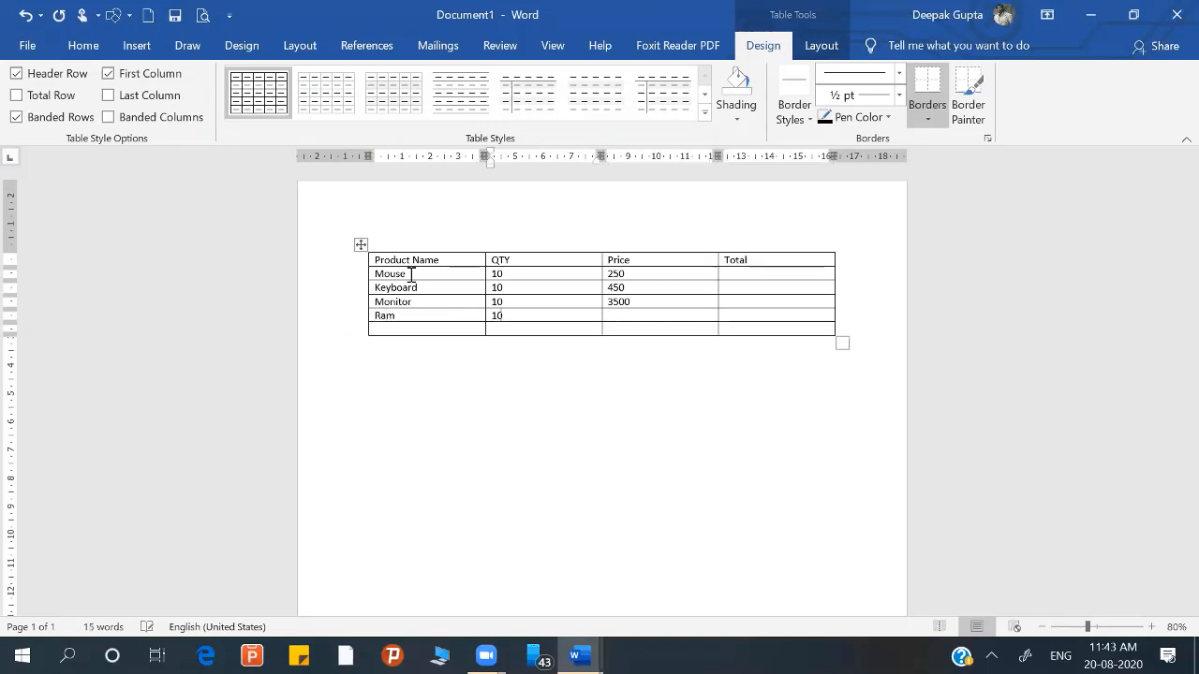
key("Tab")
type("1200")
Step: Enter product Motherboard with quantity 10 and price 1800 in the last table row
key("Tab")
key("Tab")
type("Mother")
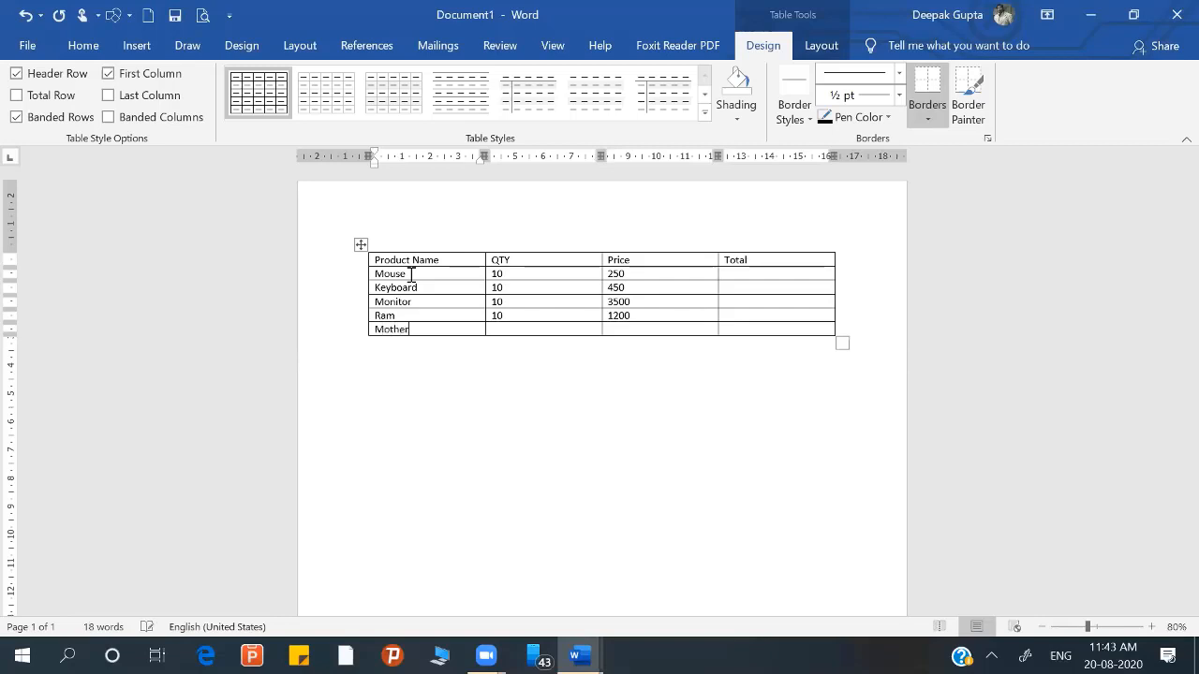
type("board")
key("Tab")
type("10")
key("Tab")
type("1800")
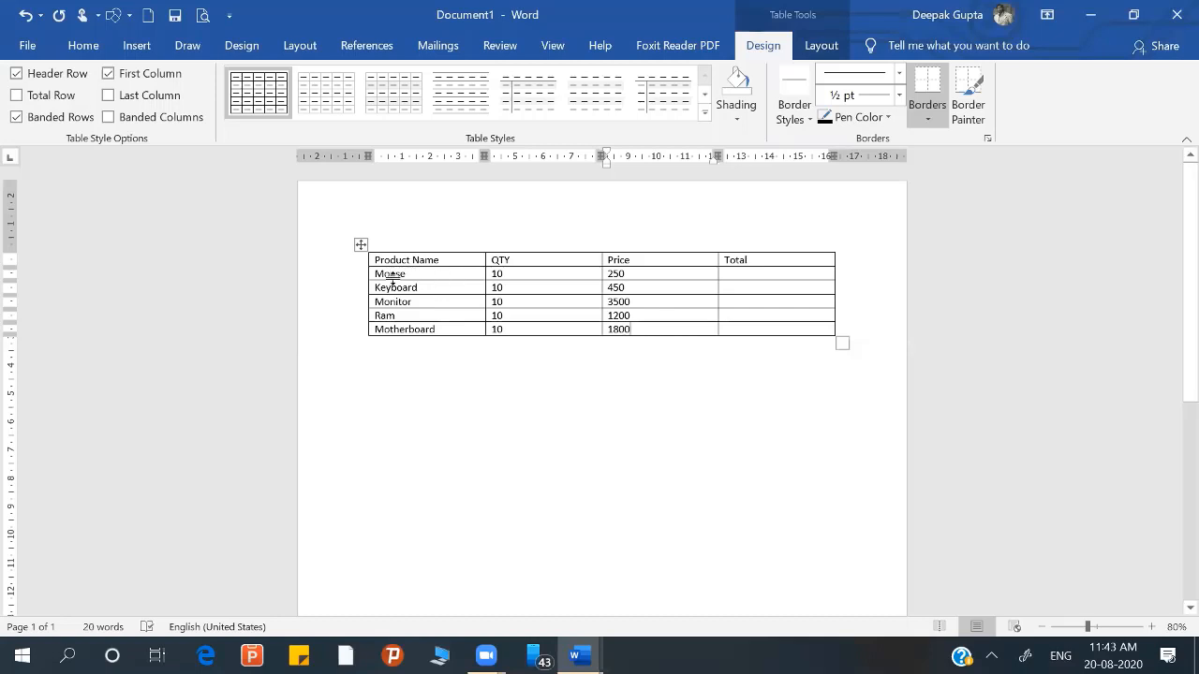
left_click(441, 330)
mouse_move(581, 656)
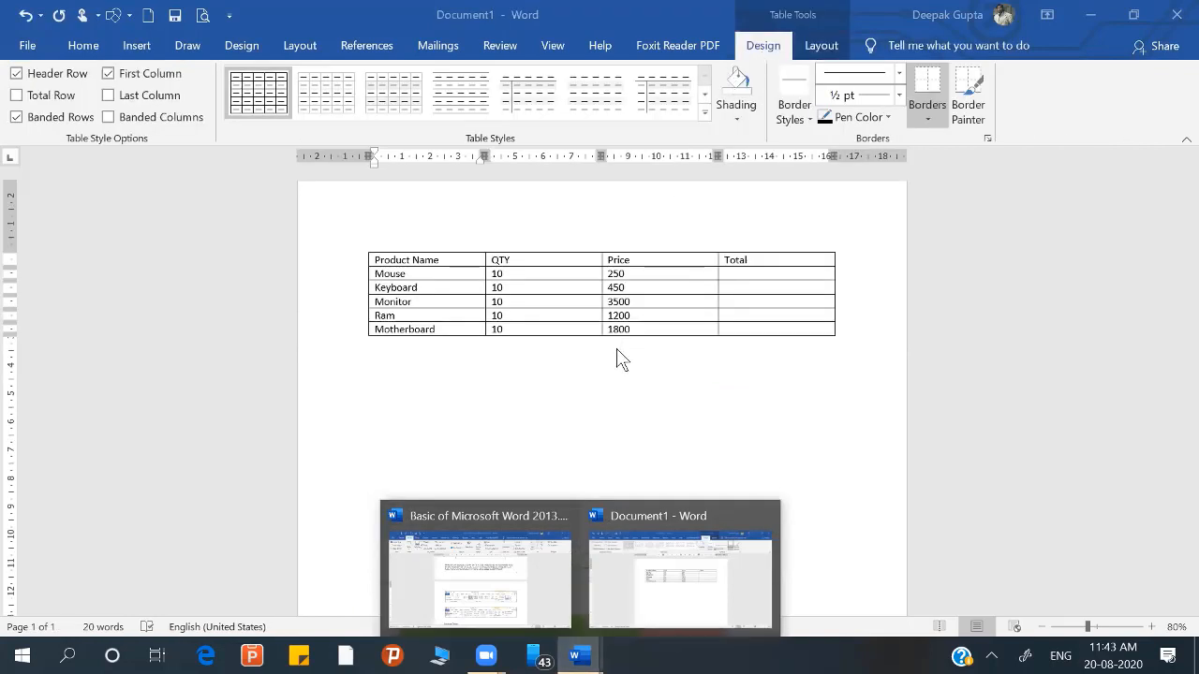
left_click(532, 273)
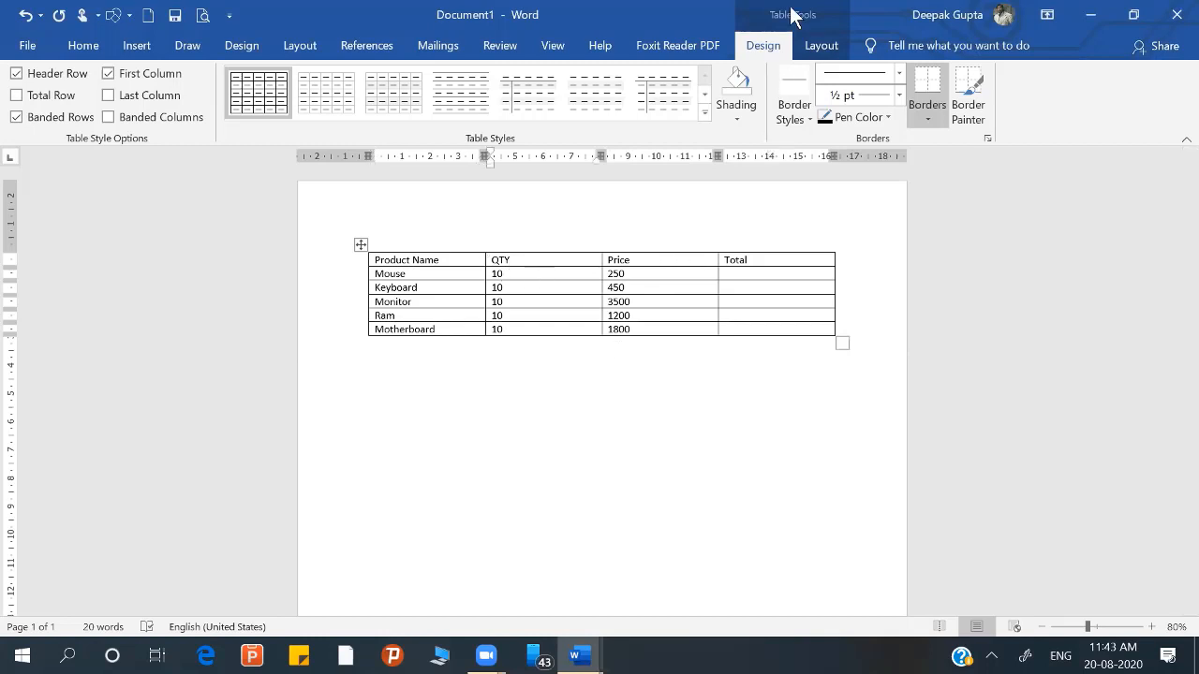
left_click(439, 379)
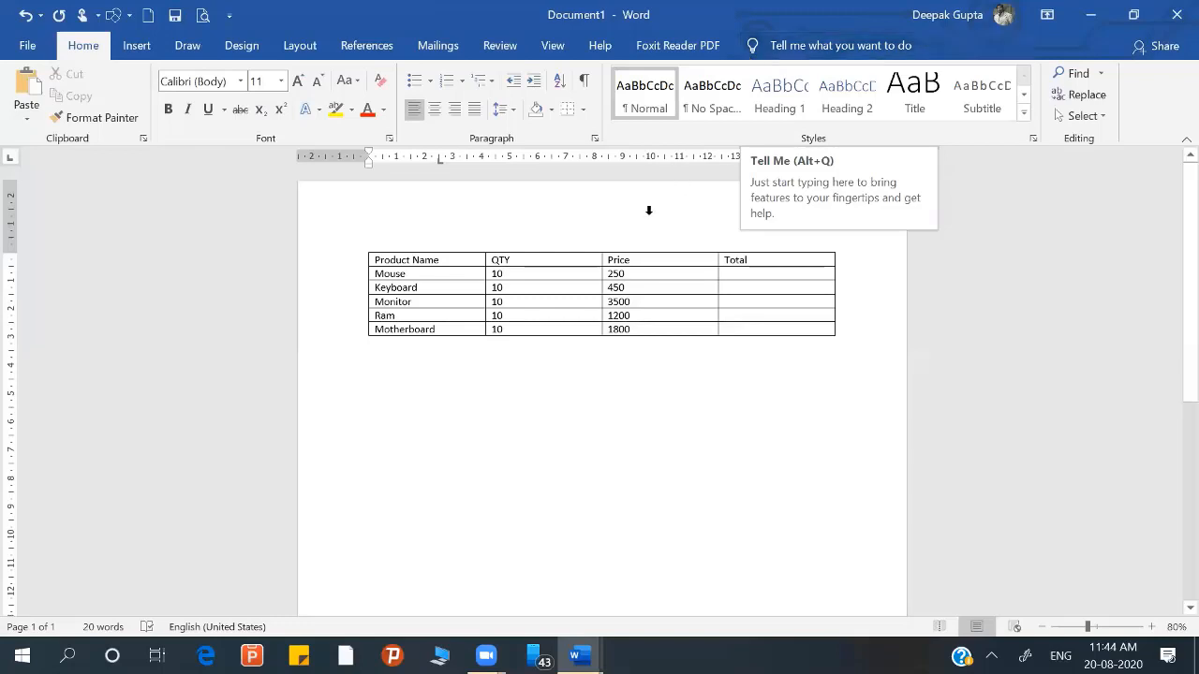
left_click(591, 273)
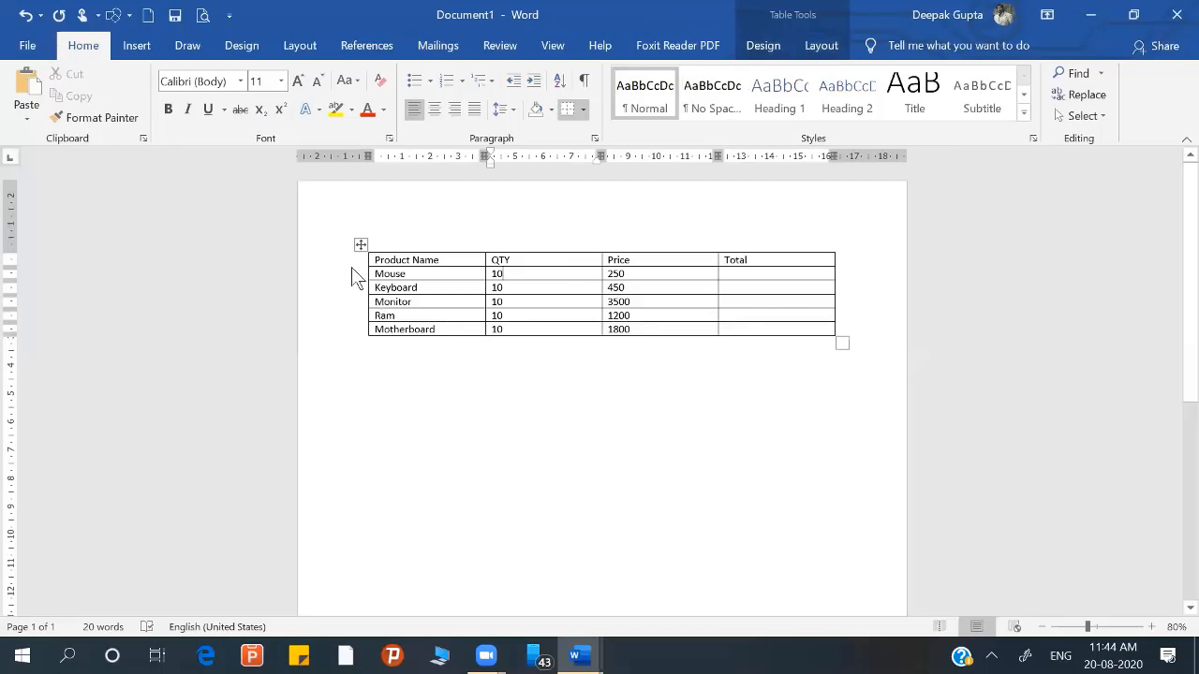
Step: Apply the green grid table style with a solid green header row and first column to the whole table
left_click(361, 245)
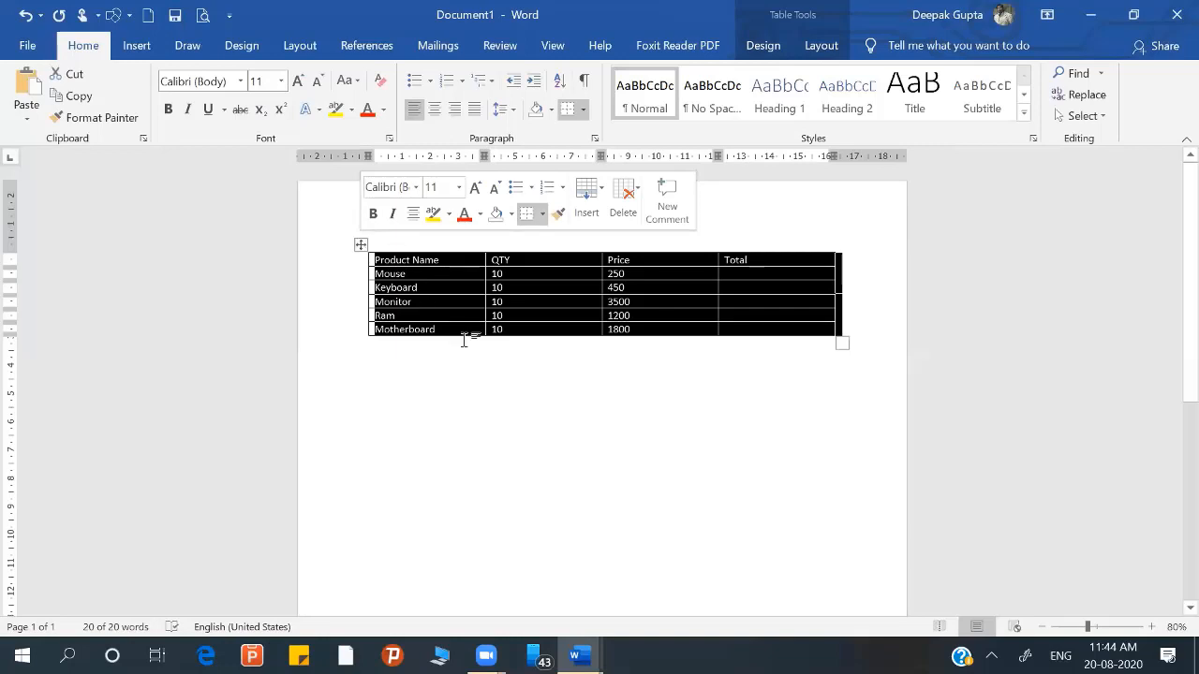
left_click(481, 316)
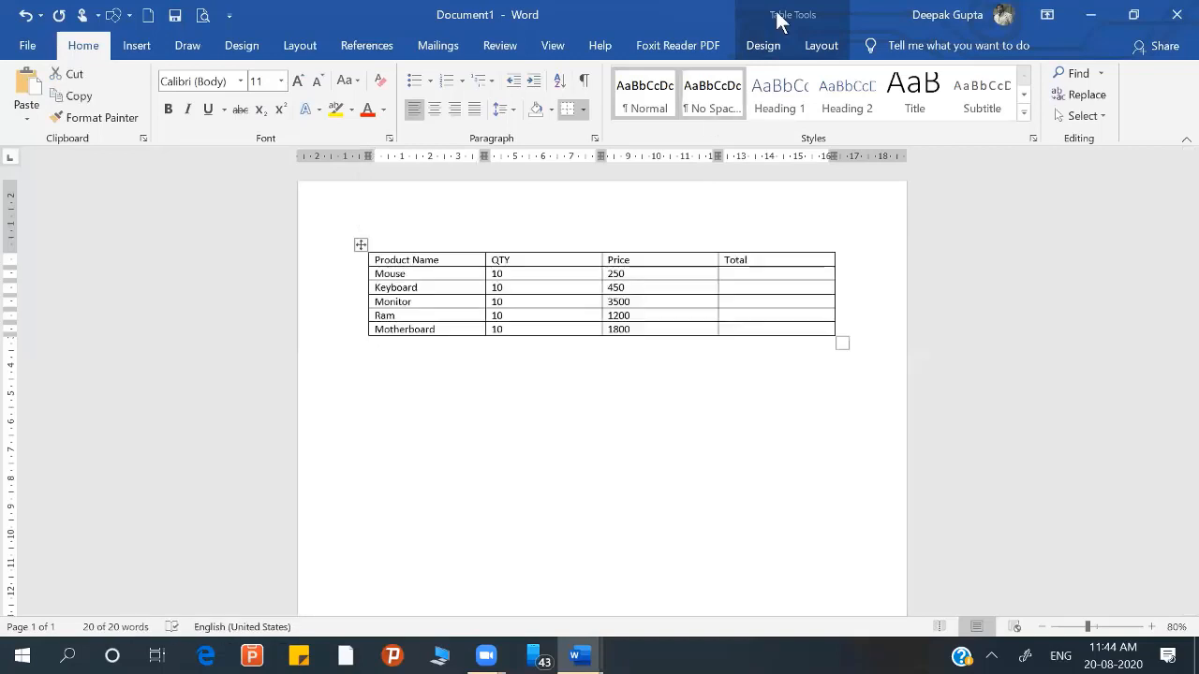
left_click(770, 47)
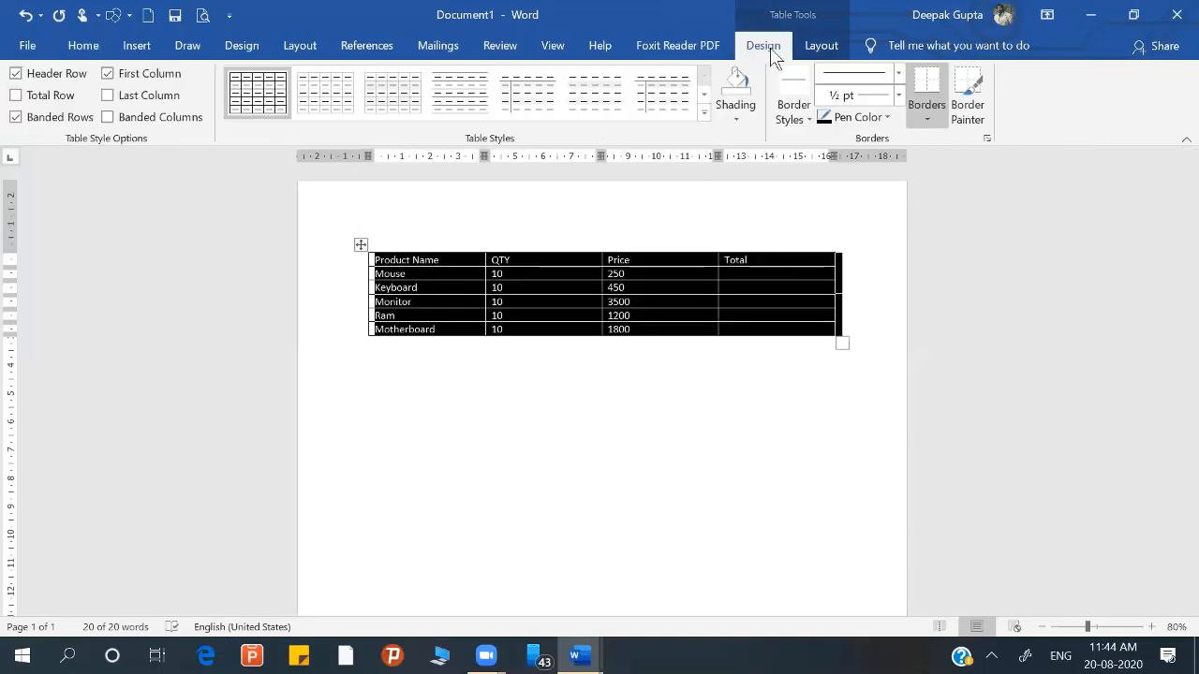
left_click(704, 113)
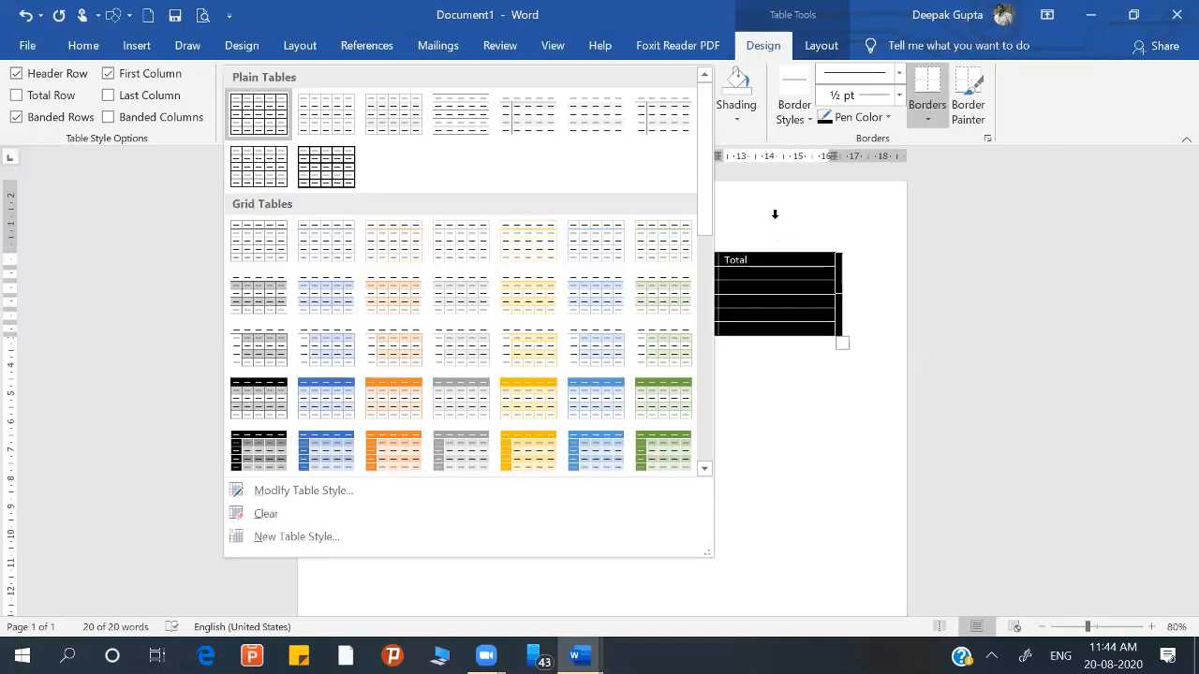
left_click(782, 65)
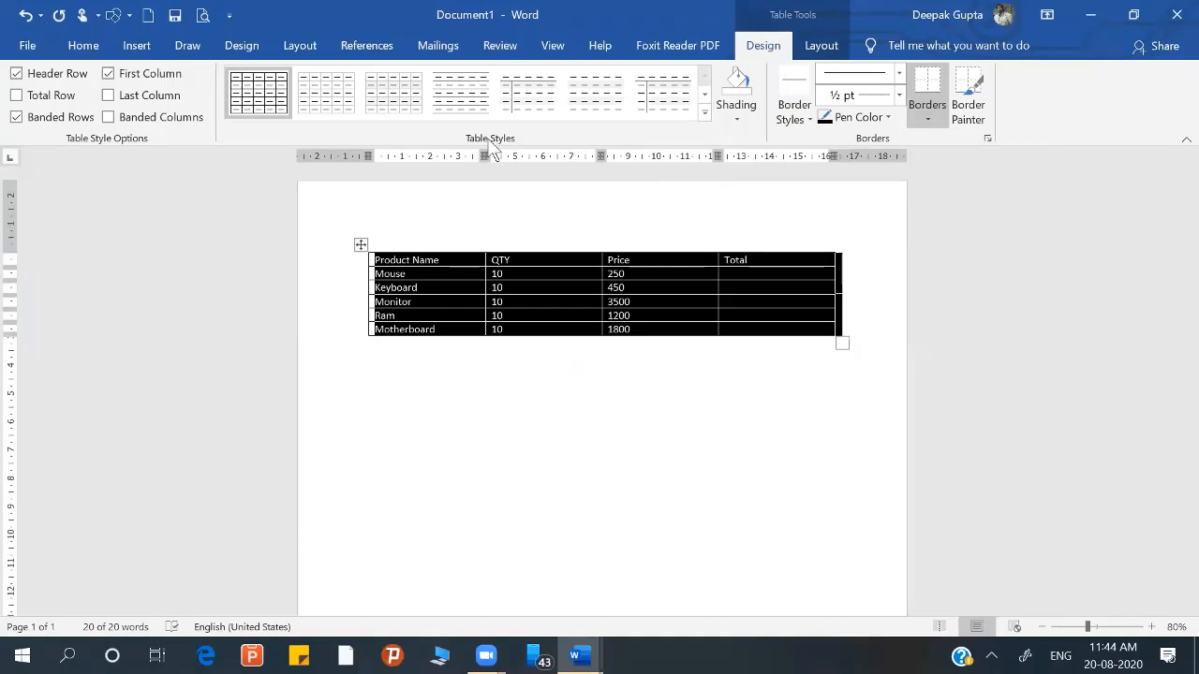
left_click(701, 112)
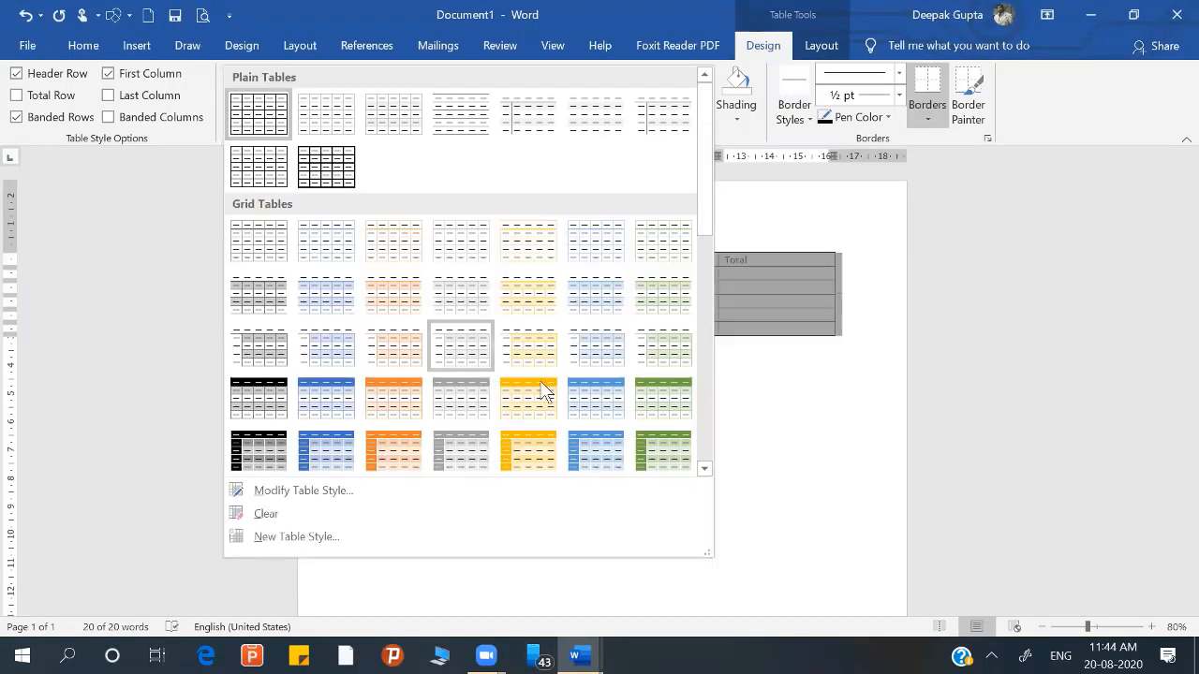
left_click(647, 438)
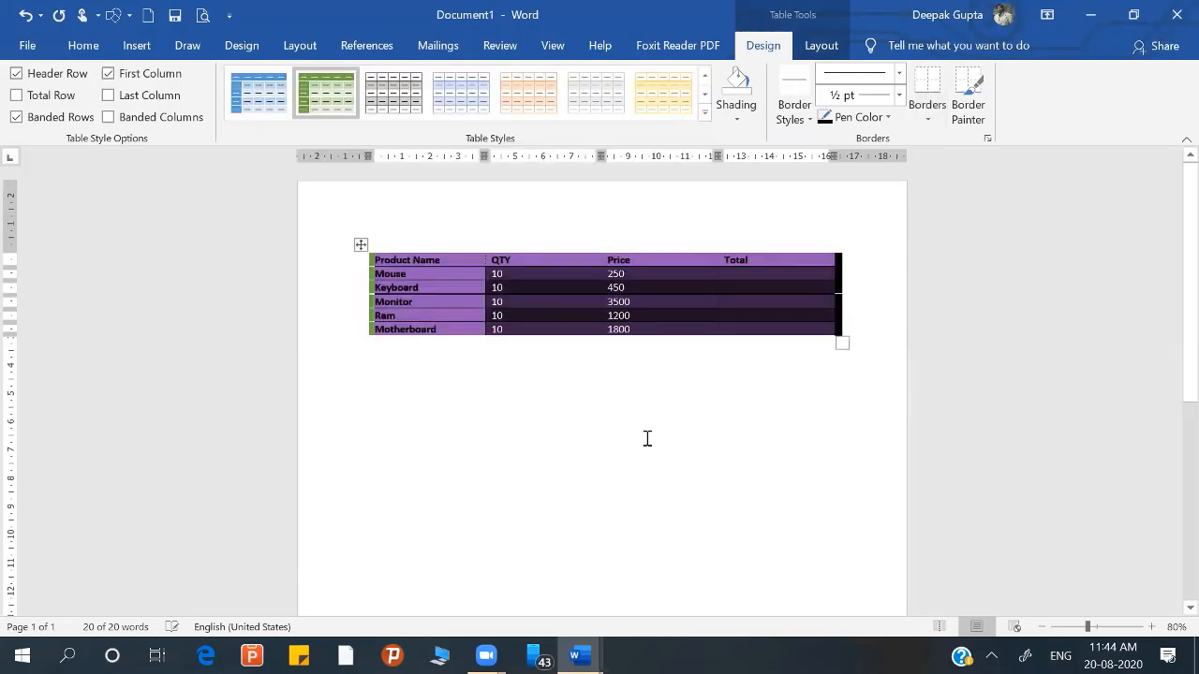
Step: Shade the Total cell in the Ram row light blue
left_click(749, 313)
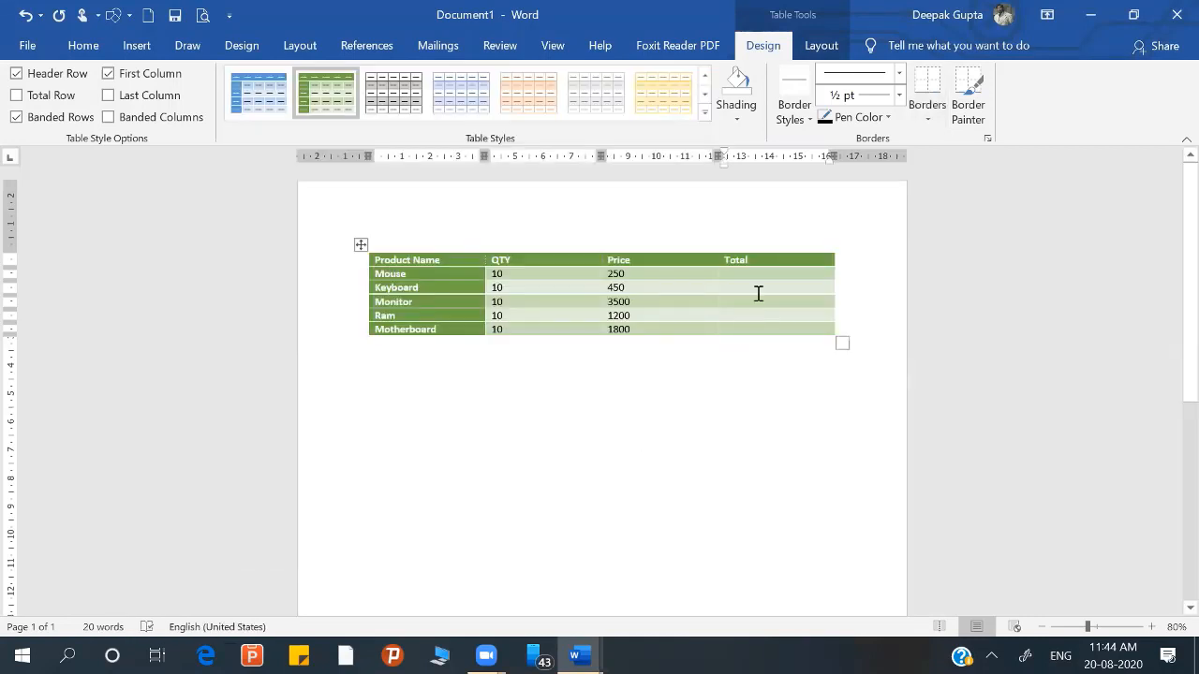
left_click(738, 122)
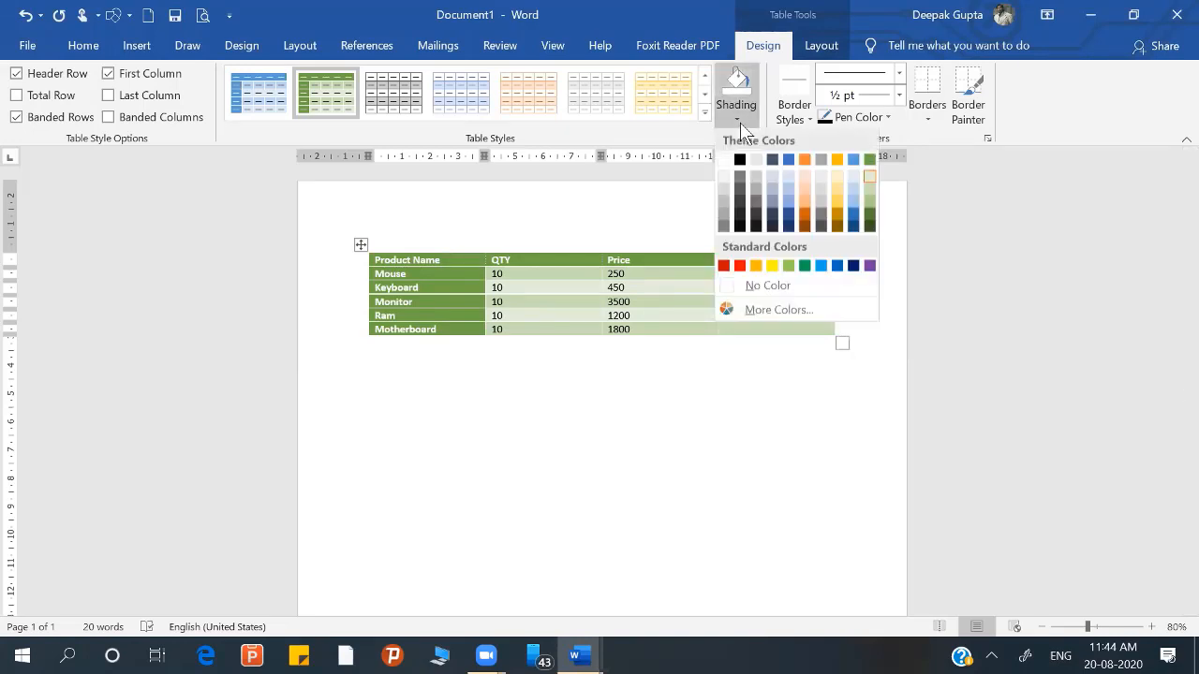
left_click(789, 190)
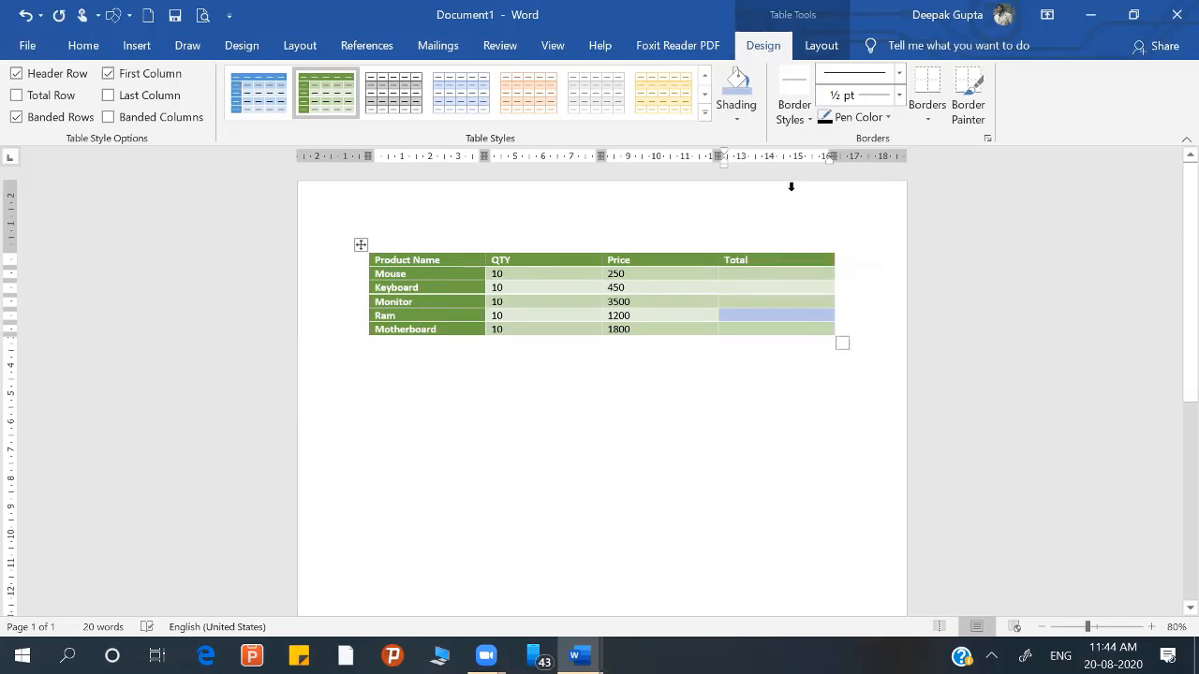
Step: Shade the Price cell in the Monitor row light orange
left_click(641, 303)
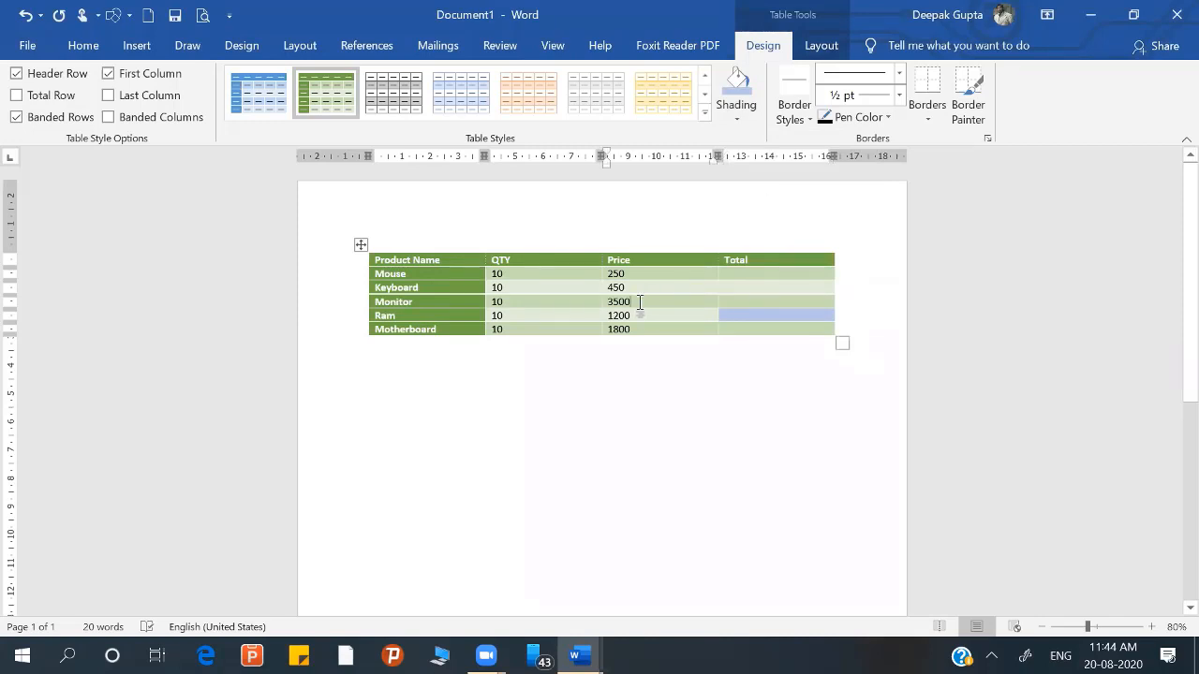
left_click(750, 113)
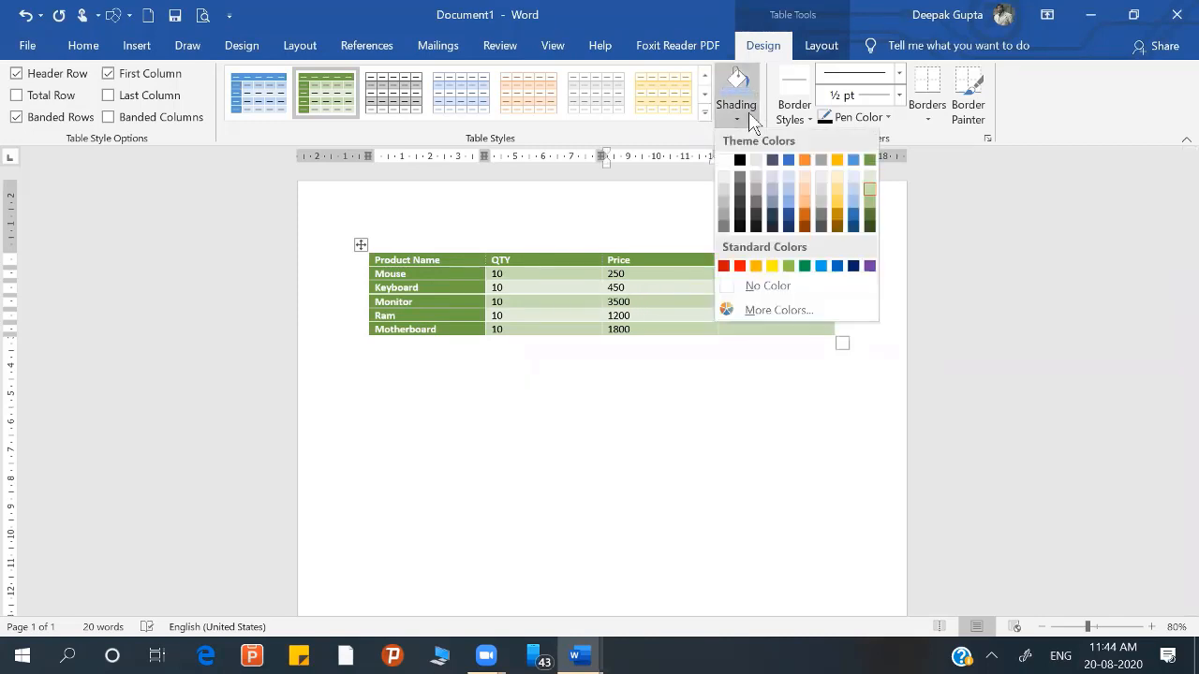
left_click(804, 188)
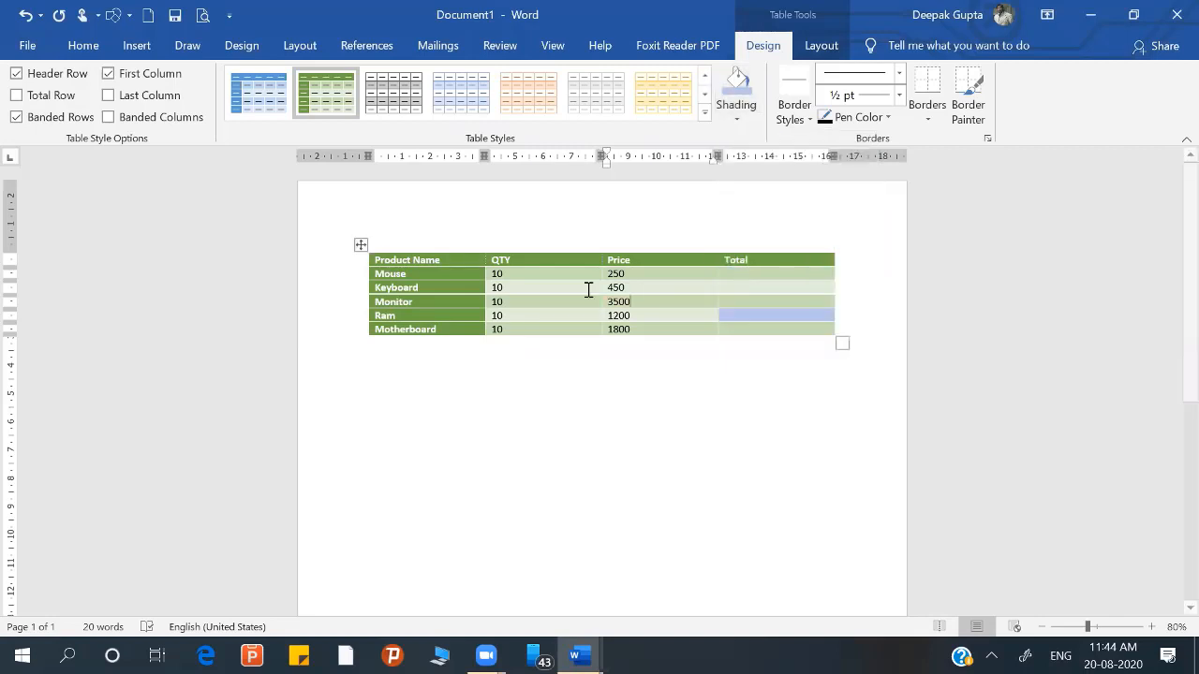
Step: Shade all cells of the whole product table light orange
left_click(361, 245)
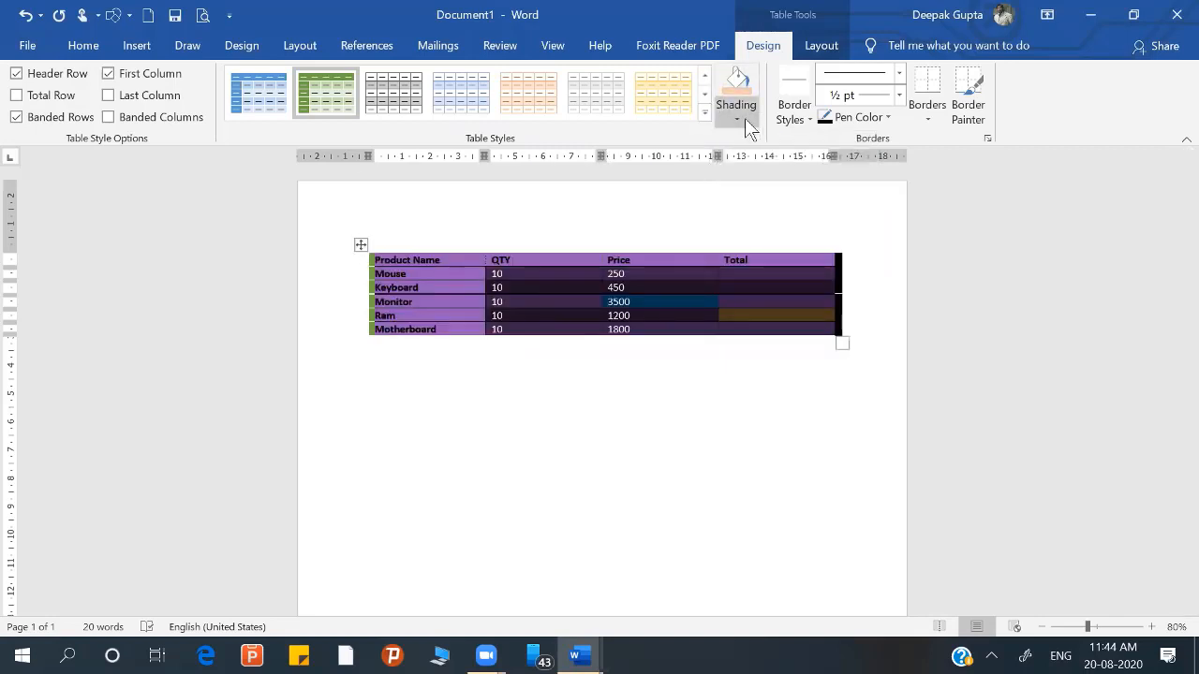
left_click(744, 118)
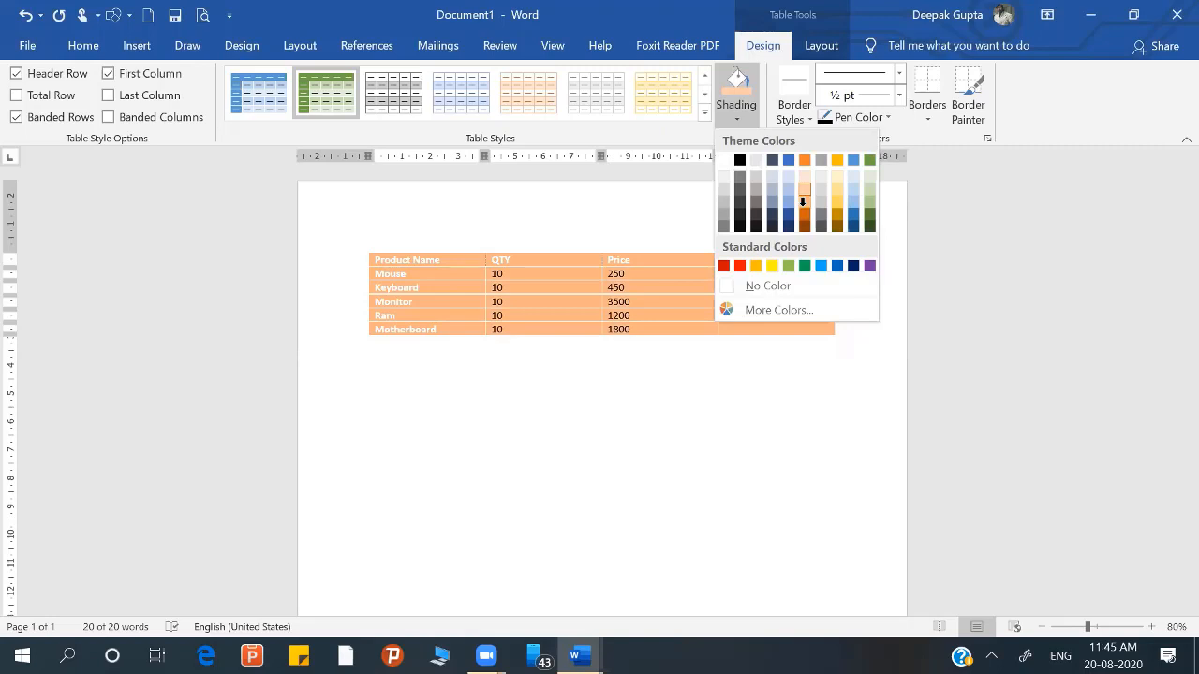
left_click(803, 206)
left_click(758, 408)
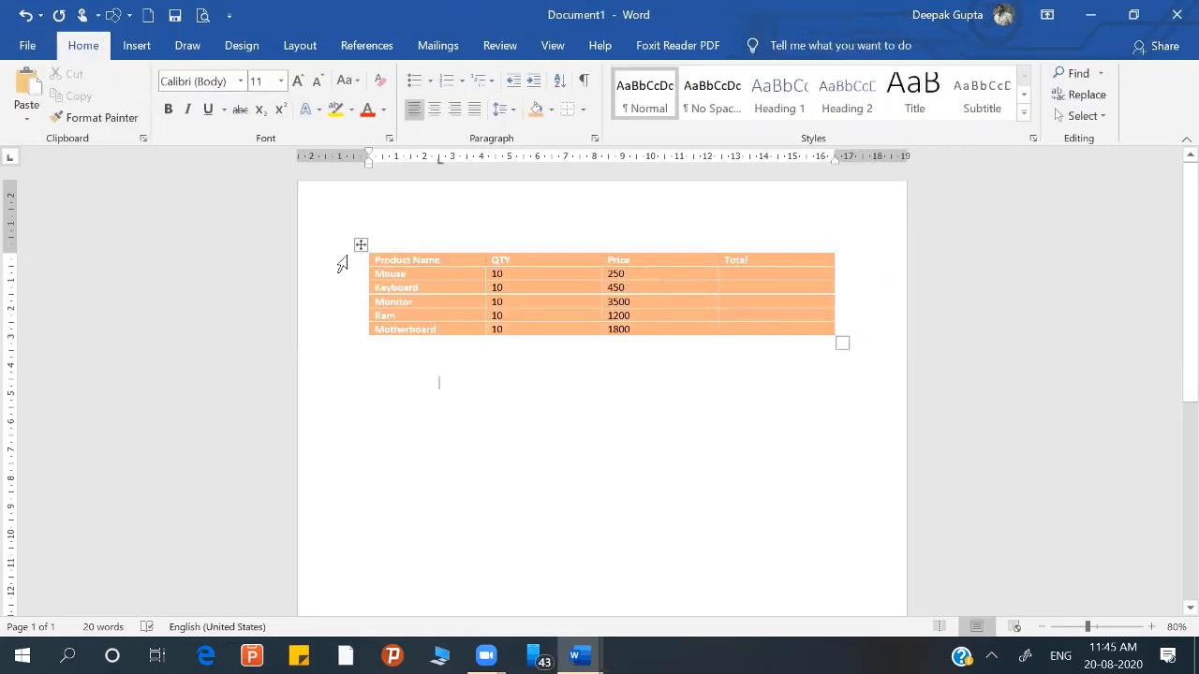
Step: Apply the orange grid table style with a solid orange header row and first column to the whole table
left_click(361, 242)
left_click(754, 45)
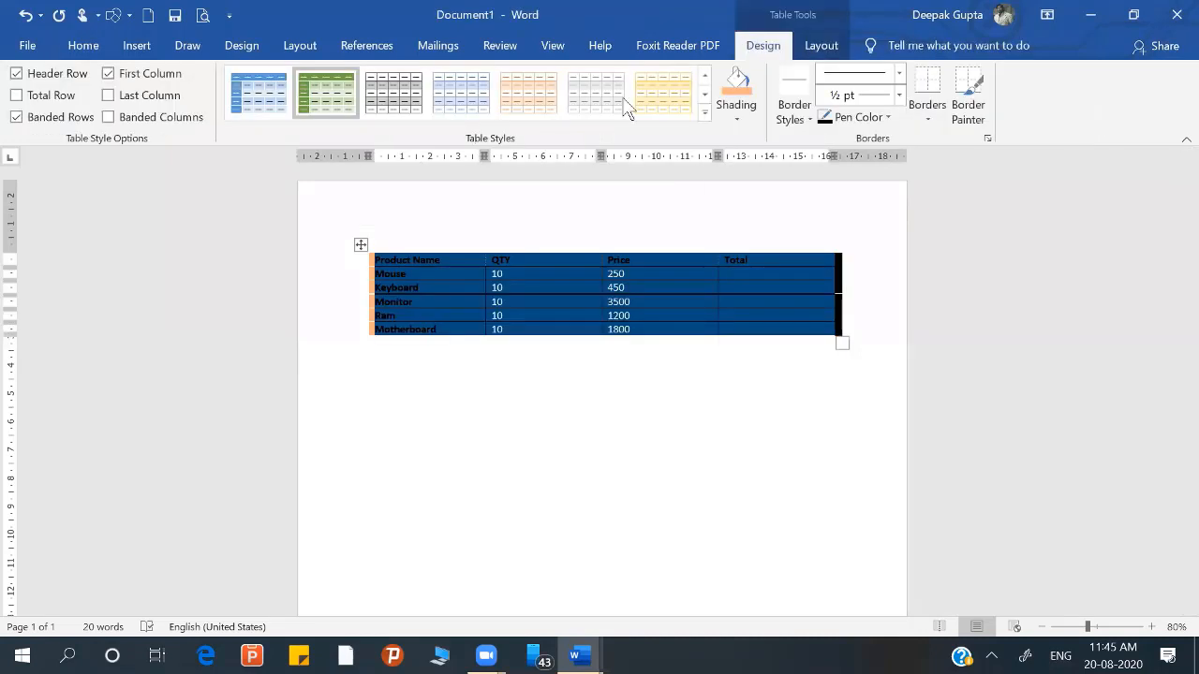
left_click(705, 113)
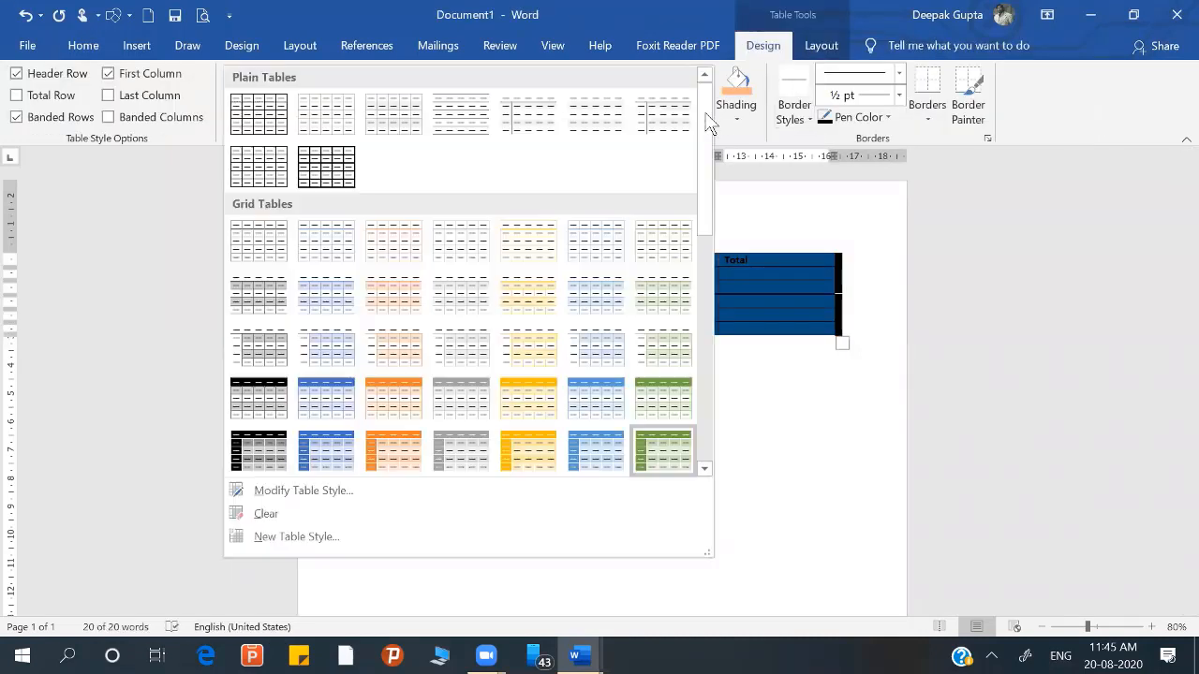
left_click(704, 468)
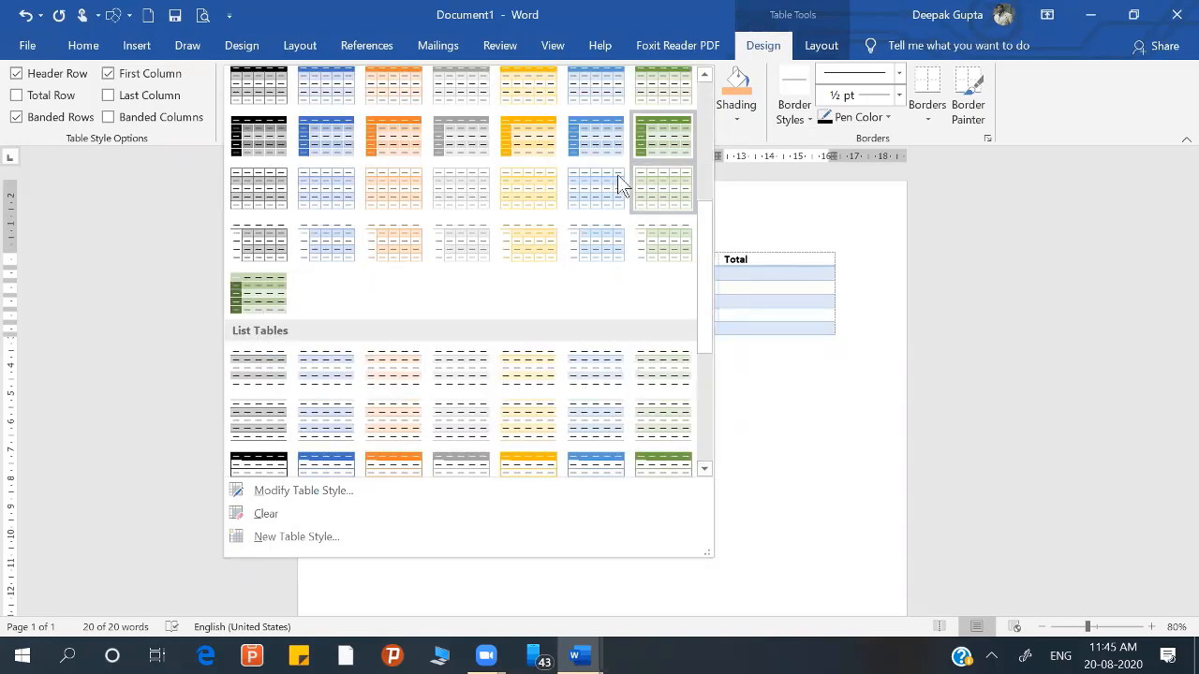
left_click(407, 143)
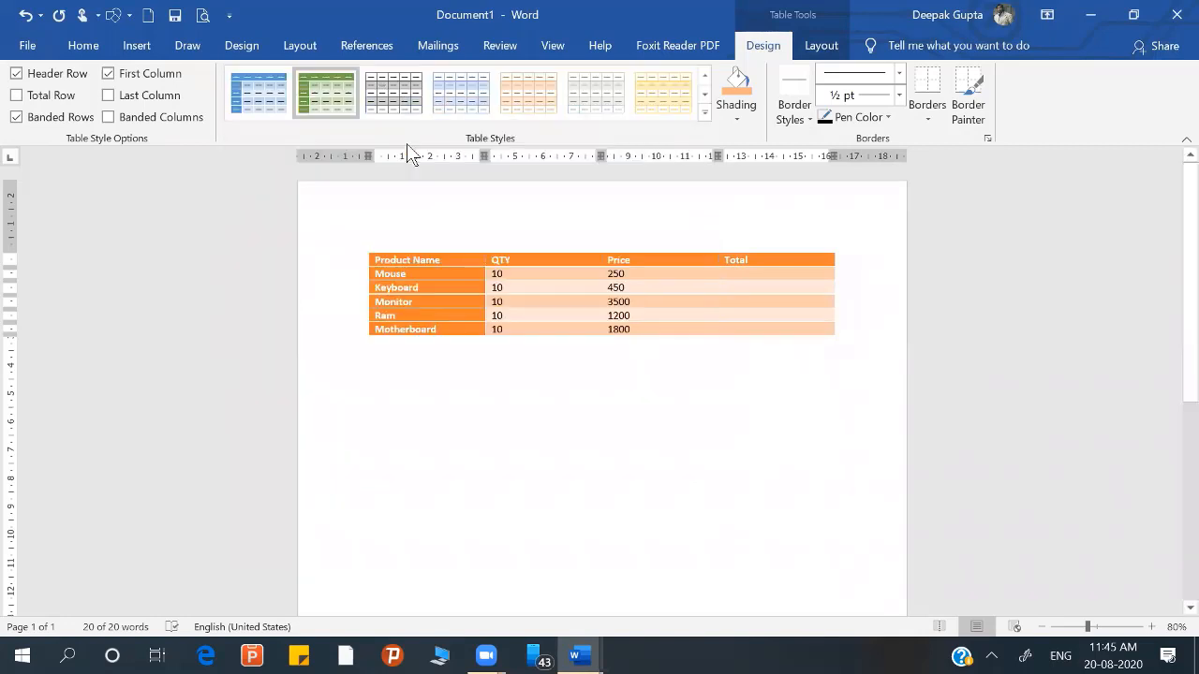
left_click(813, 125)
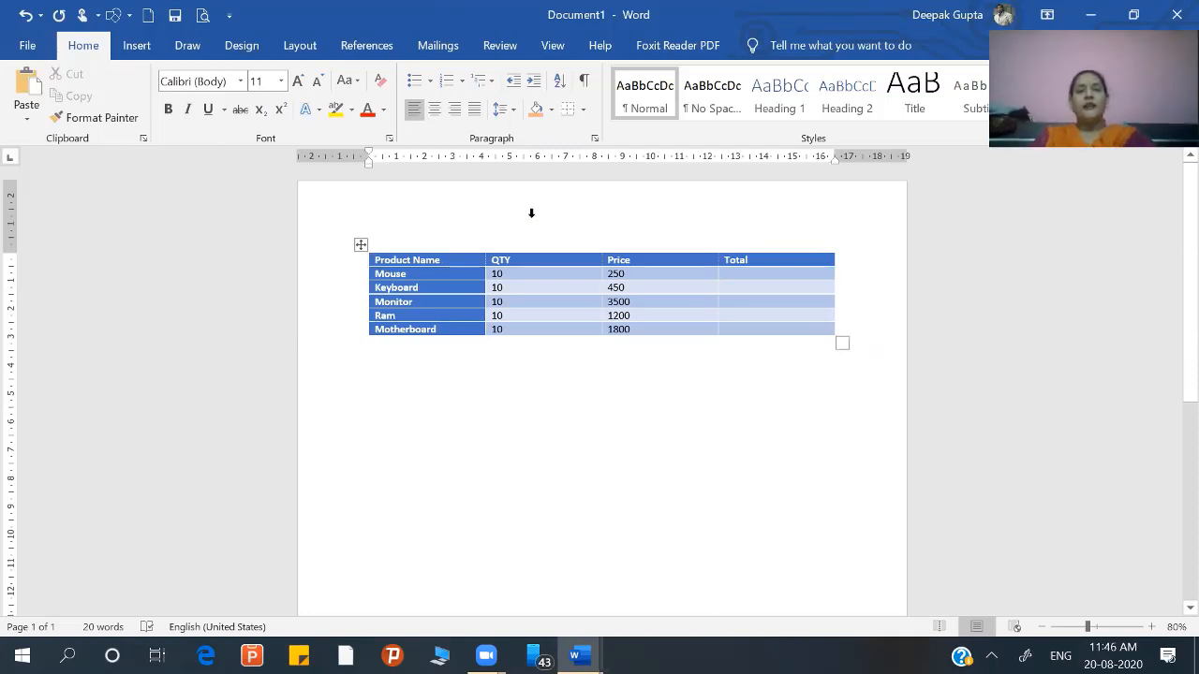
left_click(365, 243)
left_click(763, 45)
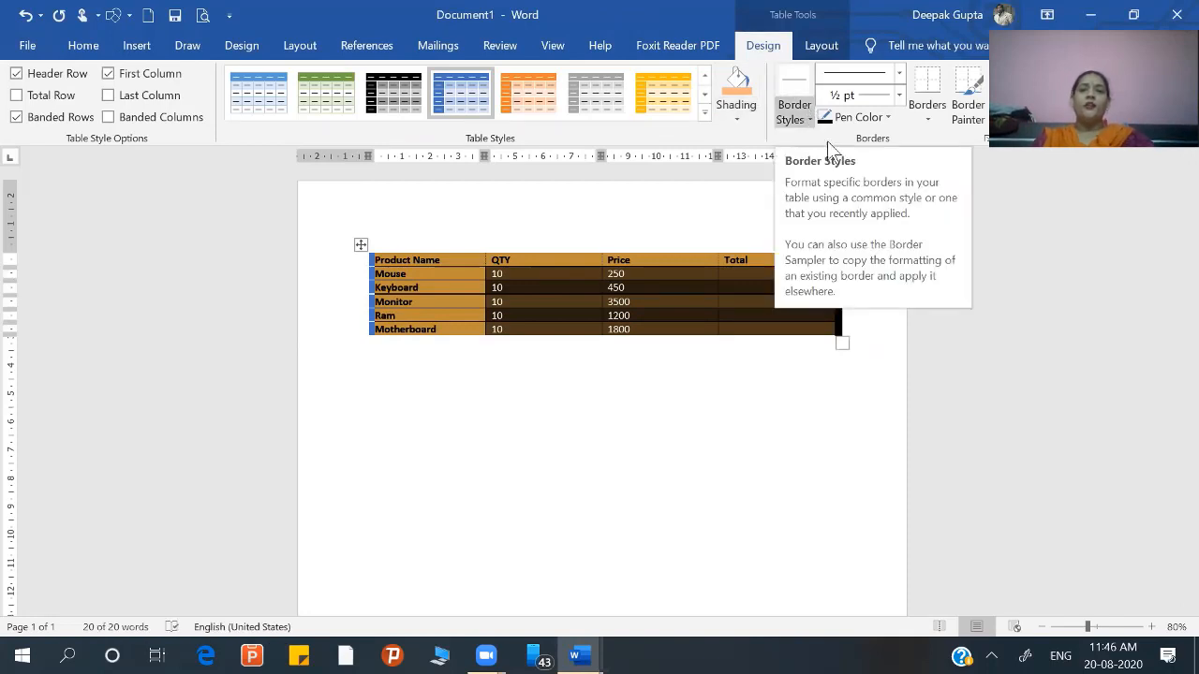
left_click(803, 114)
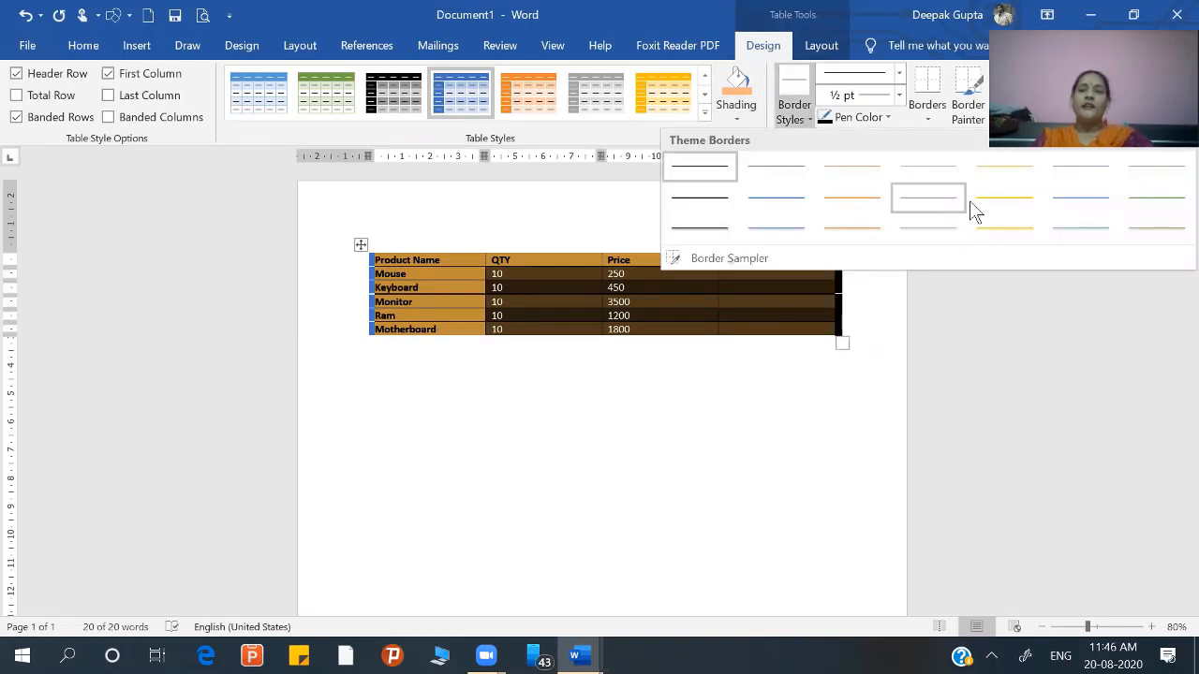
left_click(700, 209)
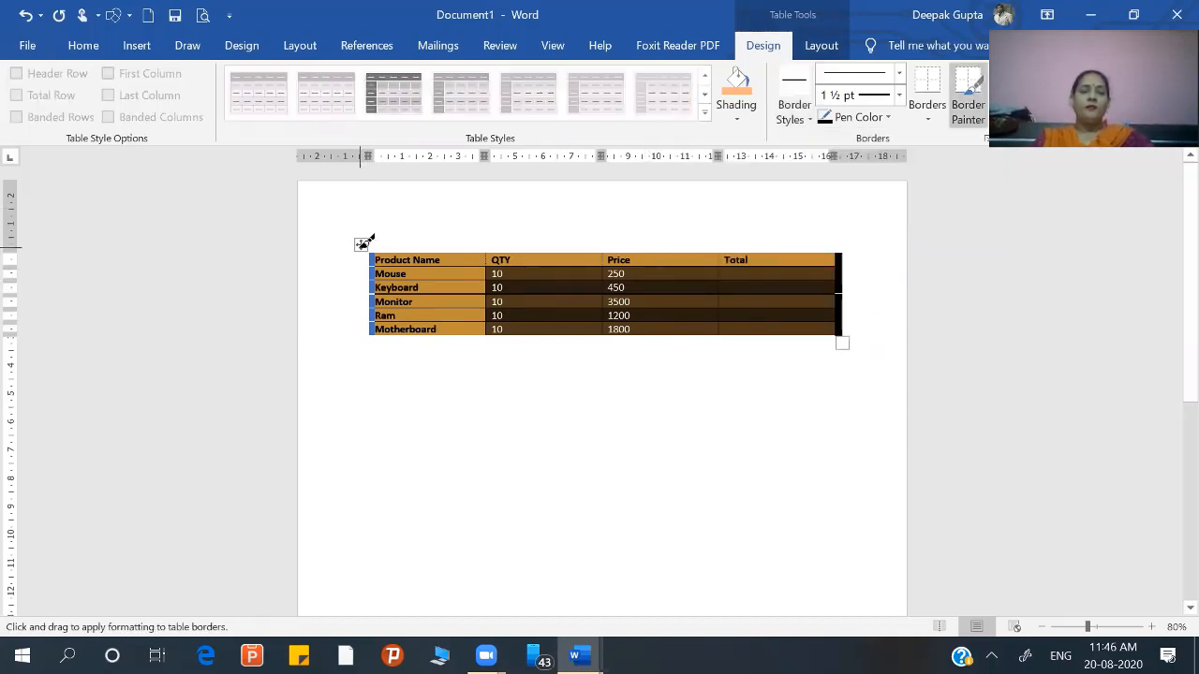
key("Escape")
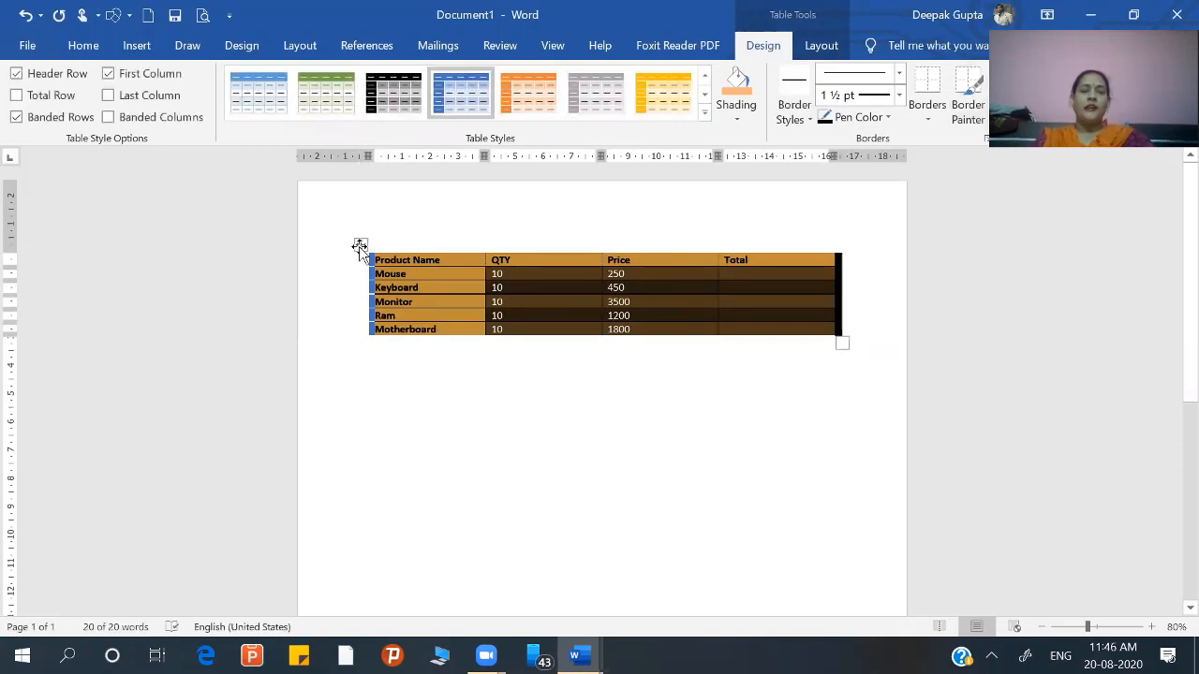
left_click(437, 356)
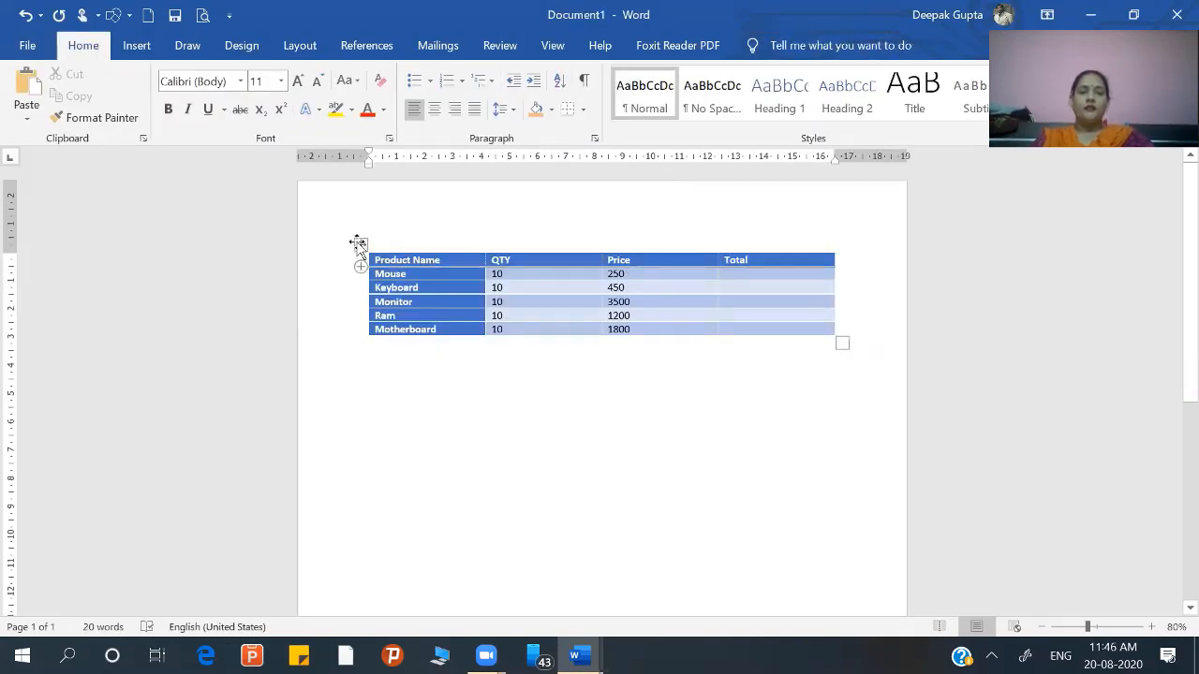
Step: Apply the black 1 ½ pt theme border style to all borders of the table
left_click(360, 244)
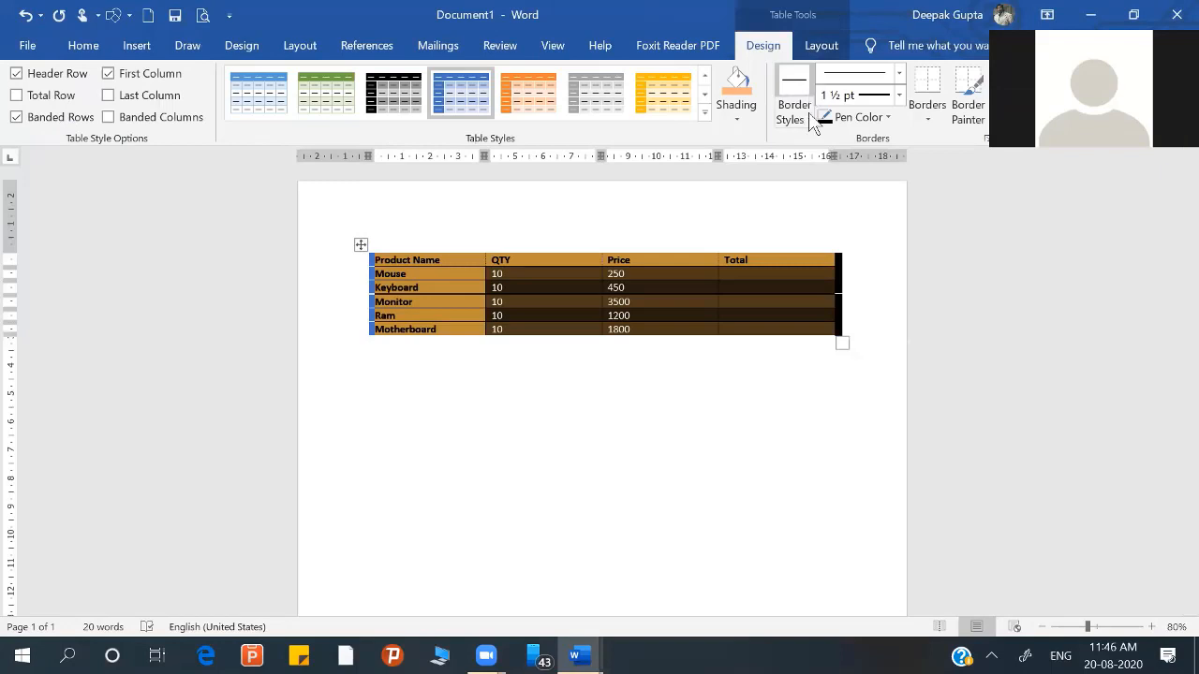
left_click(808, 118)
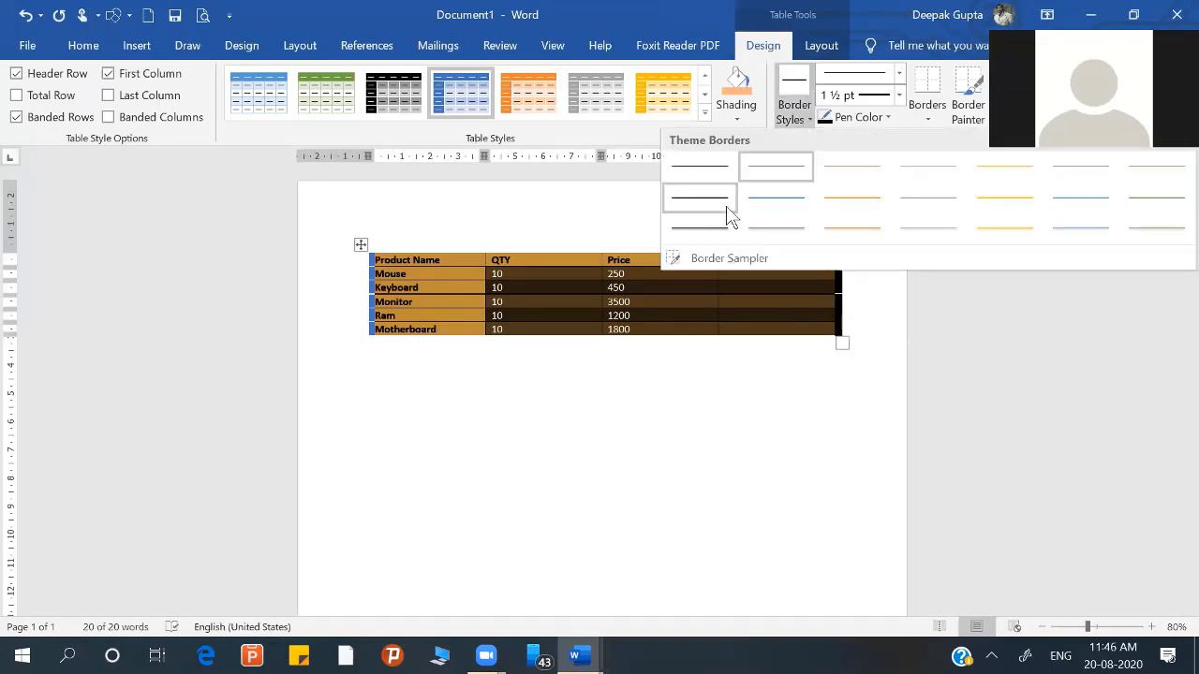
left_click(727, 217)
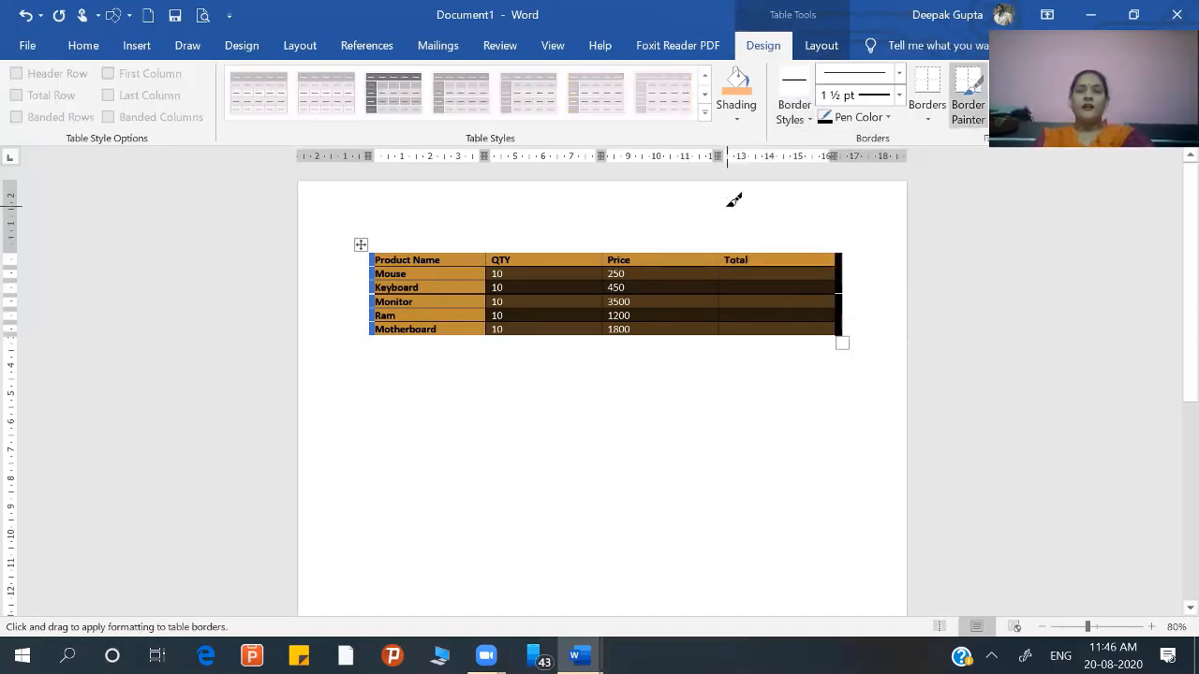
left_click(929, 118)
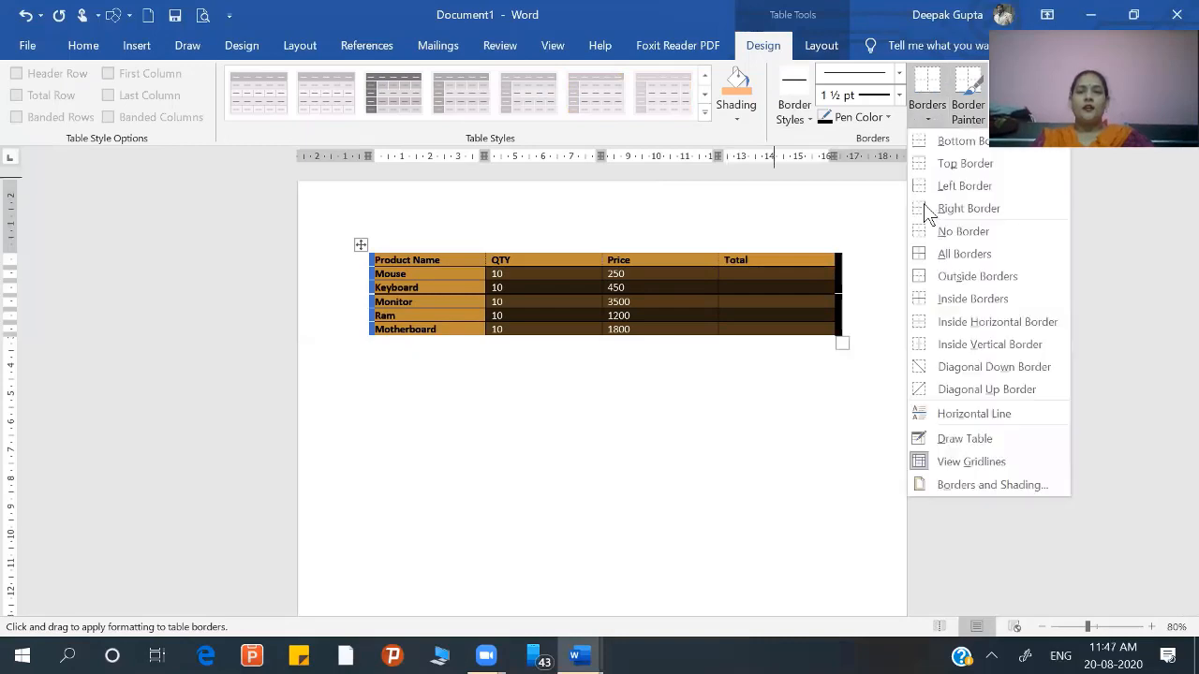
left_click(935, 257)
left_click(764, 434)
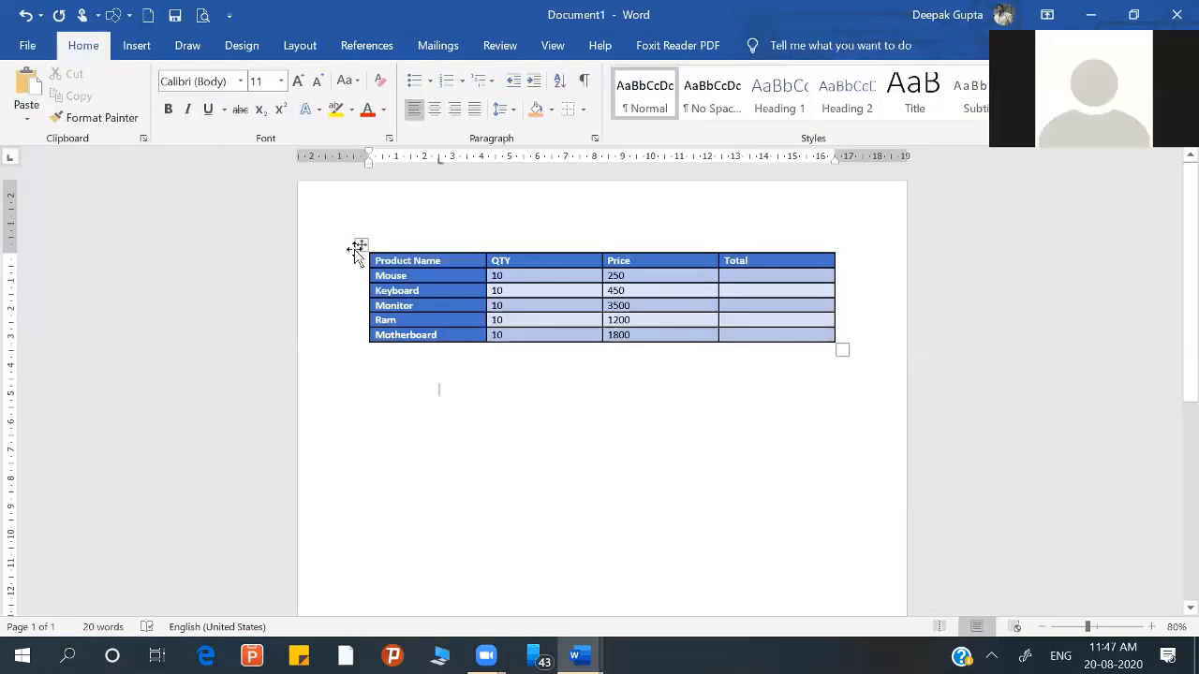
Step: Apply the green 1 ½ pt theme border style to all borders of the table
left_click(359, 245)
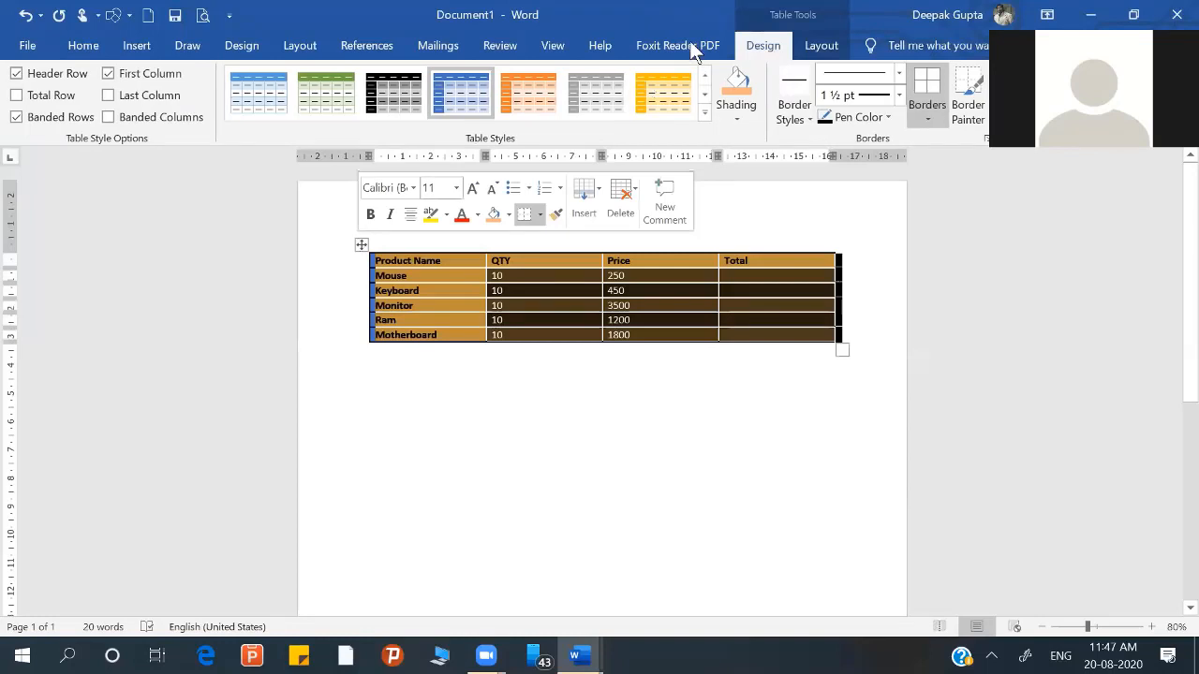
left_click(804, 119)
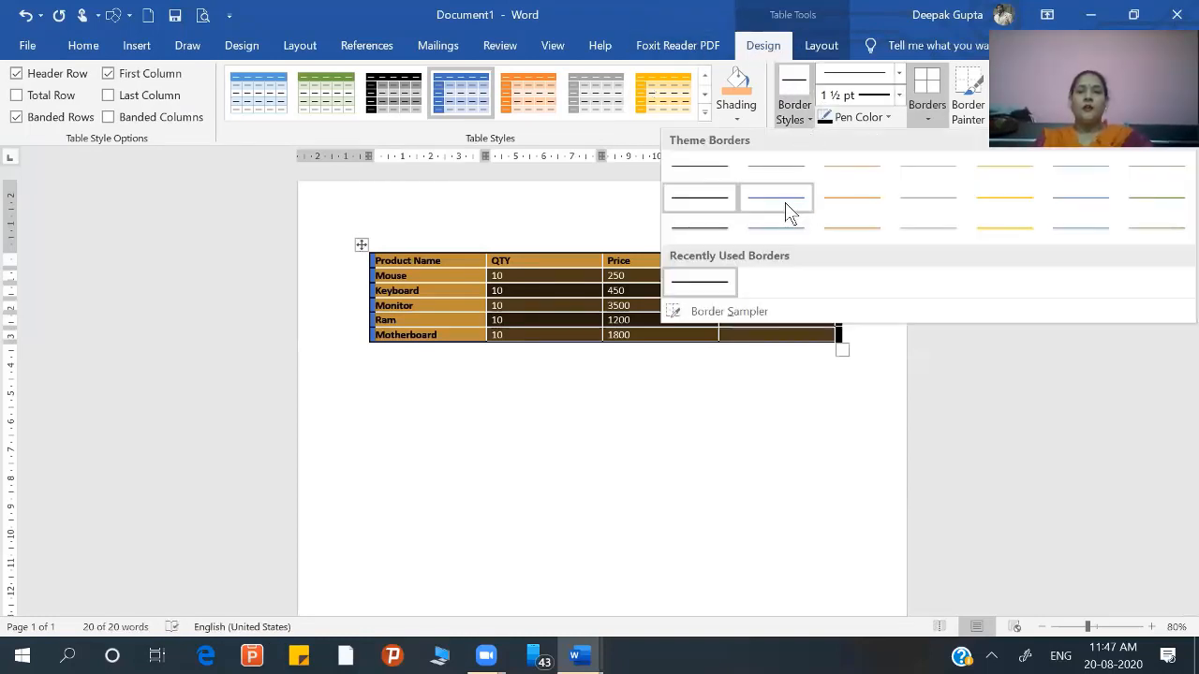
left_click(1141, 197)
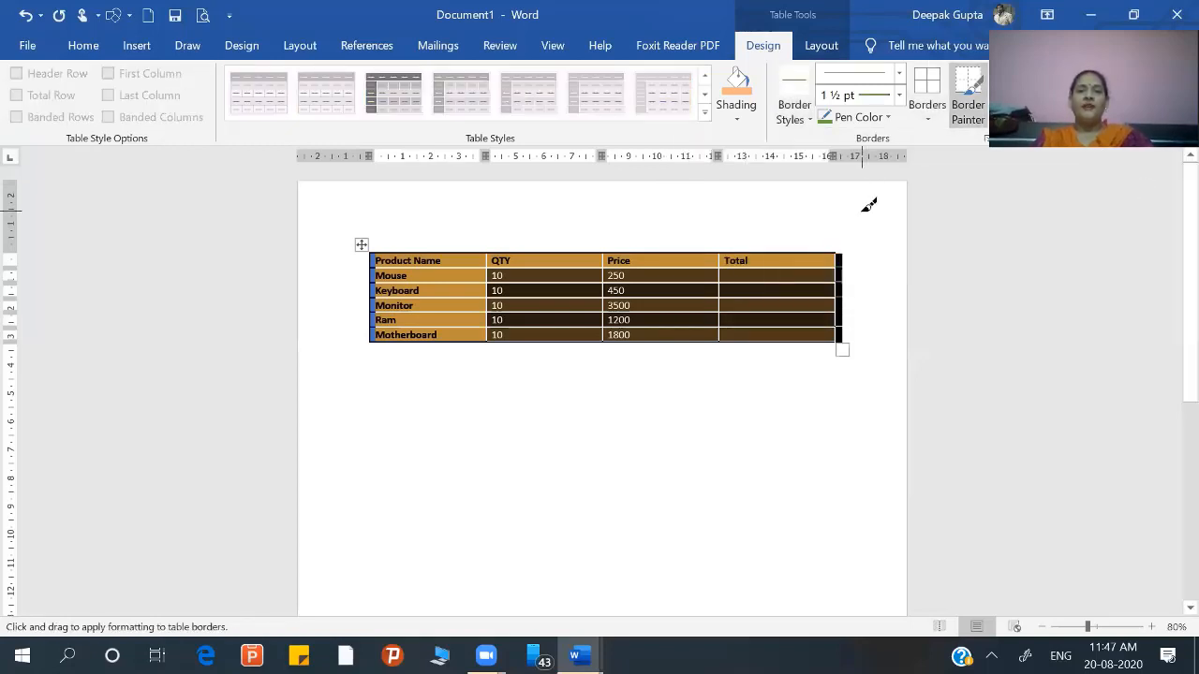
left_click(926, 126)
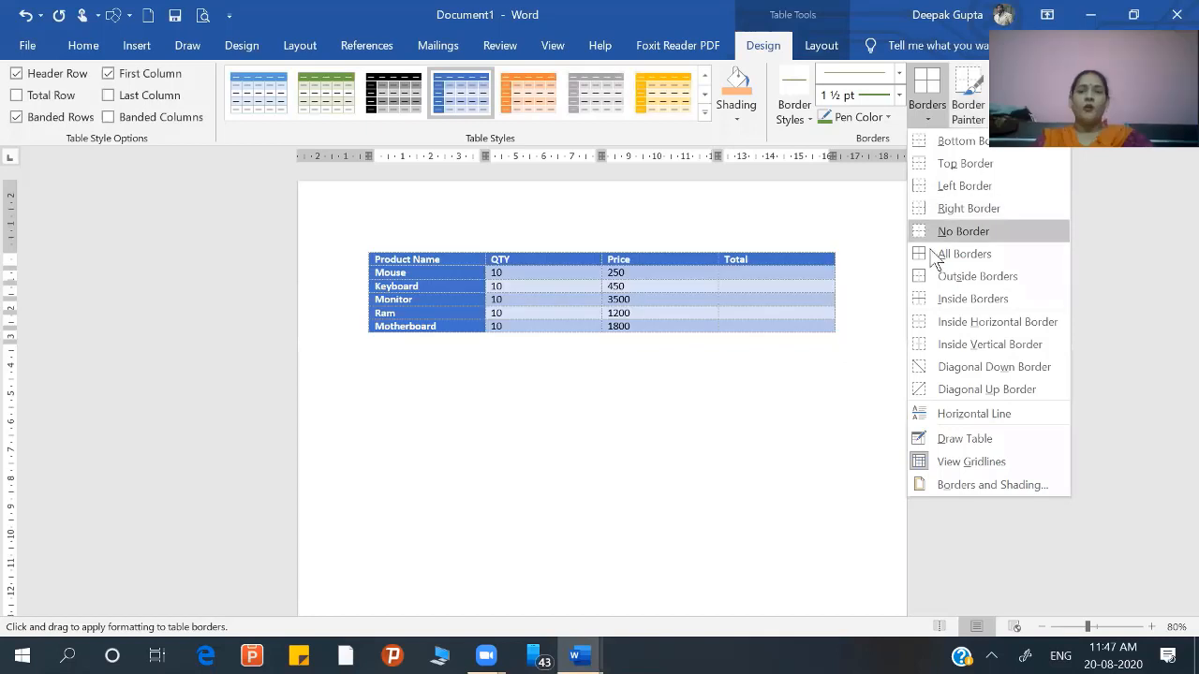
left_click(932, 254)
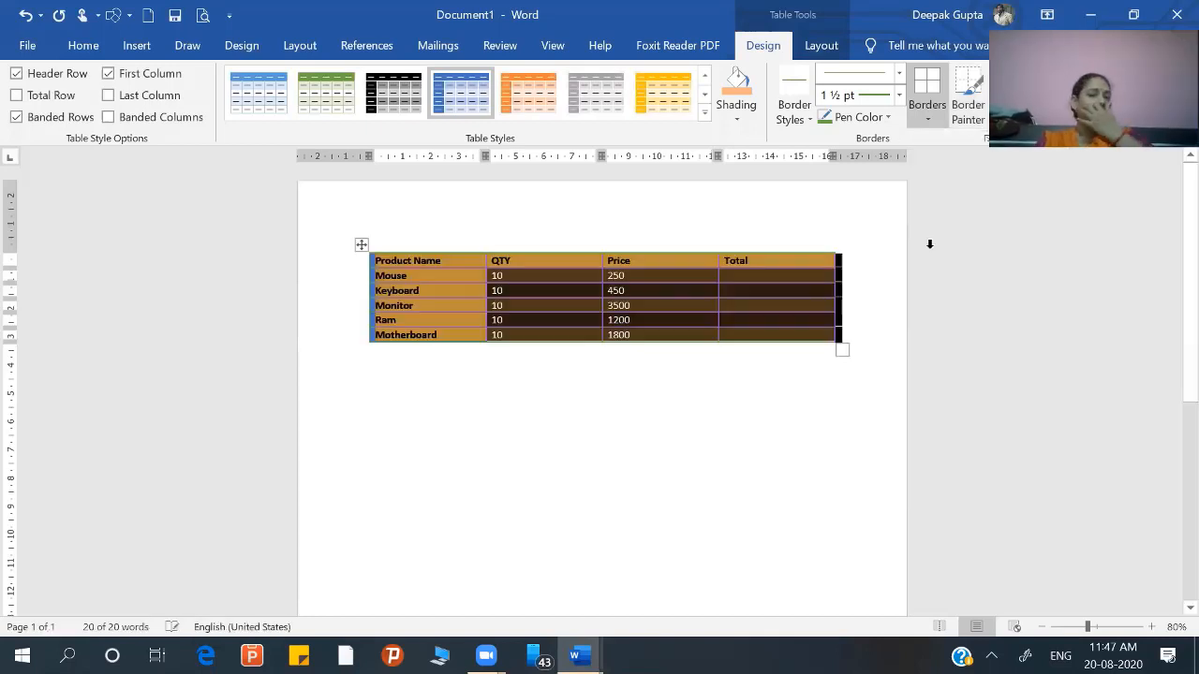
left_click(695, 442)
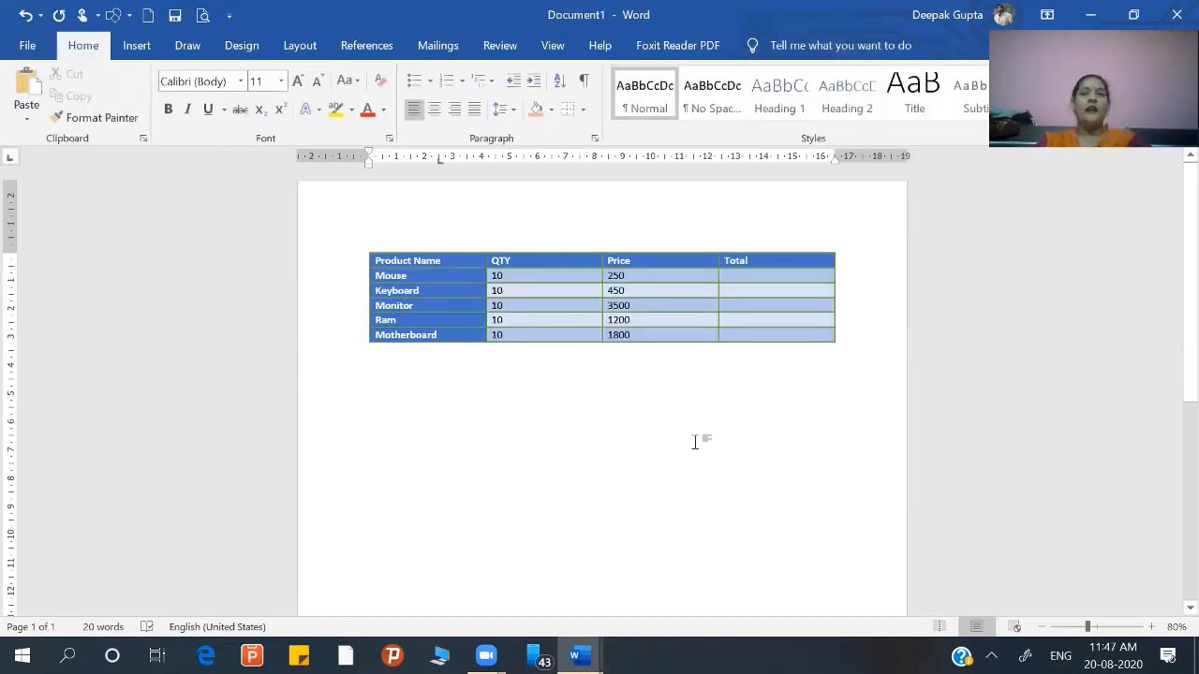
Step: Paint the vertical border between the Price and Total columns red with the Border Painter at 1 ½ pt
left_click(493, 311)
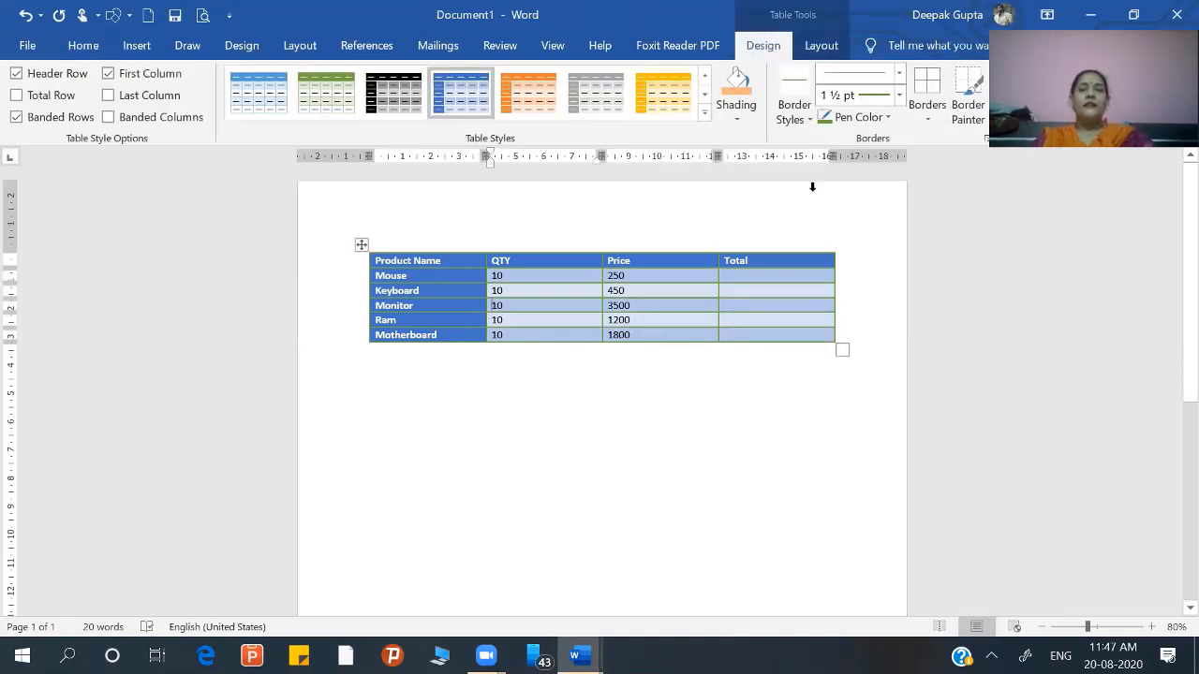
left_click(969, 112)
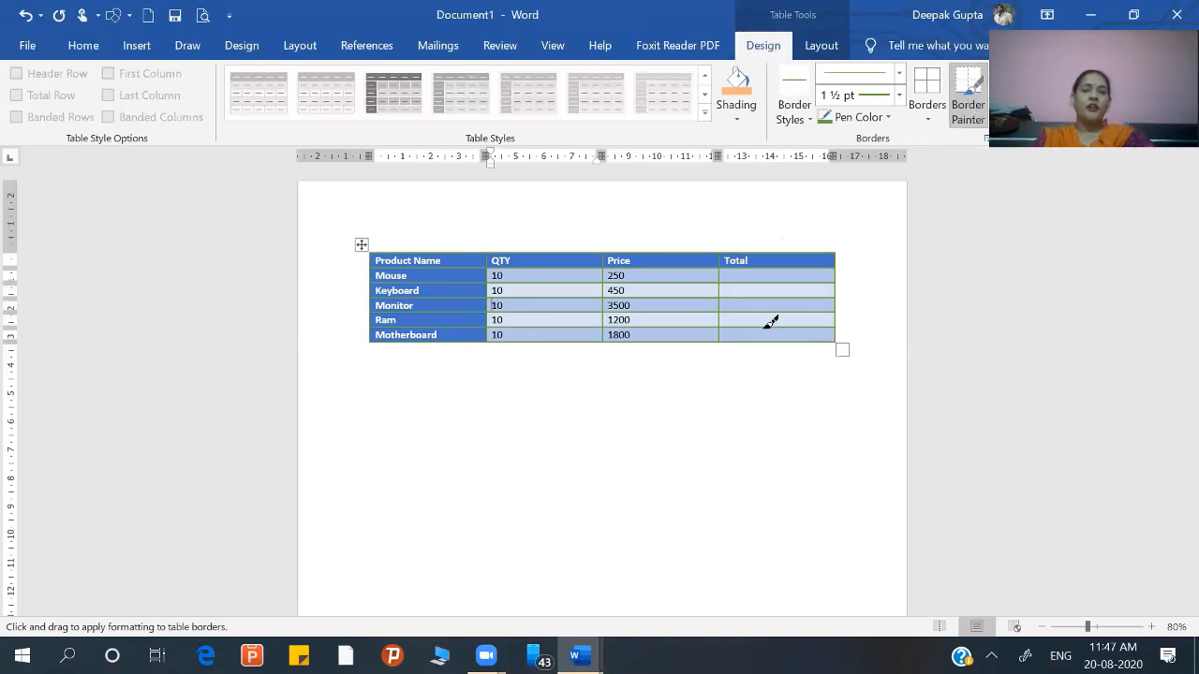
left_click(885, 117)
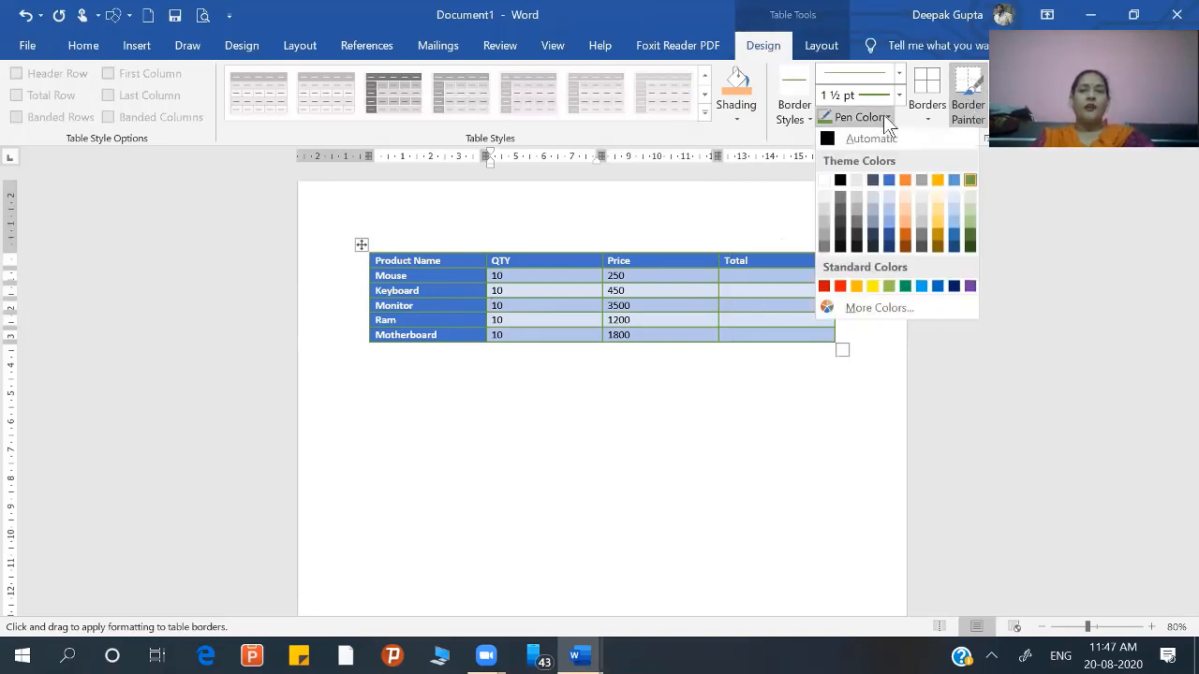
left_click(842, 290)
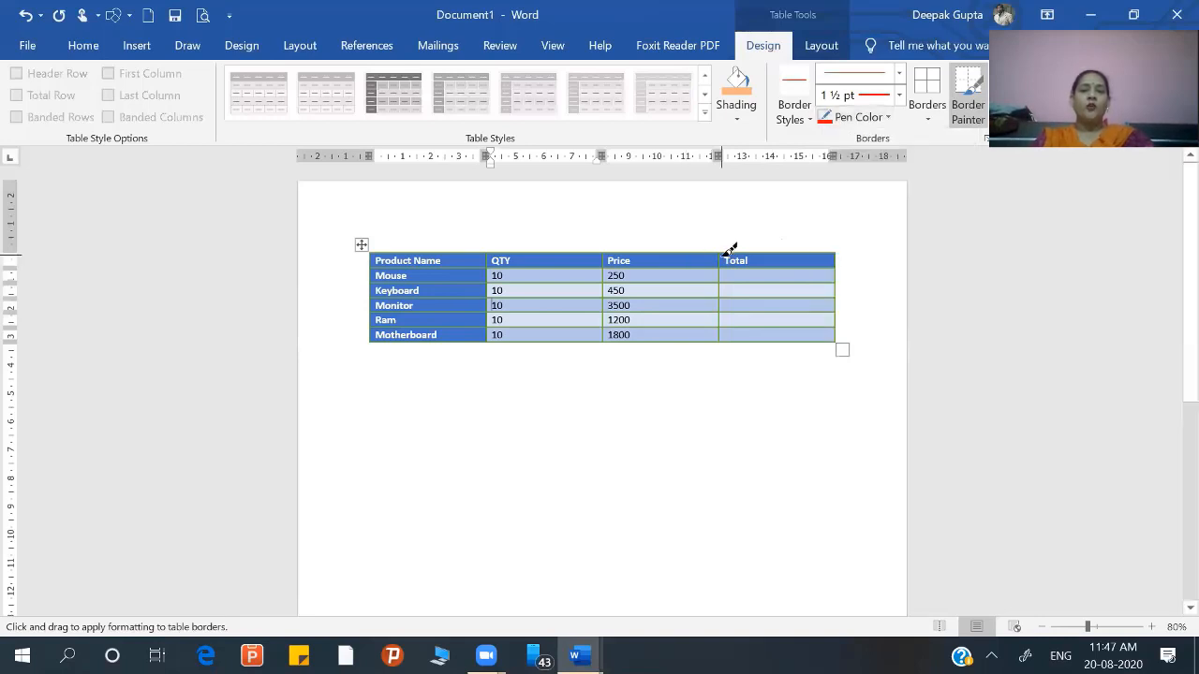
left_click_drag(727, 297, 729, 330)
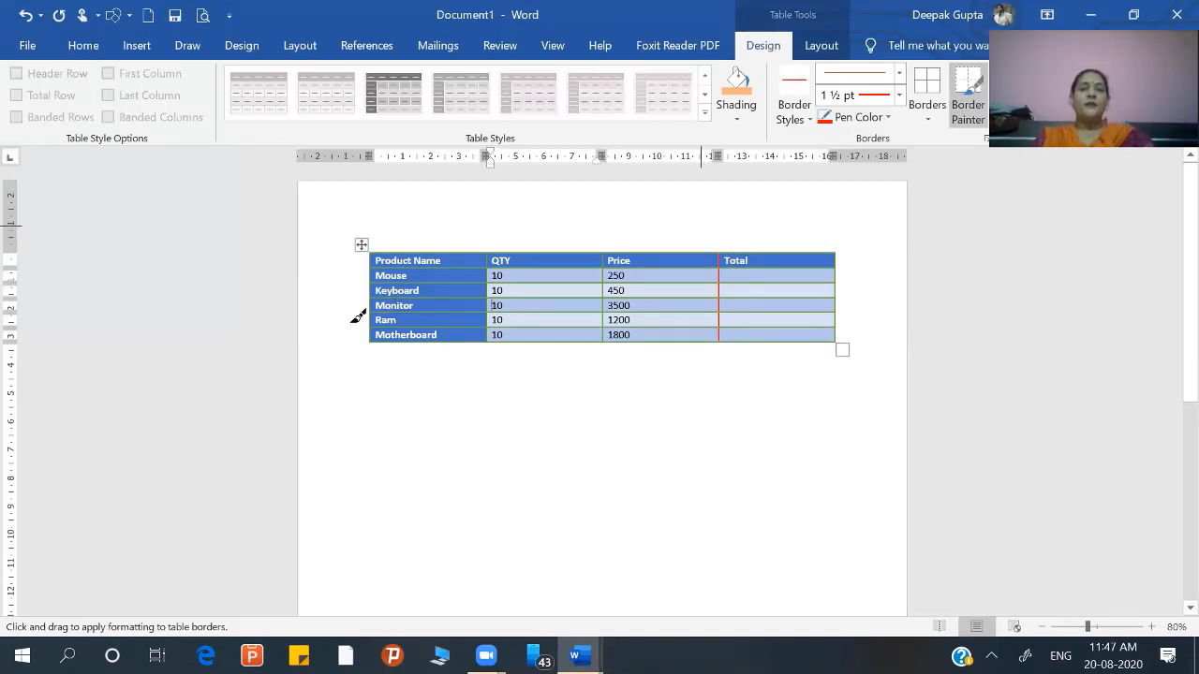
left_click(360, 244)
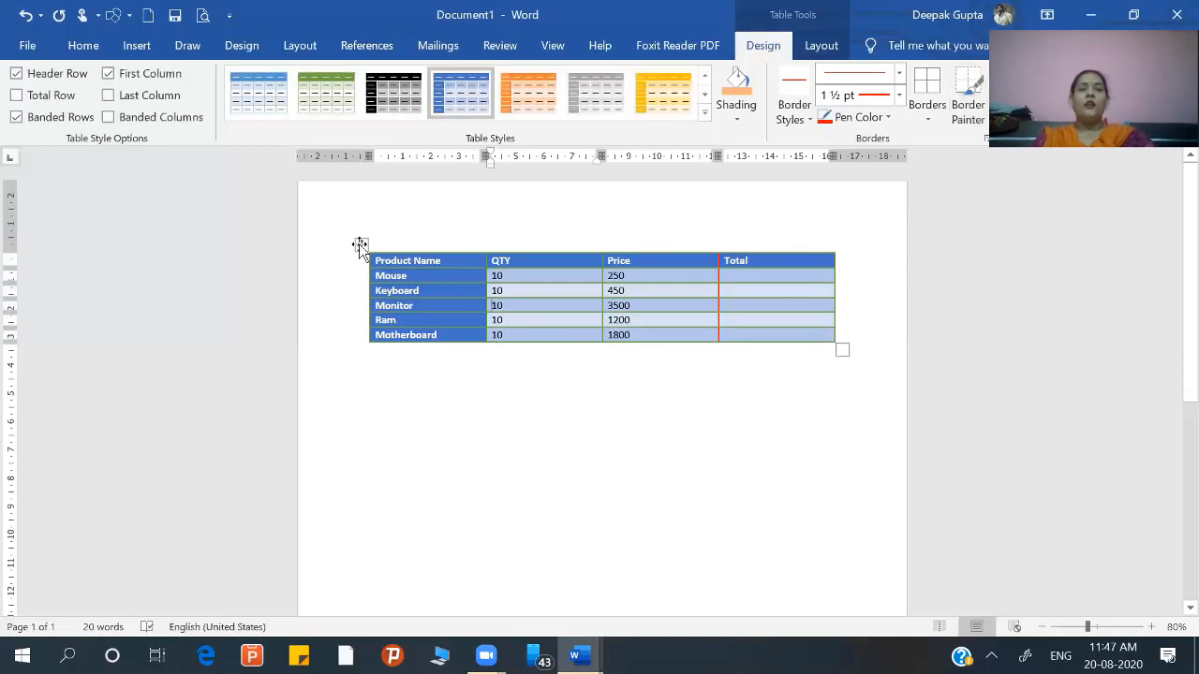
left_click(931, 115)
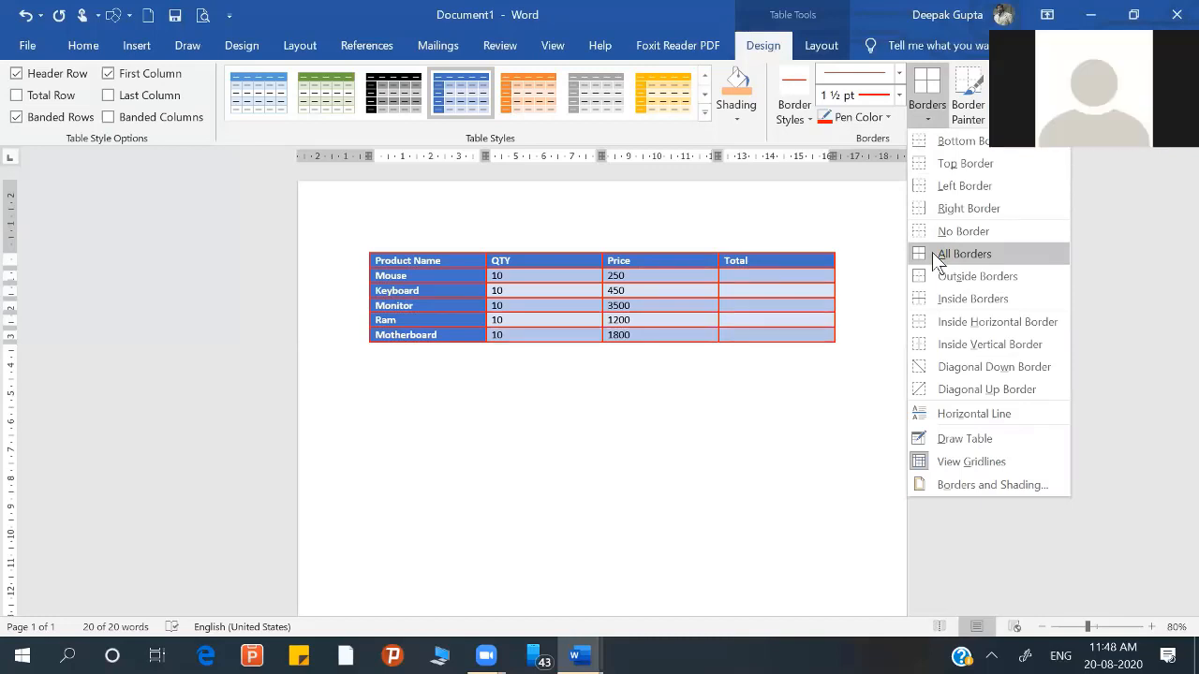
left_click(865, 331)
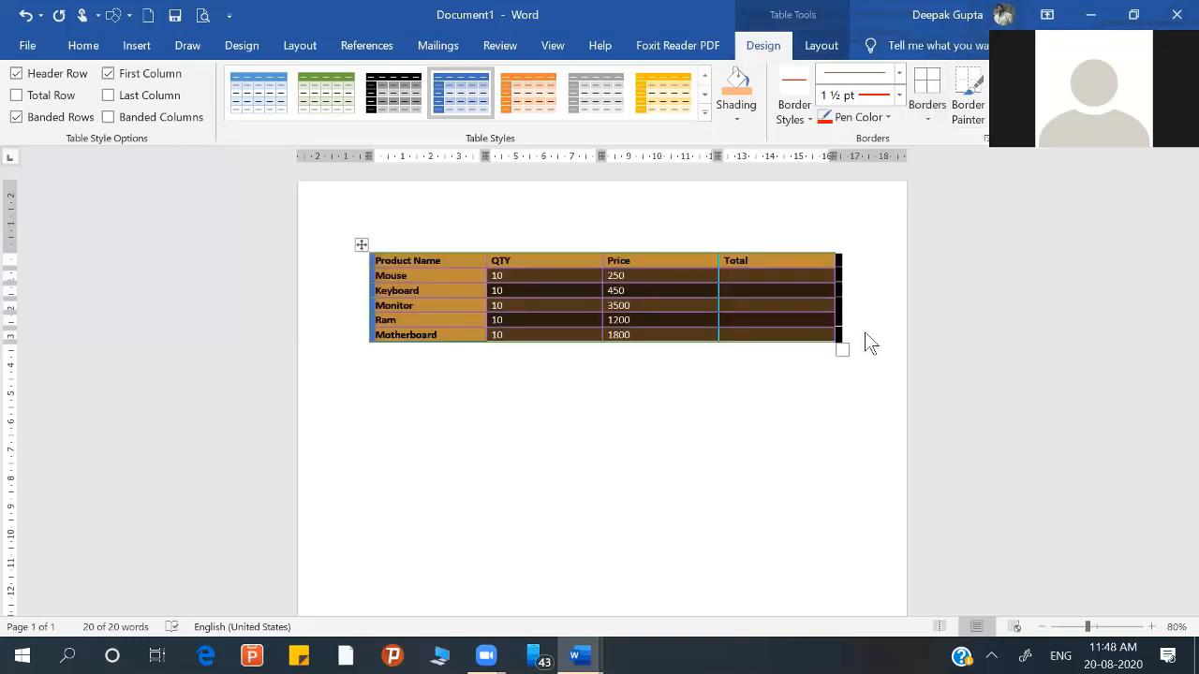
left_click(549, 374)
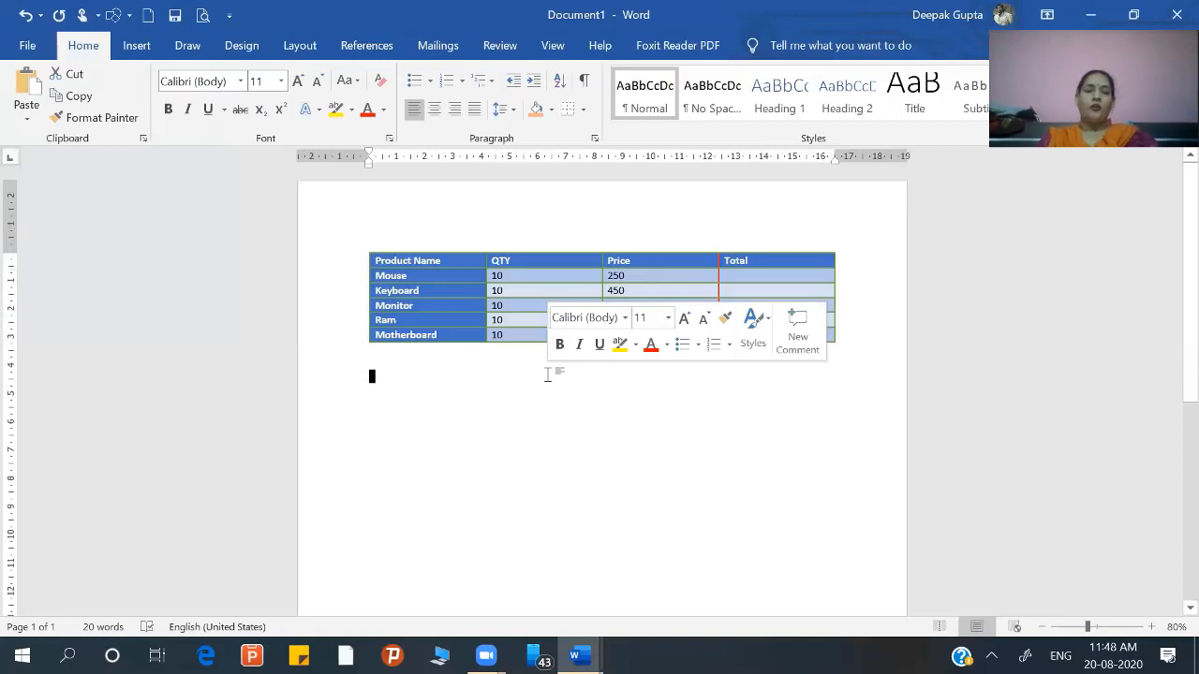
Step: Insert an empty column before the QTY column and another empty column before the Price column
left_click(483, 276)
left_click(364, 245)
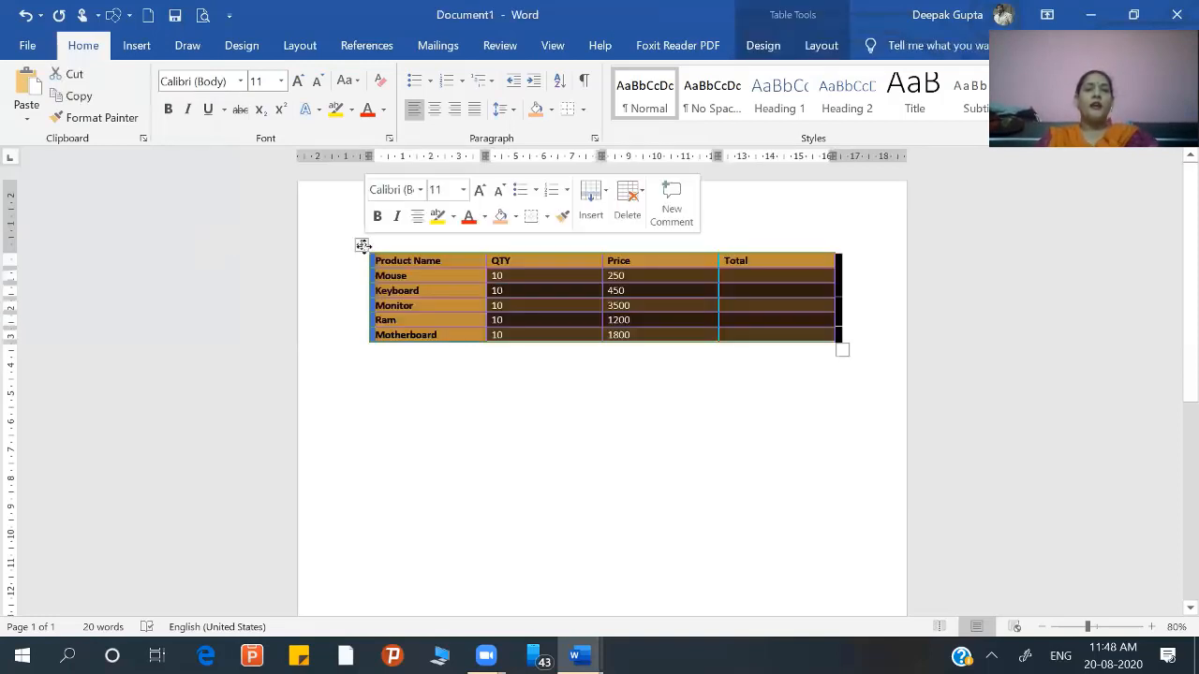
left_click(763, 44)
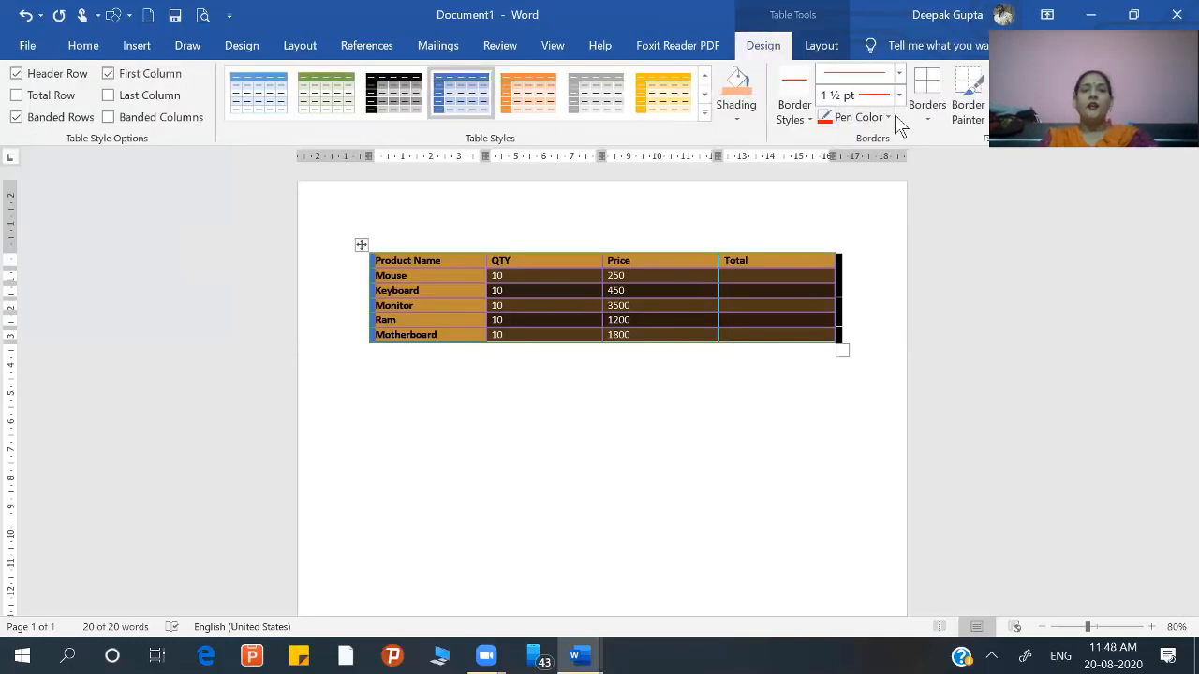
left_click(817, 45)
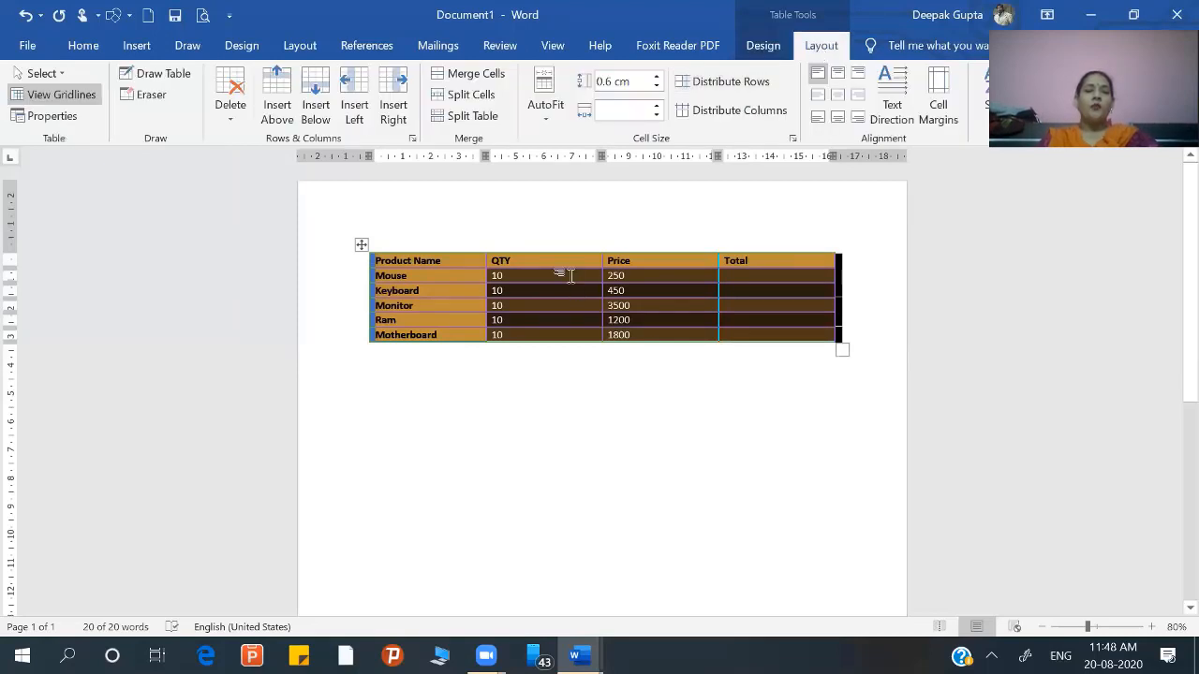
left_click(568, 274)
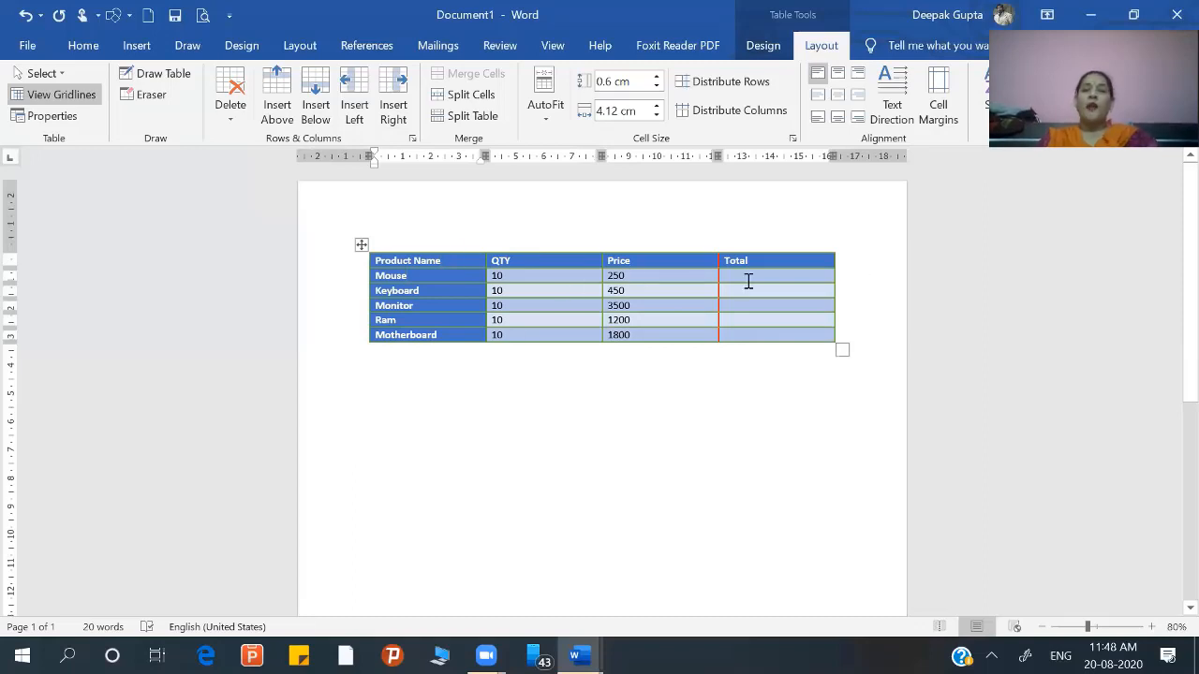
left_click(531, 245)
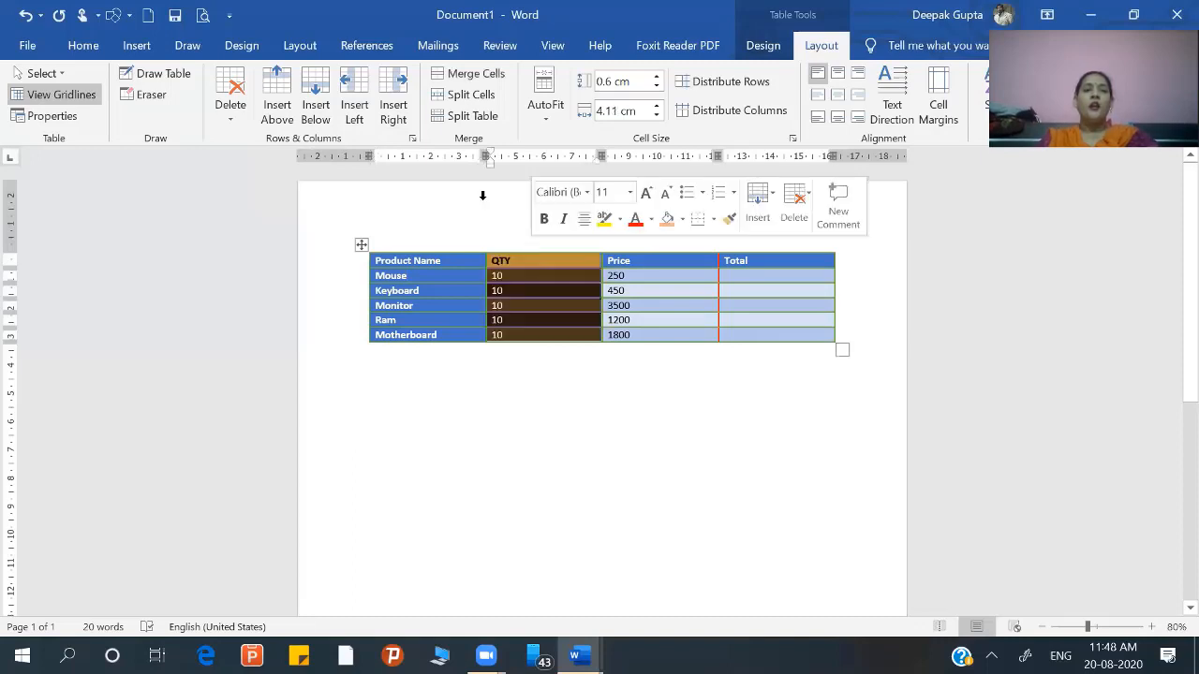
left_click(364, 113)
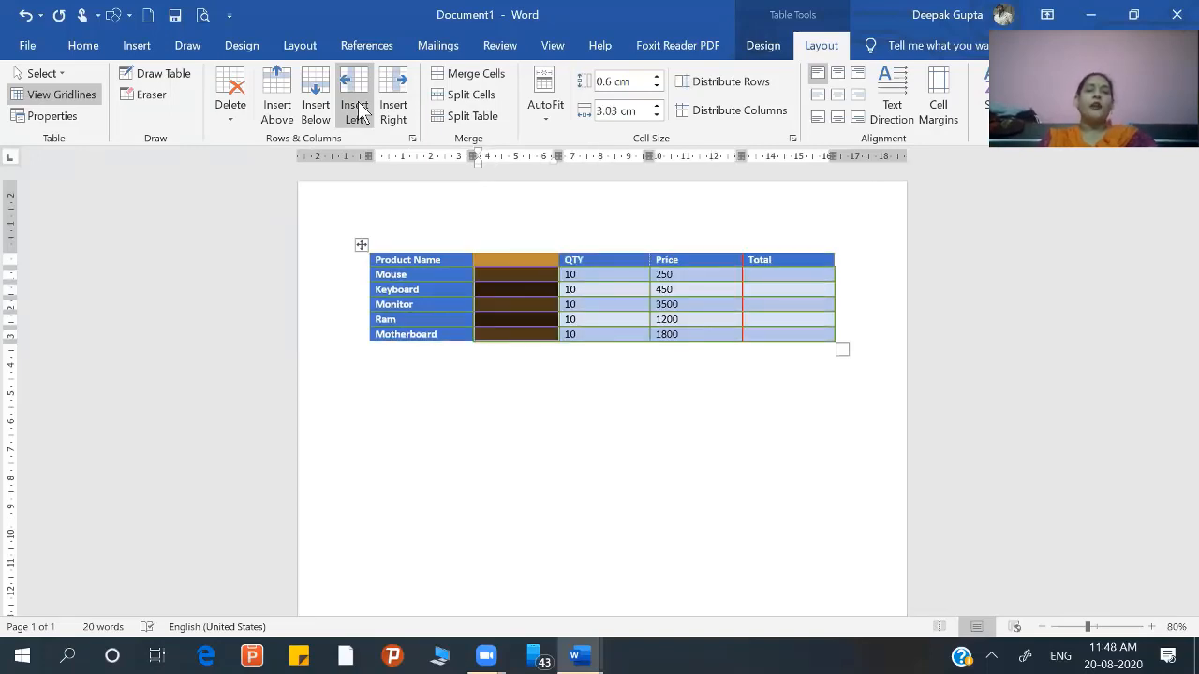
left_click(698, 291)
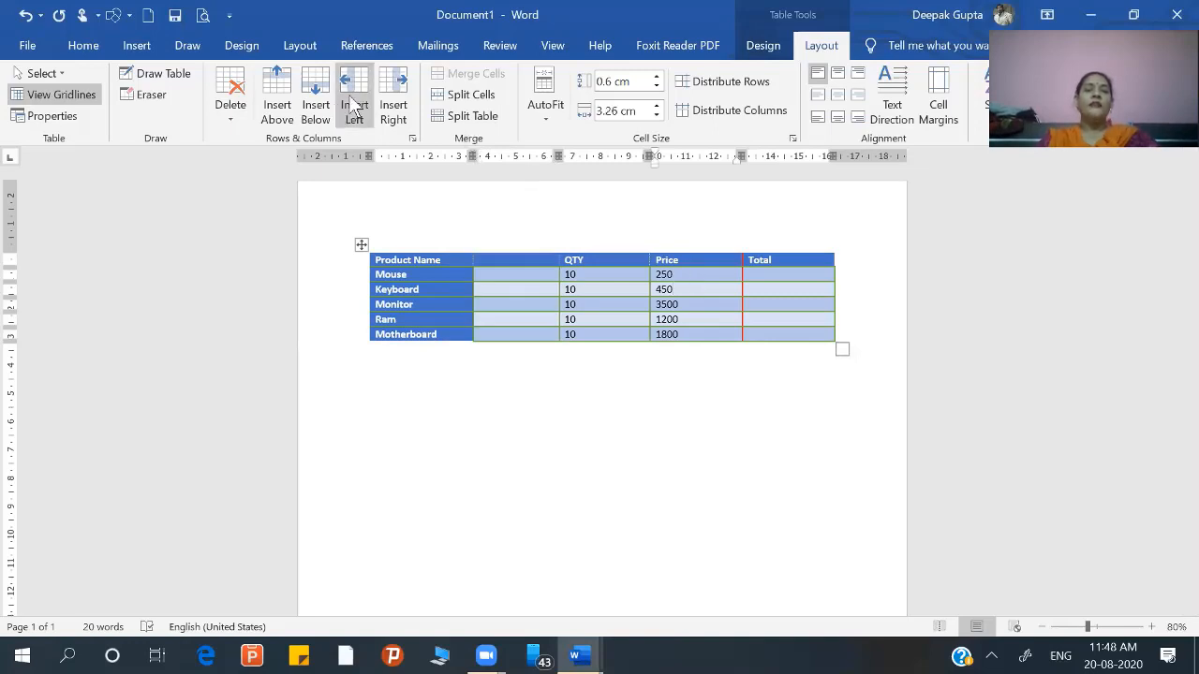
left_click(364, 103)
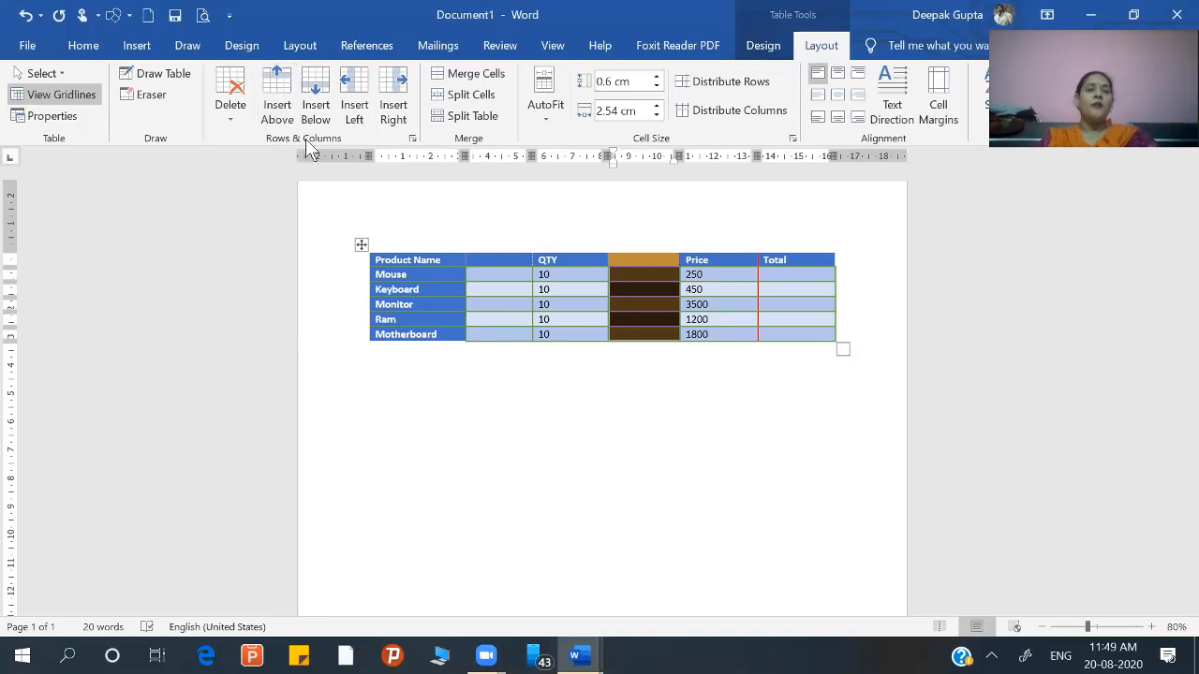
Step: Delete the two empty columns before Price and before QTY from the table
left_click(228, 122)
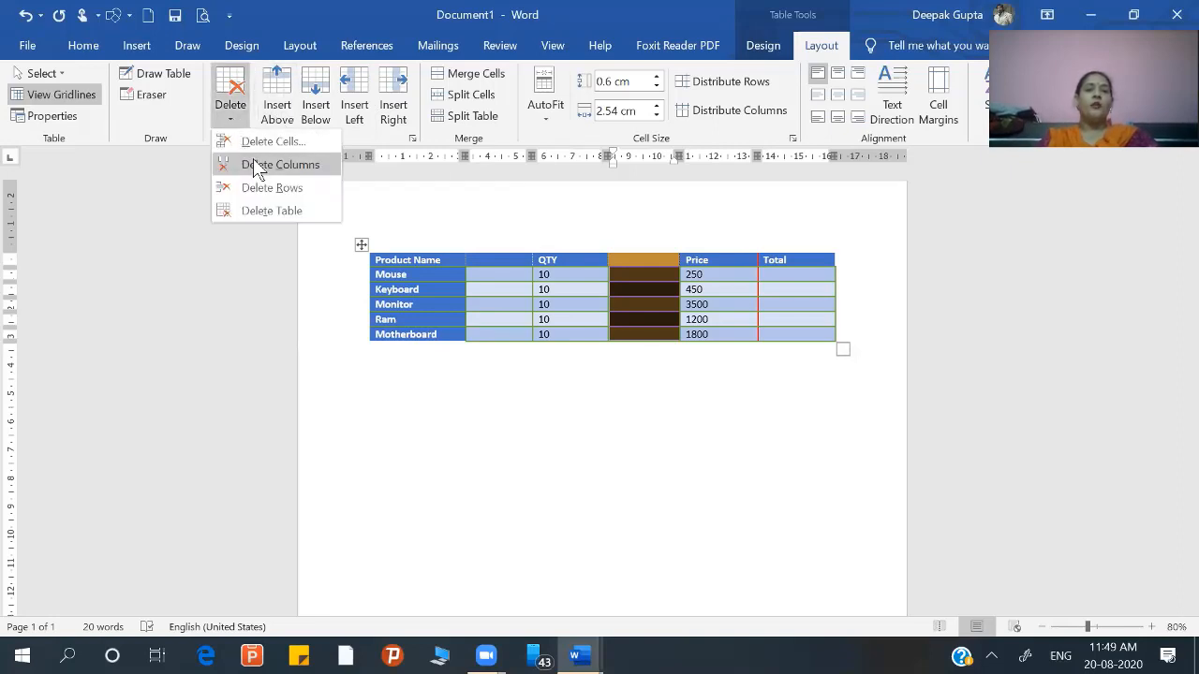
left_click(258, 165)
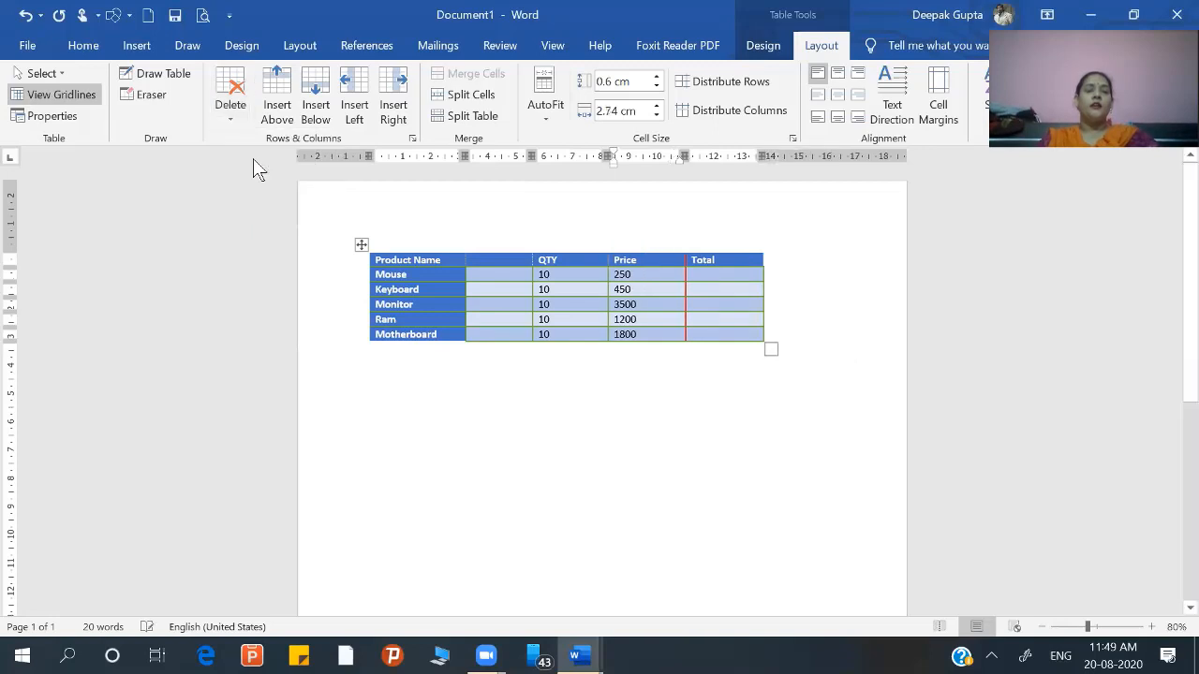
left_click(497, 245)
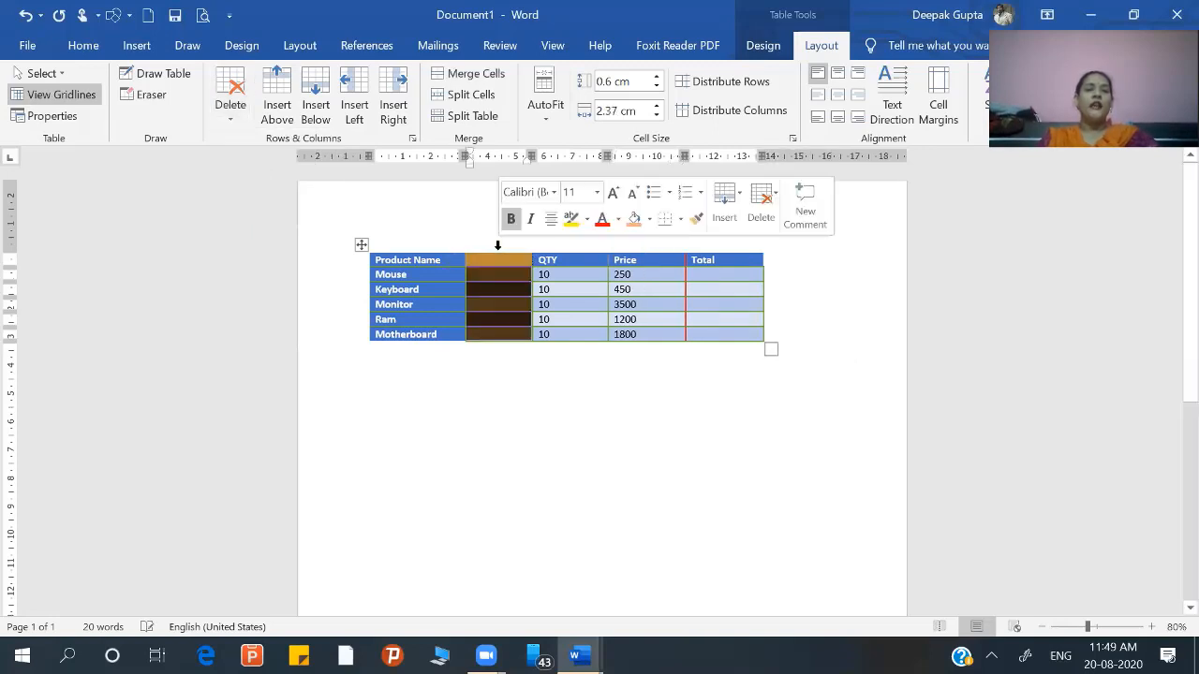
left_click(231, 112)
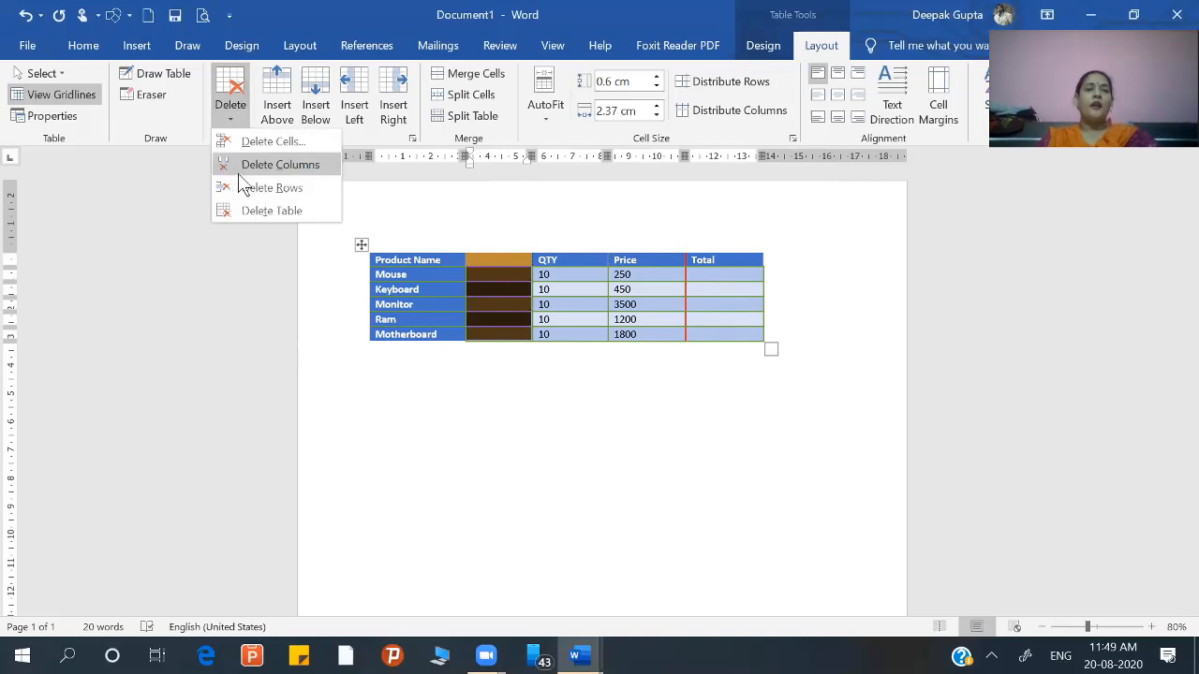
left_click(245, 173)
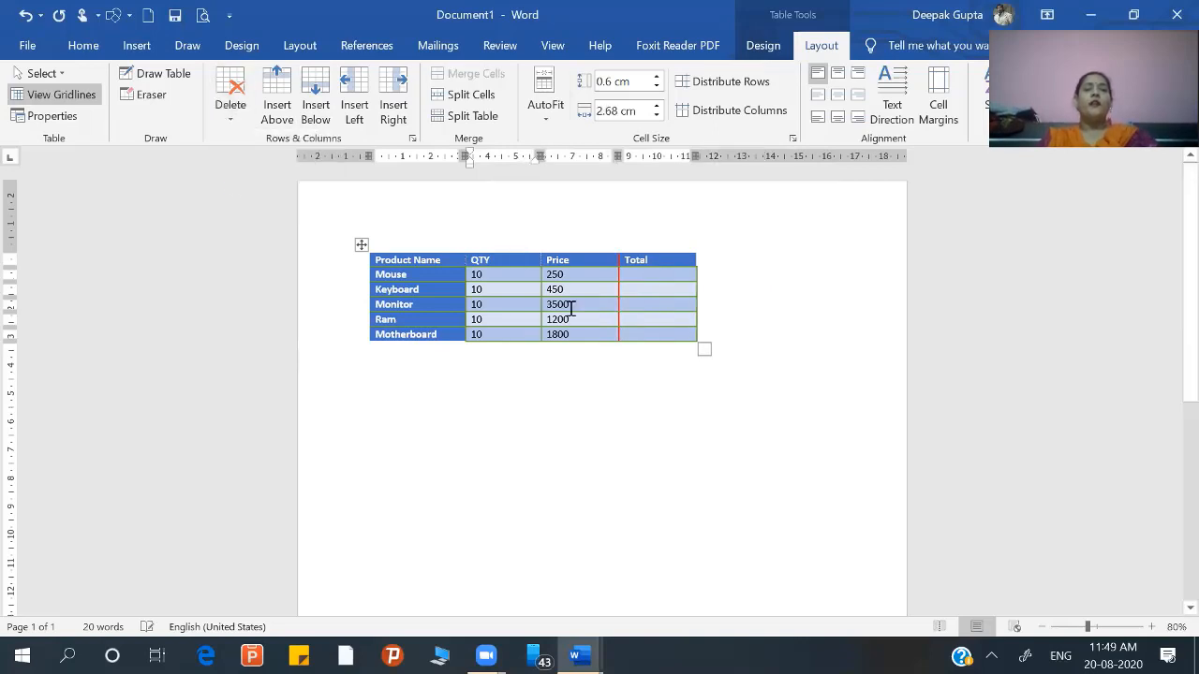
Step: Add an empty row below the Motherboard row, and delete that row again
left_click(682, 334)
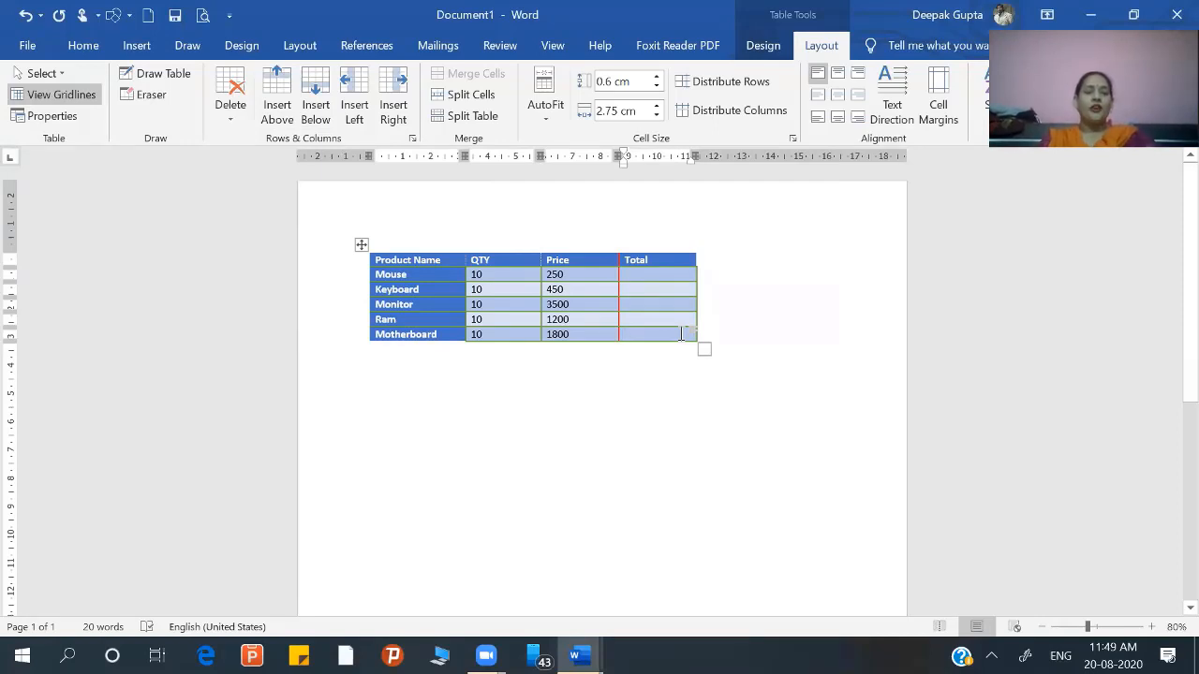
key("Tab")
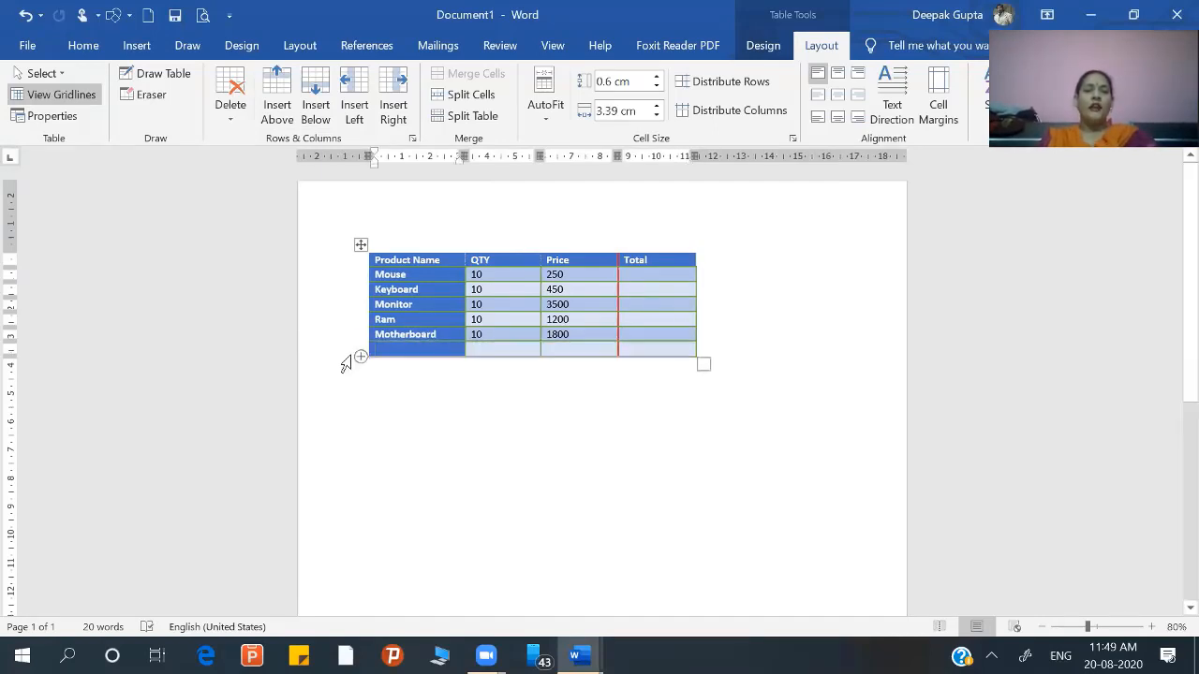
left_click(345, 363)
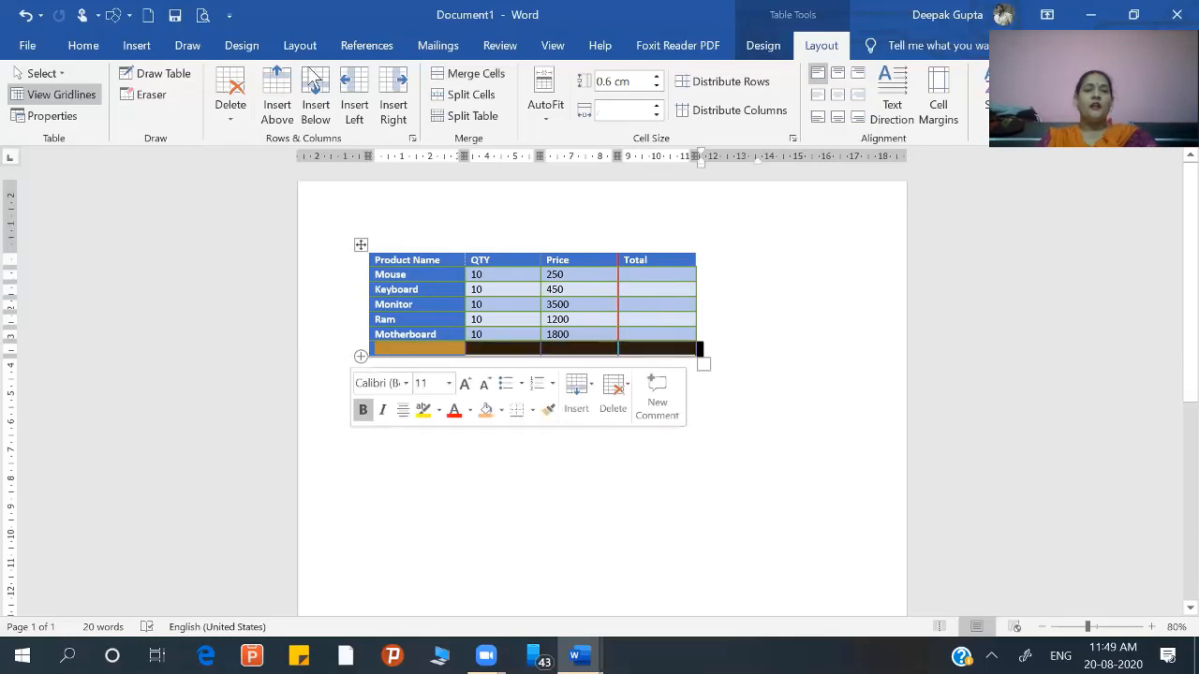
left_click(230, 103)
left_click(250, 188)
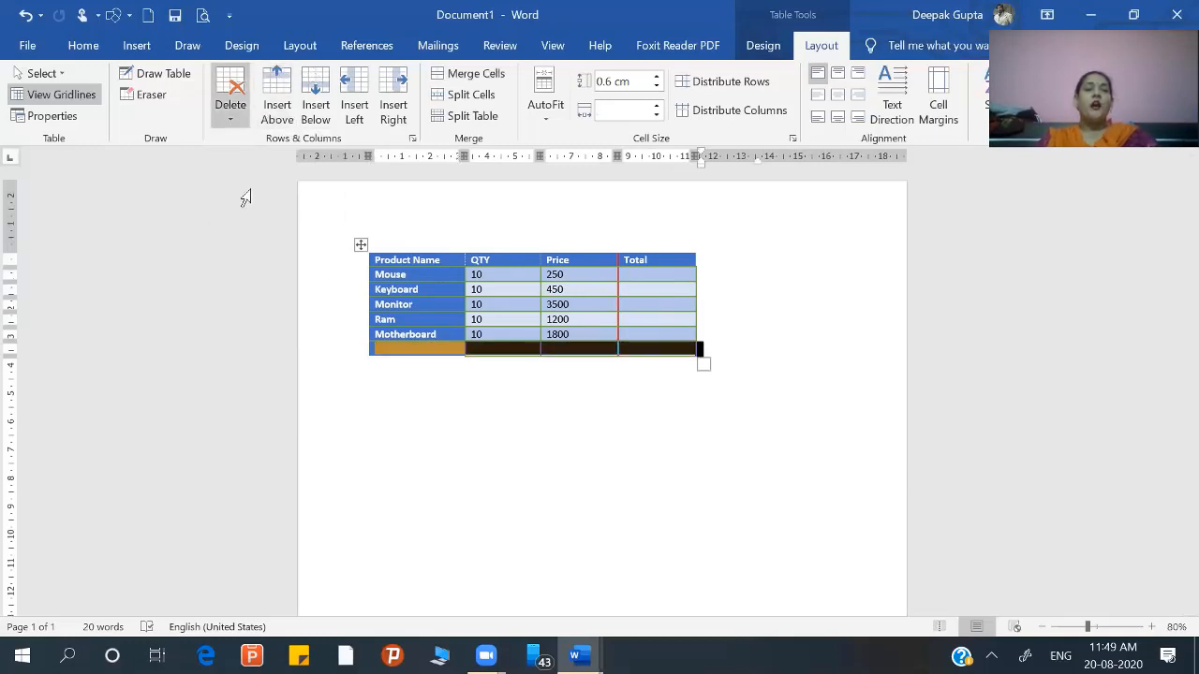
Step: Delete the entire product table and undo the deletion
left_click(479, 272)
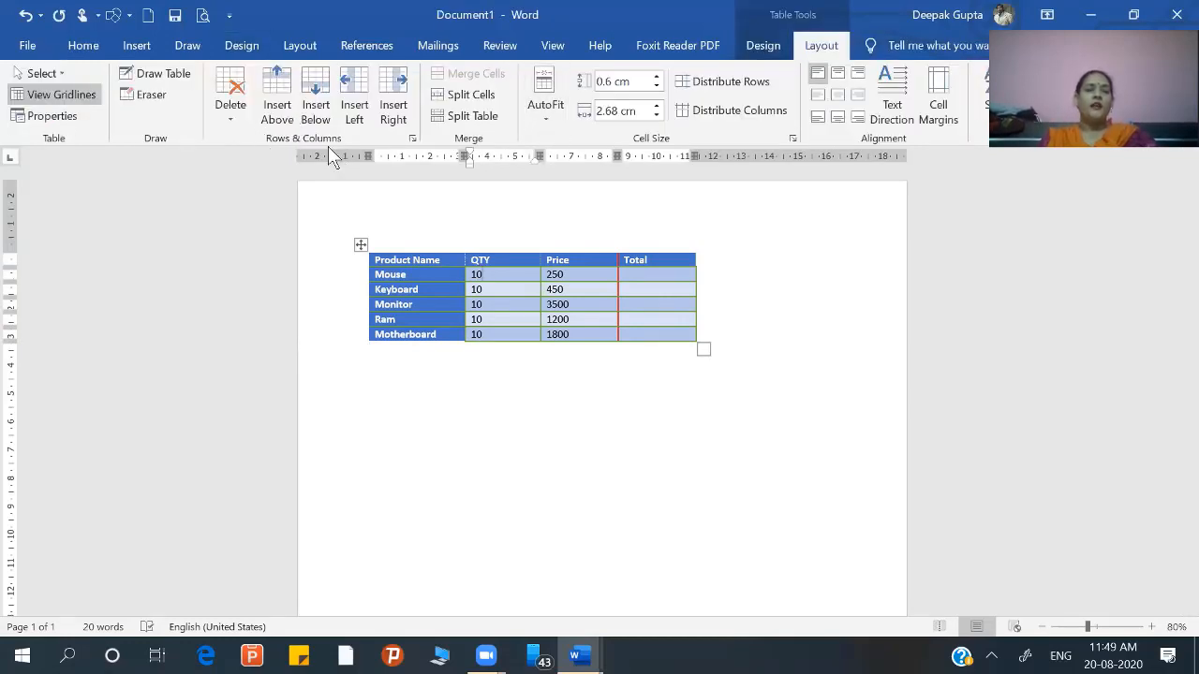
left_click(240, 120)
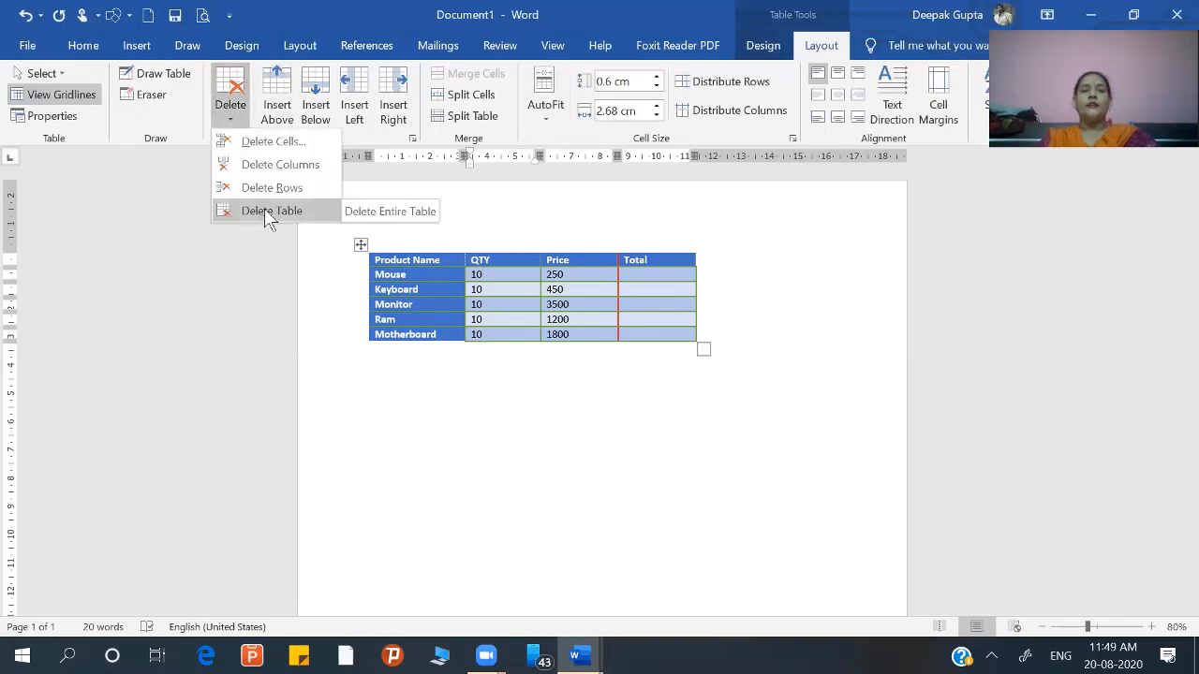
left_click(262, 213)
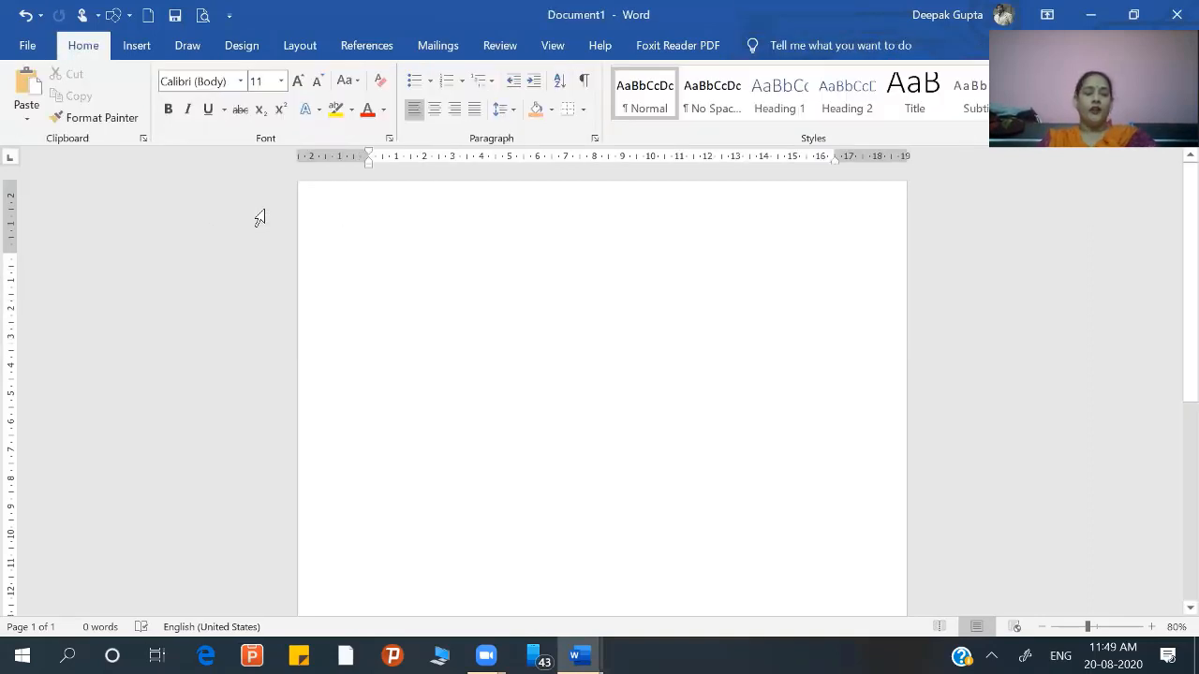
key("ctrl+z")
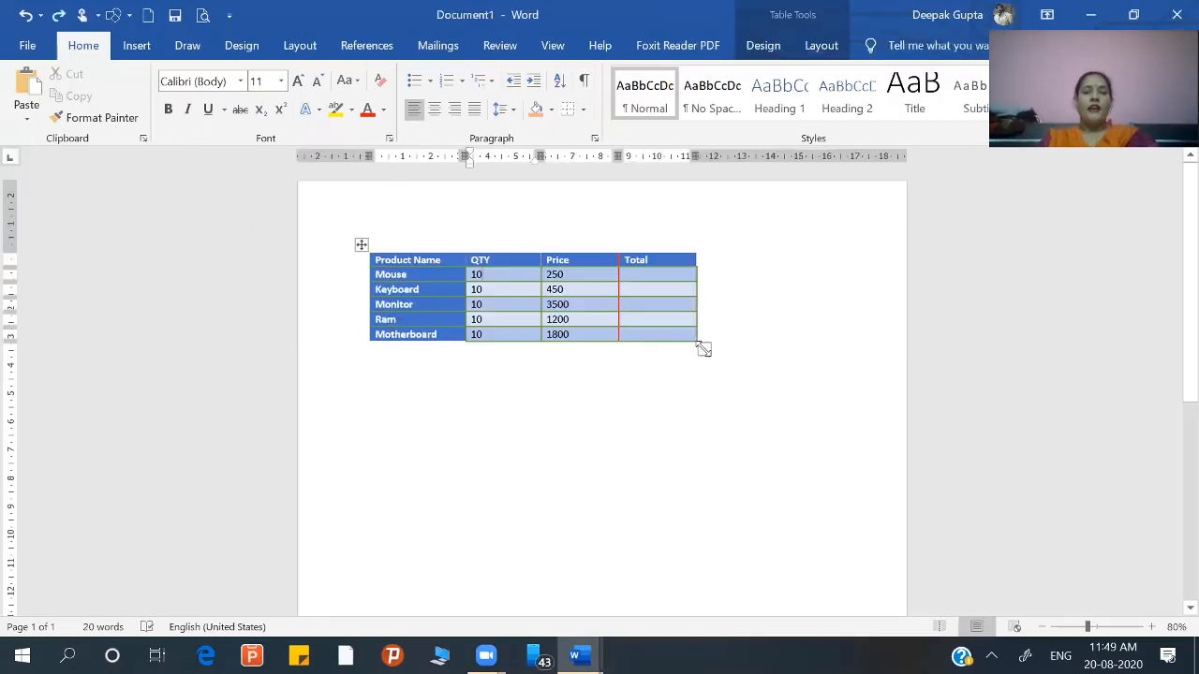
Step: Enlarge the whole table until it reaches just past the page's right text margin, and narrow the Product Name column
left_click_drag(703, 349, 867, 369)
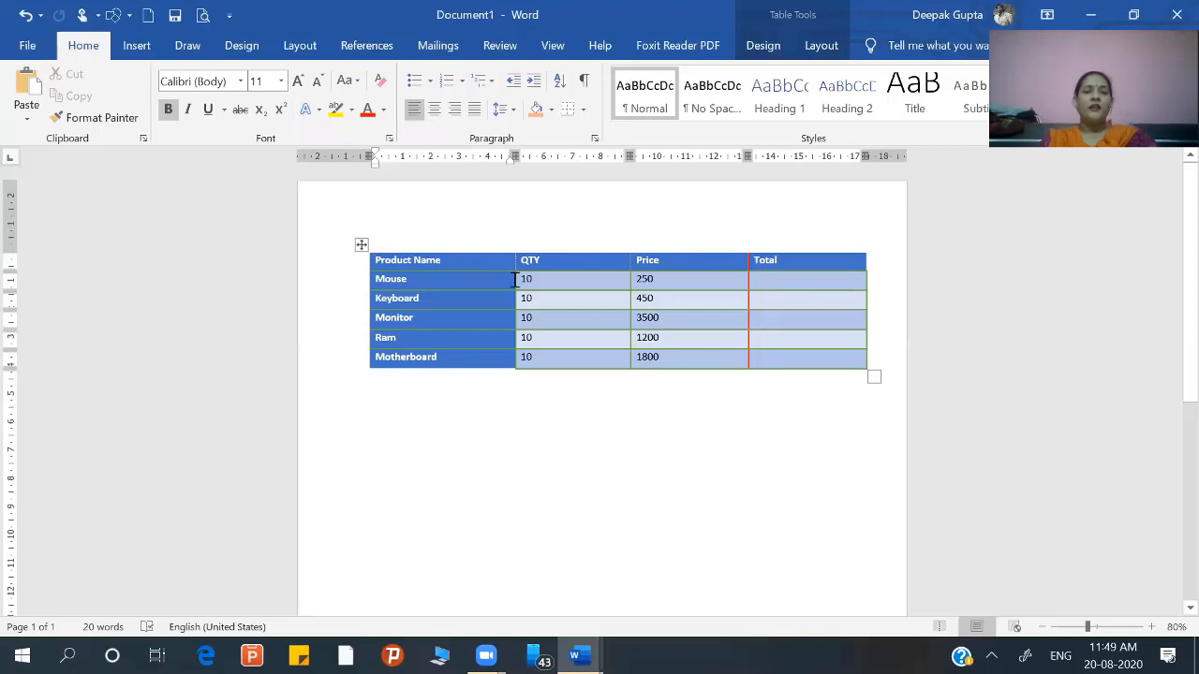
left_click_drag(506, 278, 465, 281)
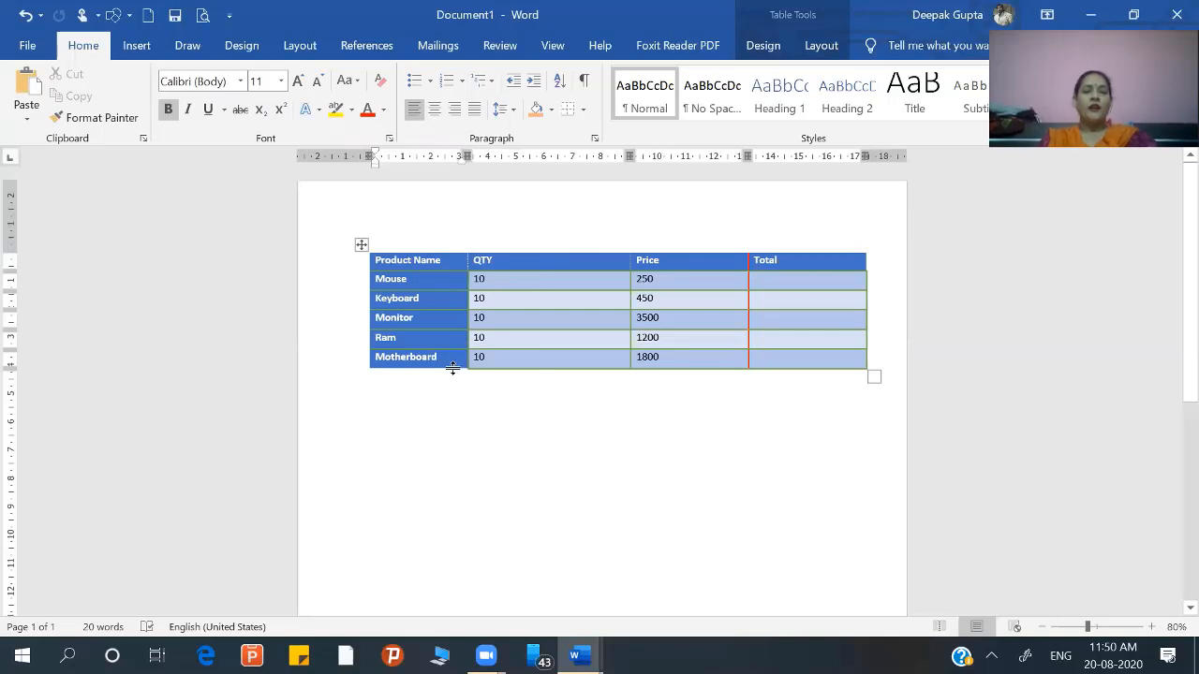
Step: Increase the height of the Motherboard row and widen the Product Name column to about 4.48 cm
left_click_drag(453, 370, 452, 372)
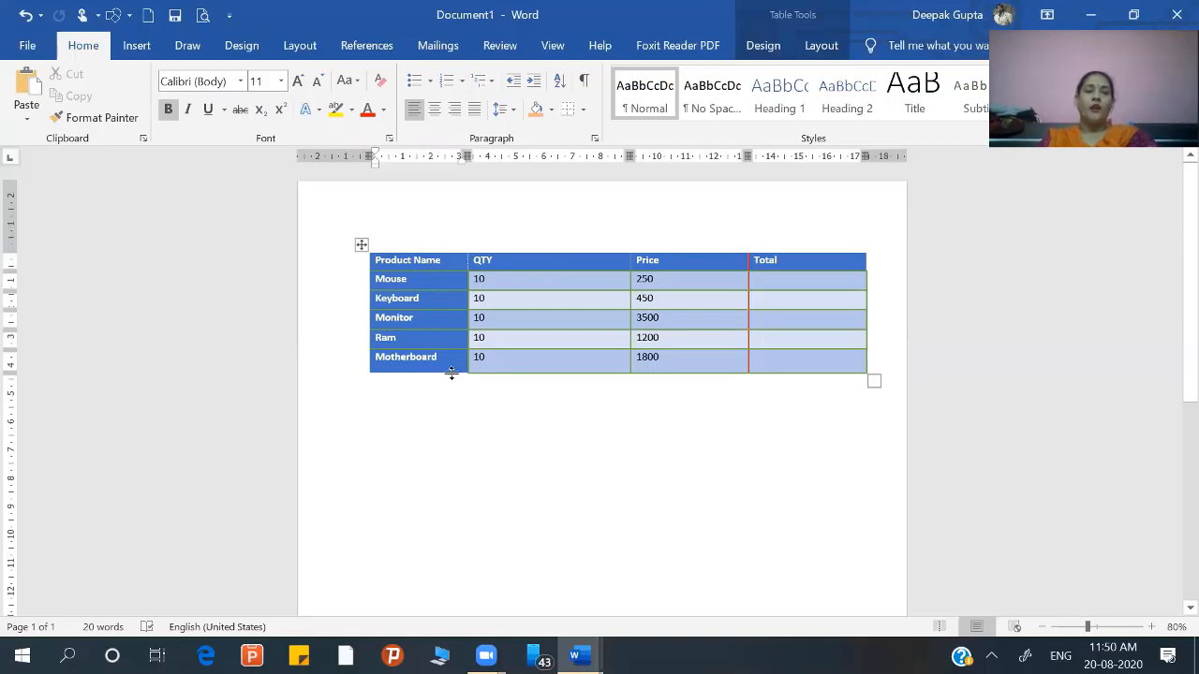
left_click_drag(452, 373, 452, 379)
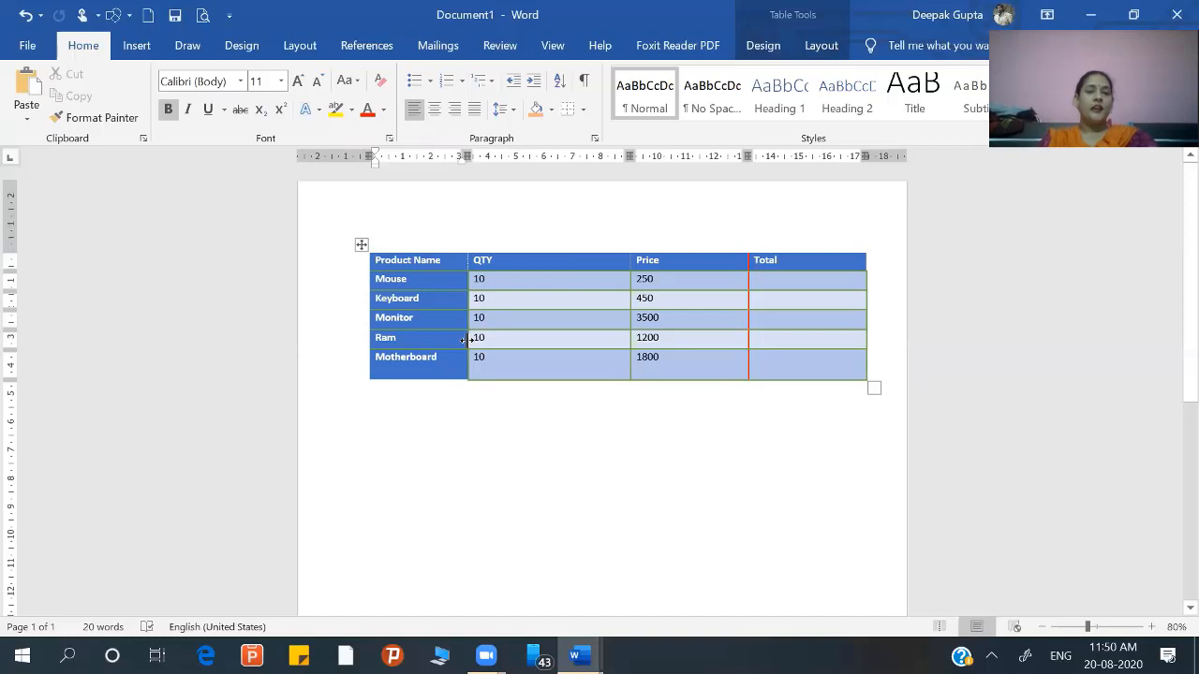
left_click_drag(465, 340, 496, 340)
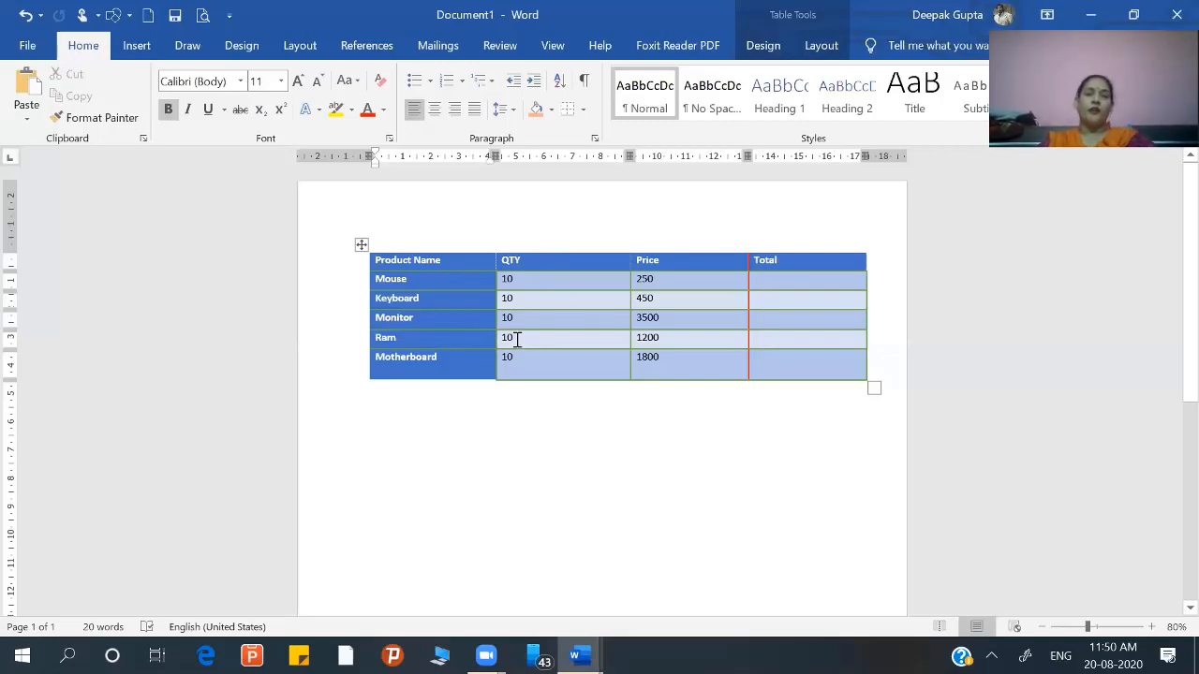
Step: Split the Price header cell into 2 columns and 1 row, and label the two cells "Price pur" and "Sold price"
left_click(822, 47)
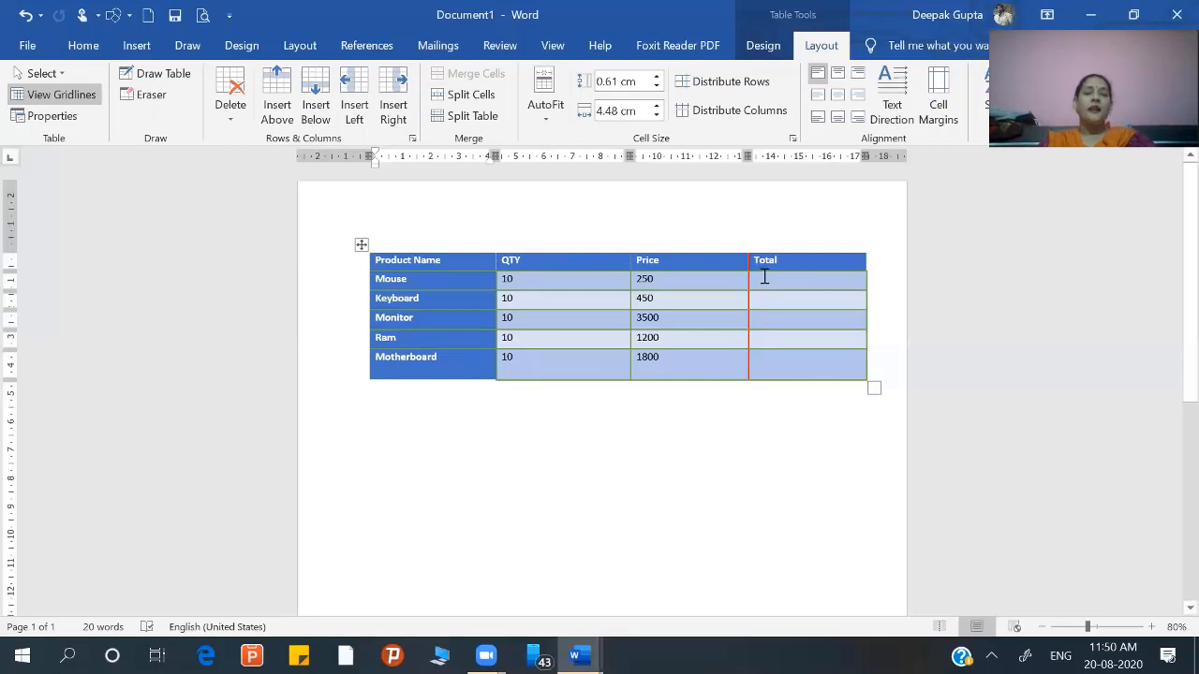
left_click(701, 267)
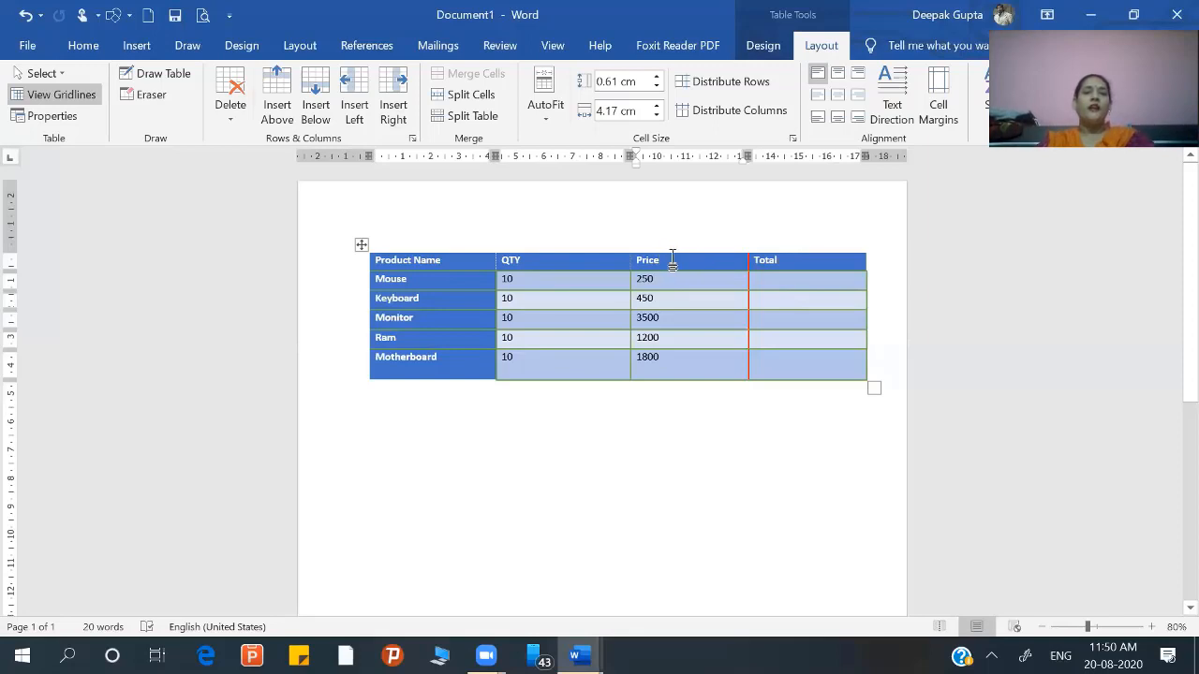
left_click(483, 97)
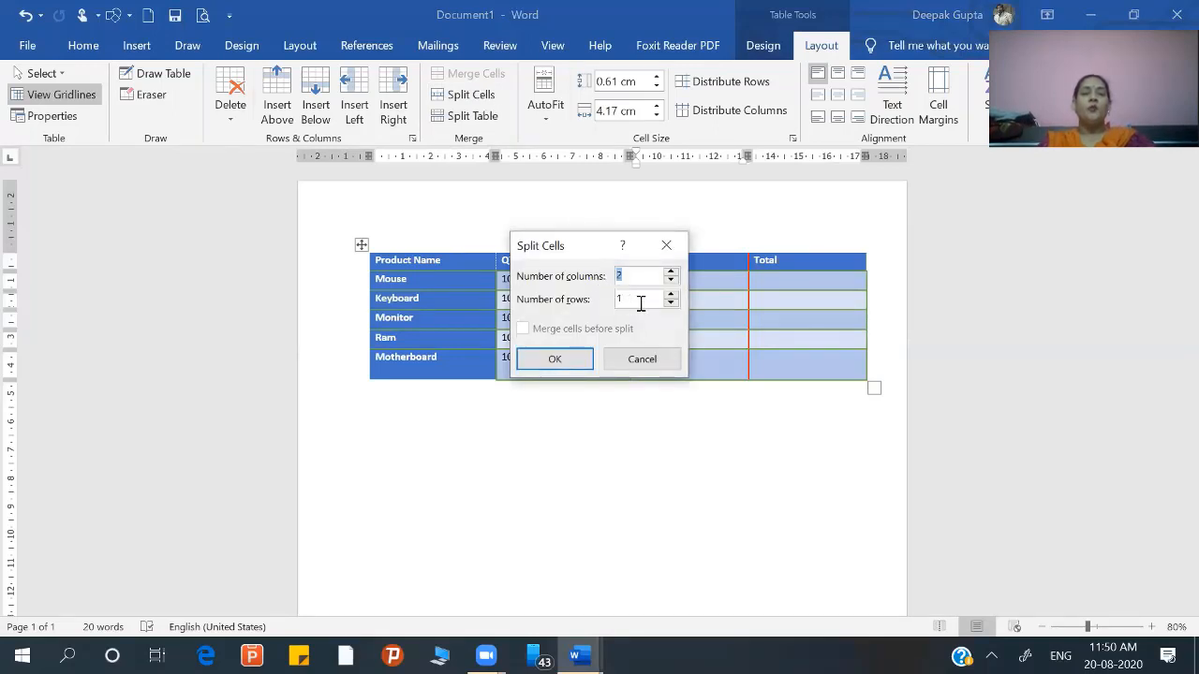
left_click(553, 361)
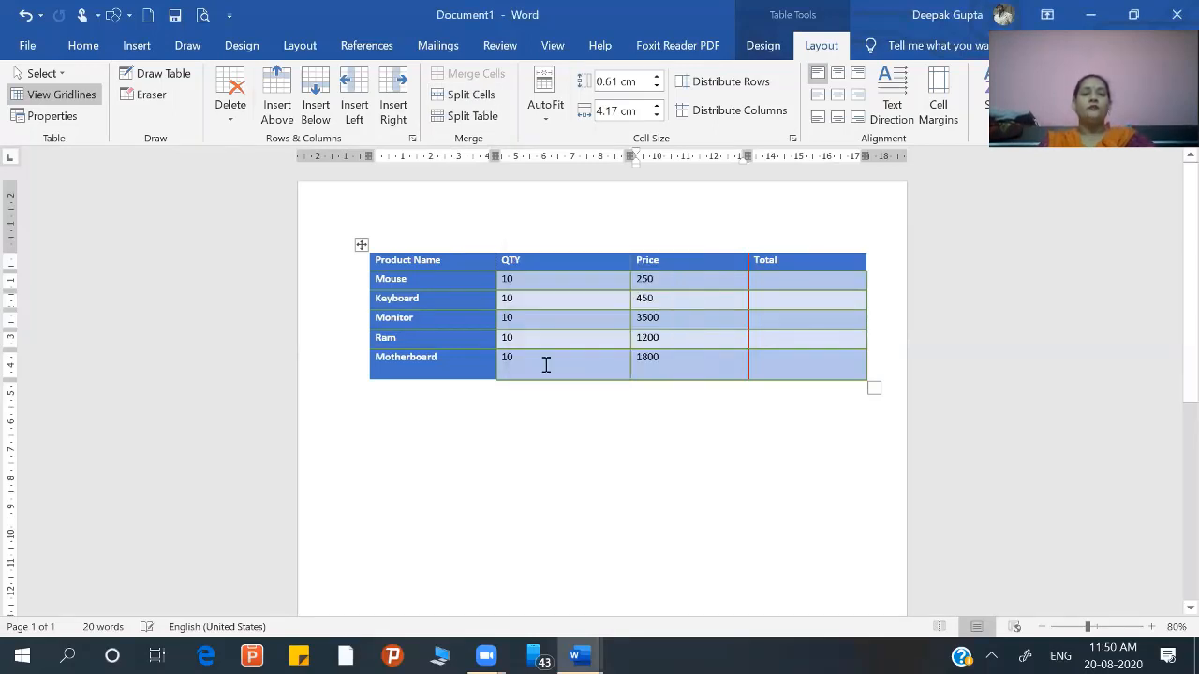
left_click(728, 265)
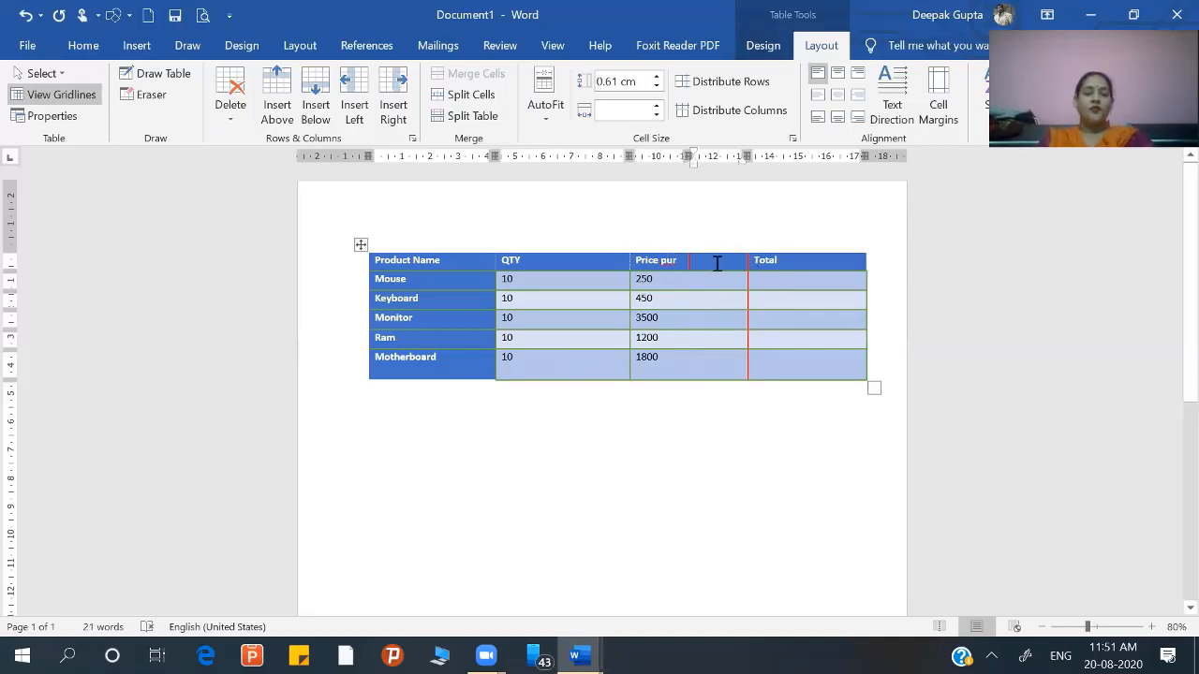
type("sold")
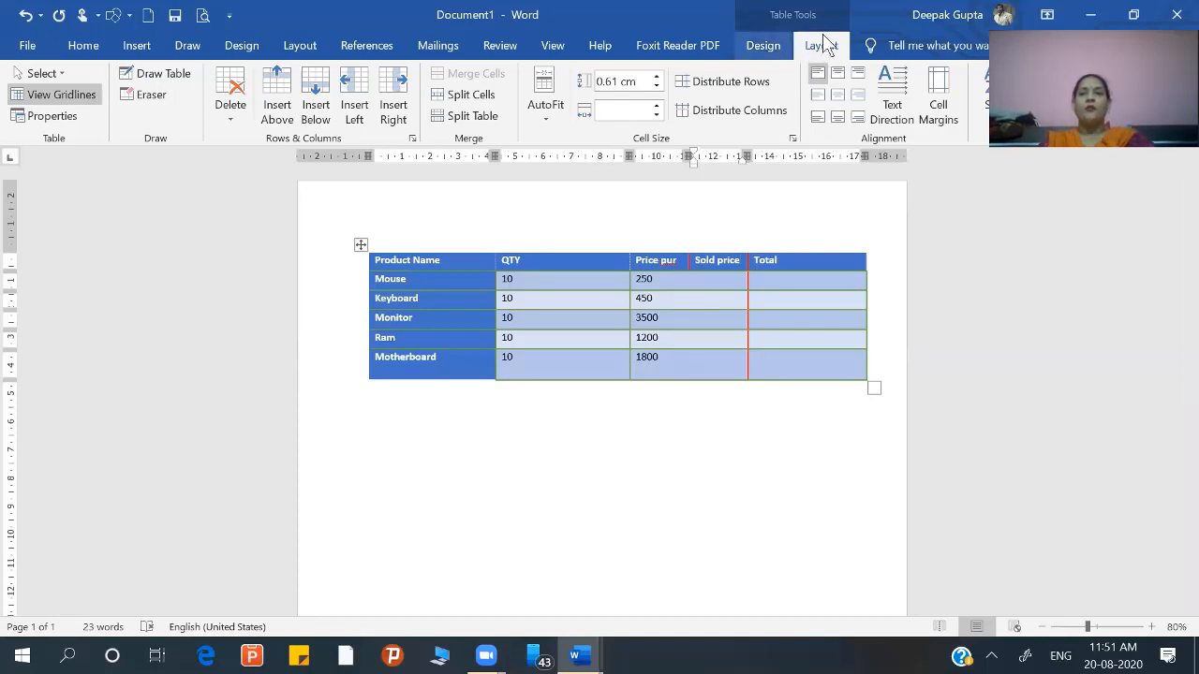
Step: Try to extend the divider between Price pur and Sold price down through the product rows with the Border Painter
left_click(763, 46)
left_click(974, 94)
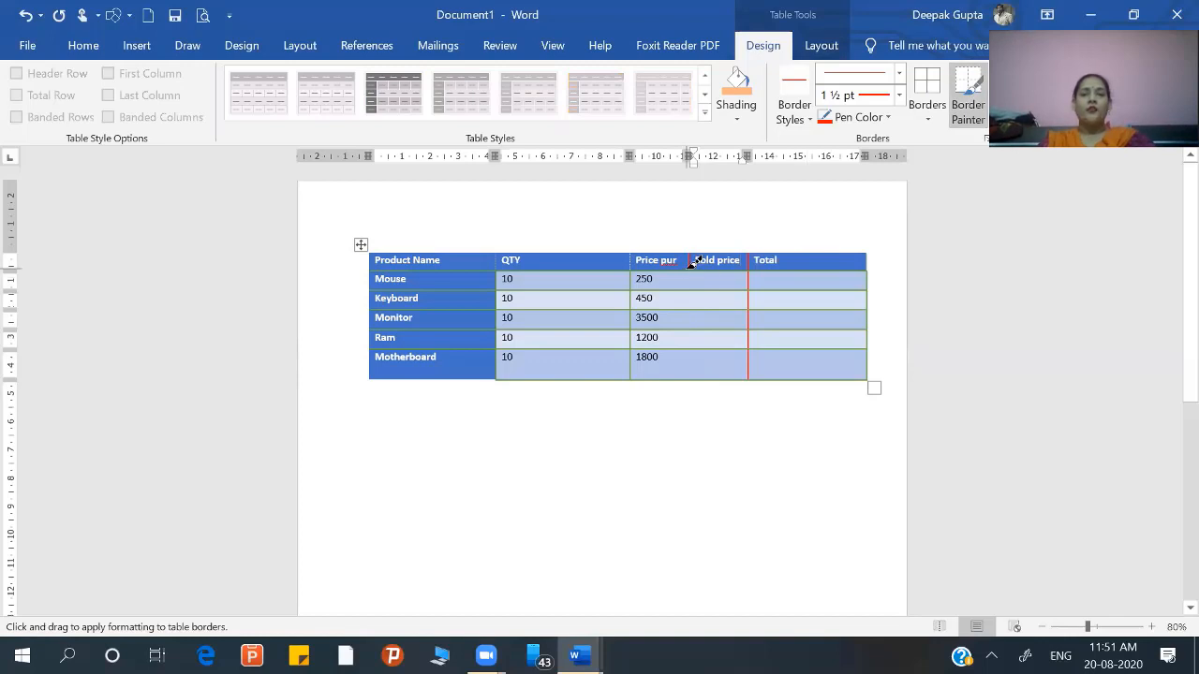
left_click_drag(696, 286, 694, 356)
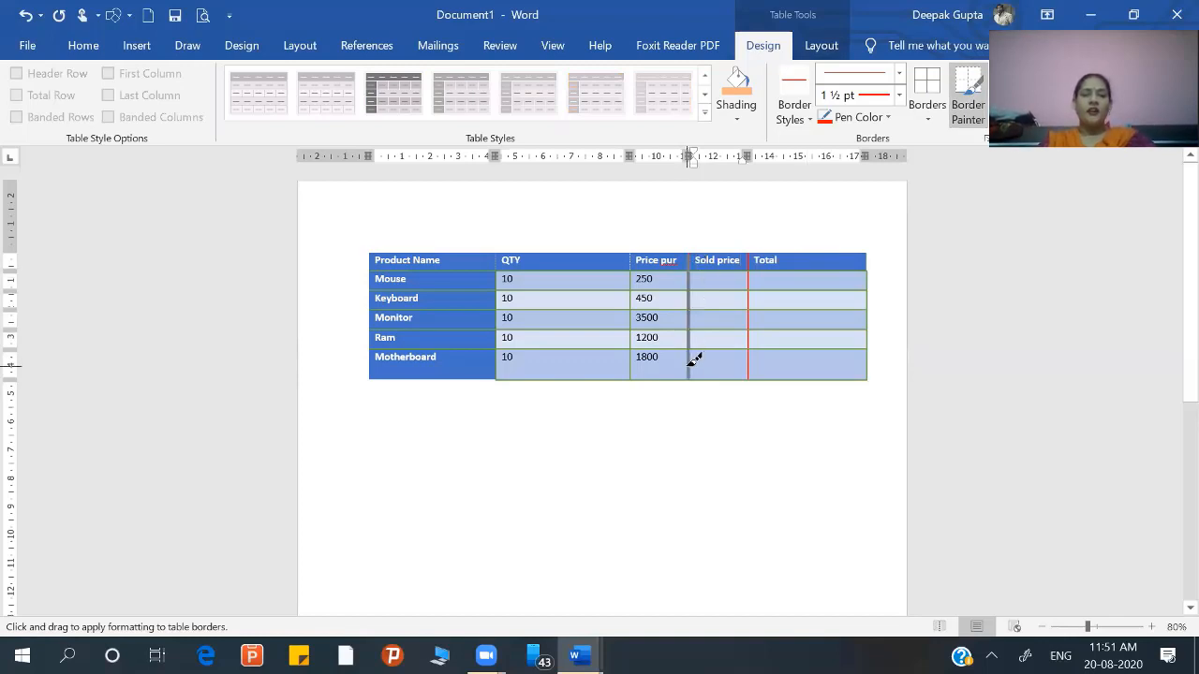
left_click_drag(694, 360, 696, 356)
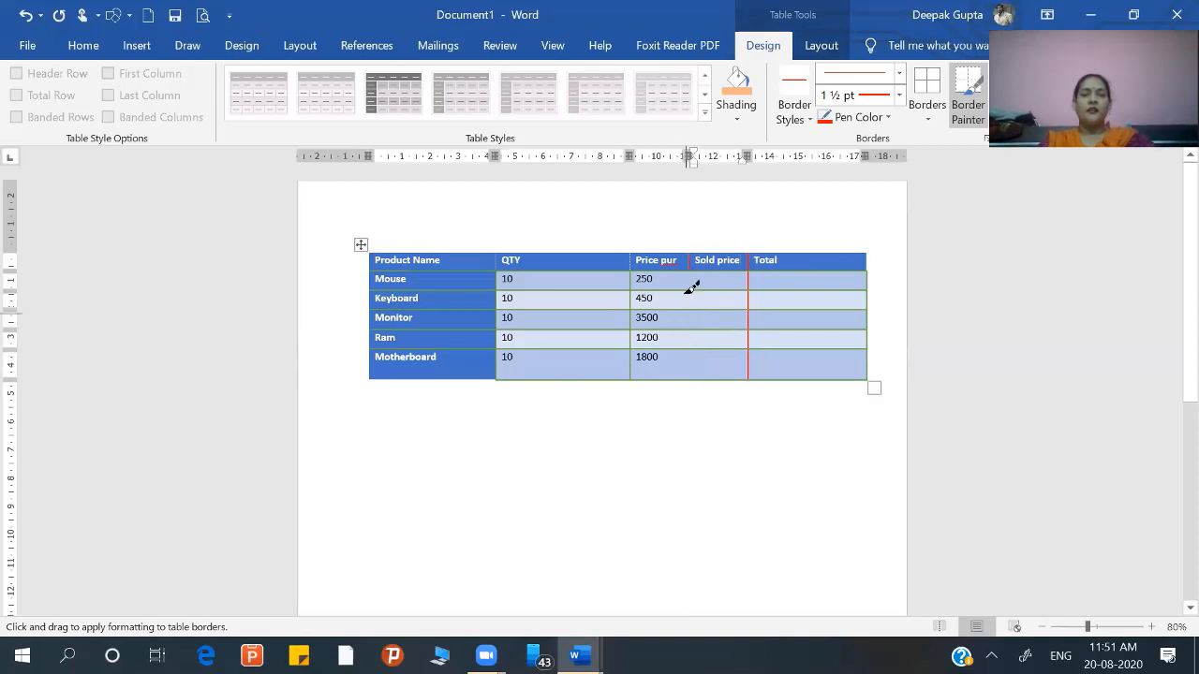
left_click_drag(696, 260, 695, 377)
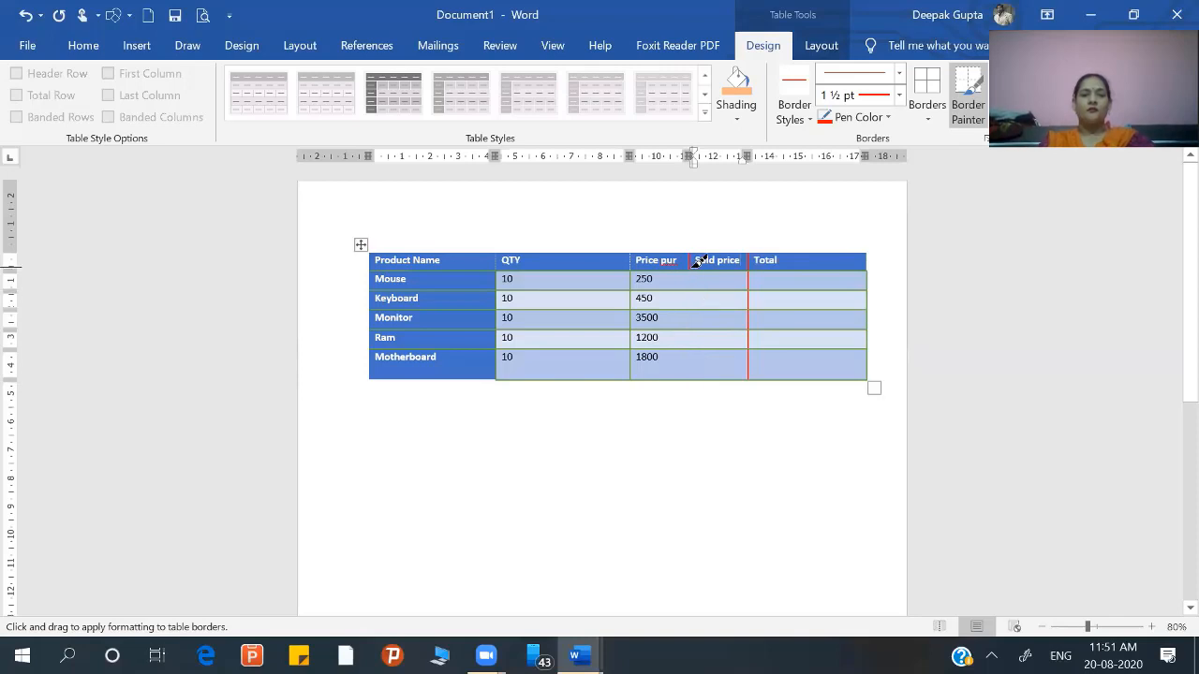
left_click_drag(696, 260, 692, 379)
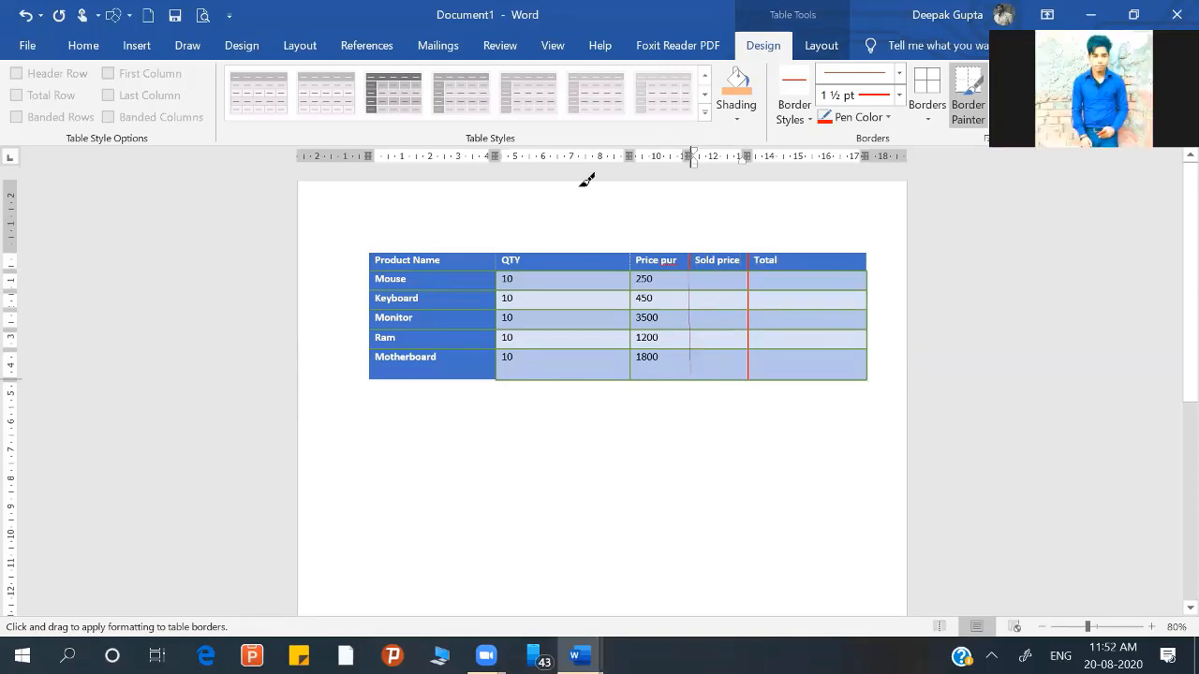
Step: Draw a vertical table line from the Price pur and Sold price divider down through the Motherboard row using Draw Table
left_click(126, 45)
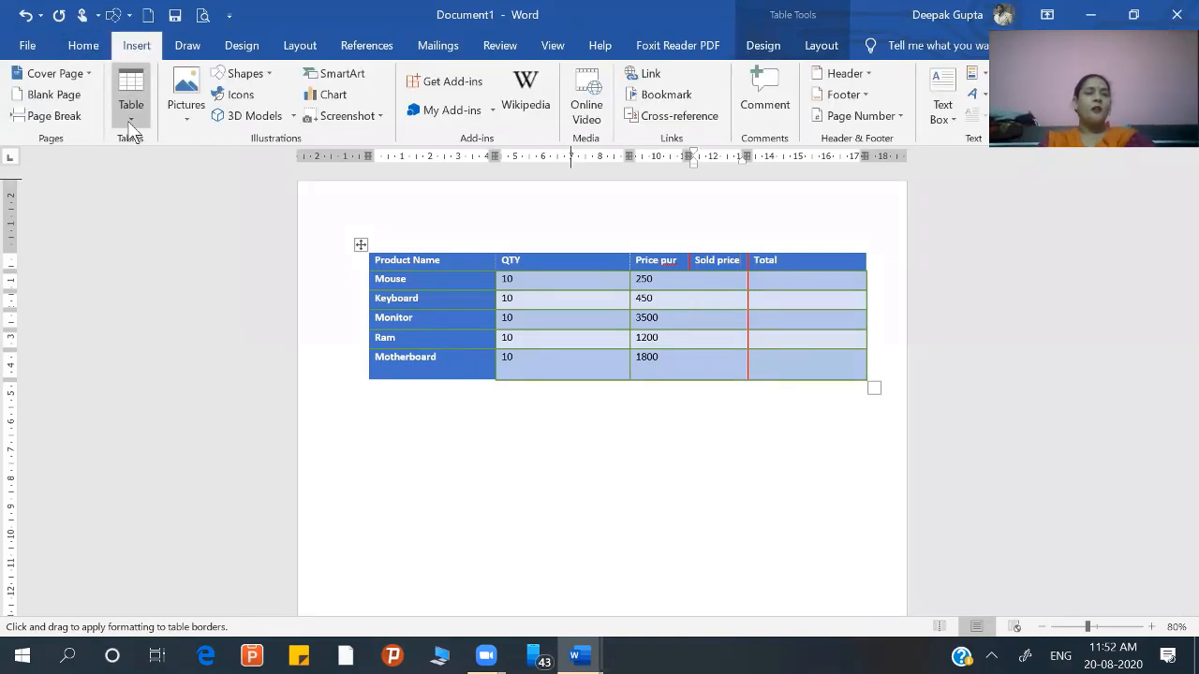
left_click(130, 120)
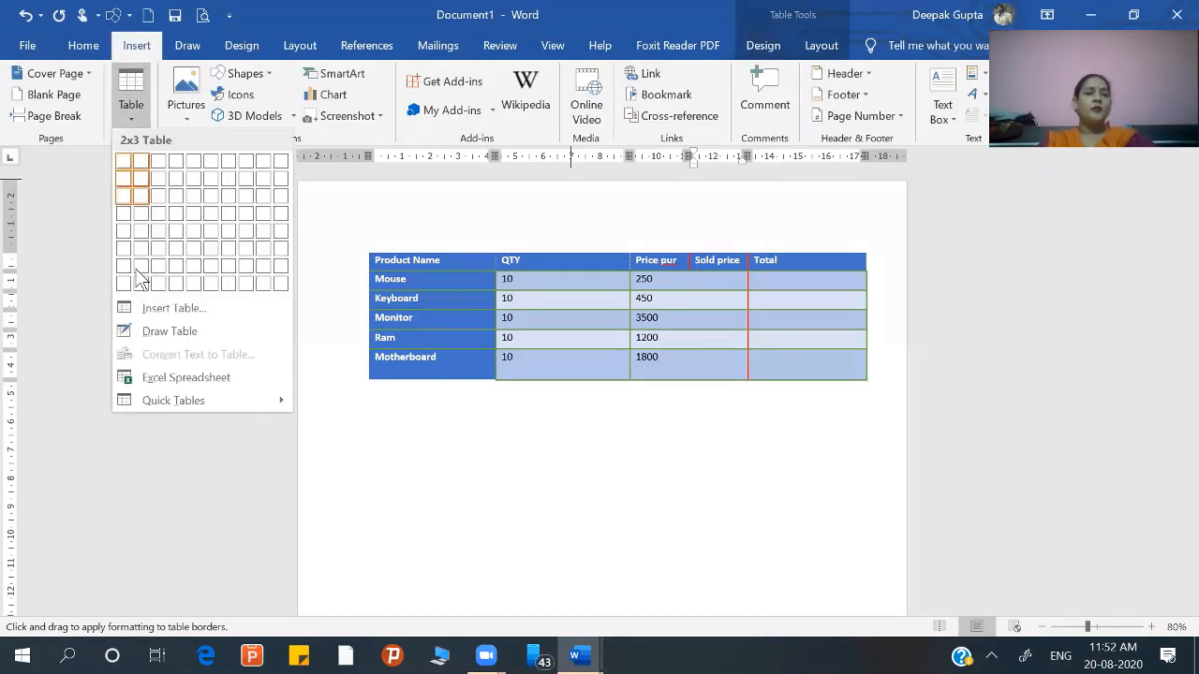
left_click(137, 332)
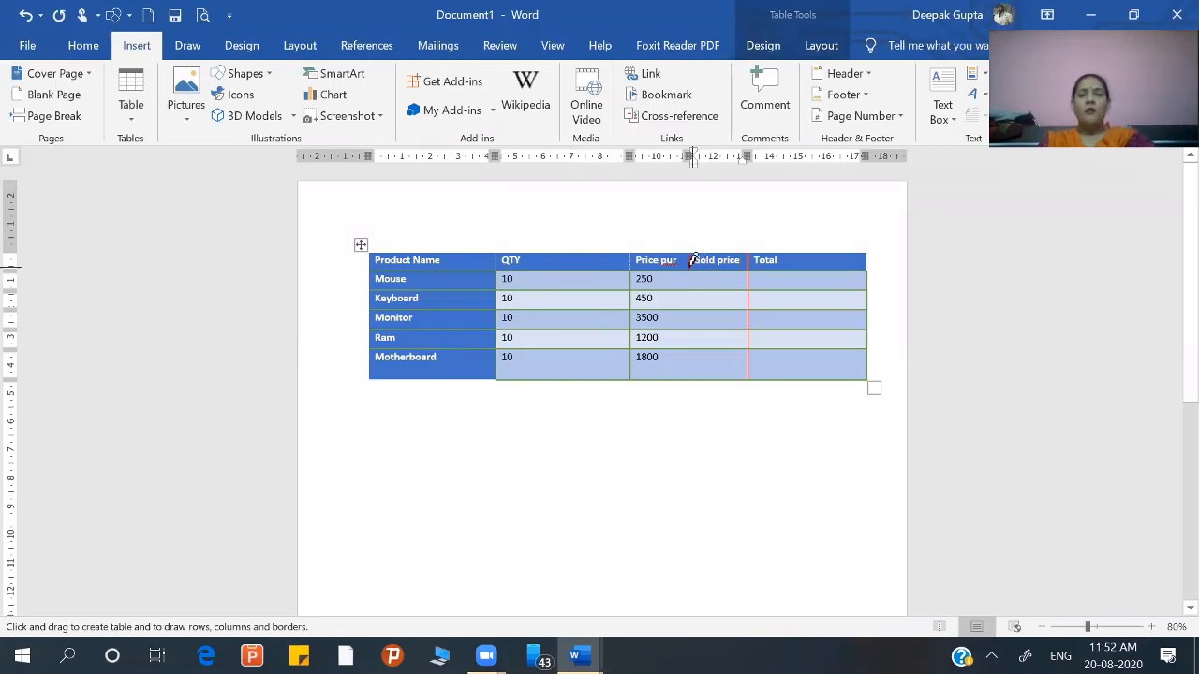
left_click_drag(694, 259, 698, 362)
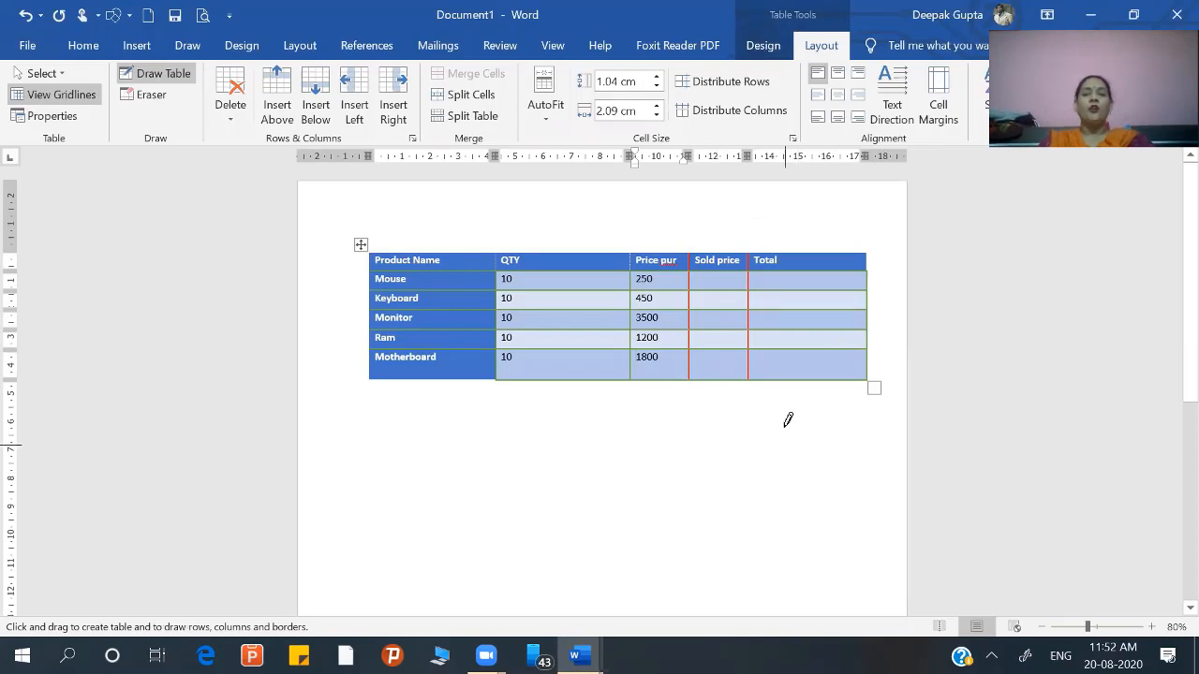
Step: Fill the Sold price column with 300 for Mouse, 445 for Keyboard, 4000 for Monitor, 1250 for Ram and 2000 for Motherboard
left_click(719, 287)
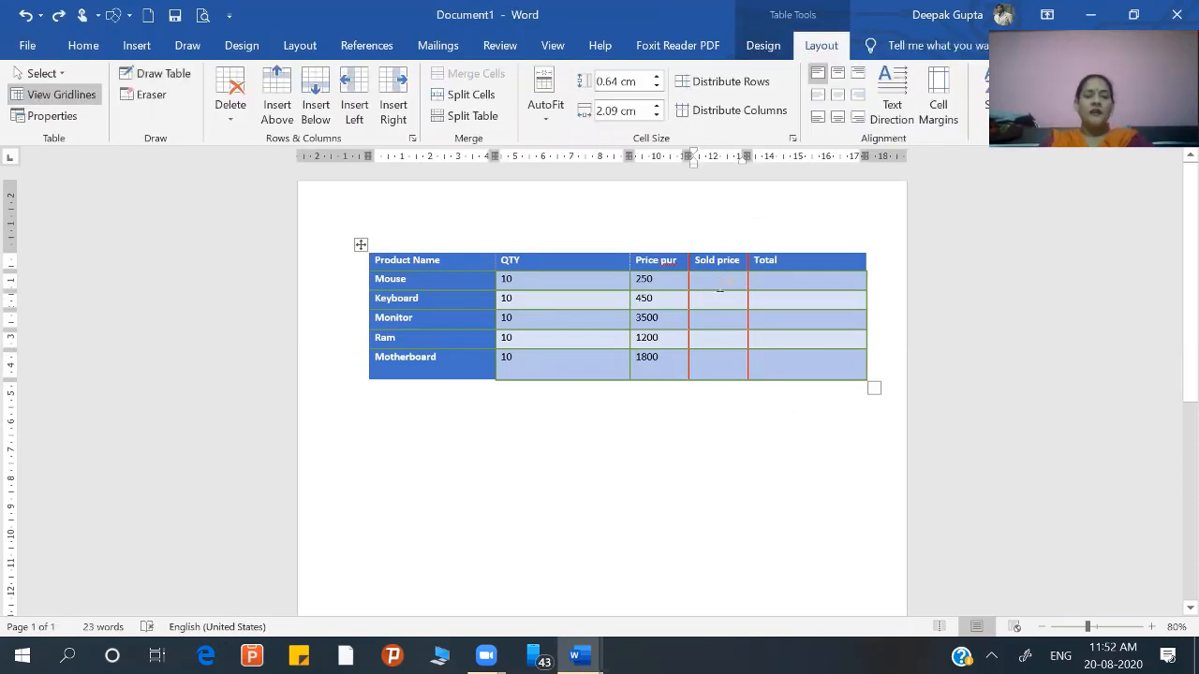
type("300")
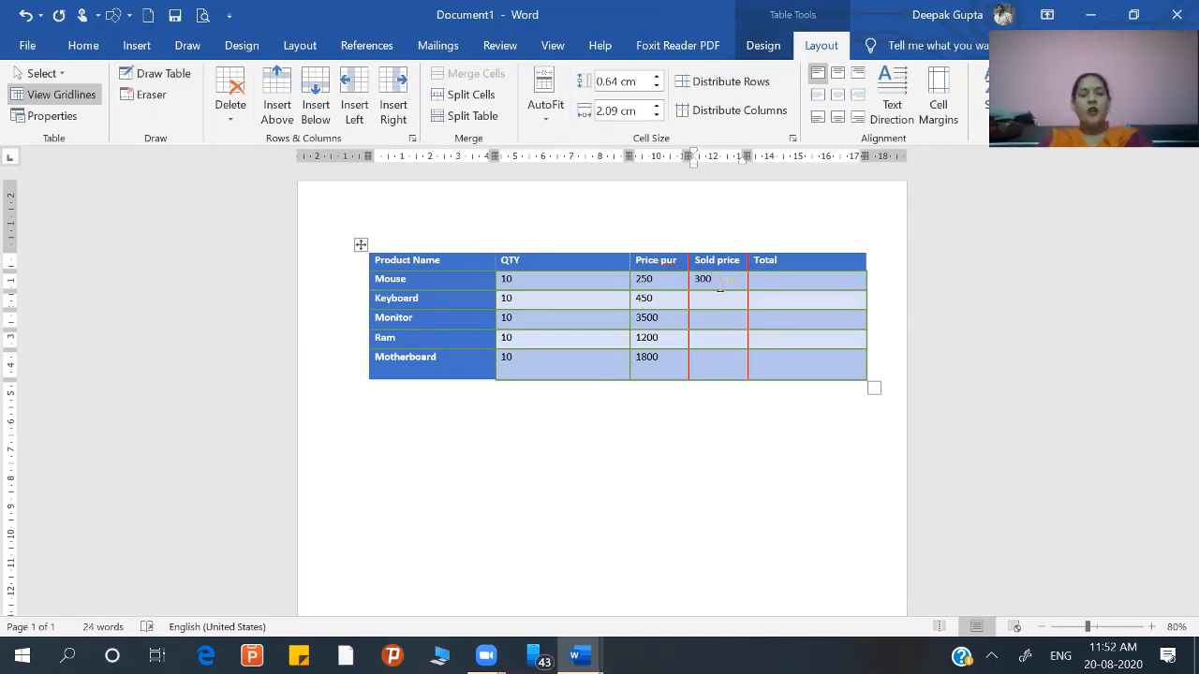
type("445")
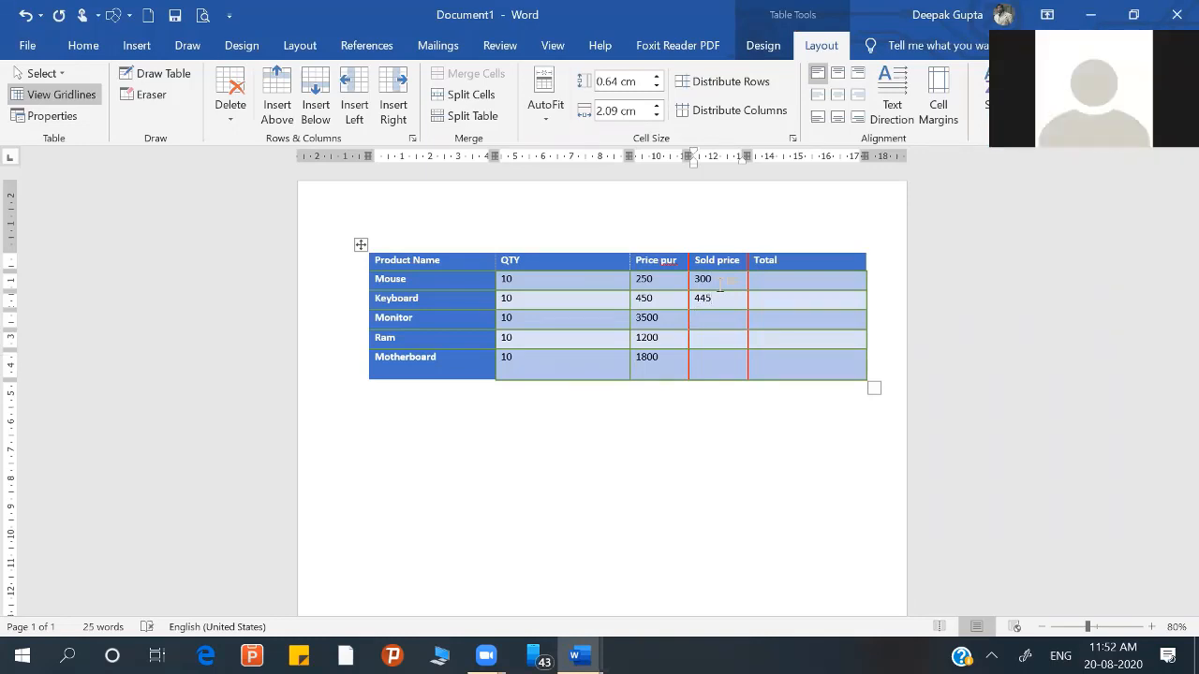
key("Down")
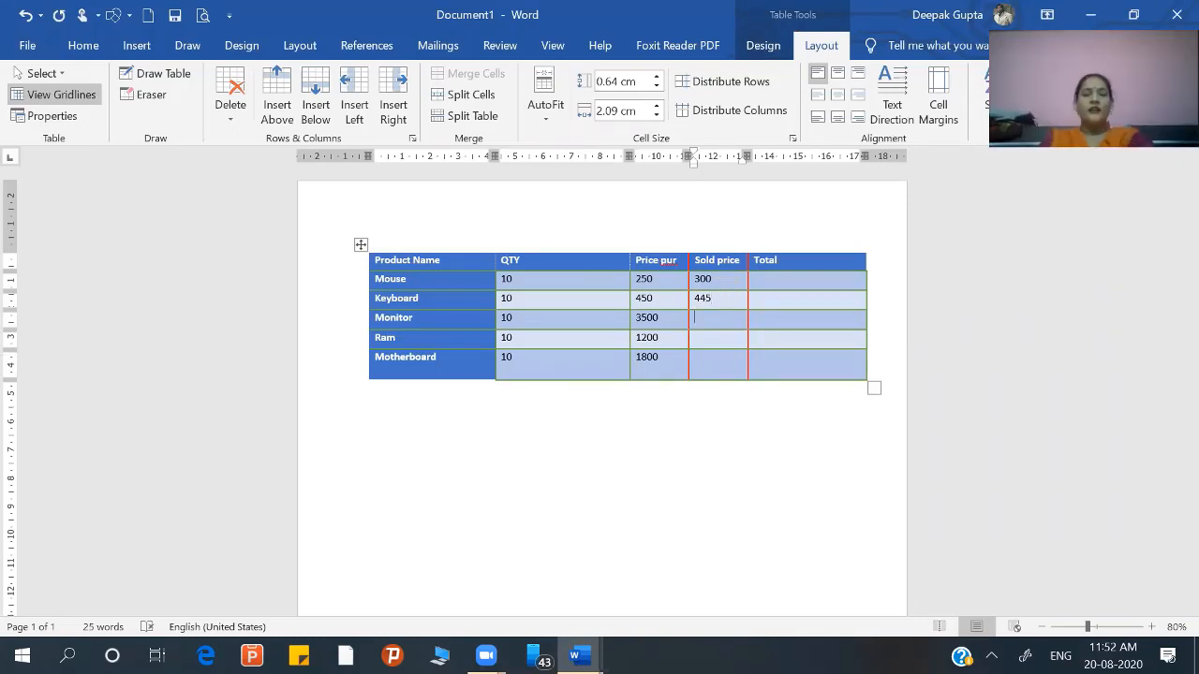
type("4000")
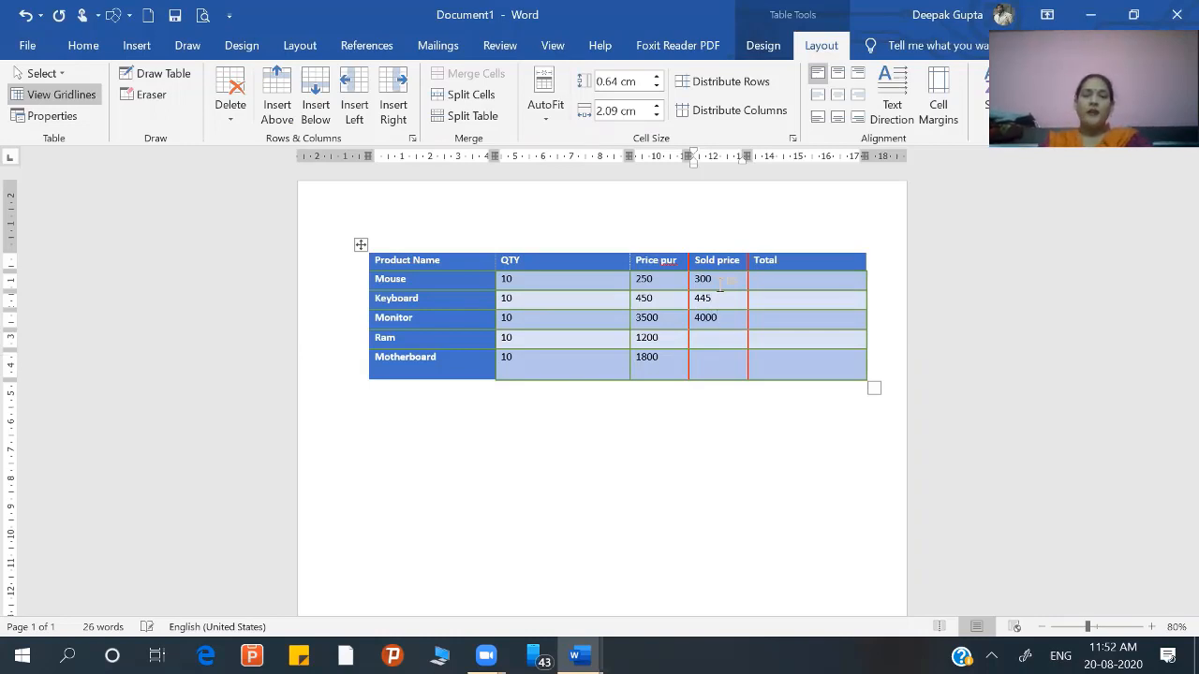
key("Down")
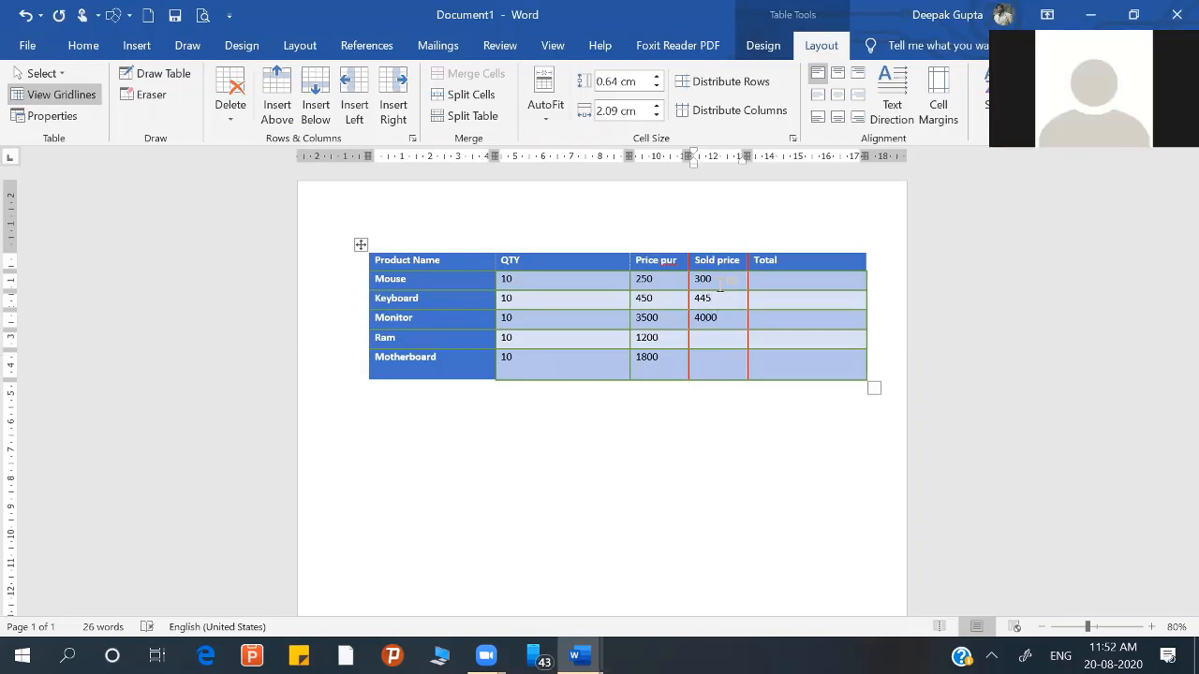
type("1250")
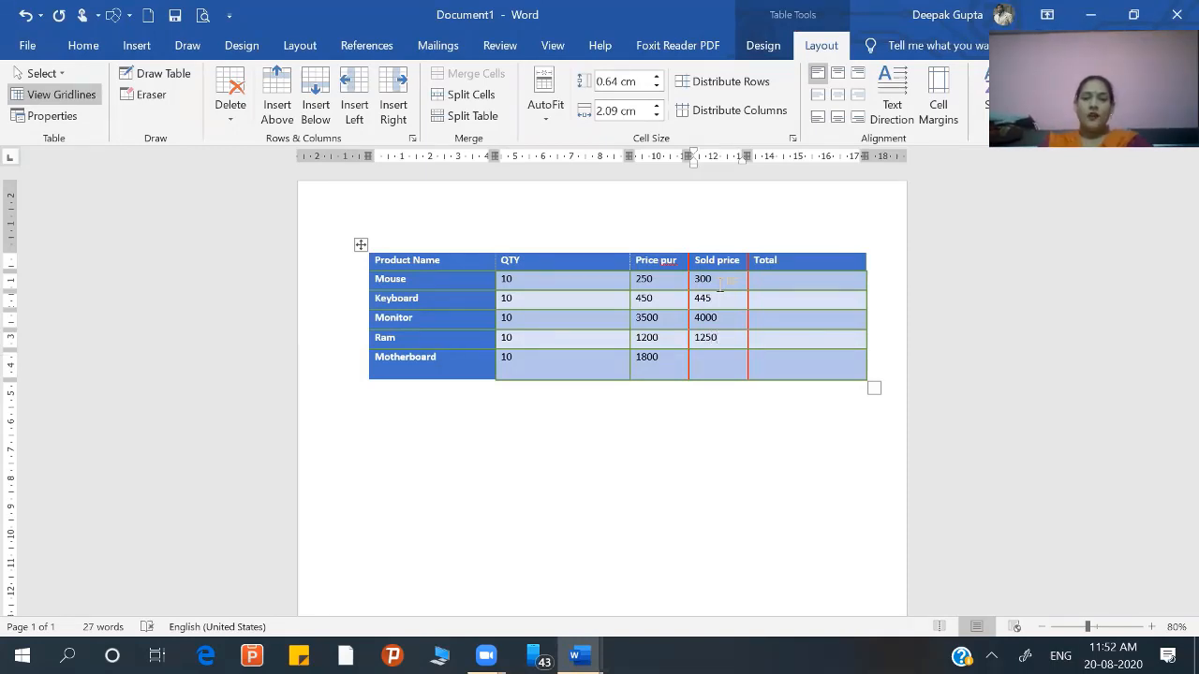
key("Down")
type("2000")
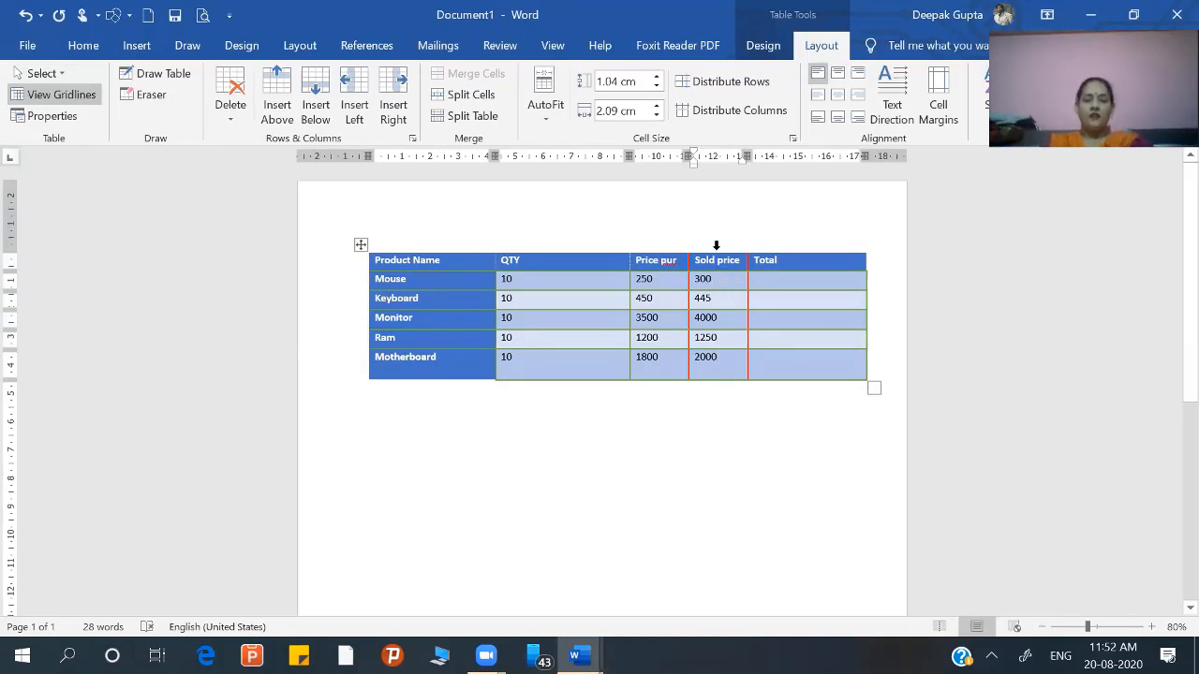
Step: Delete the entire Sold price column from the table
left_click(714, 245)
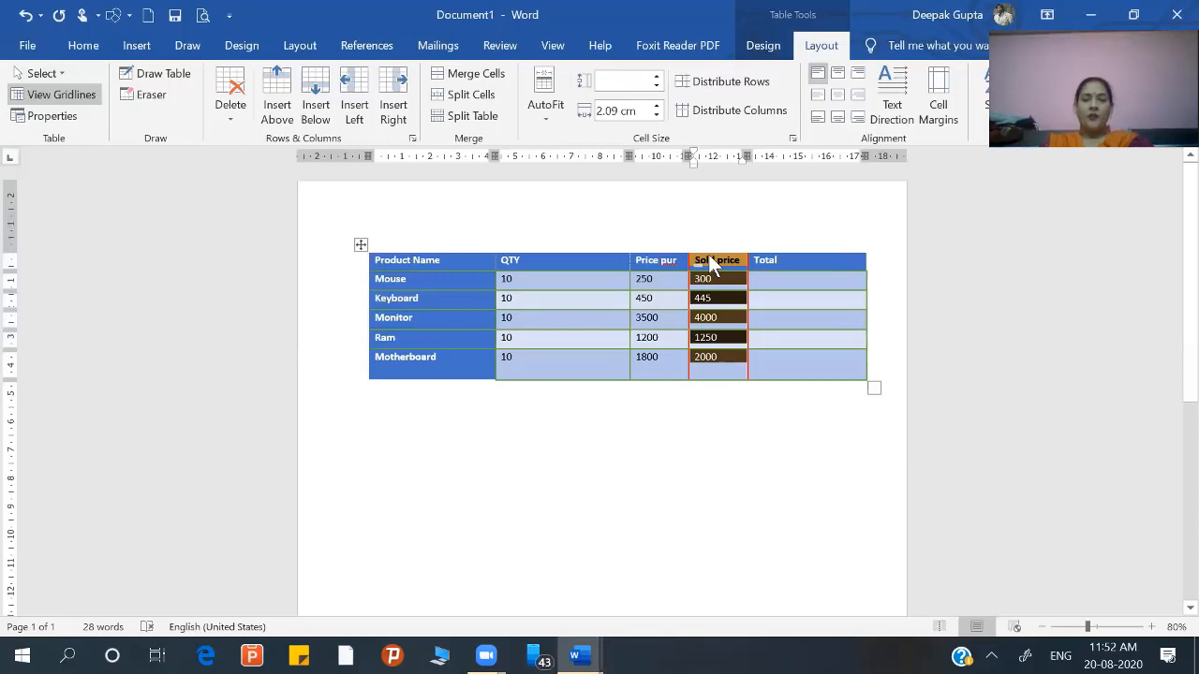
right_click(710, 262)
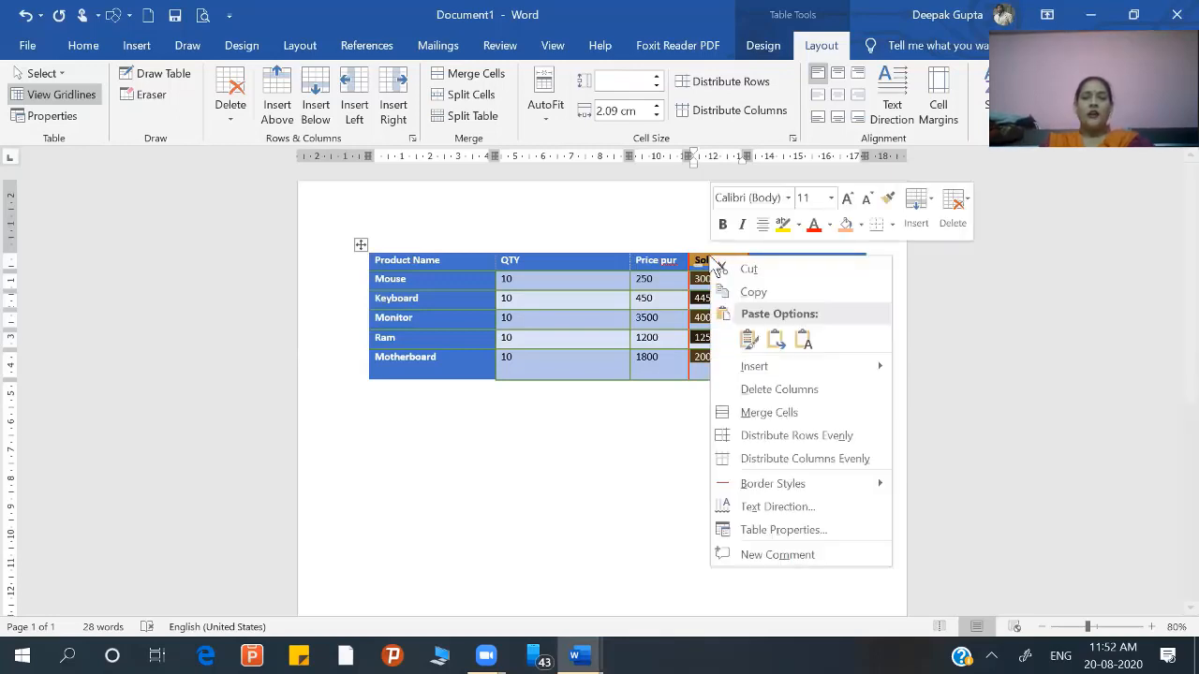
left_click(760, 393)
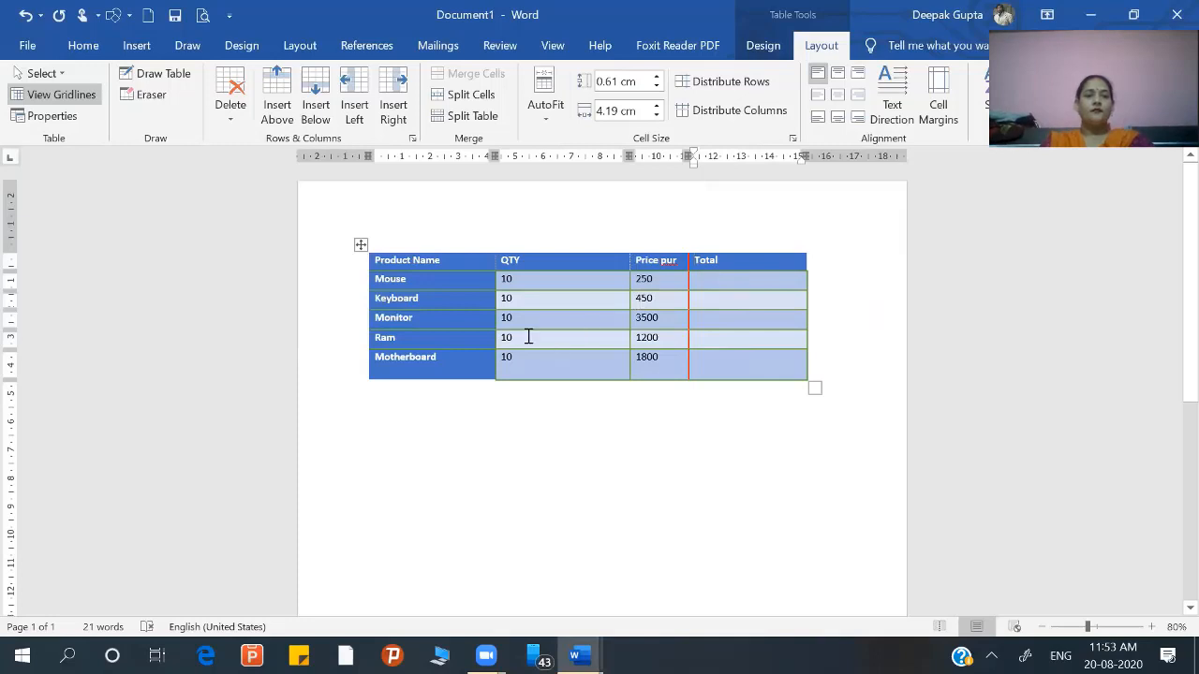
Step: Enlarge the whole table until it reaches the page's right text margin, with a header row about 1 cm high
left_click(360, 245)
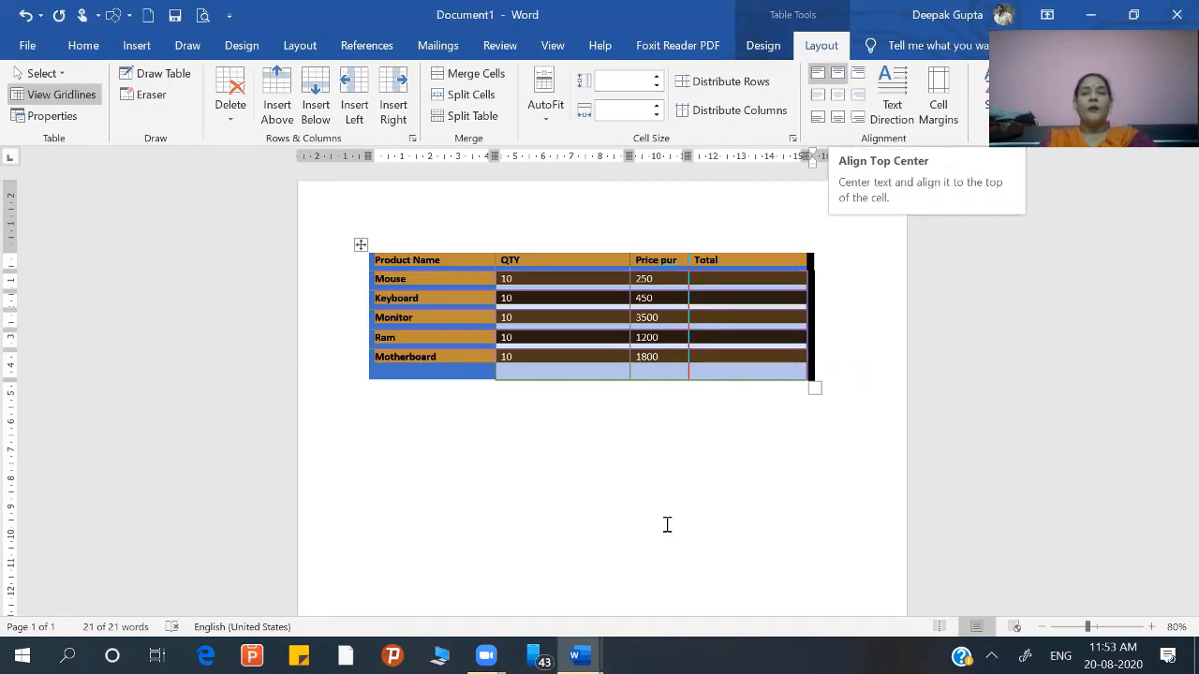
left_click(790, 431)
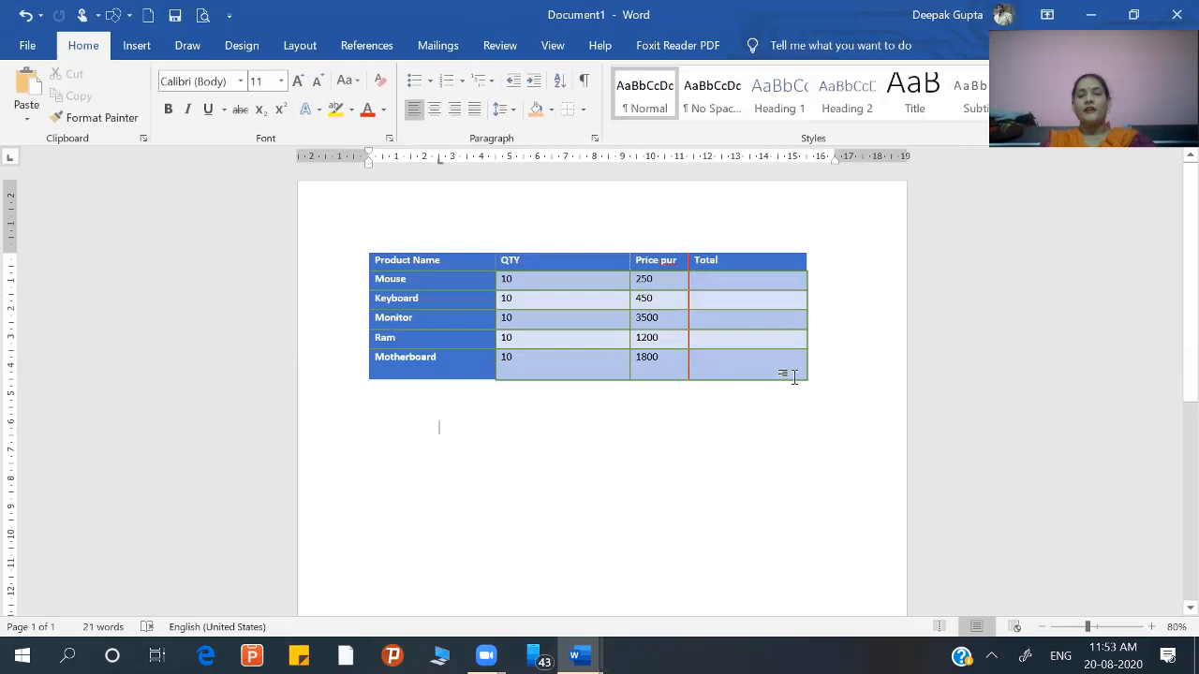
left_click(798, 375)
left_click_drag(816, 389, 842, 464)
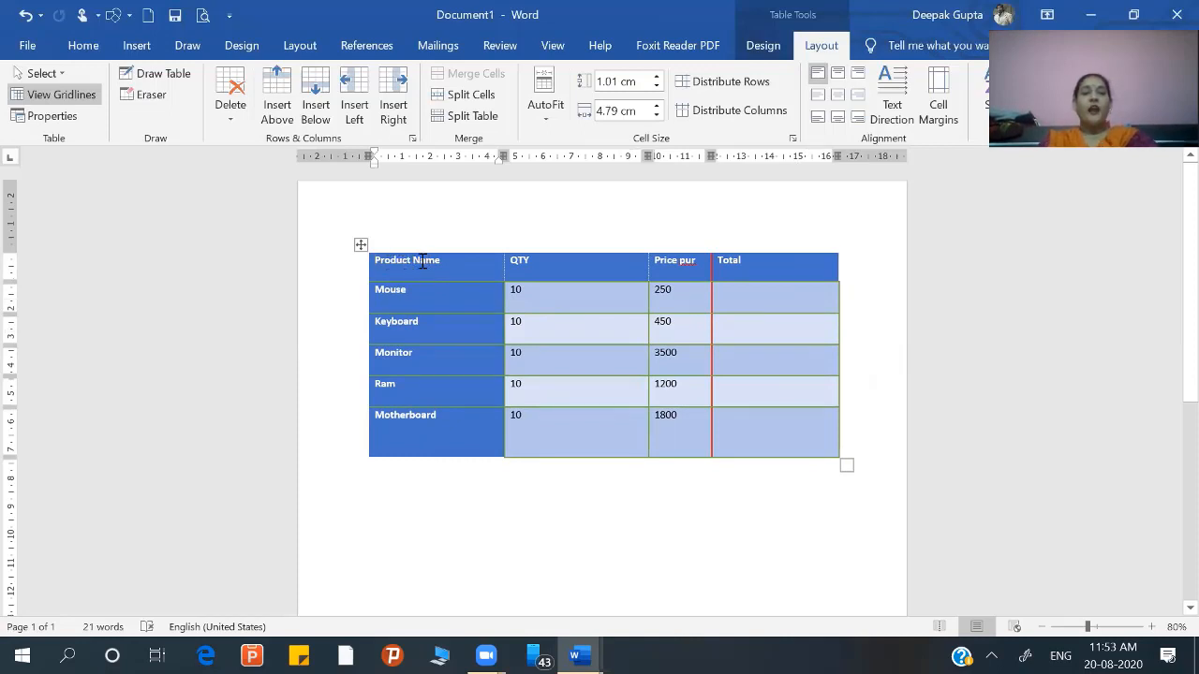
Step: Try top-center and top-right alignment on the whole table, and settle on centering the text horizontally and vertically in every cell
left_click(361, 245)
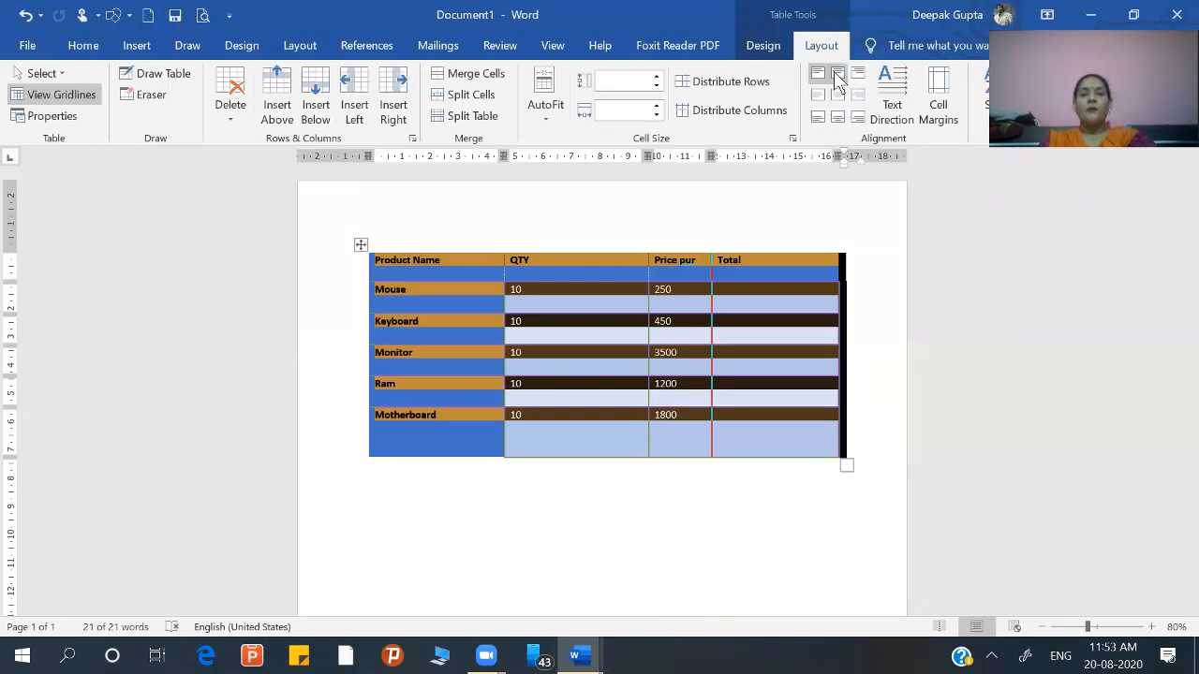
left_click(838, 74)
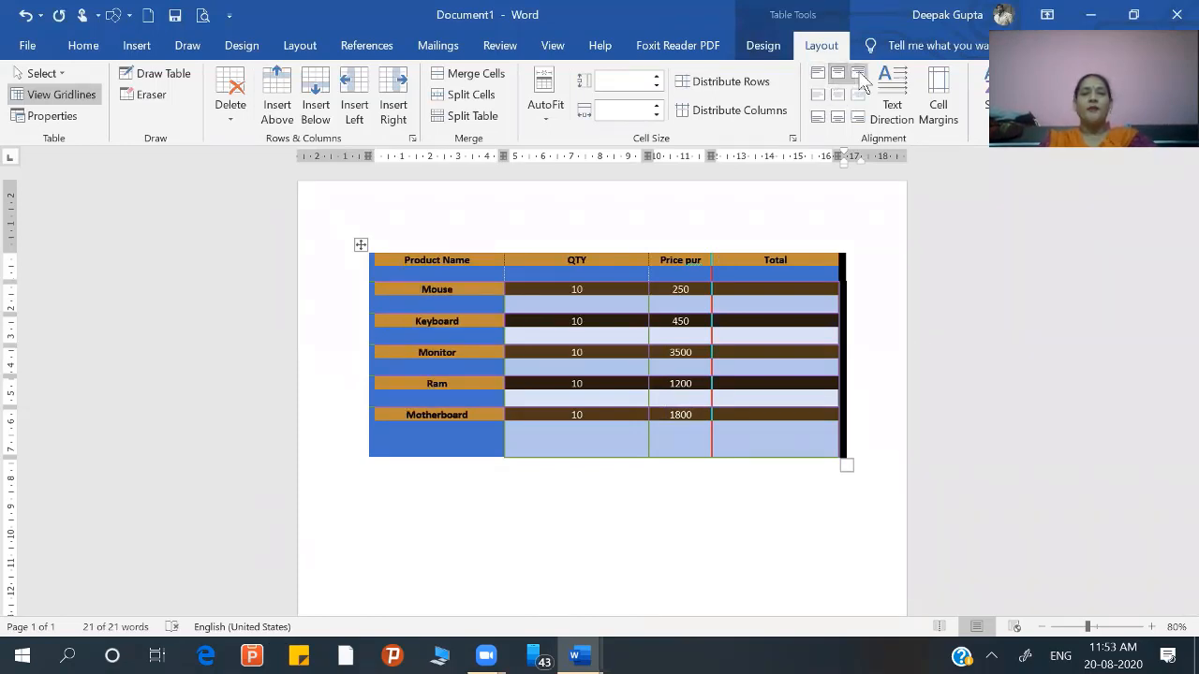
left_click(859, 75)
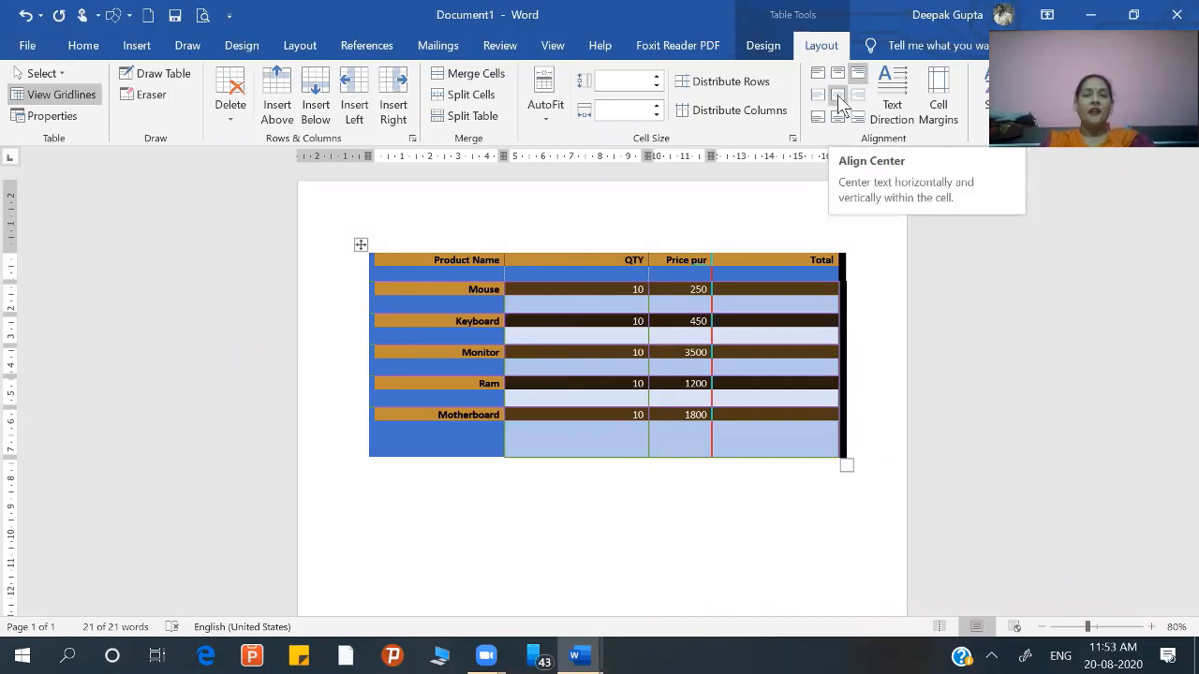
left_click(838, 98)
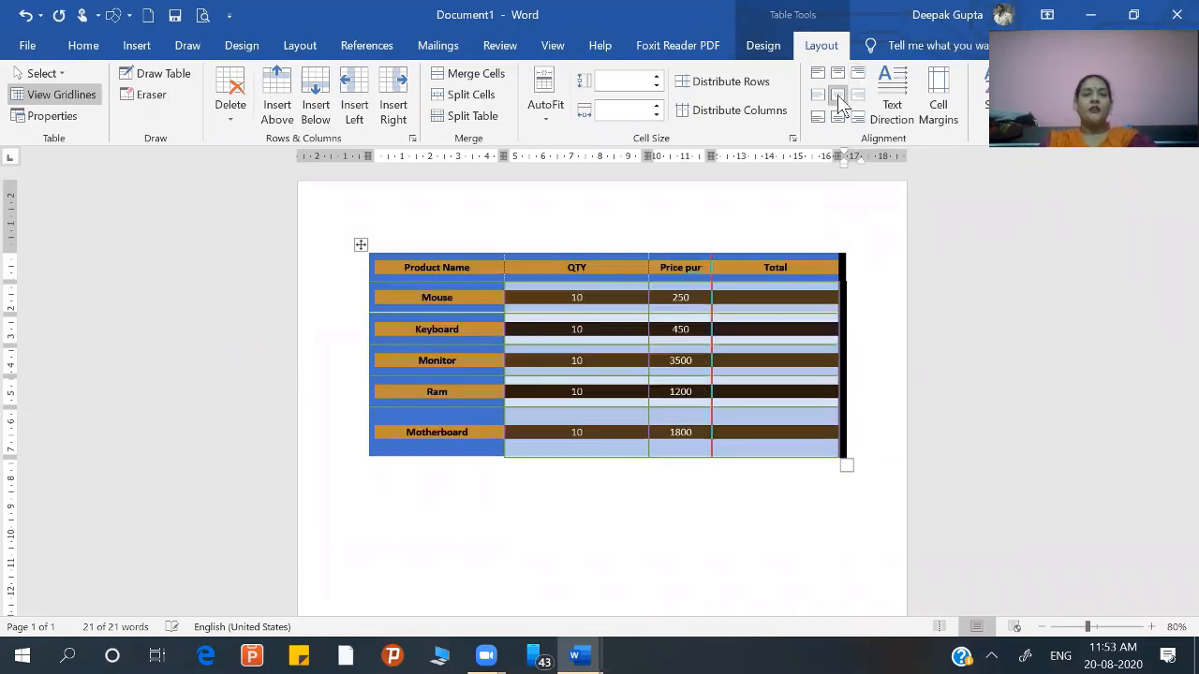
left_click(737, 347)
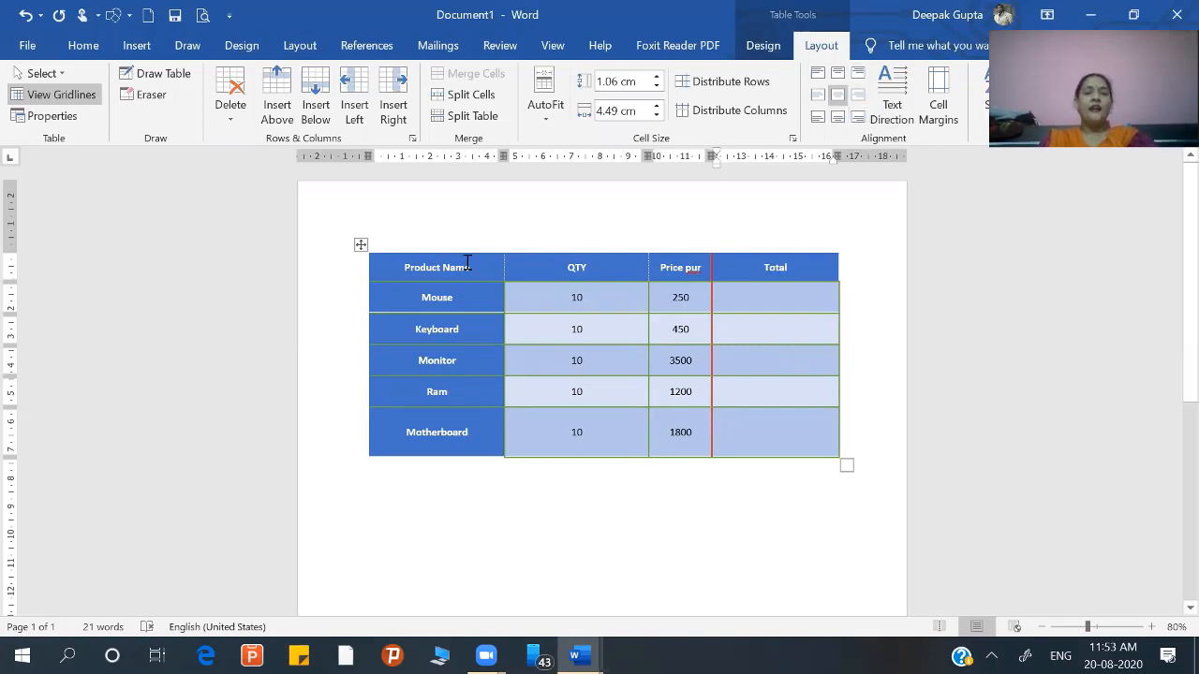
Step: Cycle the header row's text direction and leave its text rotated to read vertically from top to bottom
left_click(392, 271)
mouse_move(354, 281)
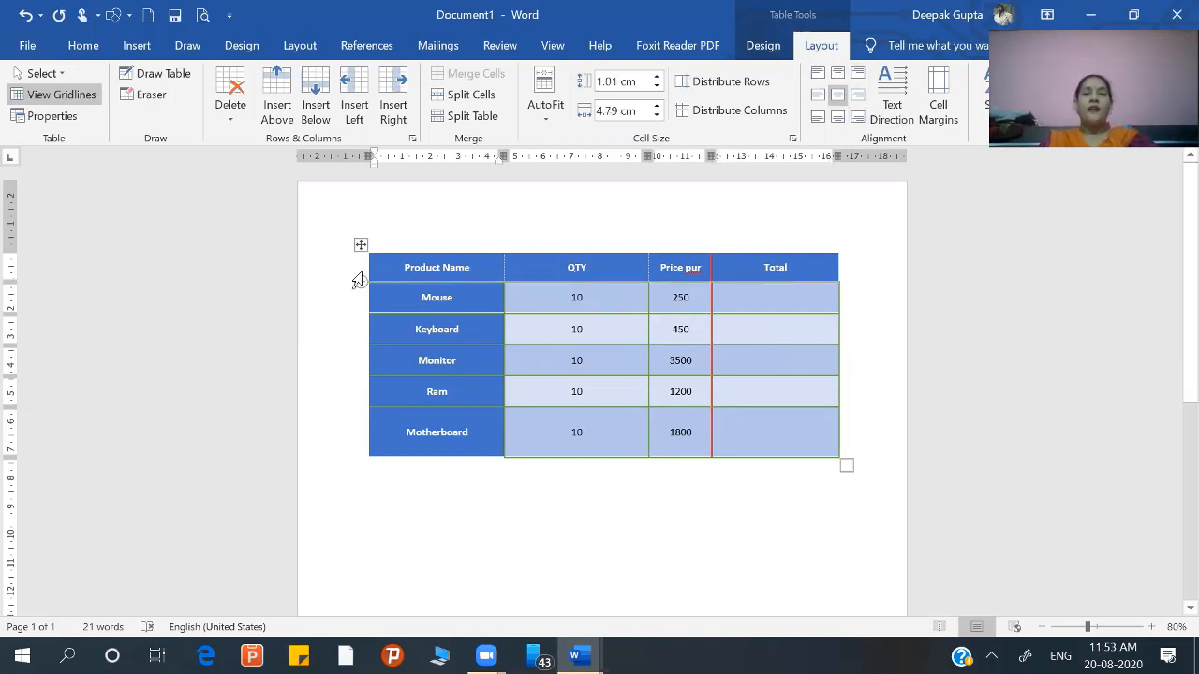
left_click(352, 273)
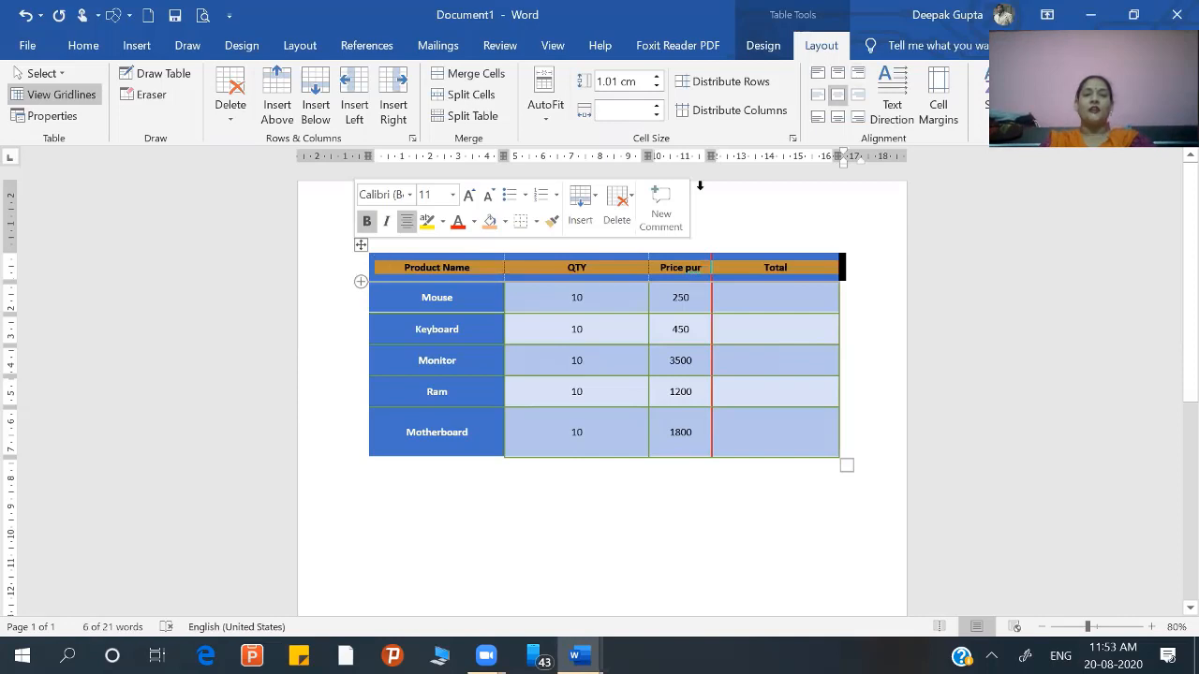
left_click(892, 103)
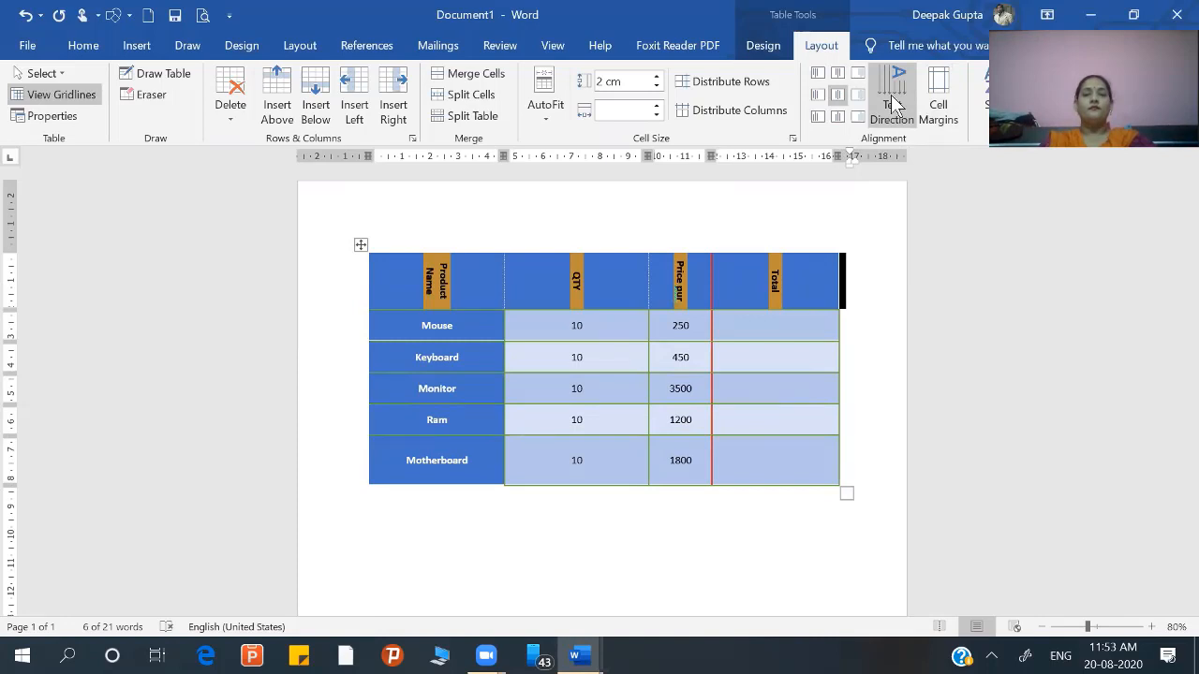
left_click(892, 103)
left_click(892, 103)
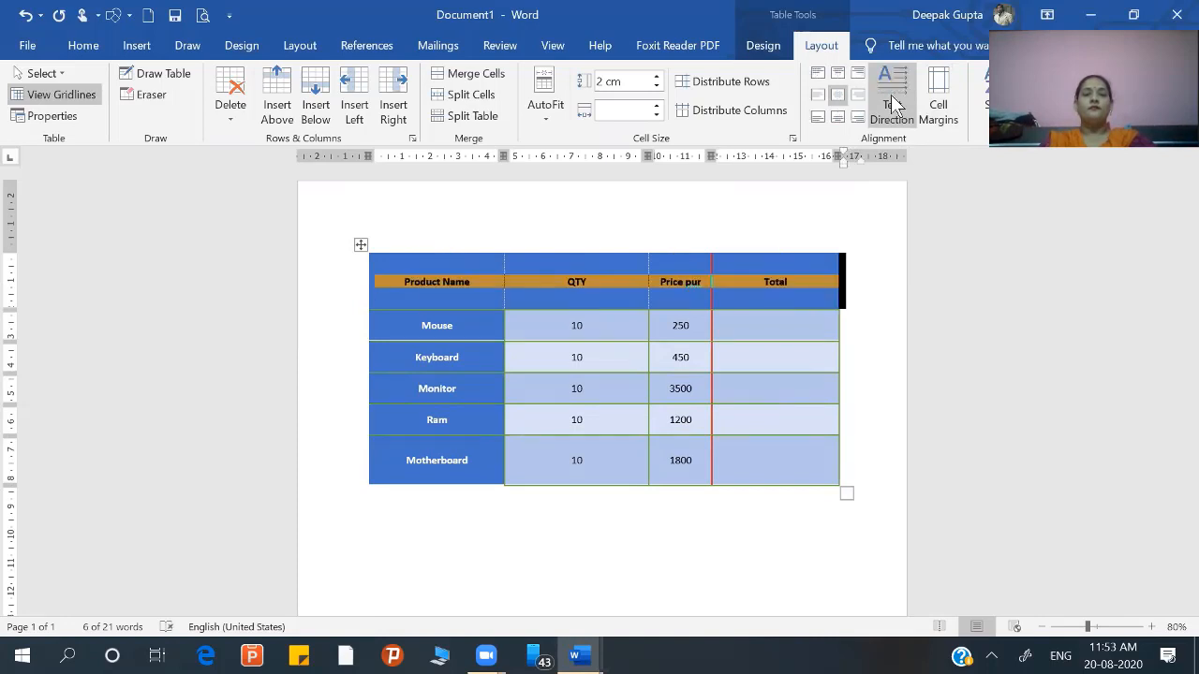
left_click(891, 103)
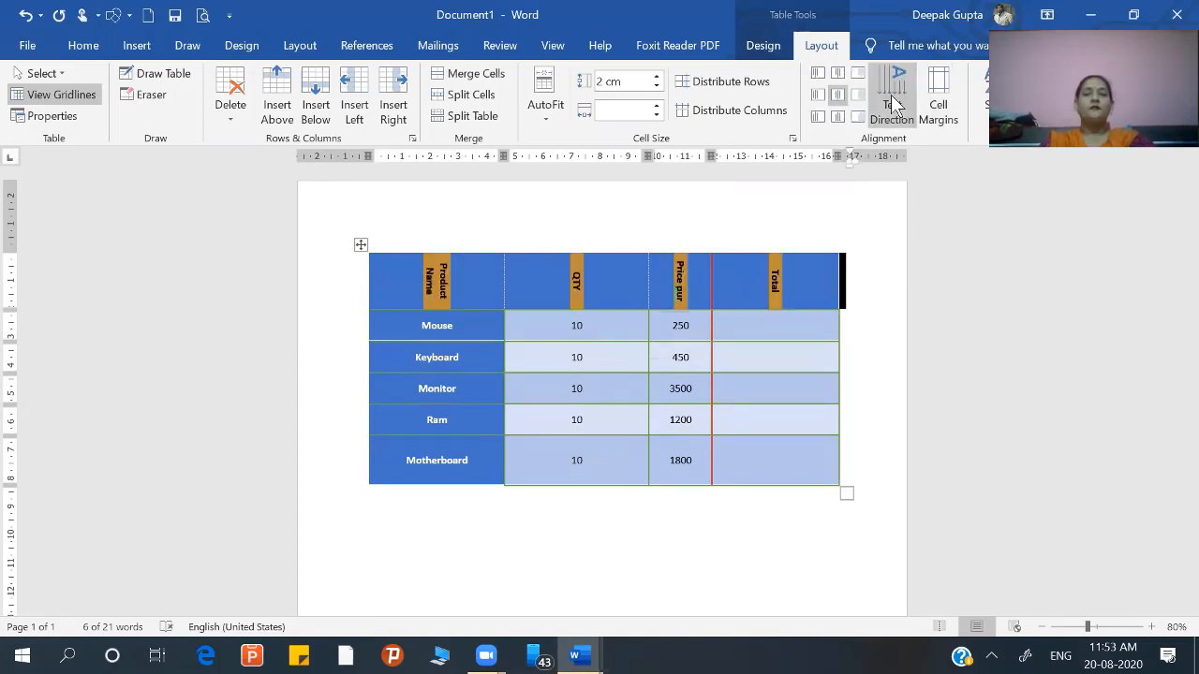
Step: Examine the table's default cell margin and spacing options, and close them without making changes
left_click(939, 107)
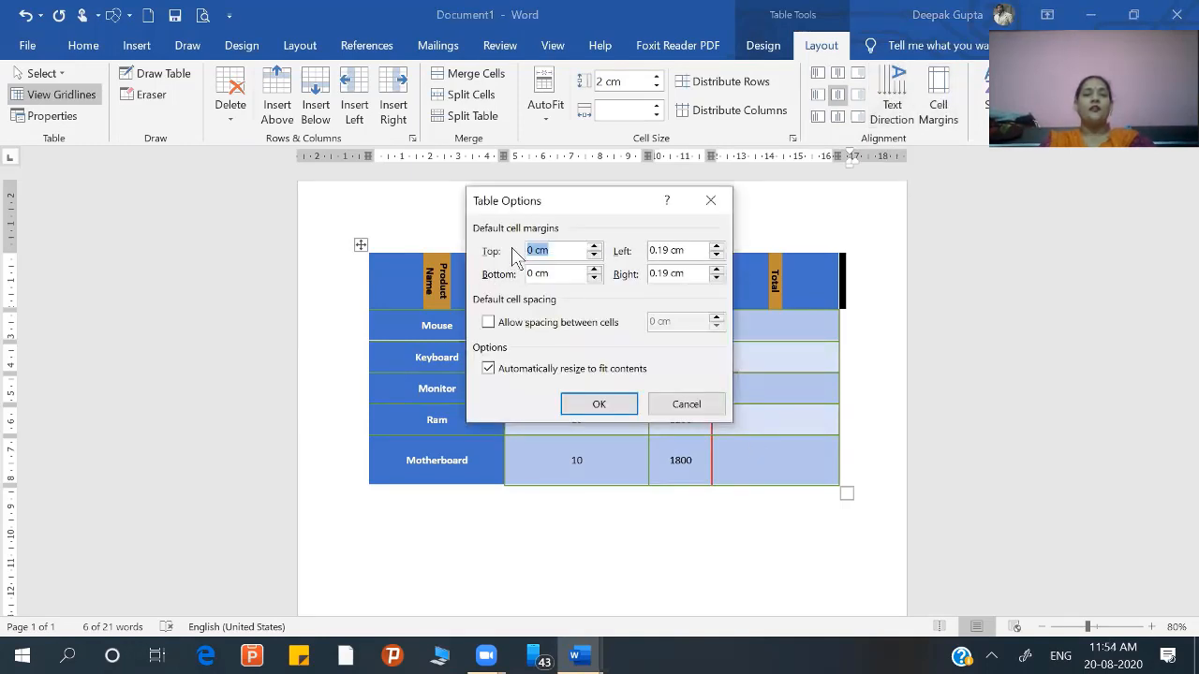
left_click(682, 404)
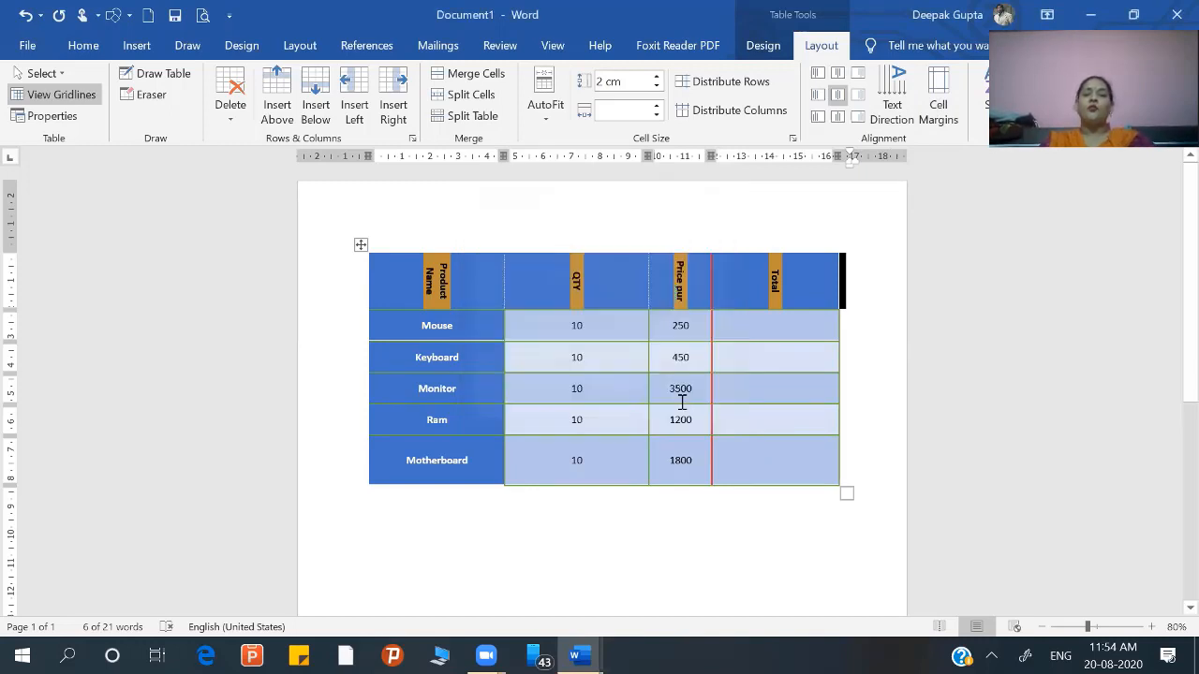
Step: Calculate the Mouse row's Total with the table formula =product(left)
left_click(594, 463)
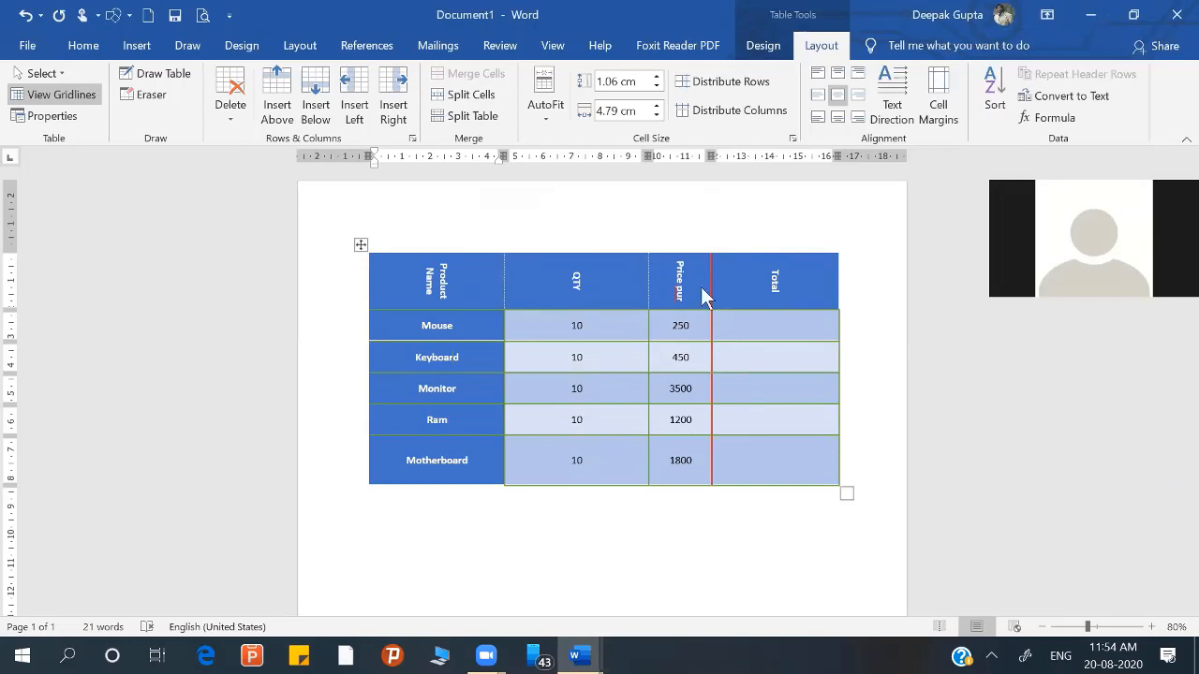
left_click(701, 287)
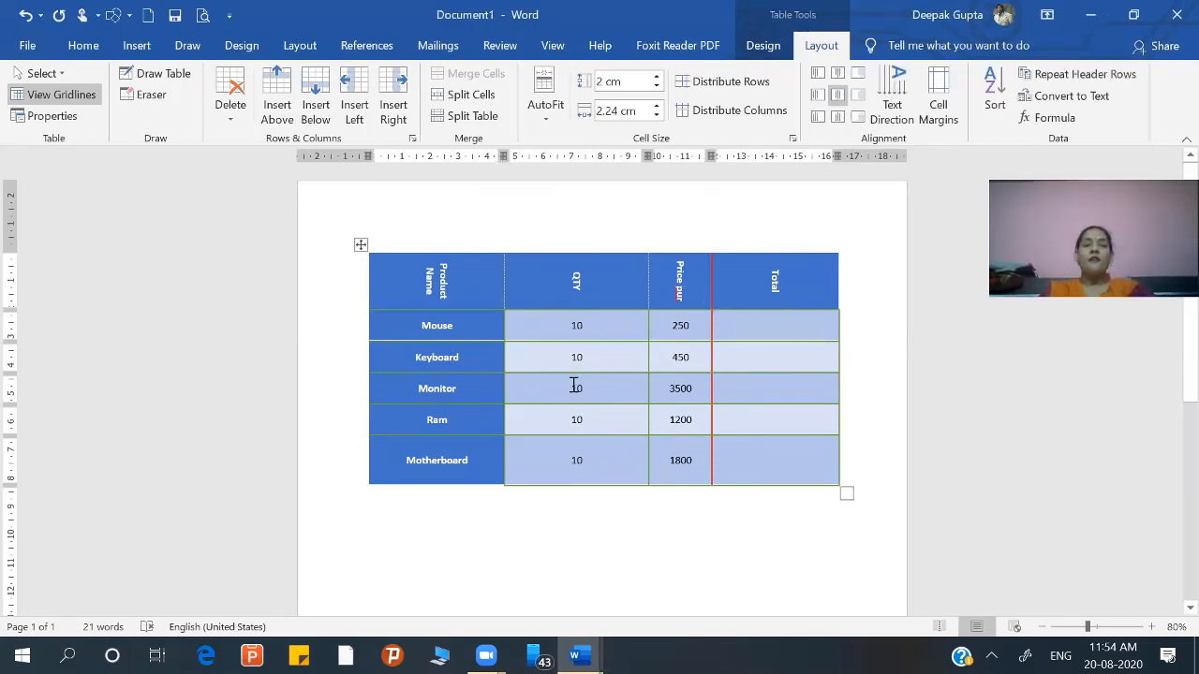
left_click(721, 329)
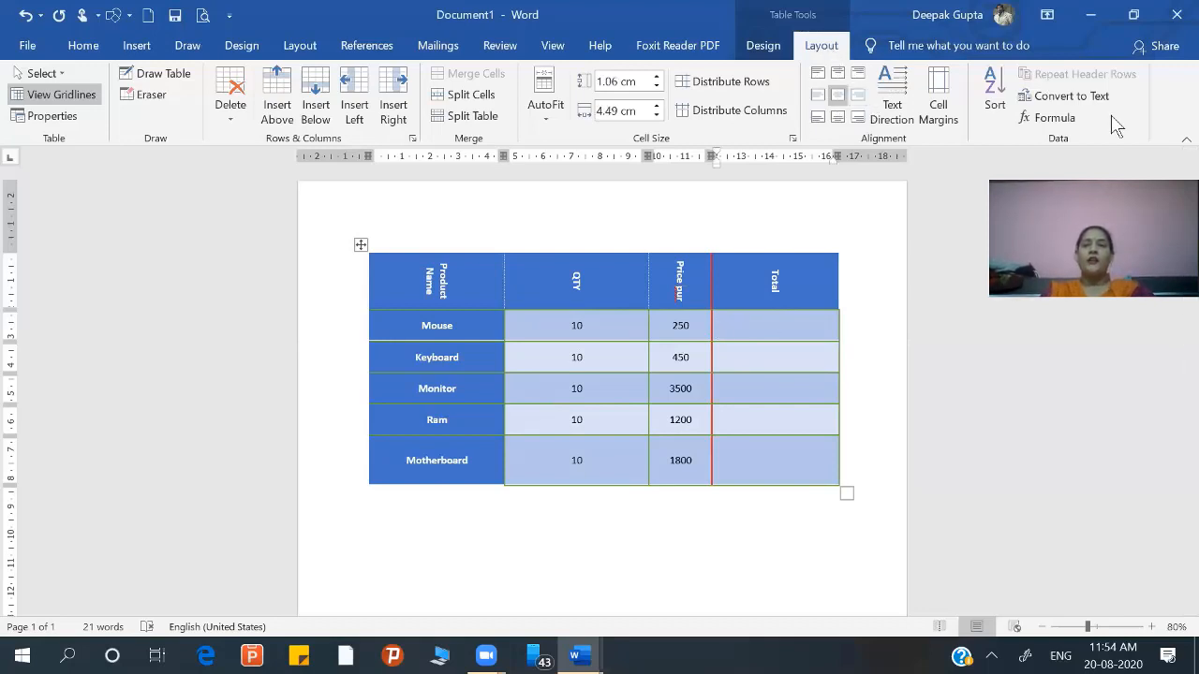
left_click(1060, 128)
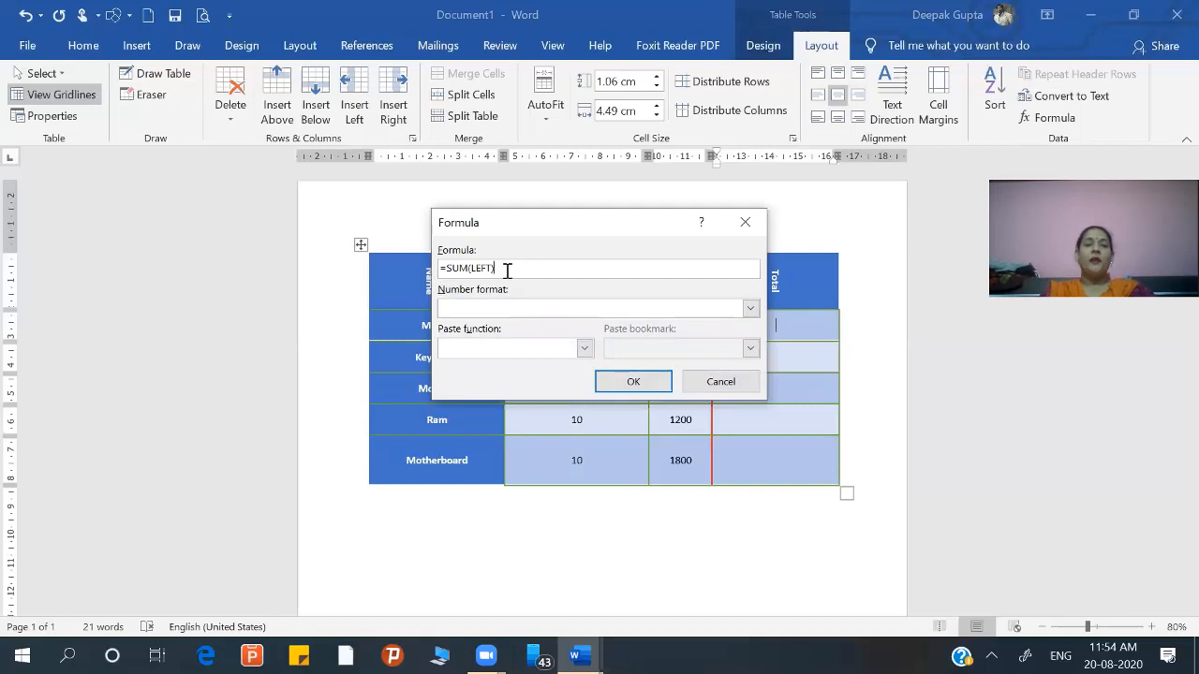
left_click_drag(507, 271, 450, 272)
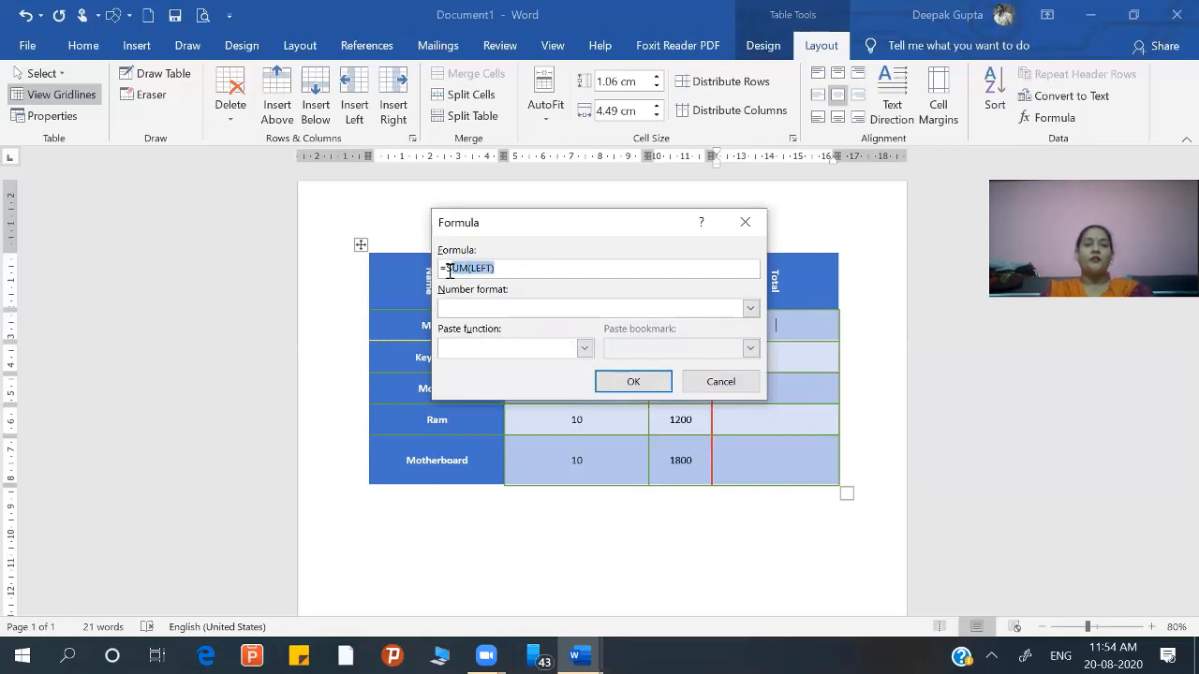
type("p")
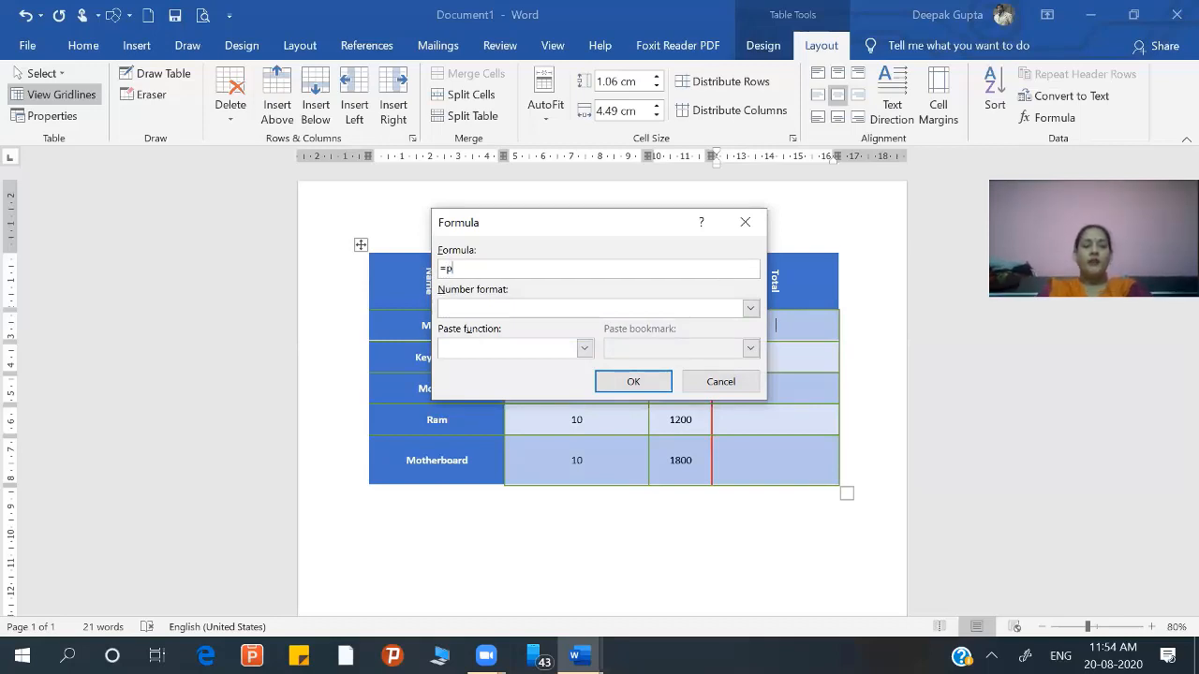
type("roduct")
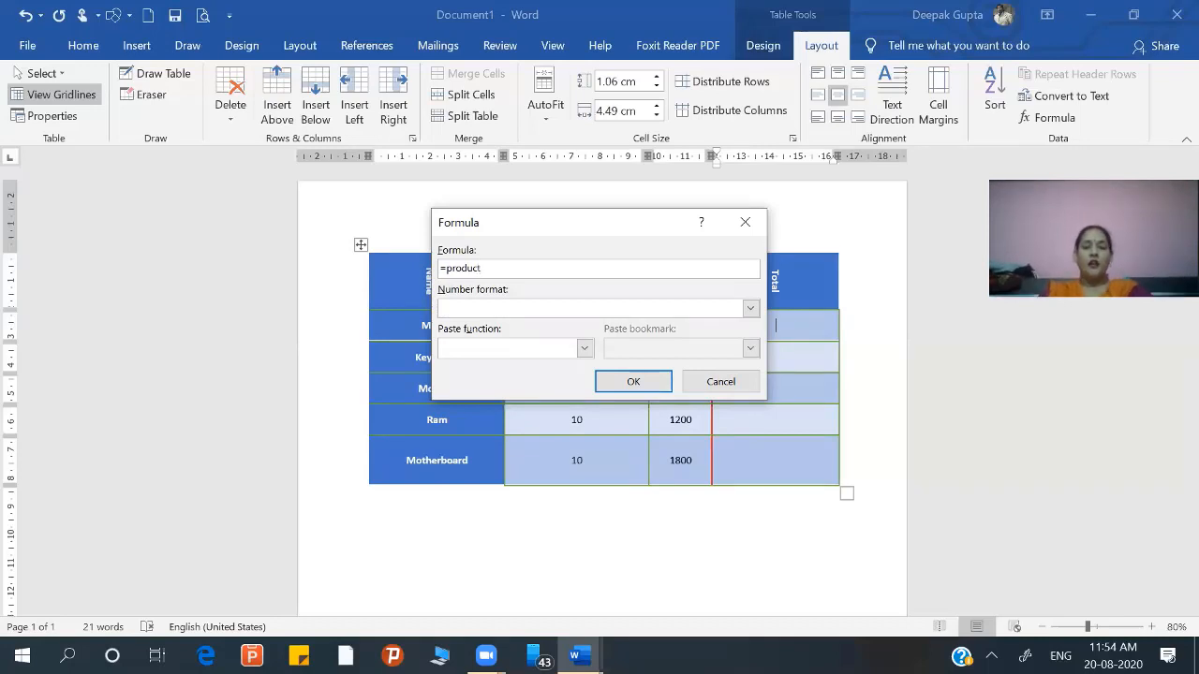
type("(")
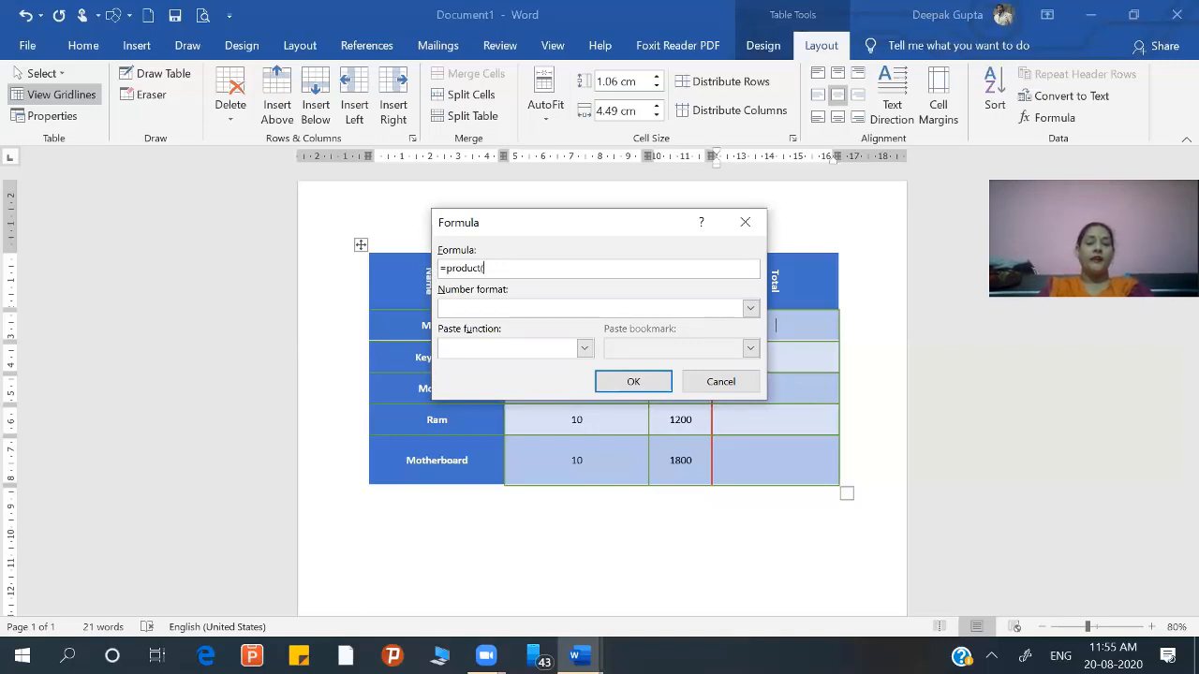
type("left)")
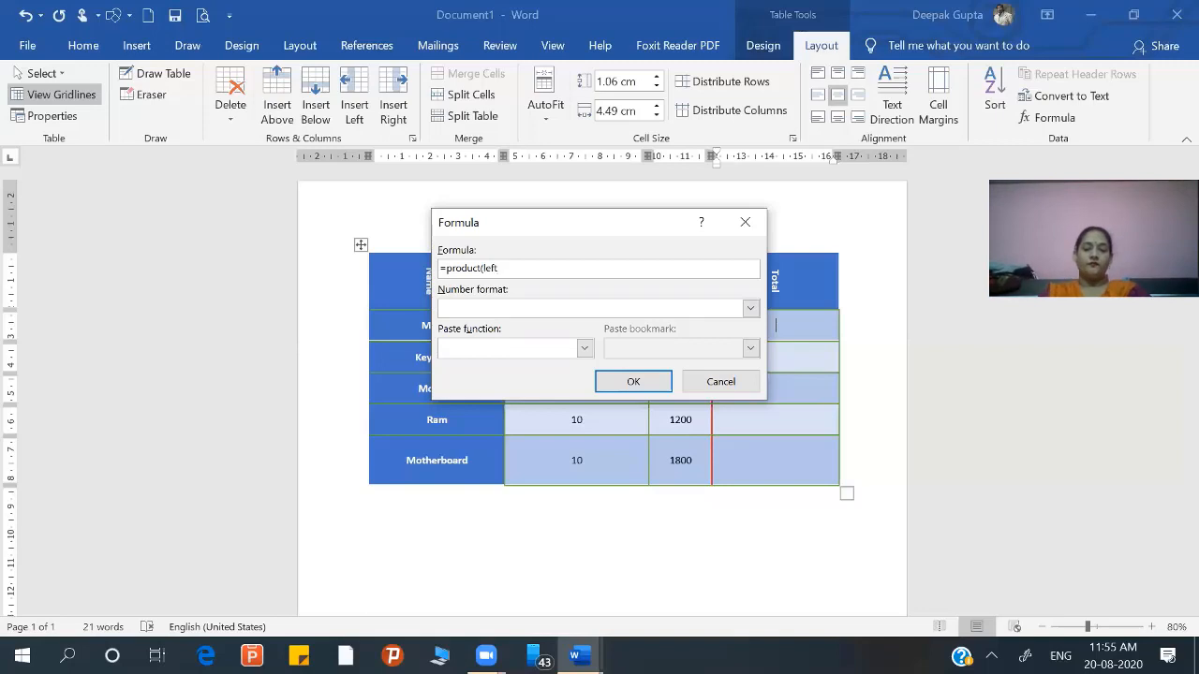
left_click(611, 381)
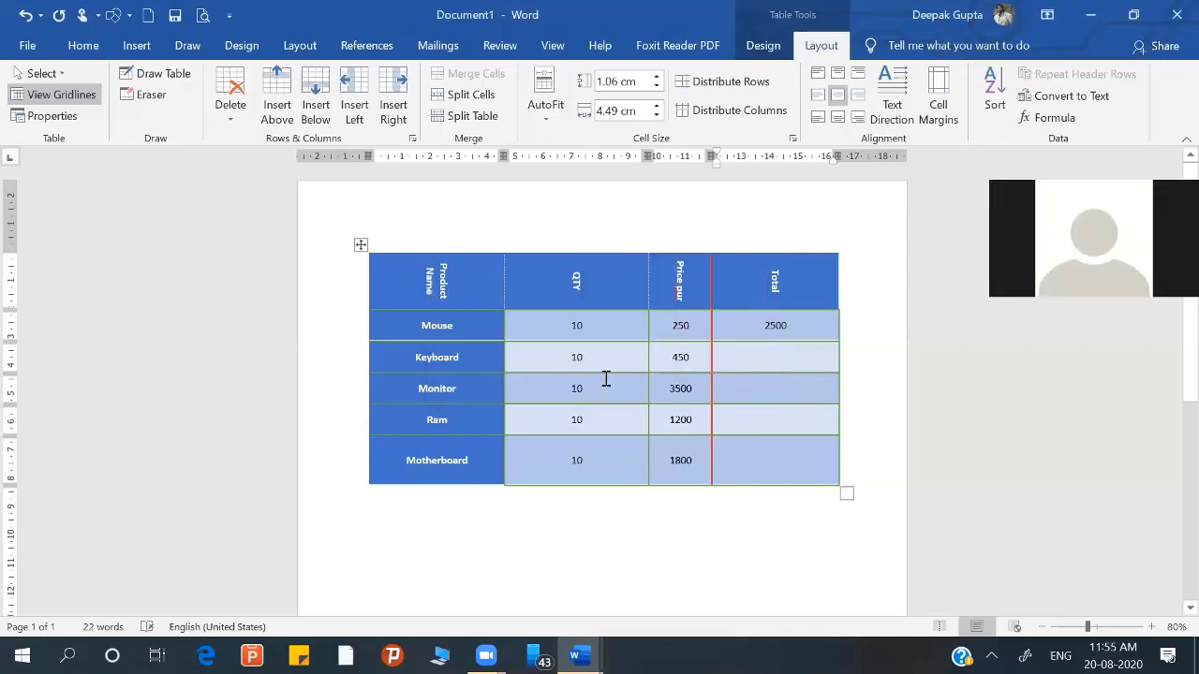
Step: Insert a field code =product(left) in the Keyboard row's Total cell, update the field, and check its formula without changing it
left_click(768, 357)
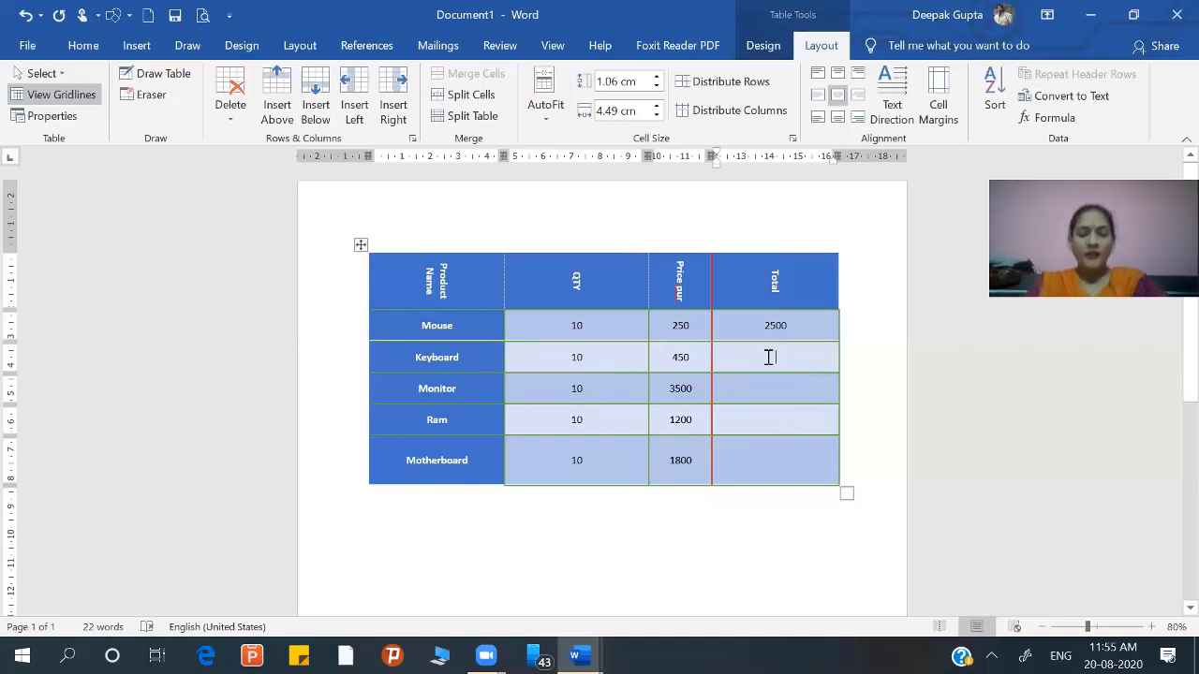
key("ctrl+F9")
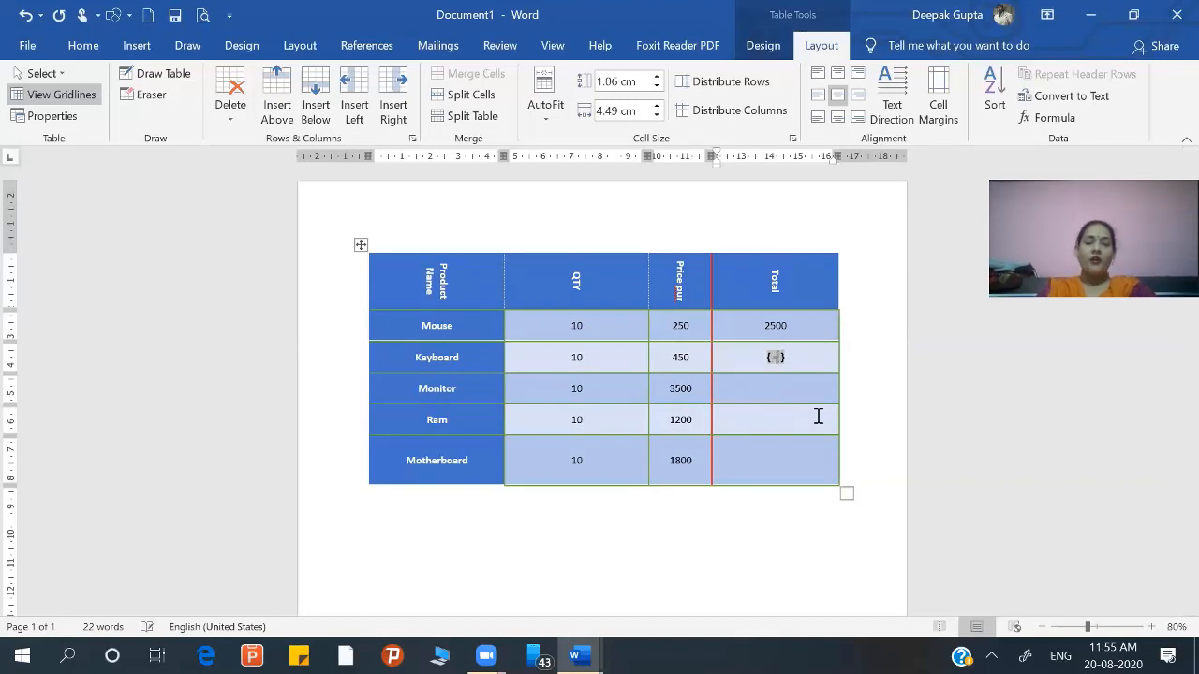
type("=product ")
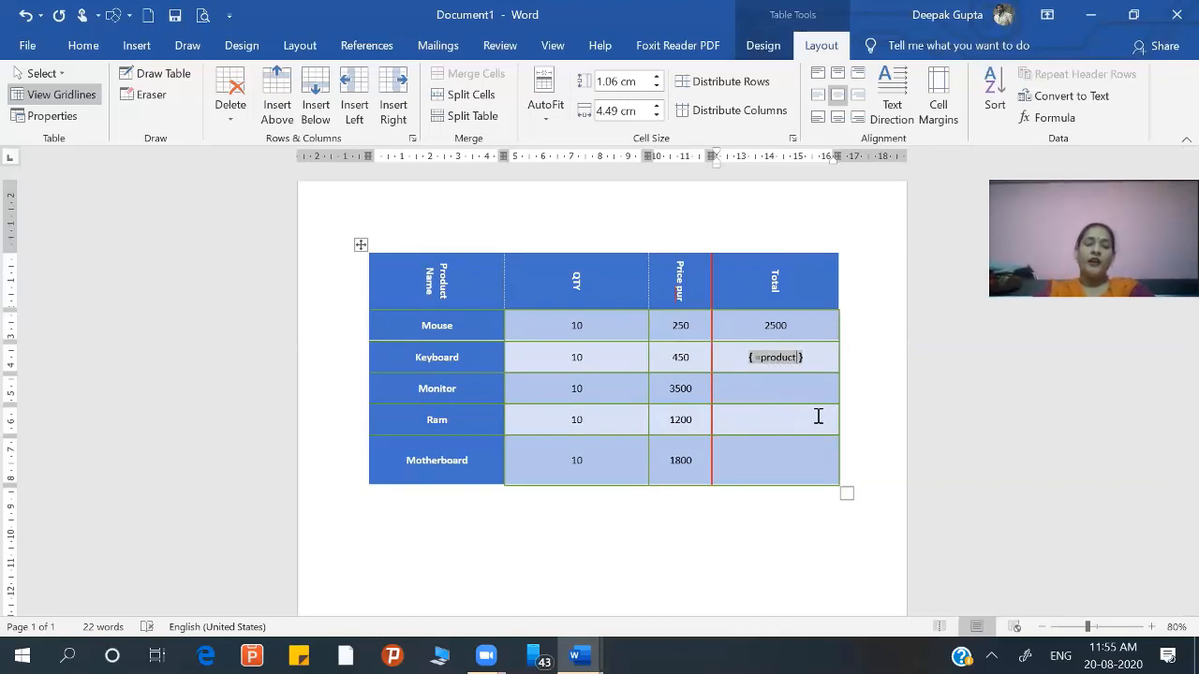
type("(")
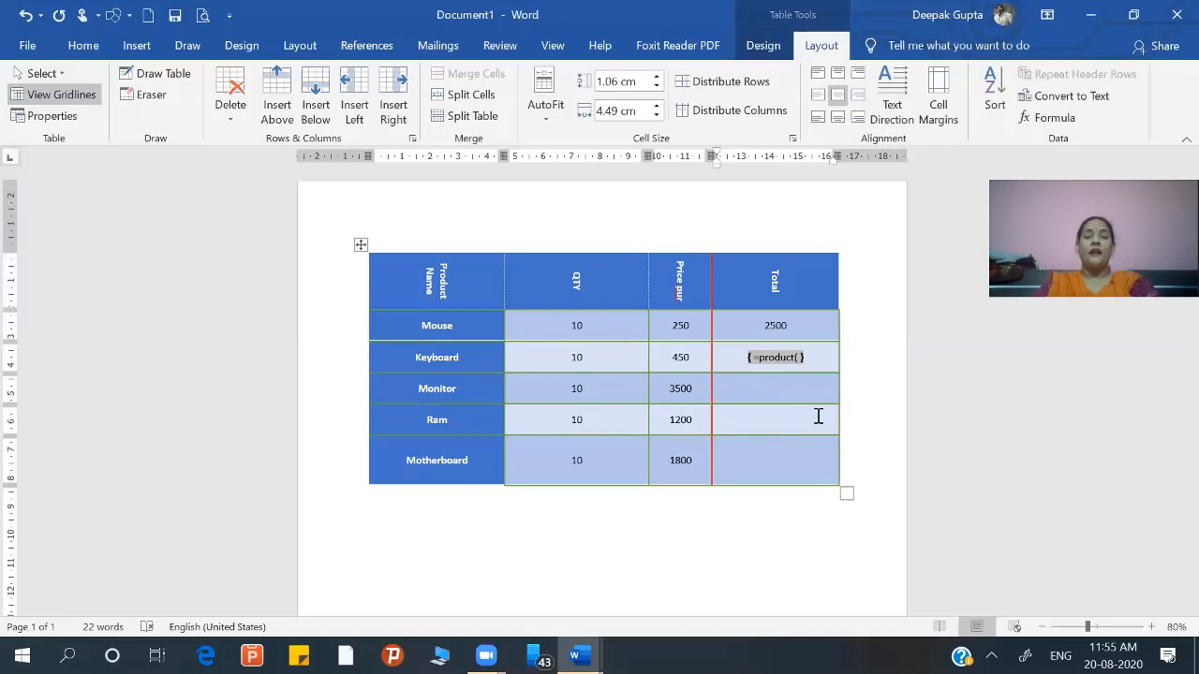
type("left")
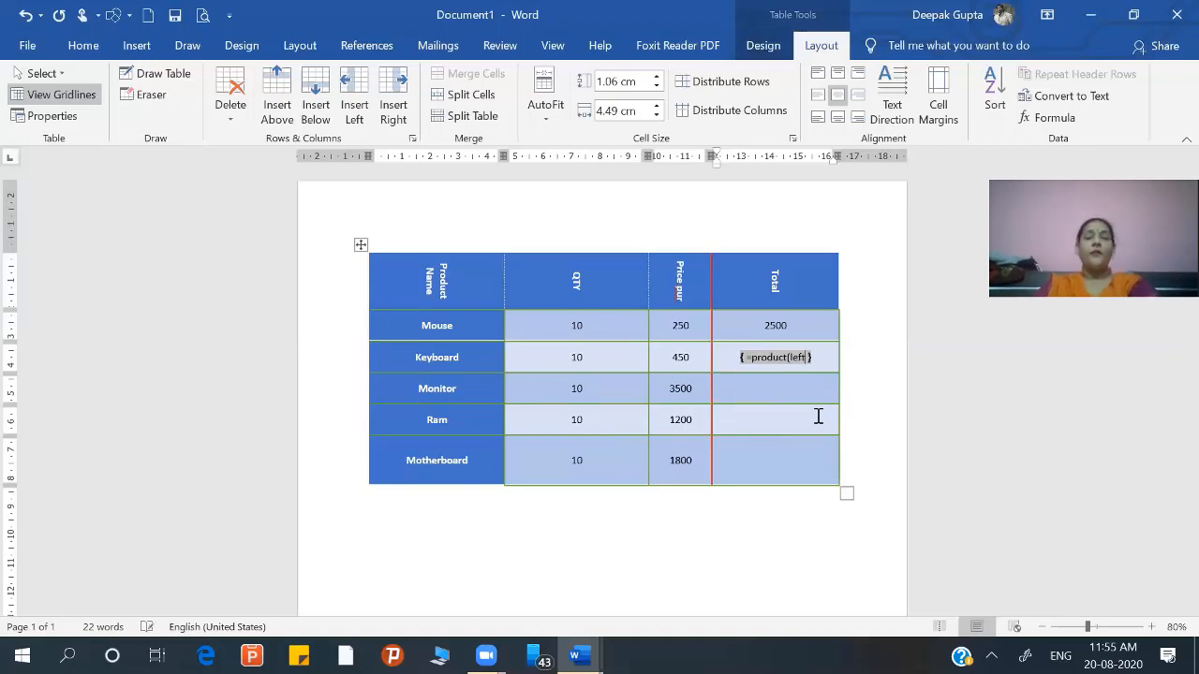
type(")")
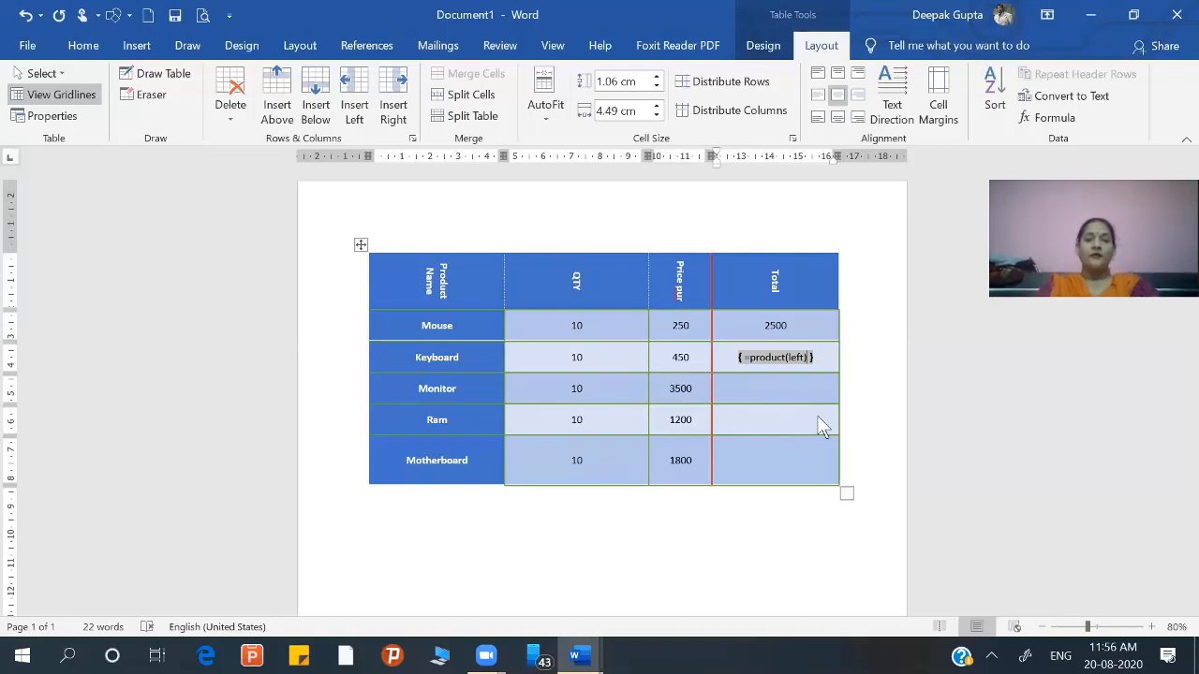
key("alt")
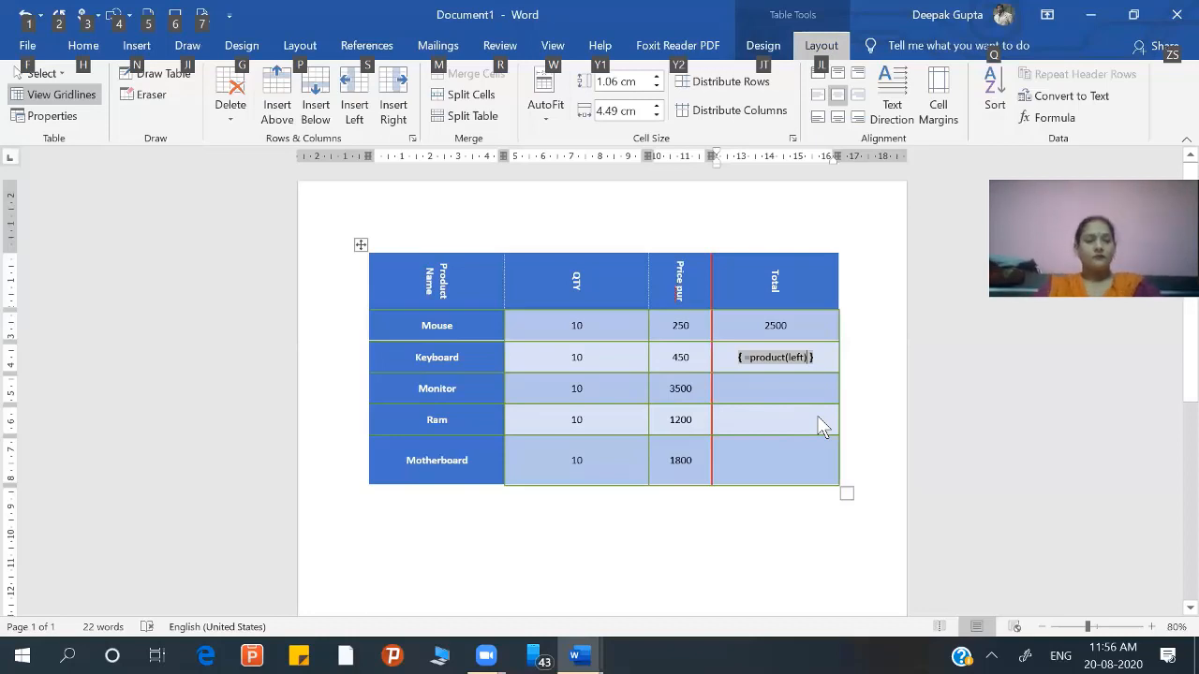
key("Escape")
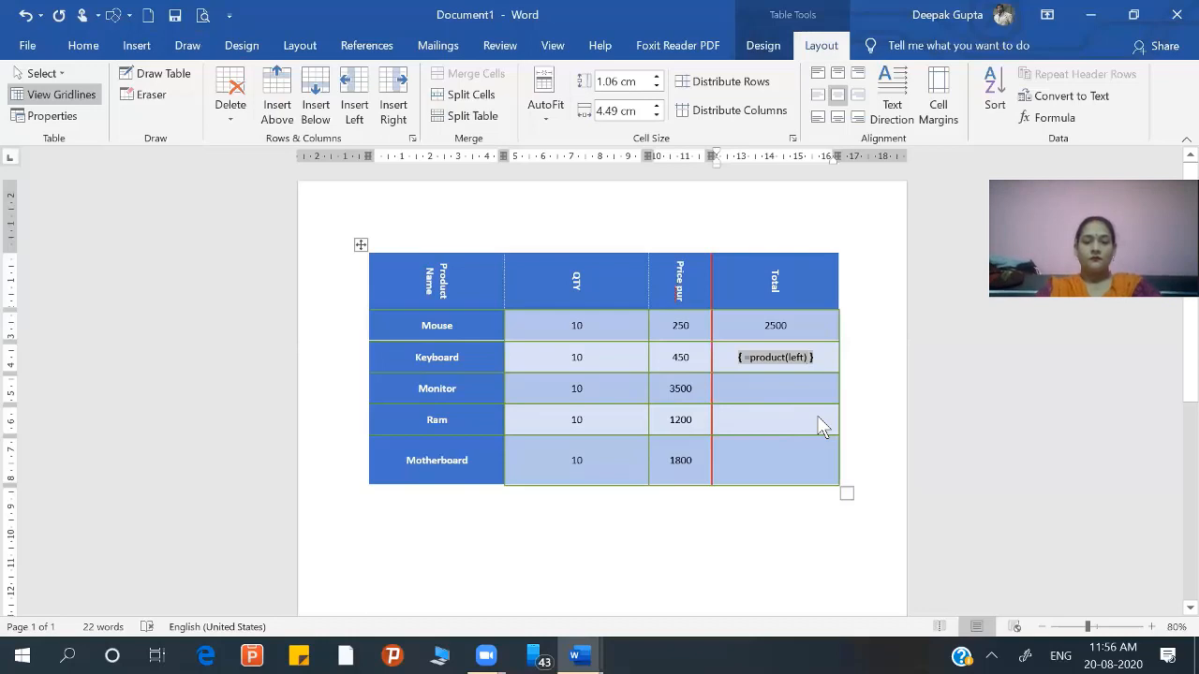
key("F9")
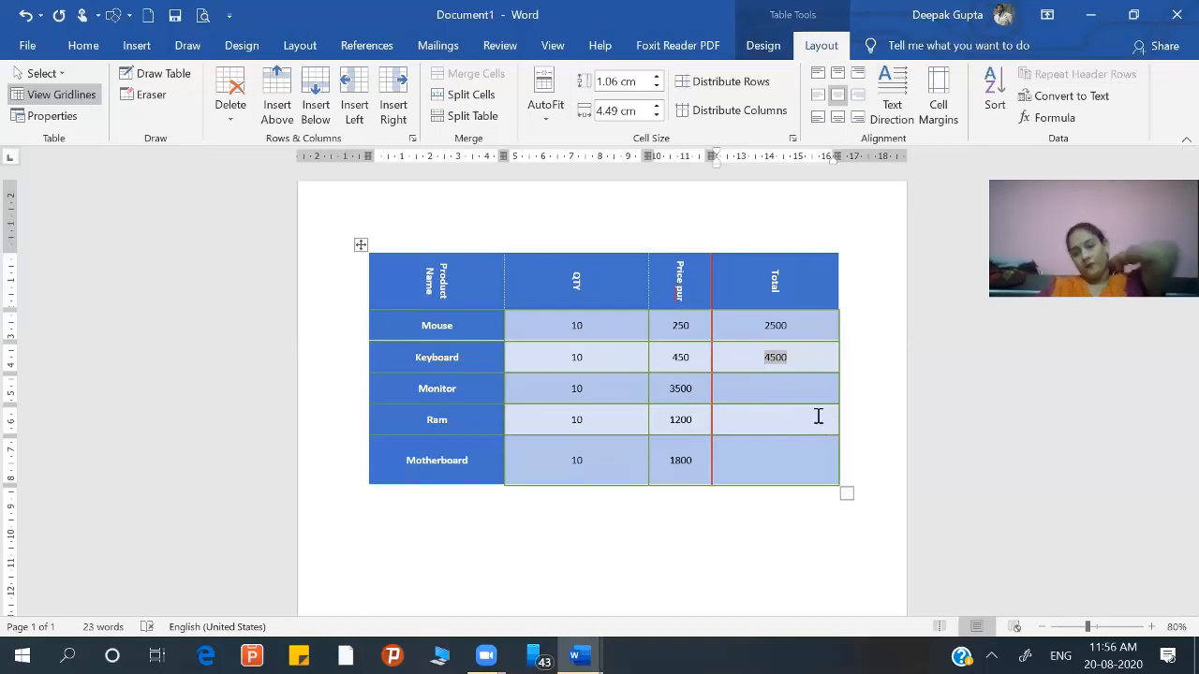
left_click(1033, 119)
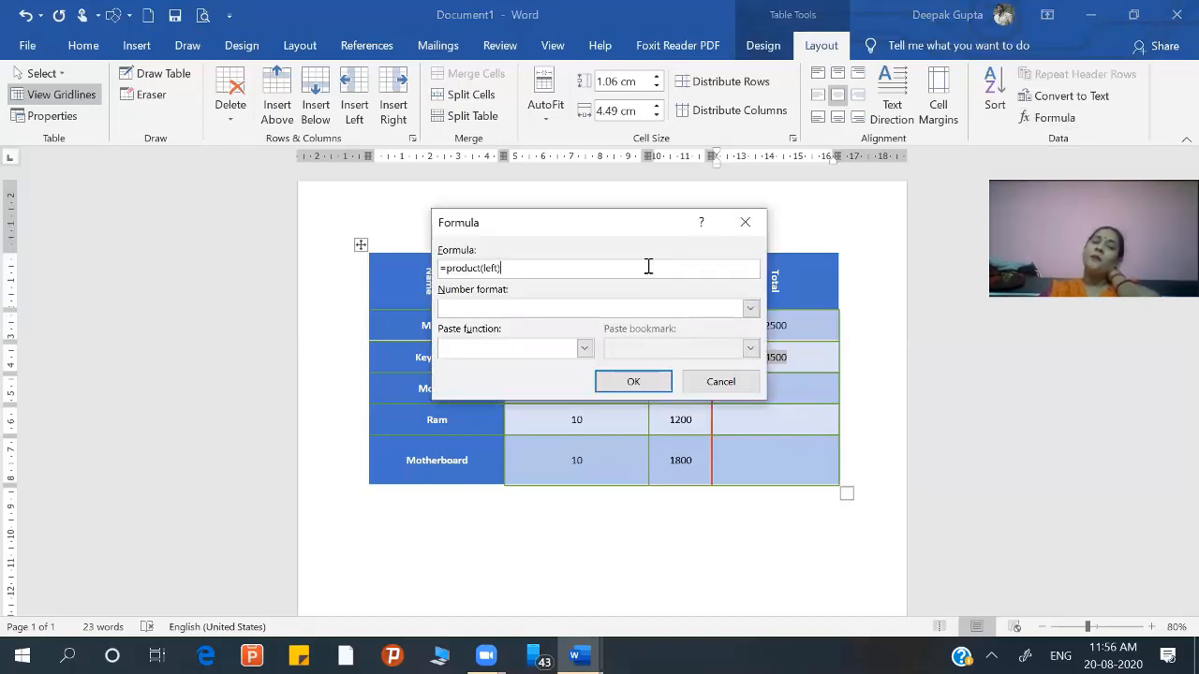
left_click(723, 382)
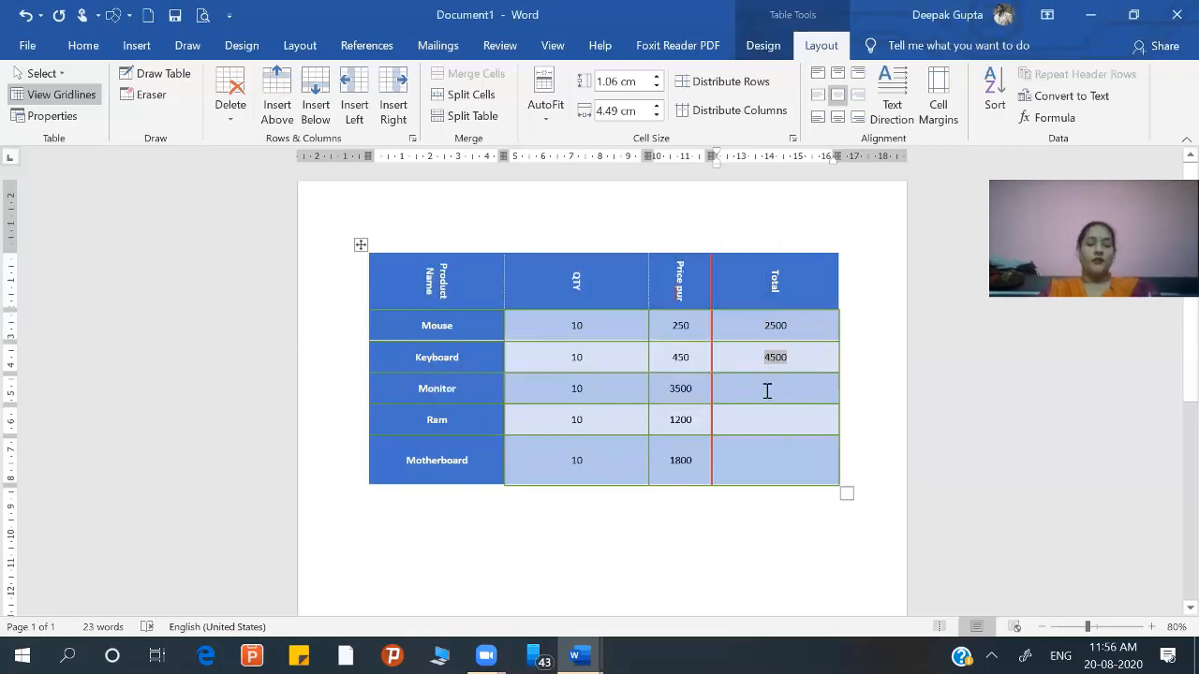
Step: Calculate the Monitor row's Total by replacing the suggested SUM(ABOVE) formula with =product(left)
left_click(767, 390)
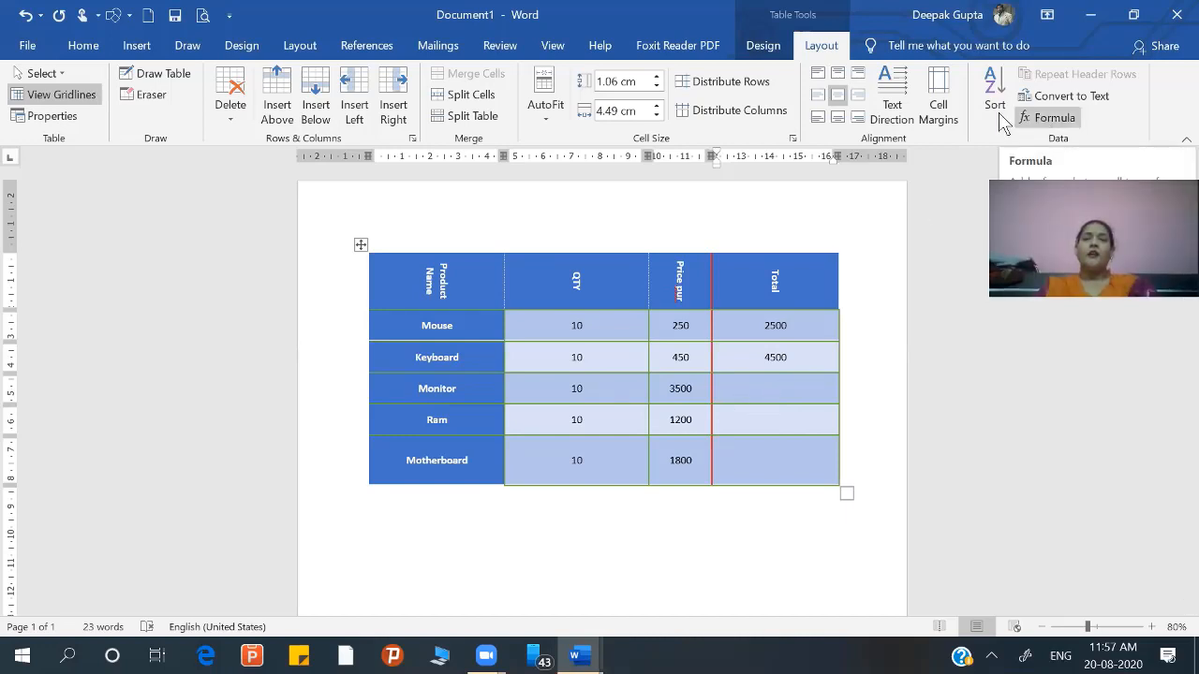
left_click(1051, 117)
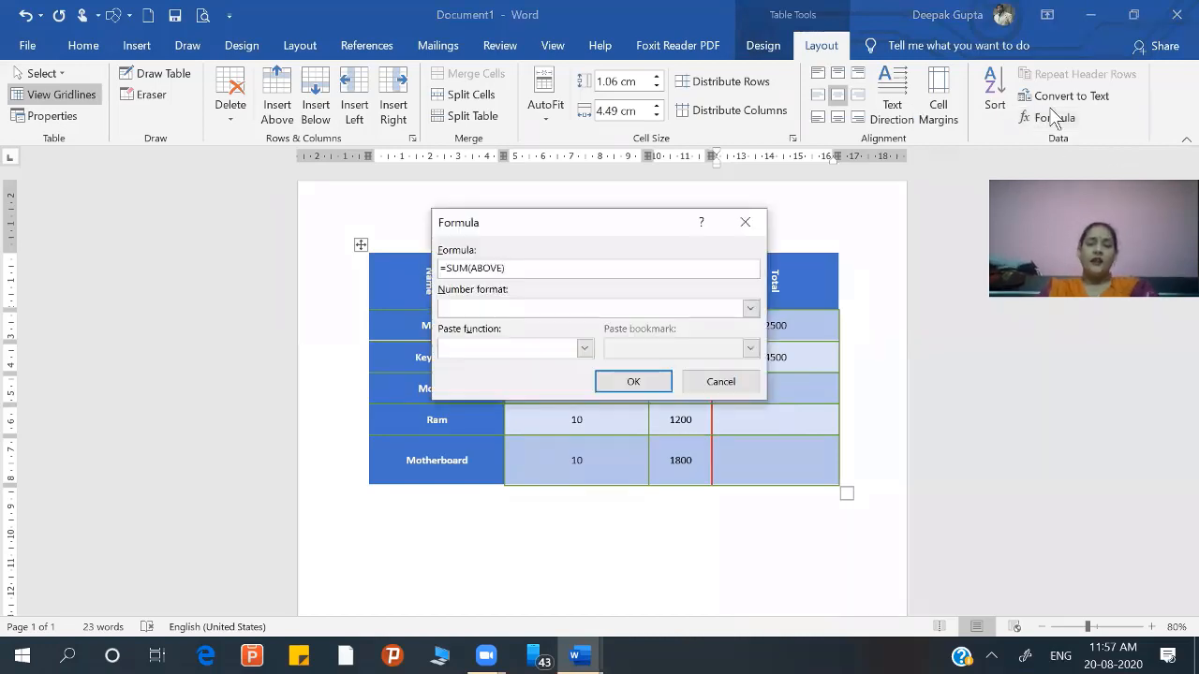
key("BackSpace")
key("BackSpace")
key("BackSpace")
key("BackSpace")
key("BackSpace")
key("BackSpace")
key("BackSpace")
key("BackSpace")
key("BackSpace")
key("BackSpace")
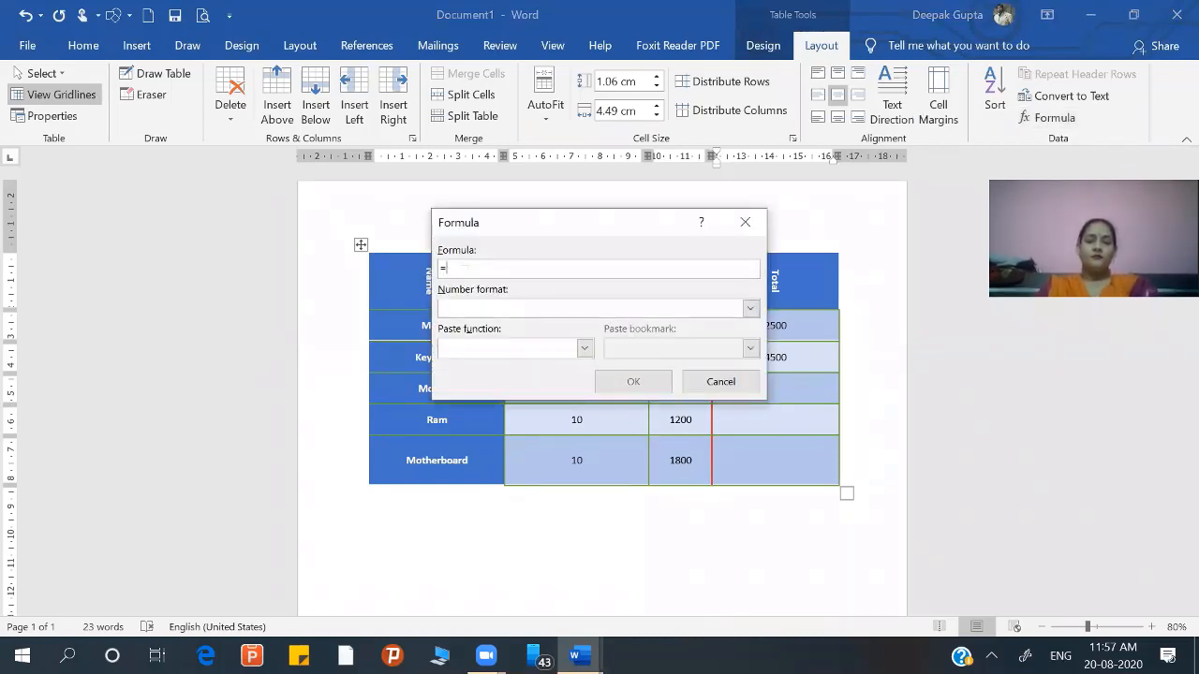
type("product")
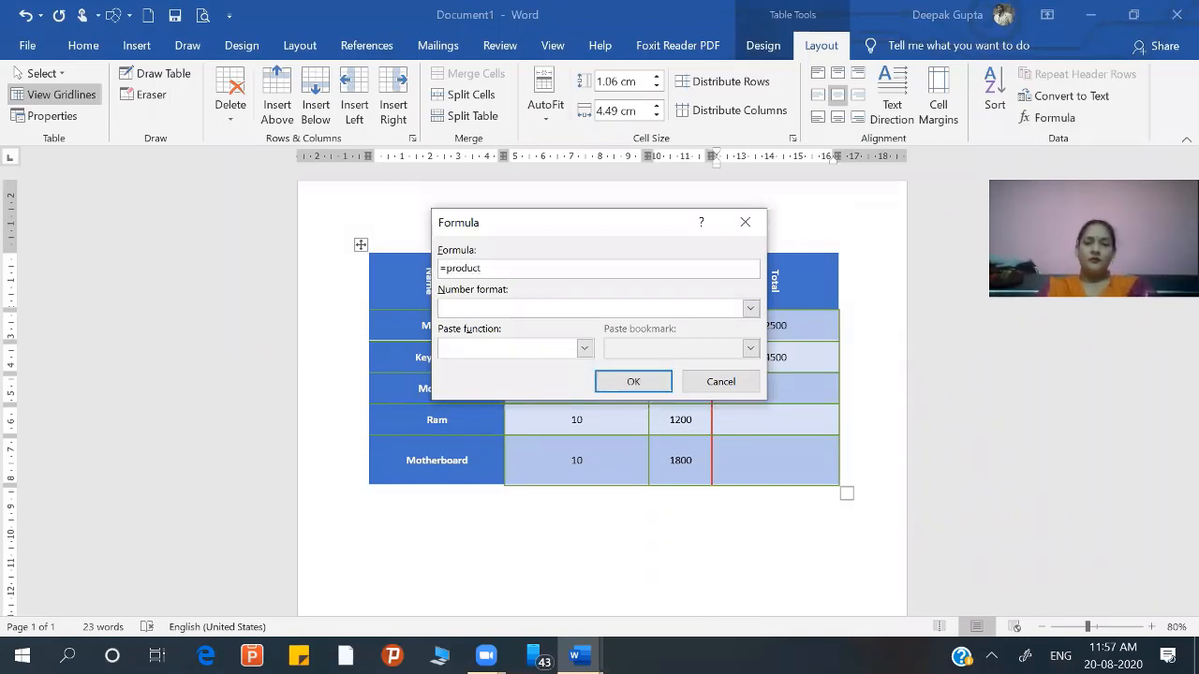
type("(")
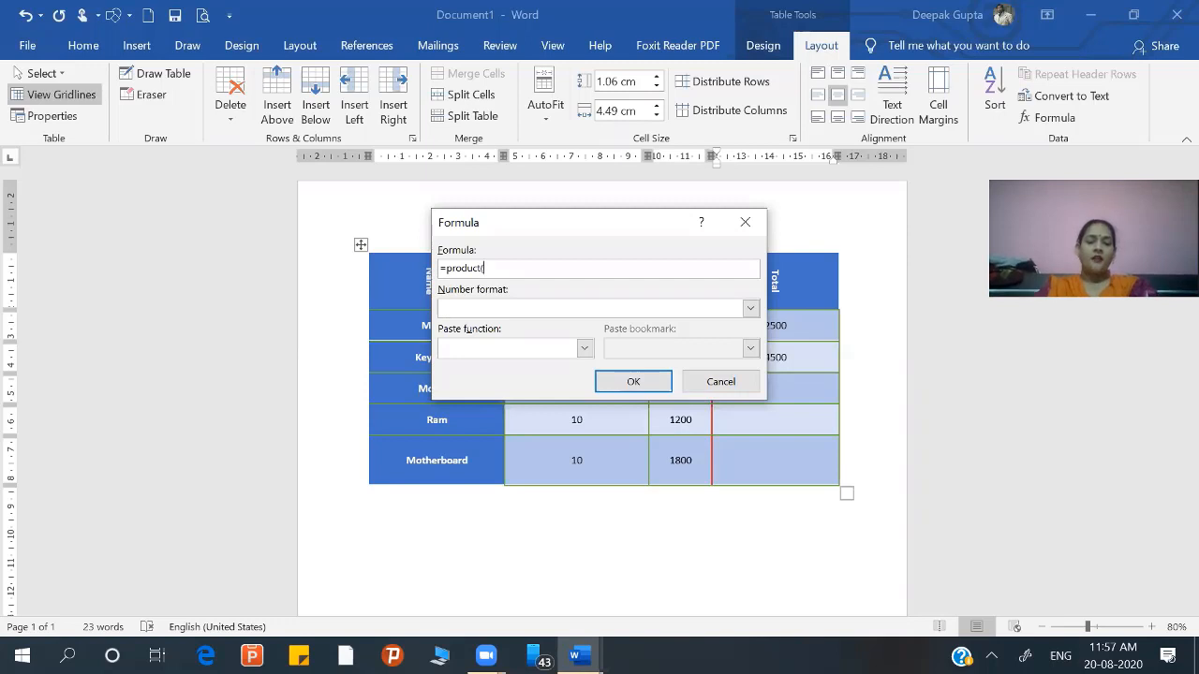
type("left")
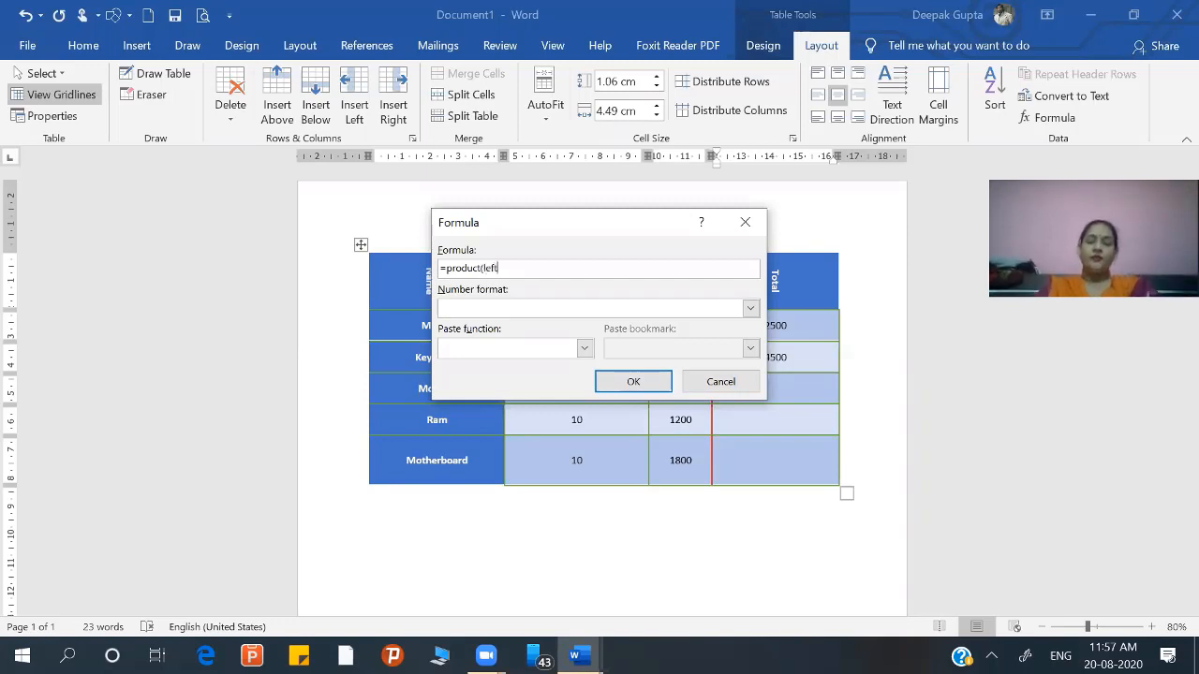
type(")")
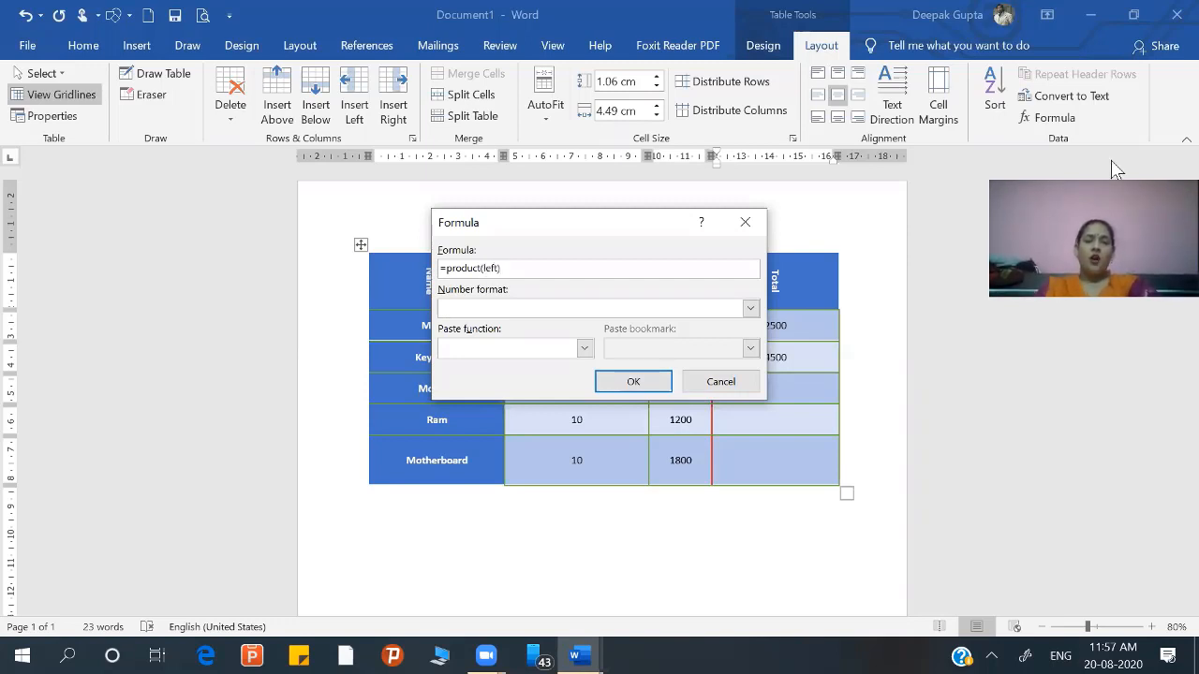
left_click(665, 382)
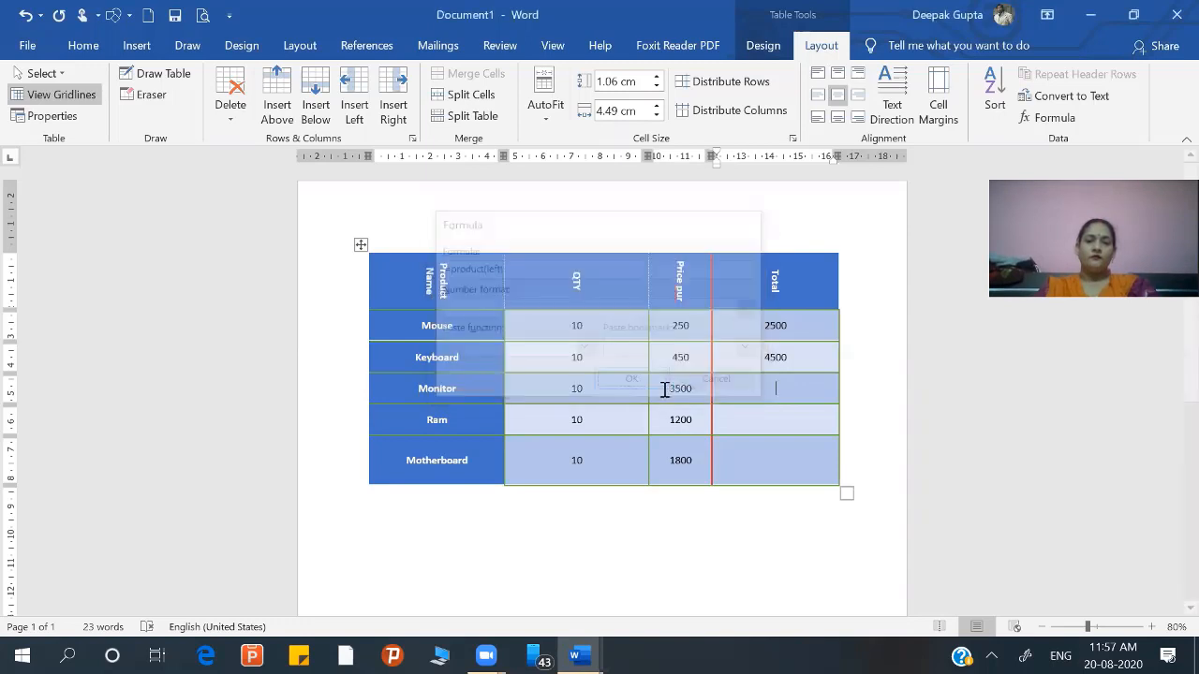
Step: Calculate the Ram row's Total by inserting the field code =product(left) and updating the field
left_click(777, 433)
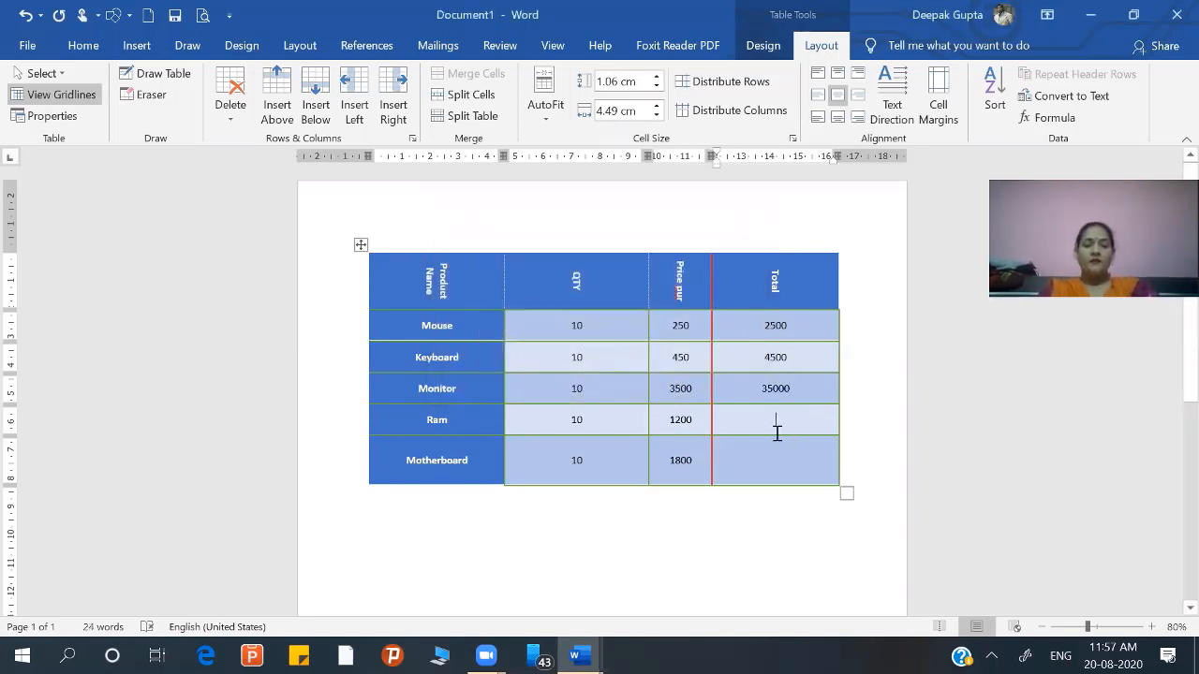
key("ctrl+F9")
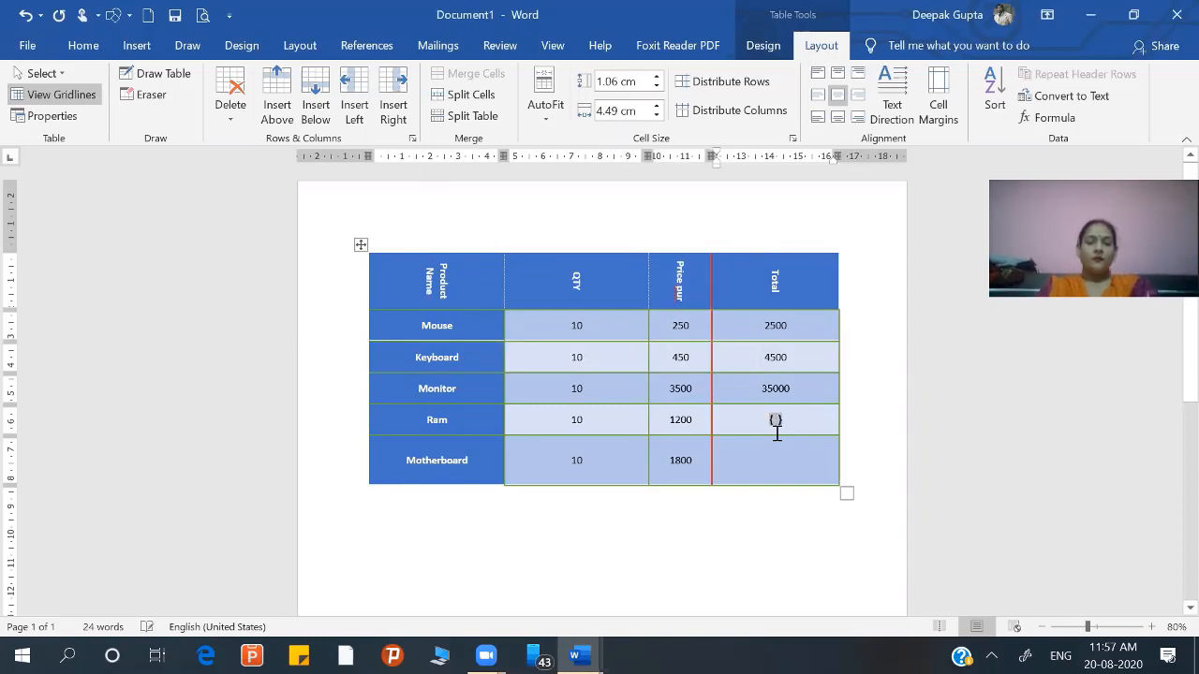
type("=product ")
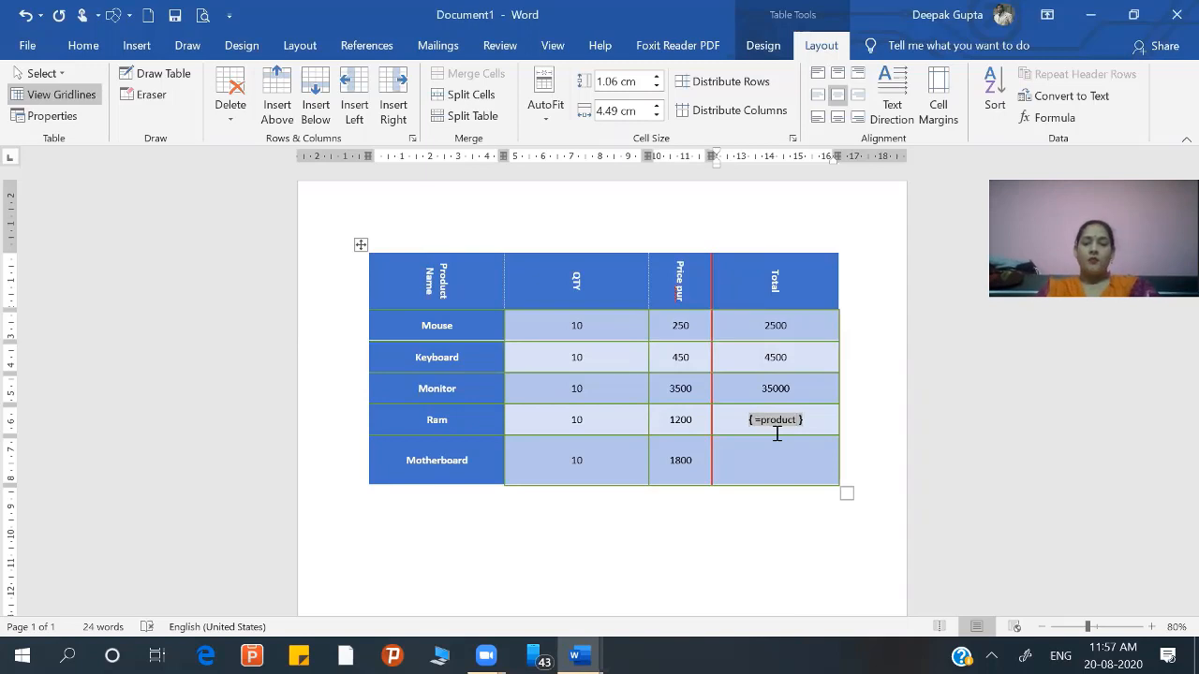
type("(lef")
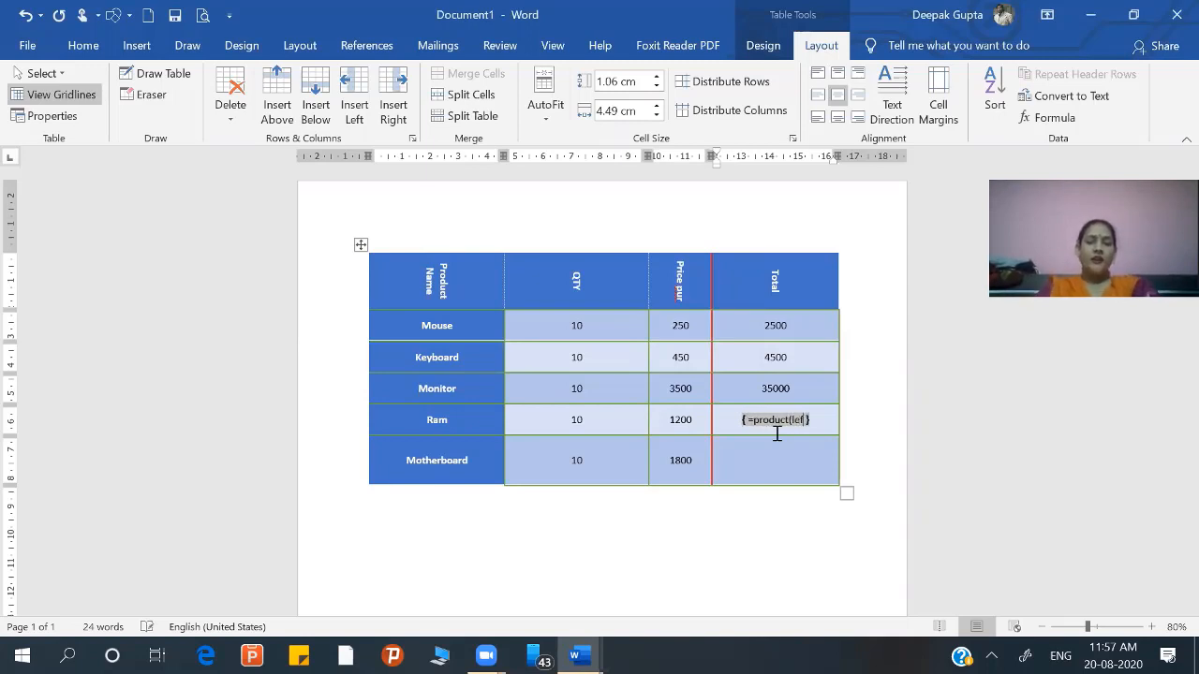
type("t")
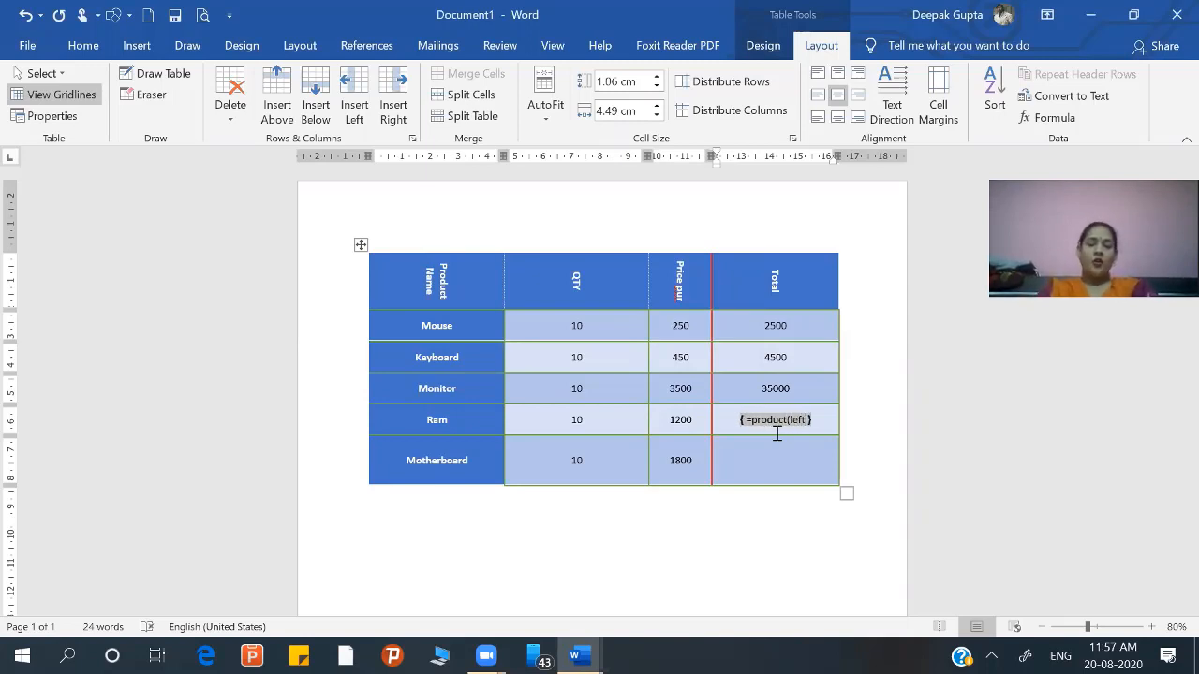
type(")")
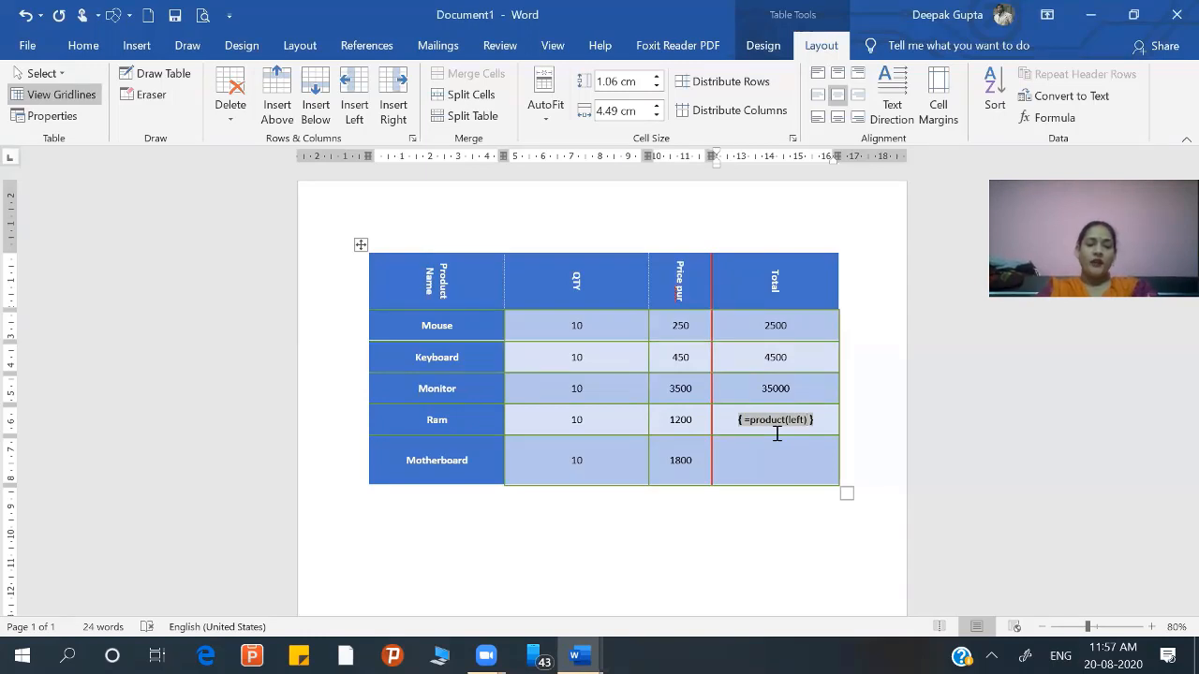
key("F9")
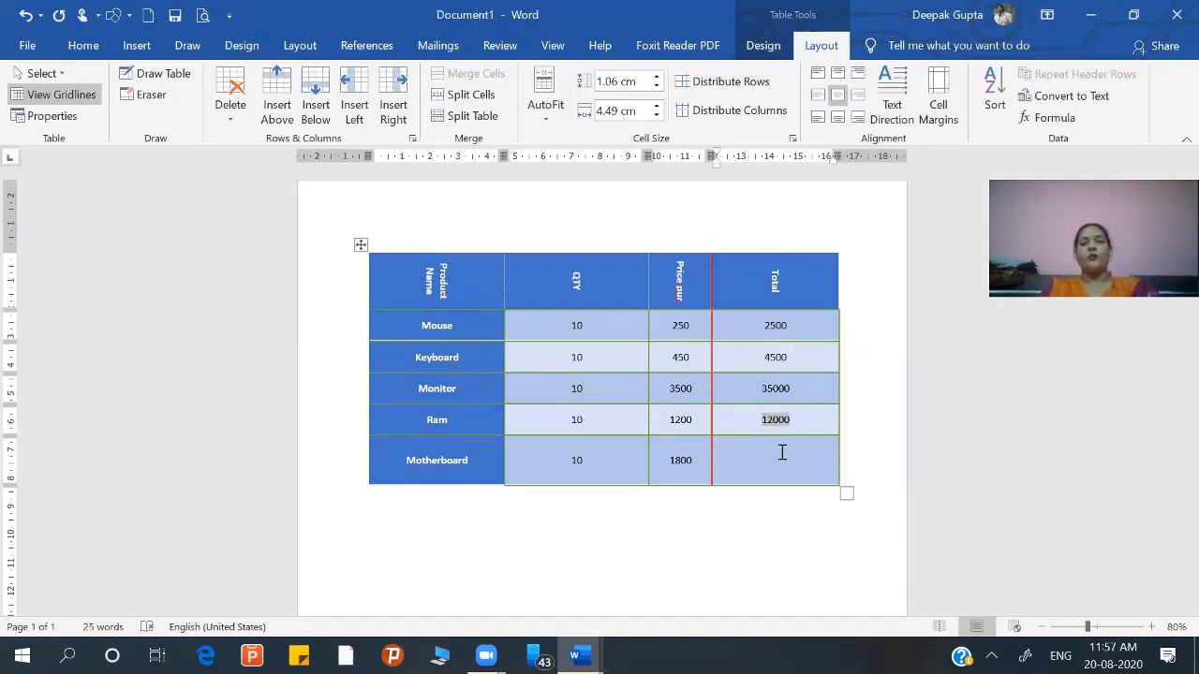
left_click(781, 461)
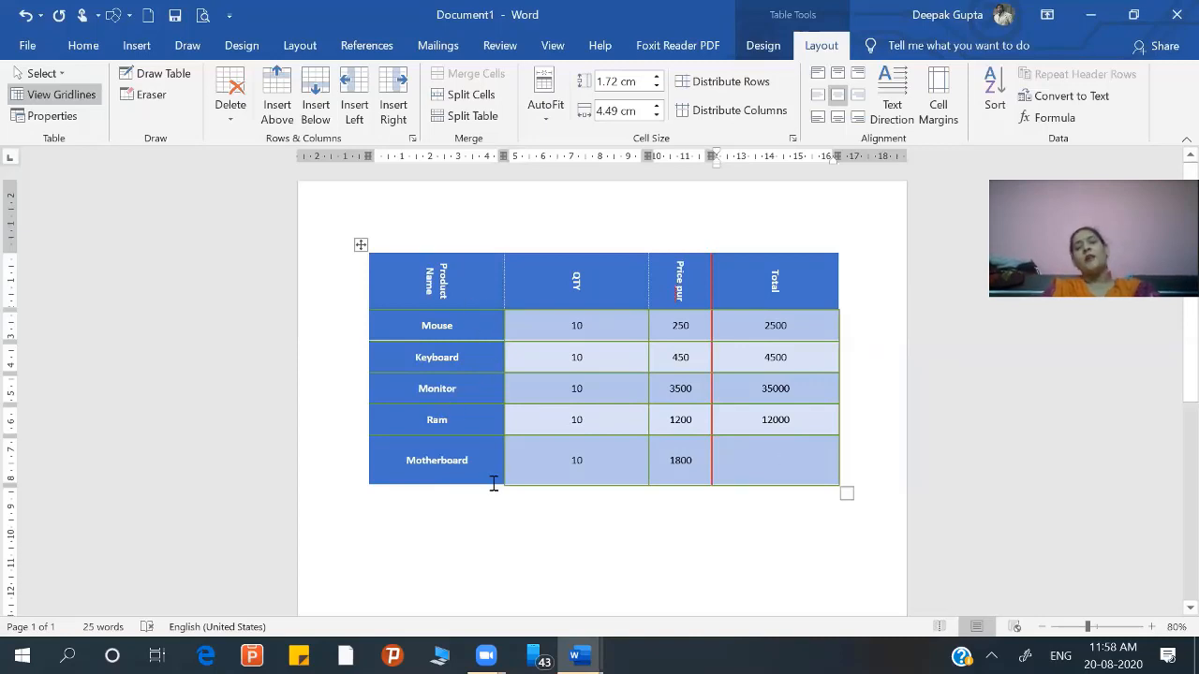
Step: Split the table above the Monitor row, undo the split, and split it again at the same row
left_click(413, 390)
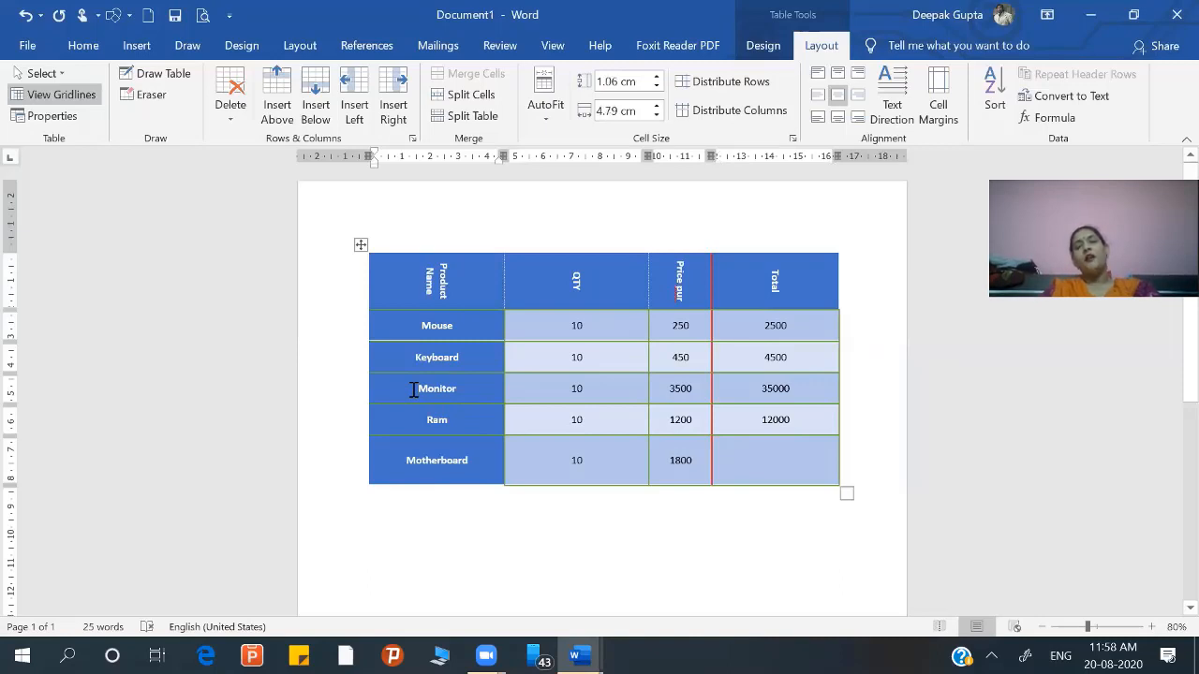
left_click(459, 120)
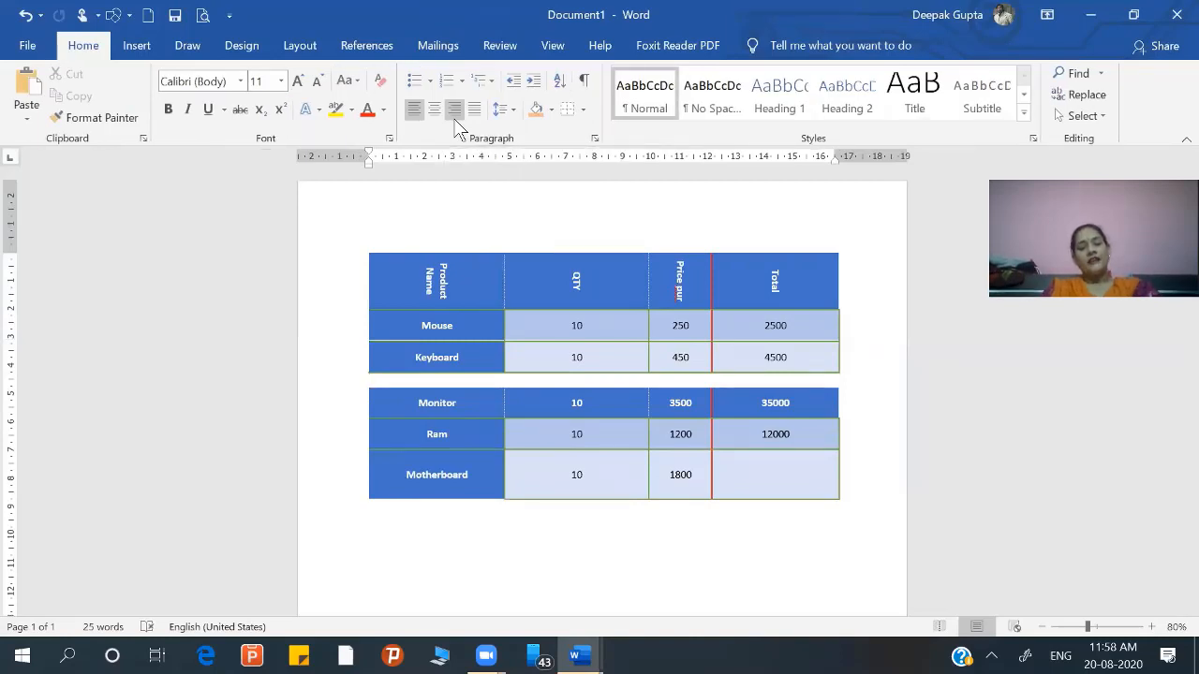
key("ctrl+z")
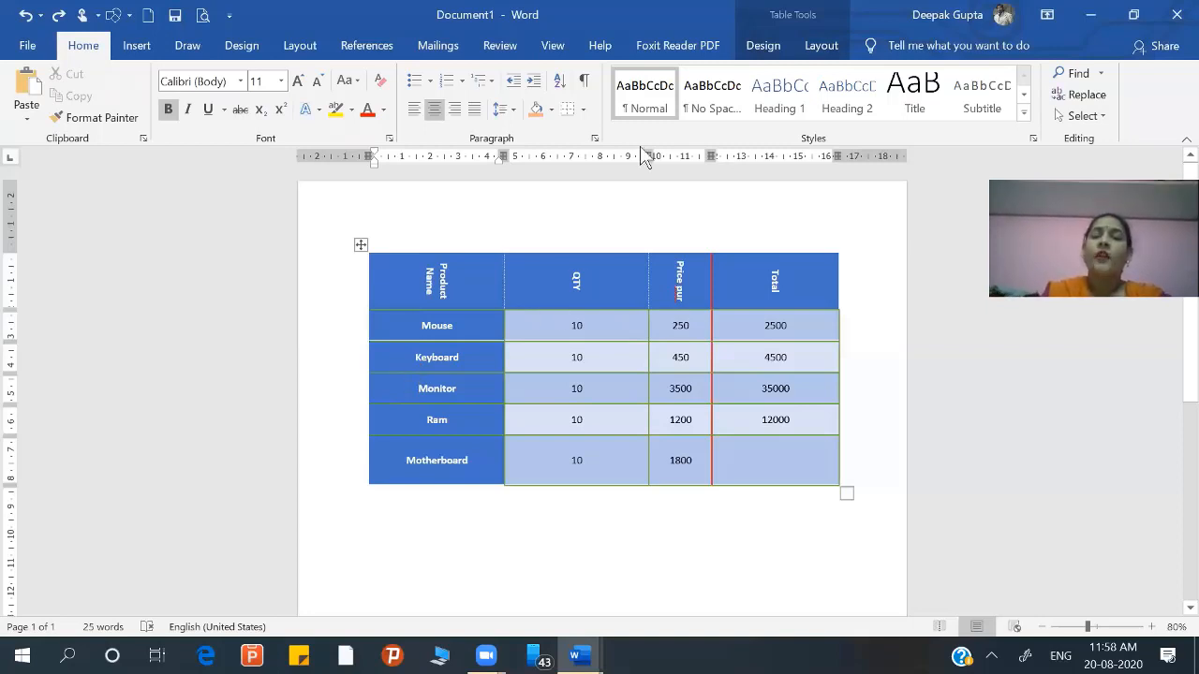
left_click(815, 47)
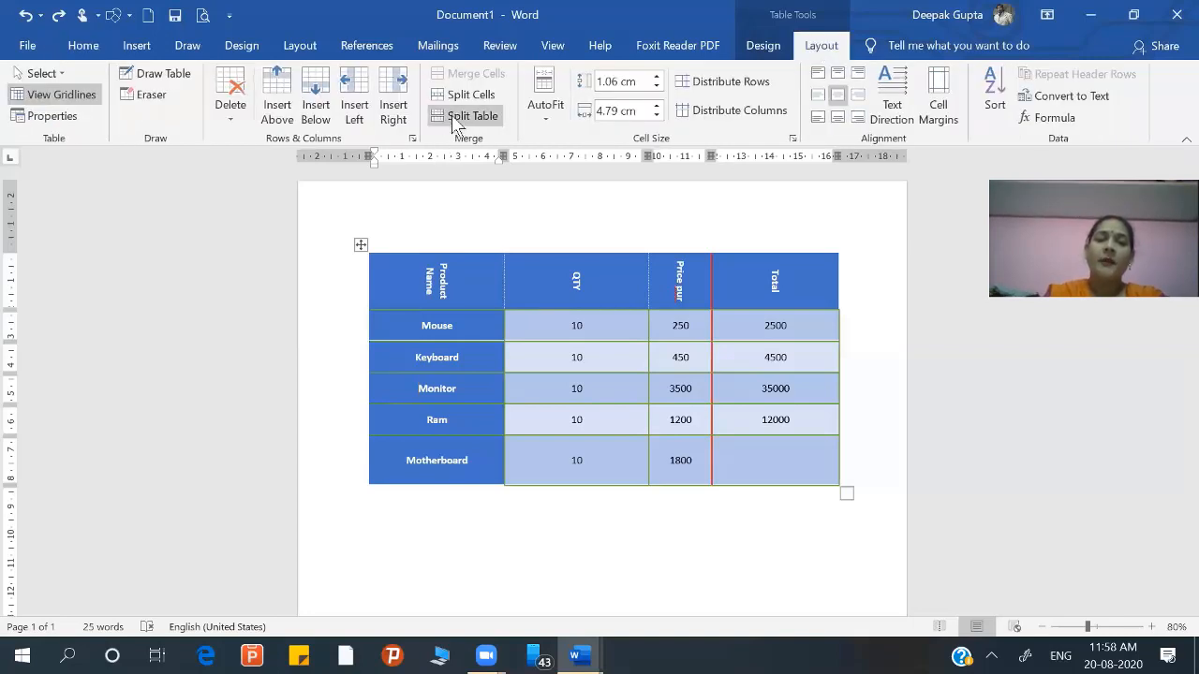
left_click(455, 118)
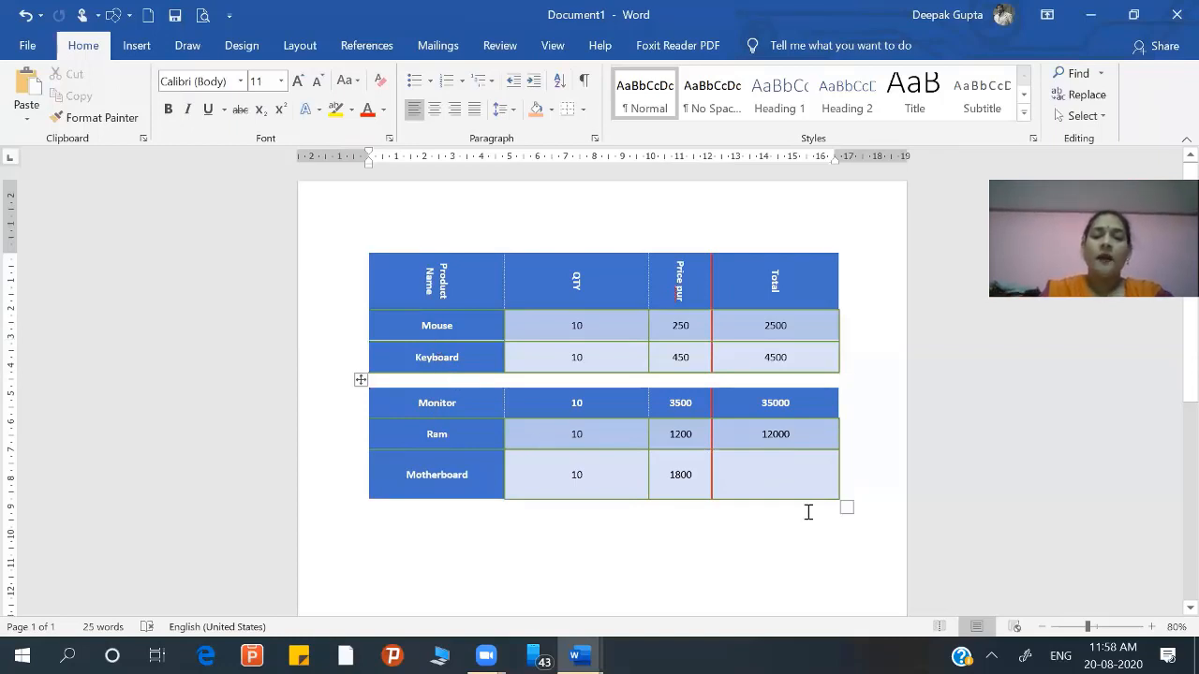
Step: Insert the field code =product(left) in the Motherboard row's Total cell of the split-off table and update the field
left_click(742, 467)
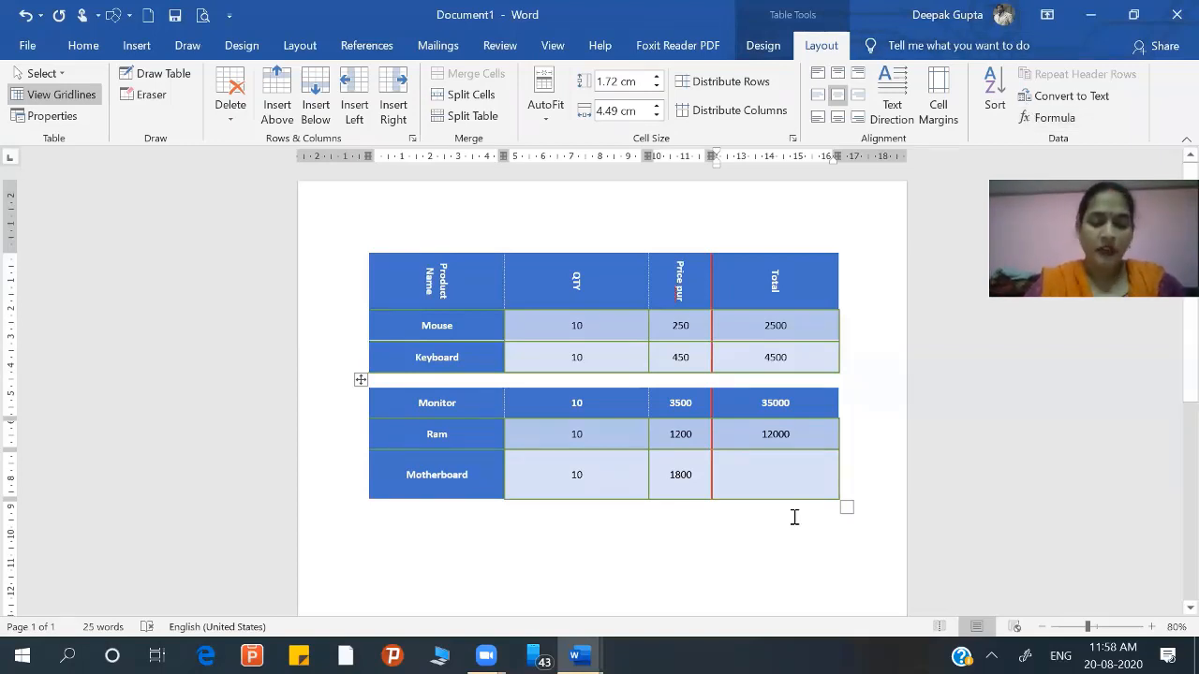
key("ctrl+F9")
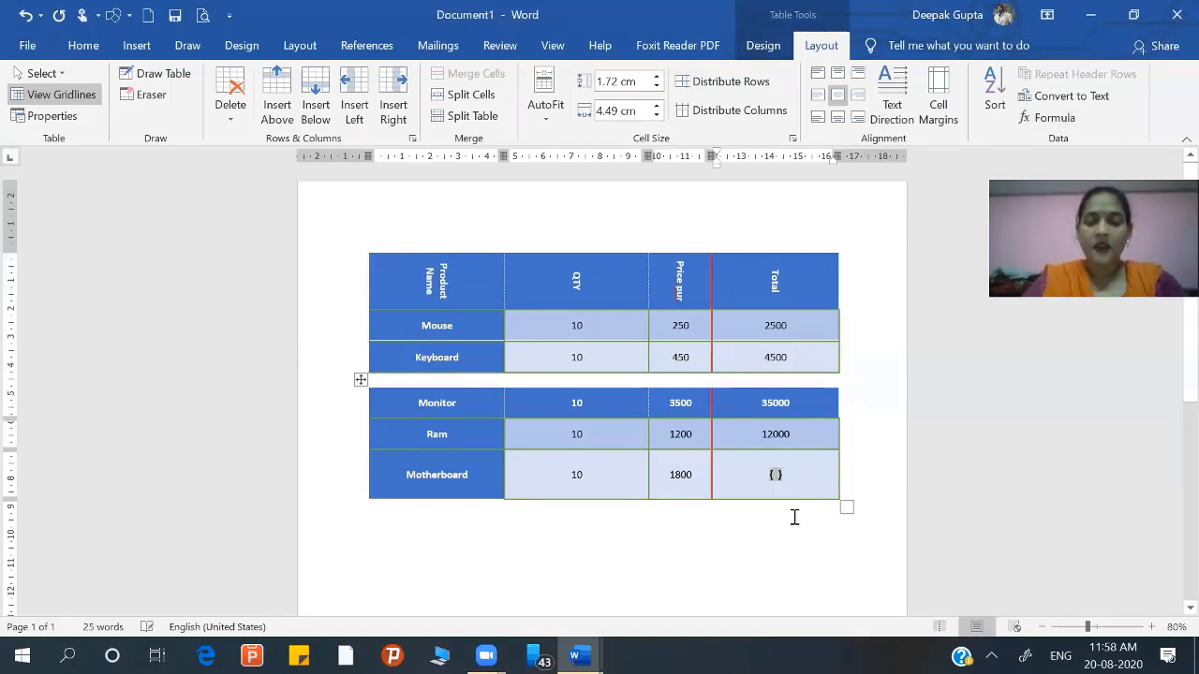
type("=")
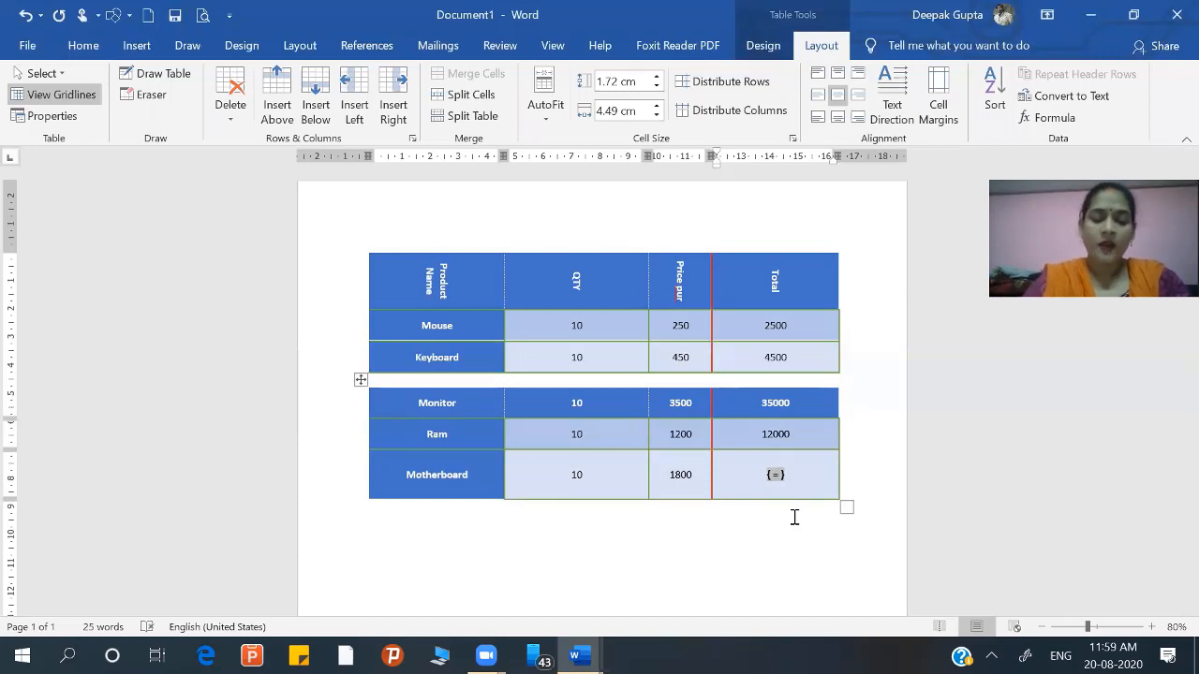
type("product")
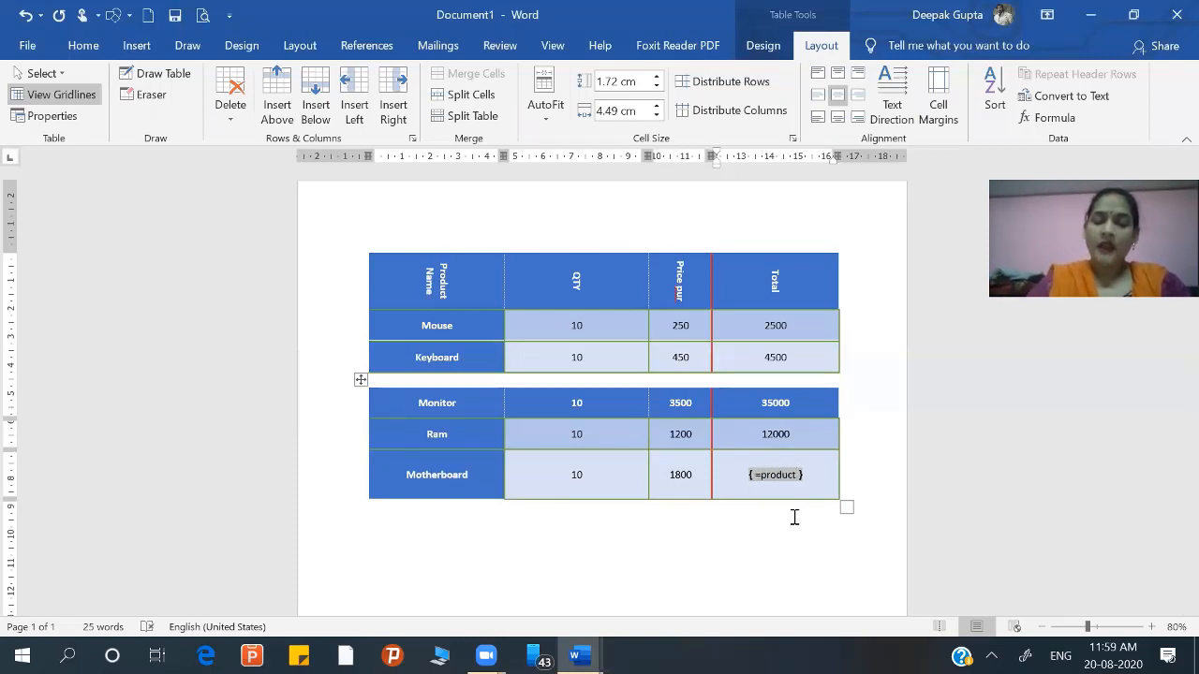
type("(left)")
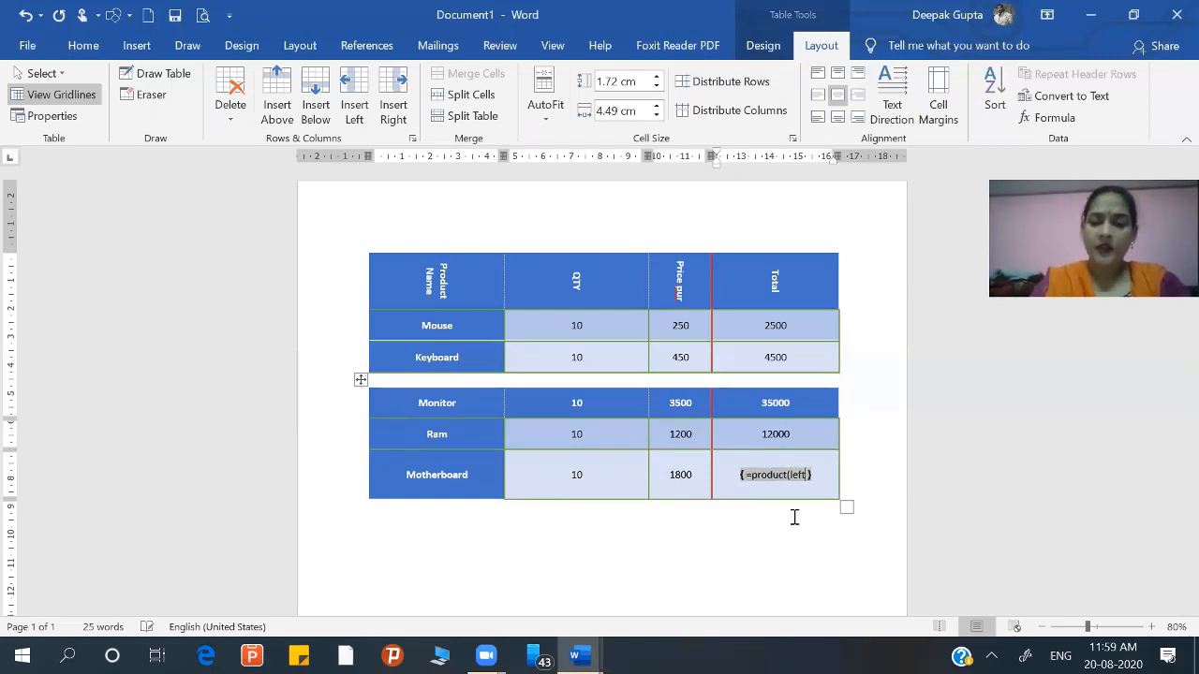
type(")")
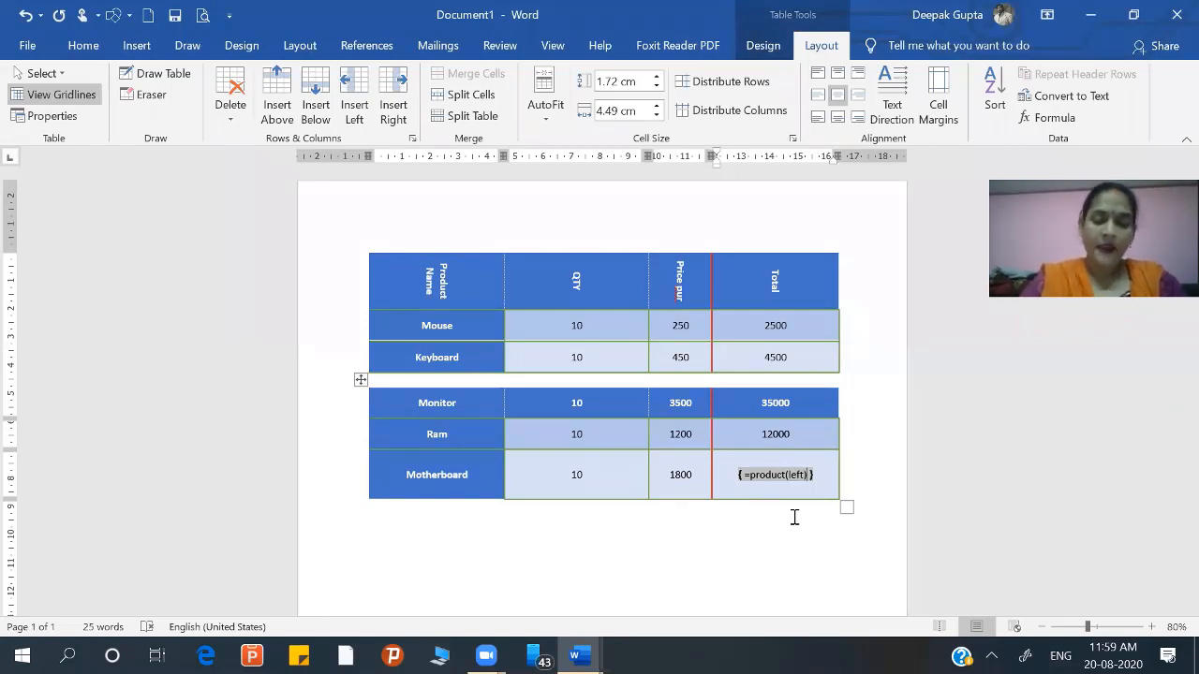
key("F9")
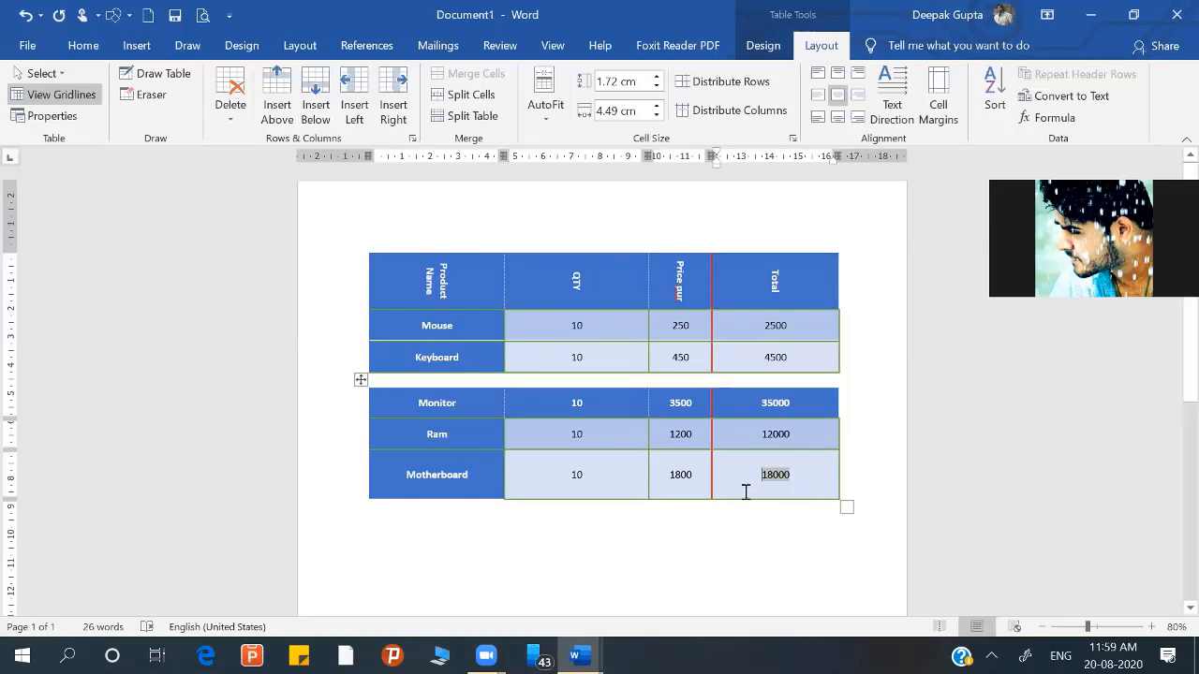
Step: Undo the Motherboard row's Total formula and the table split
key("ctrl+z")
key("ctrl+z")
key("ctrl+z")
key("ctrl+z")
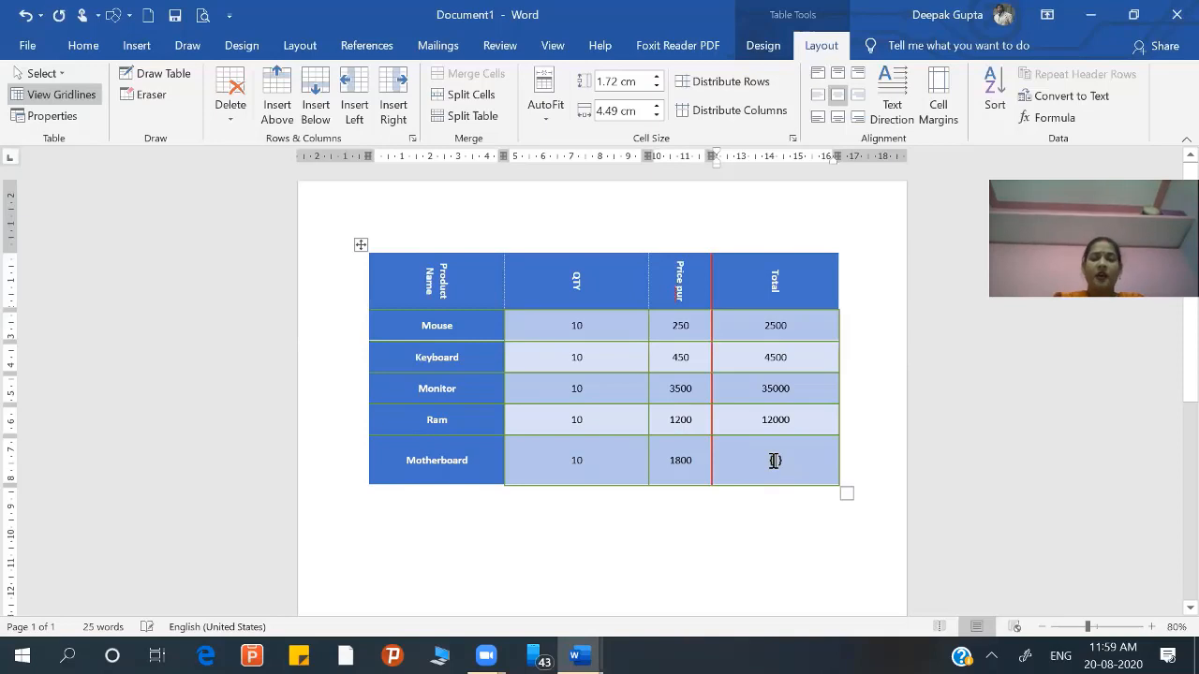
Step: Calculate the Motherboard row's Total in the rejoined table with the field code =product(left), and update the field
key("ctrl+F9")
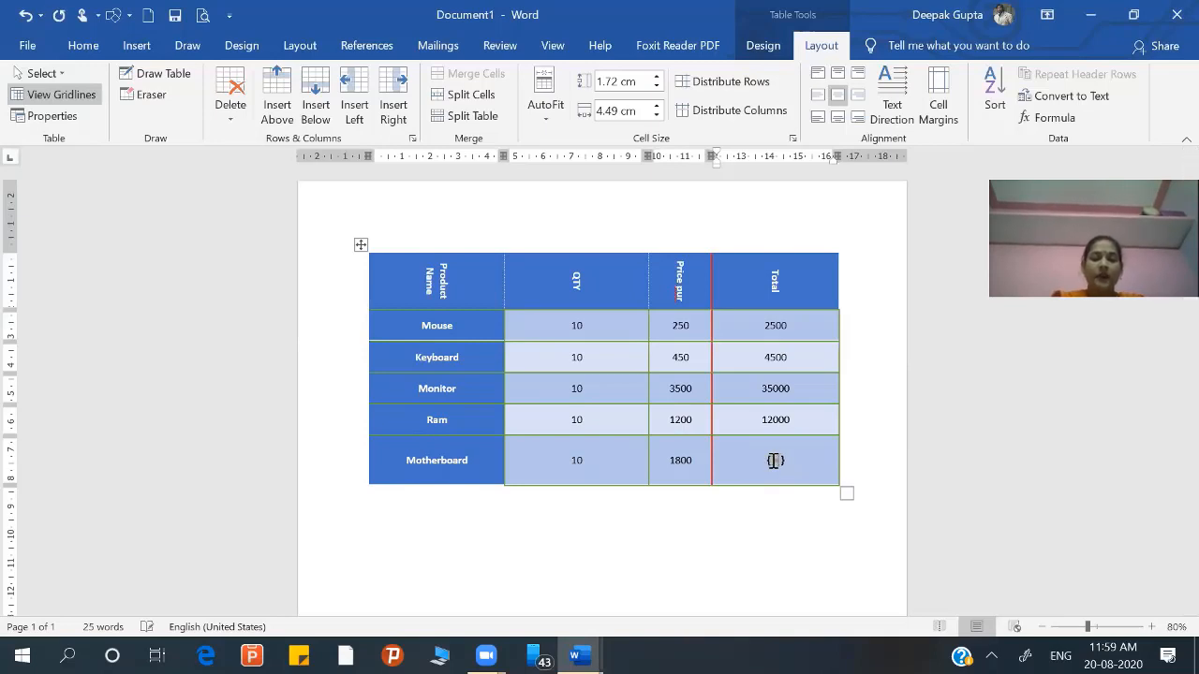
type("=produ")
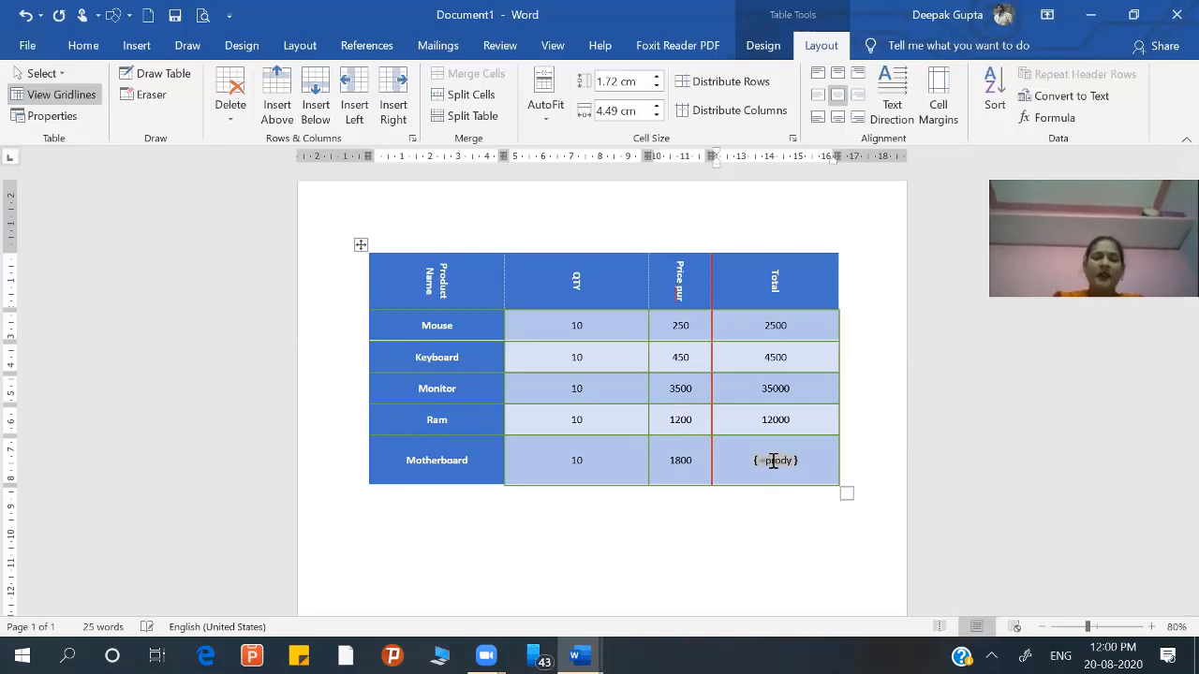
key("BackSpace")
type("uct")
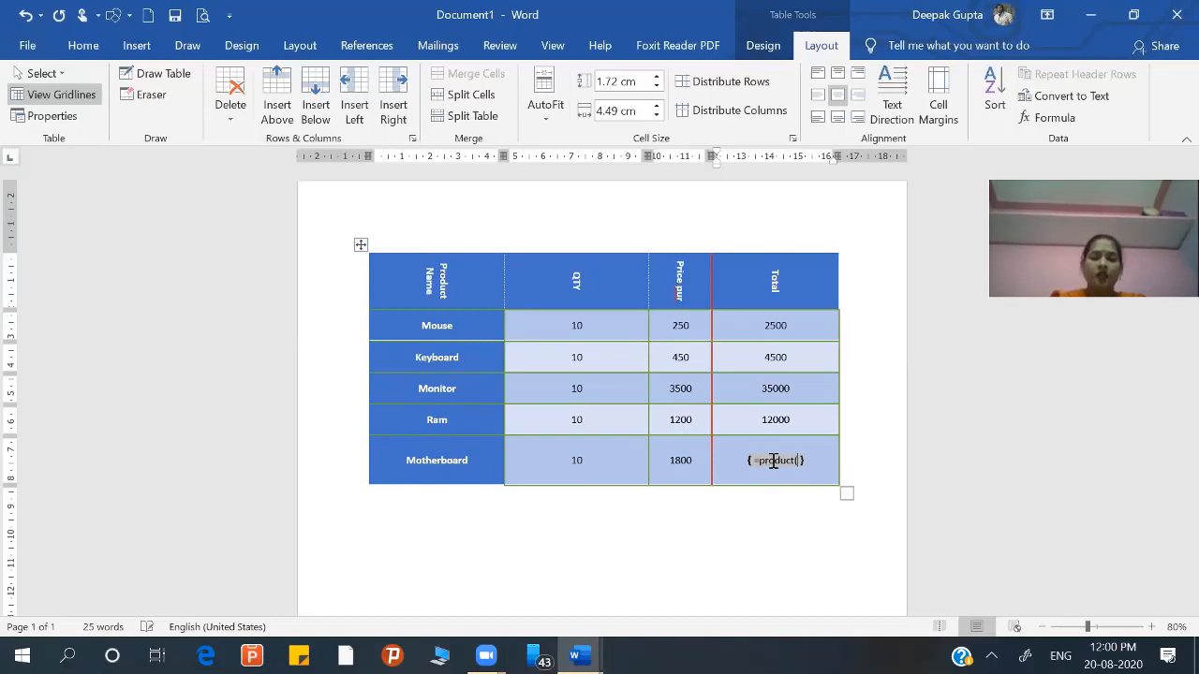
type("(left")
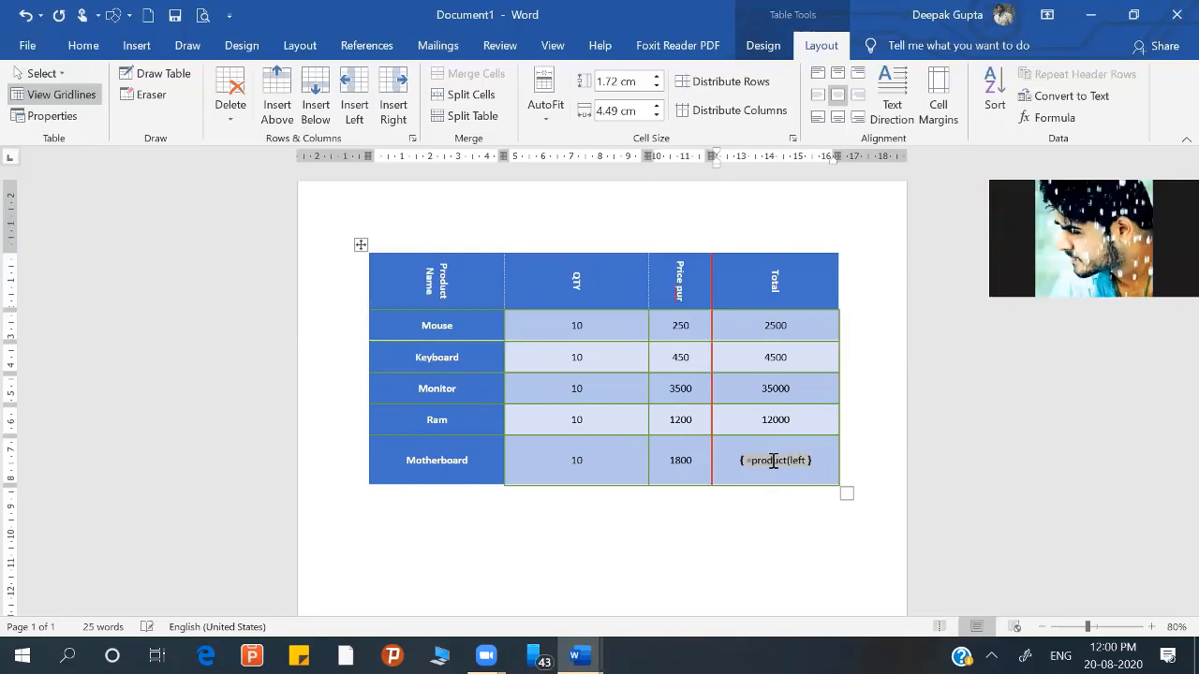
type(")")
key("F9")
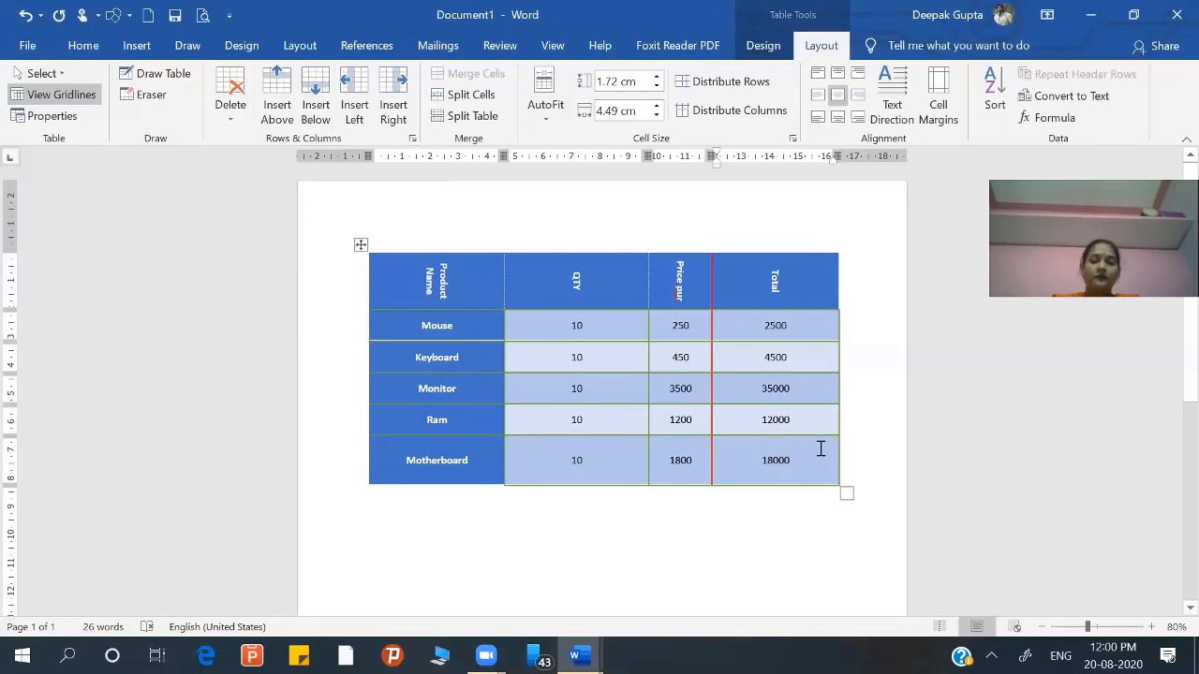
Step: Add a new row below Motherboard and enter Total Collection in its price column cell
key("Tab")
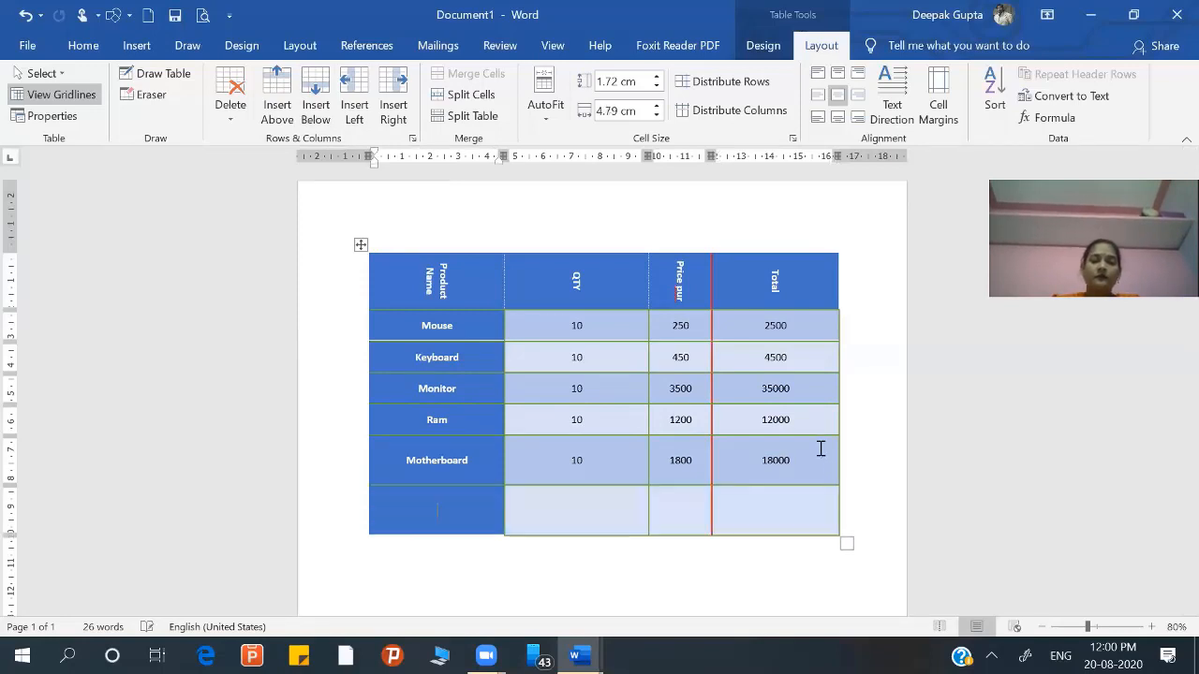
left_click(697, 507)
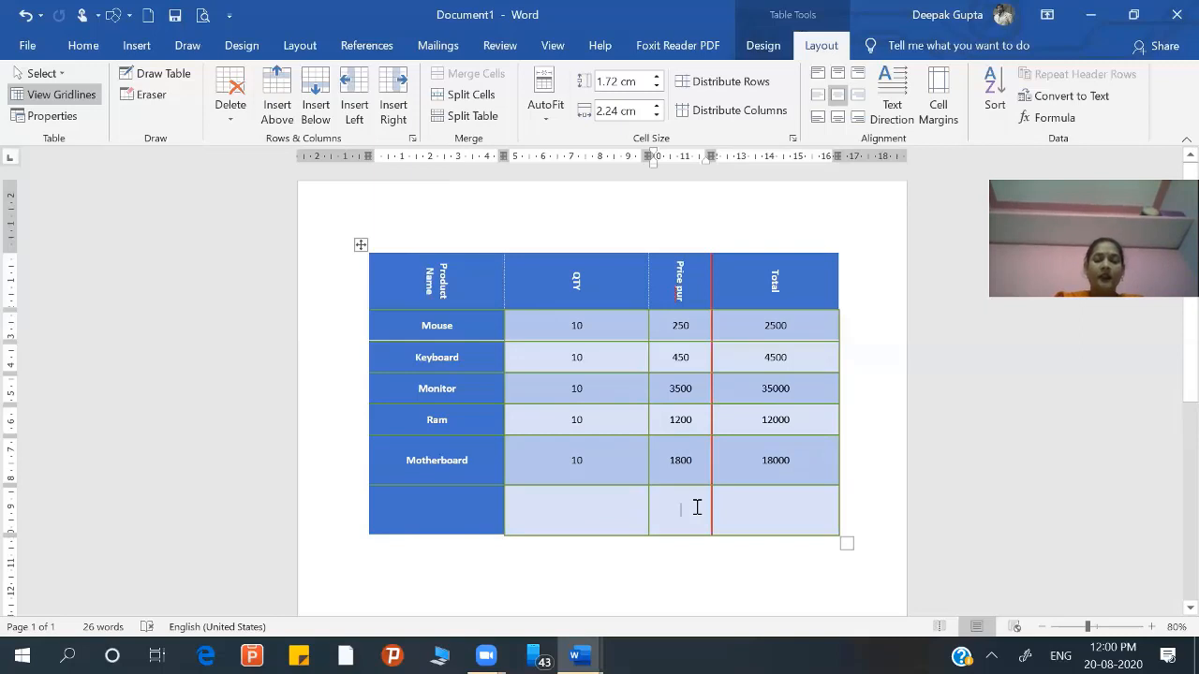
type("Total")
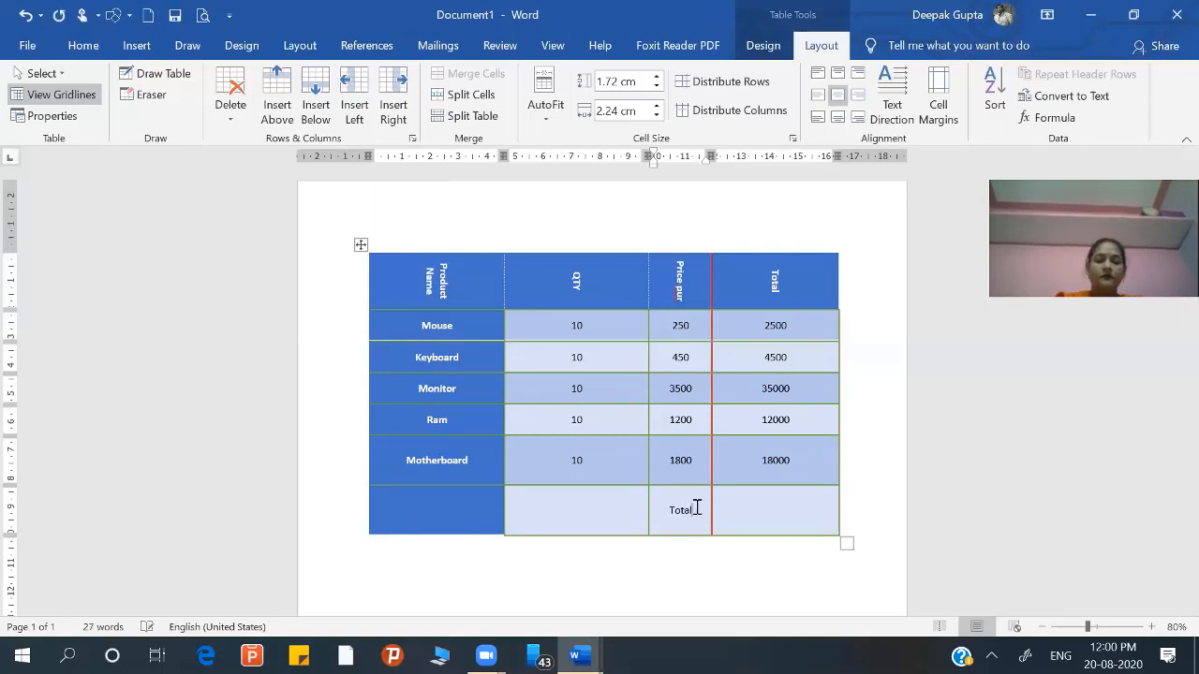
type(" C")
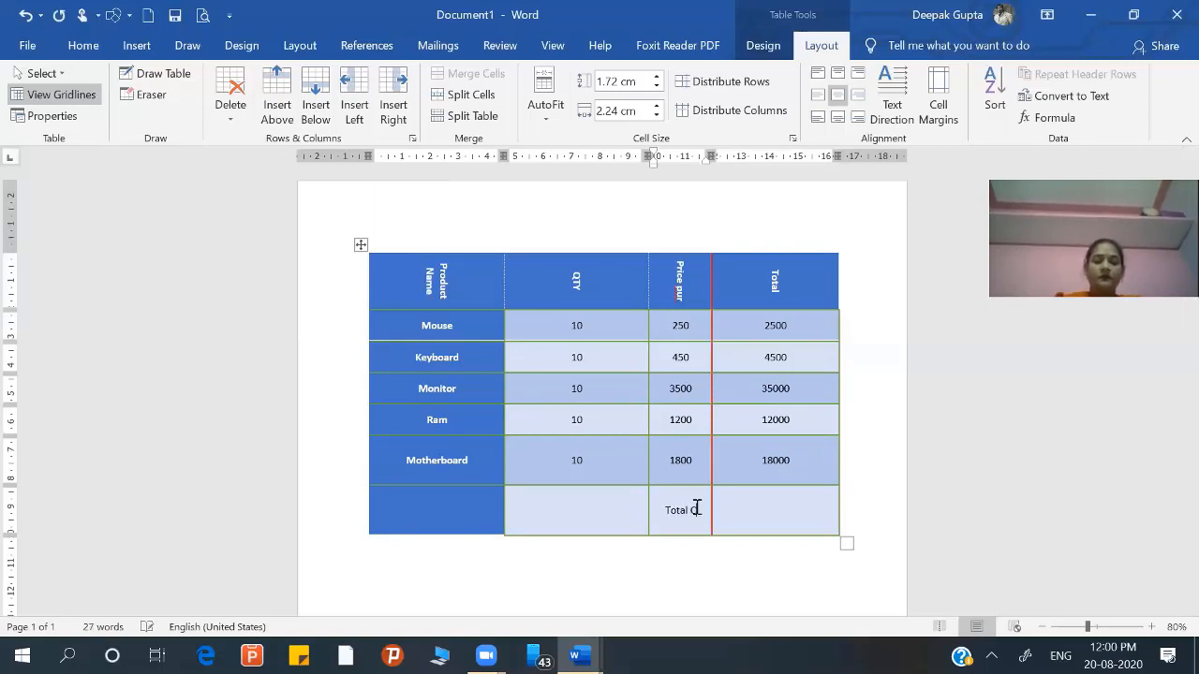
type("ollect")
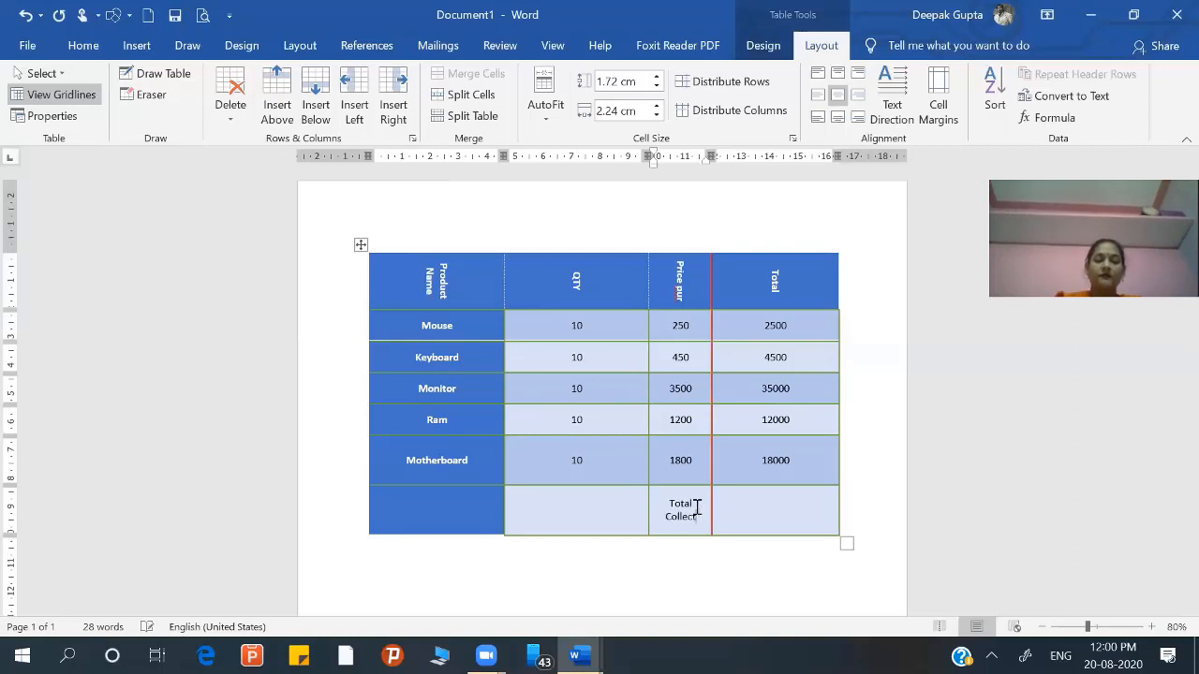
type("ion")
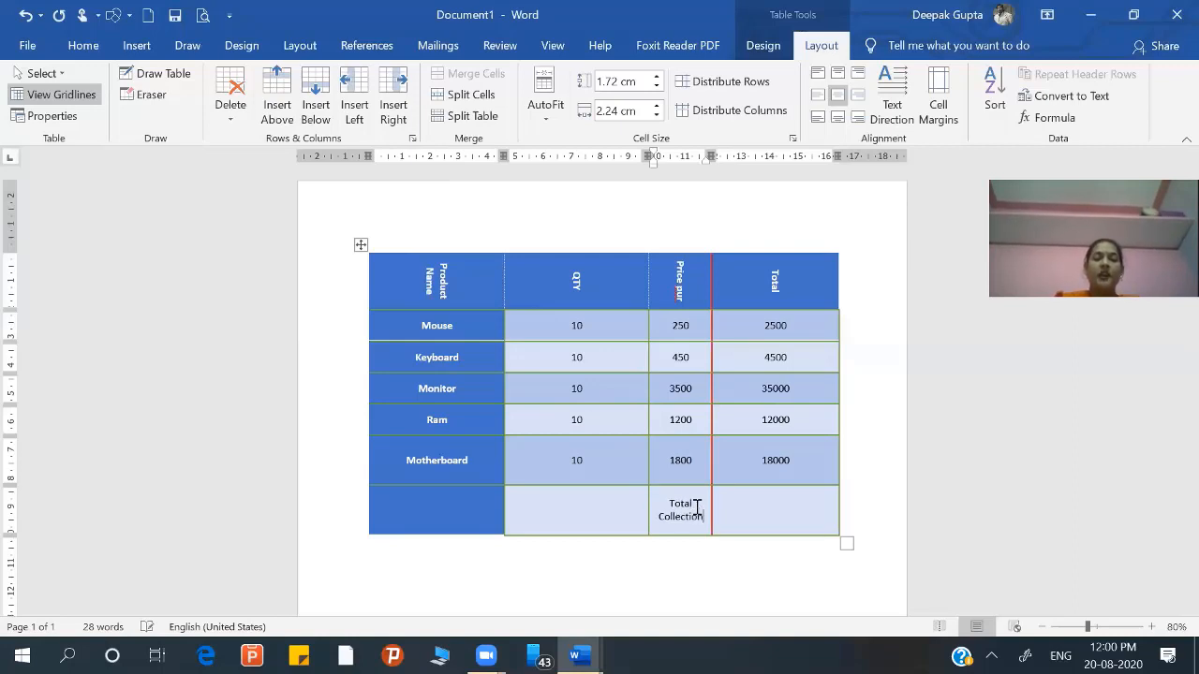
Step: Calculate the grand total in the Total Collection row's Total cell with the field code =sum(above), and update the field
left_click(798, 497)
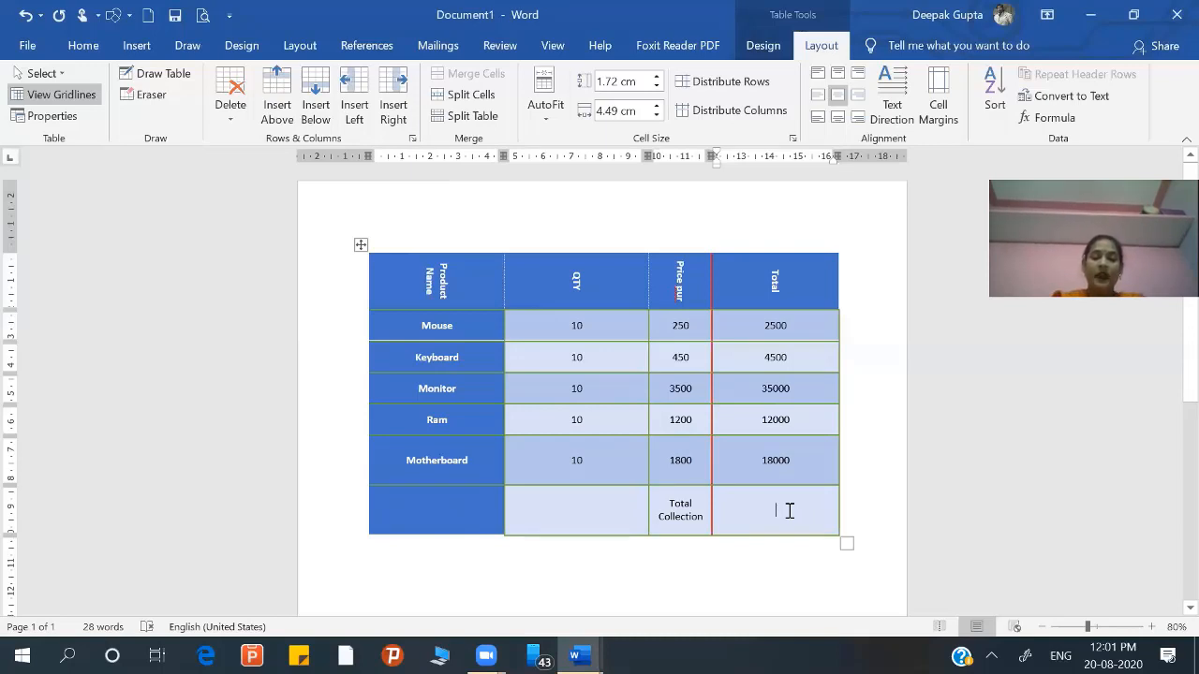
key("ctrl+F9")
type("=")
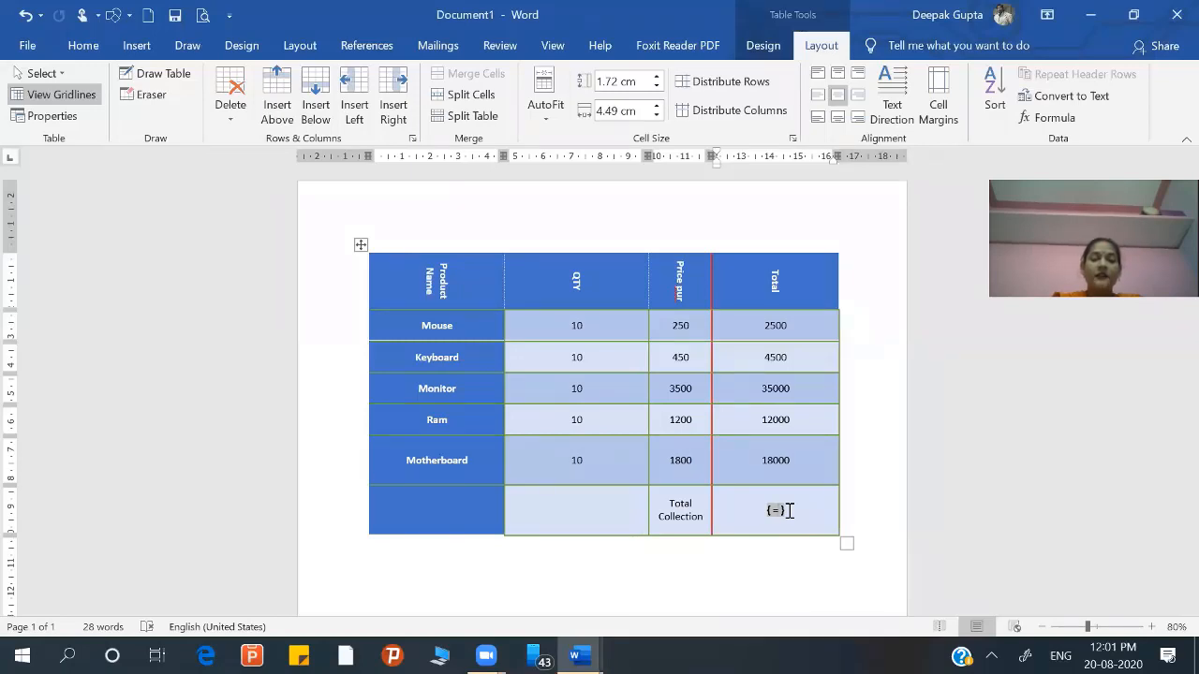
type("sum")
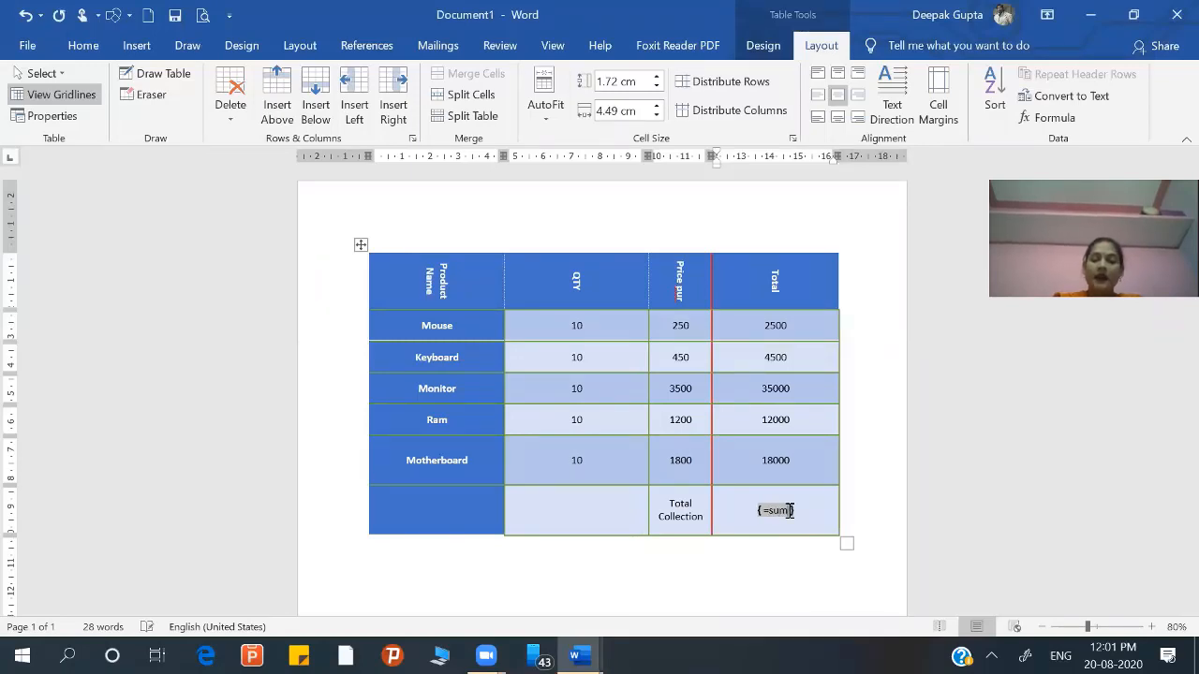
type("(")
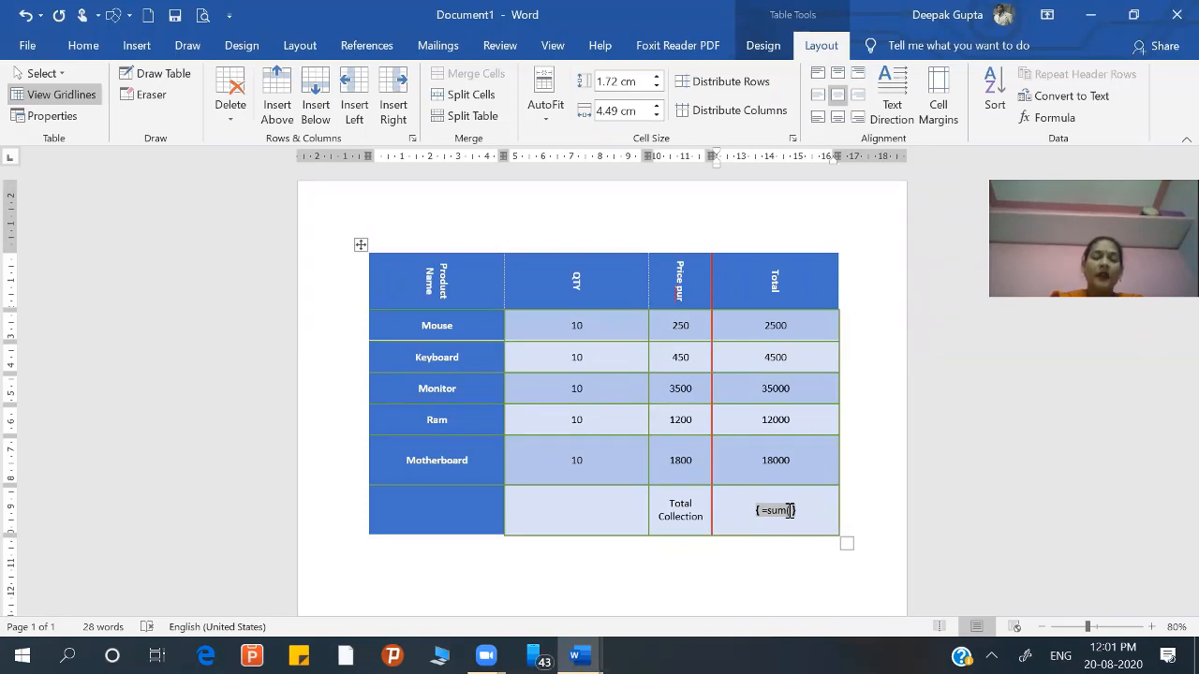
type("abov")
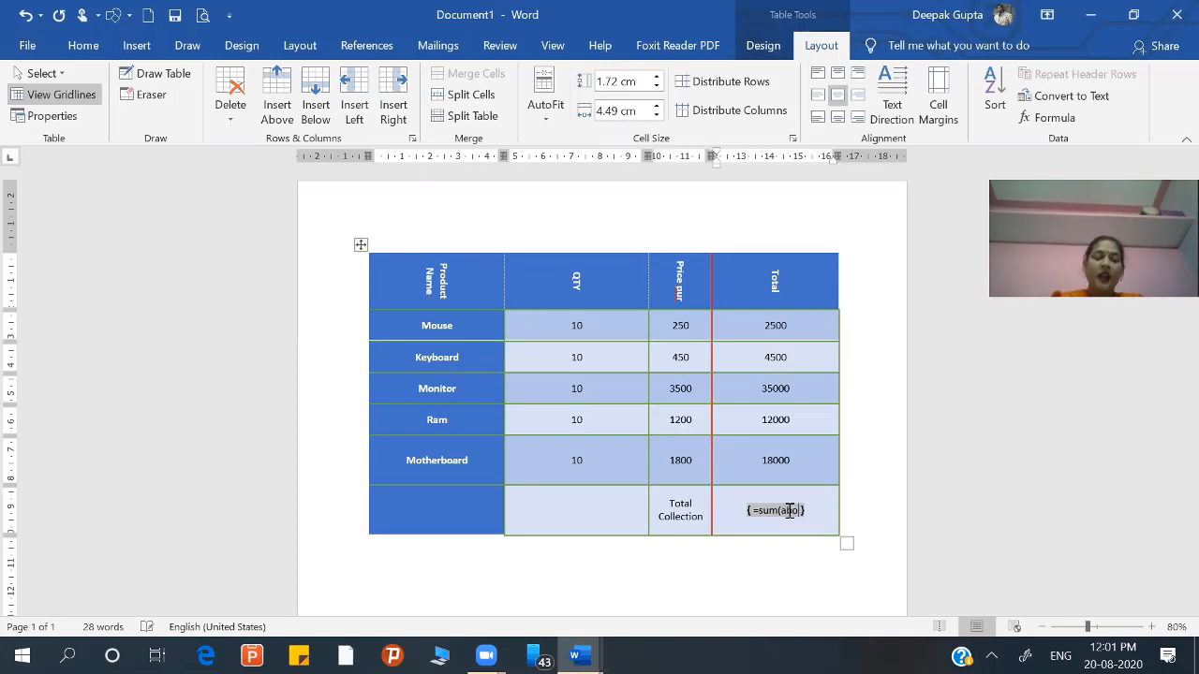
type("e")
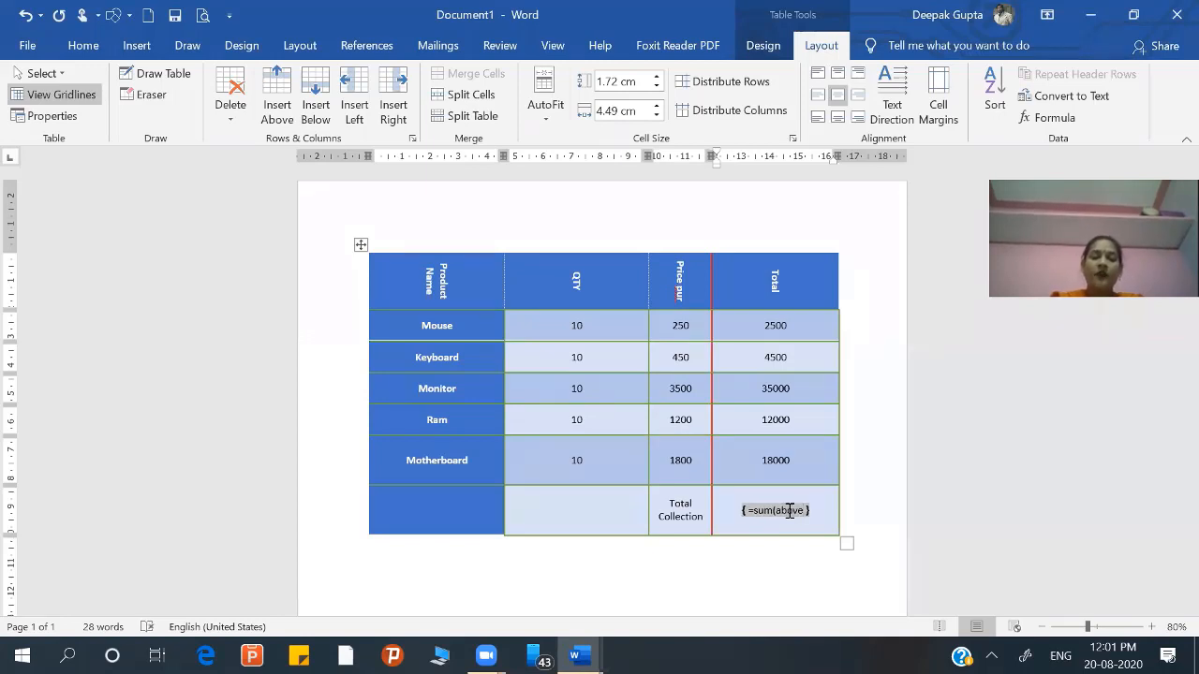
type(")")
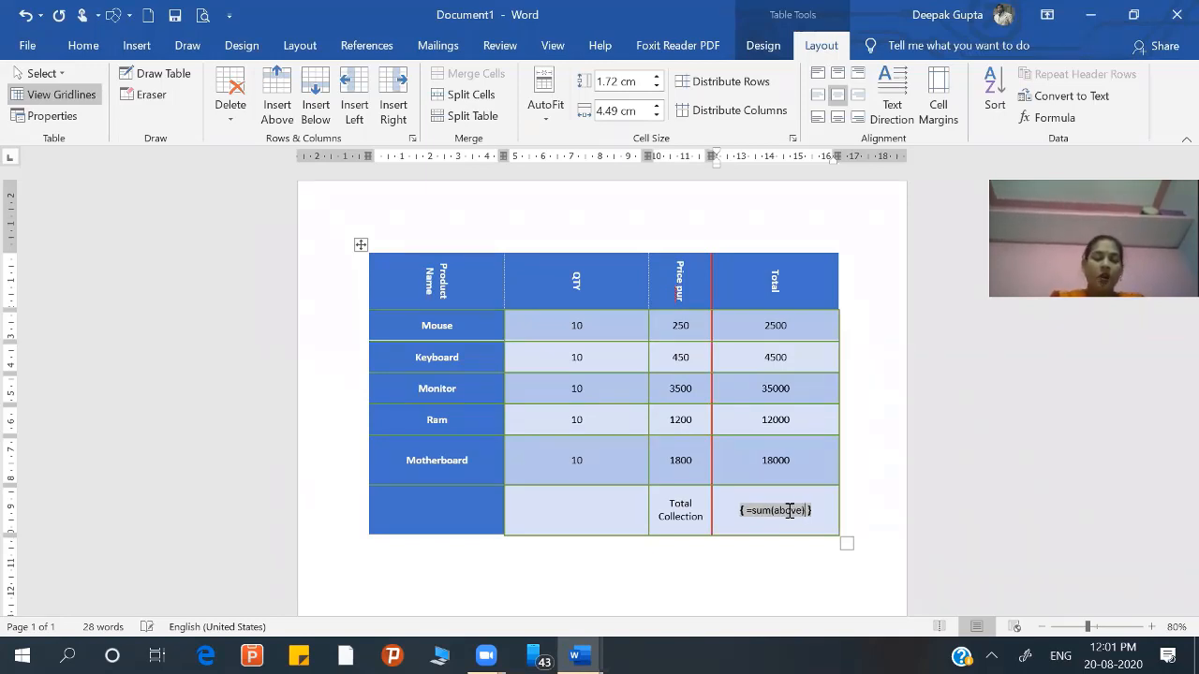
key("F9")
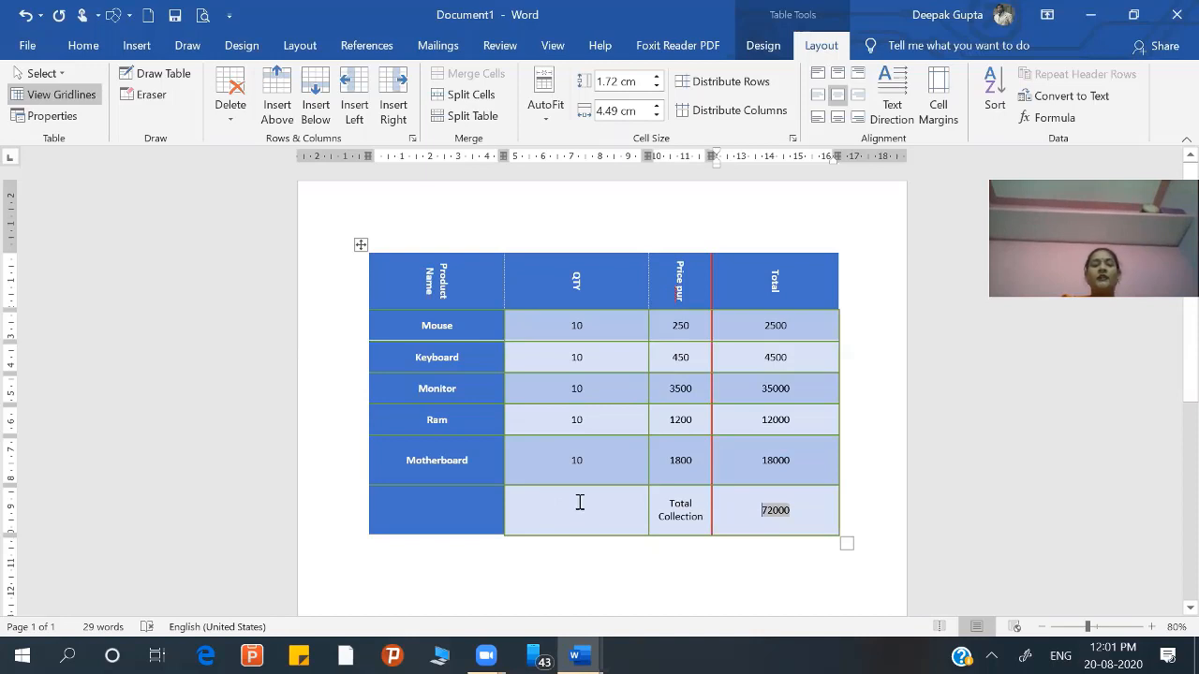
Step: Merge the Total Collection row's first three cells, from the Product Name column through the price column, into one cell
left_click(465, 506)
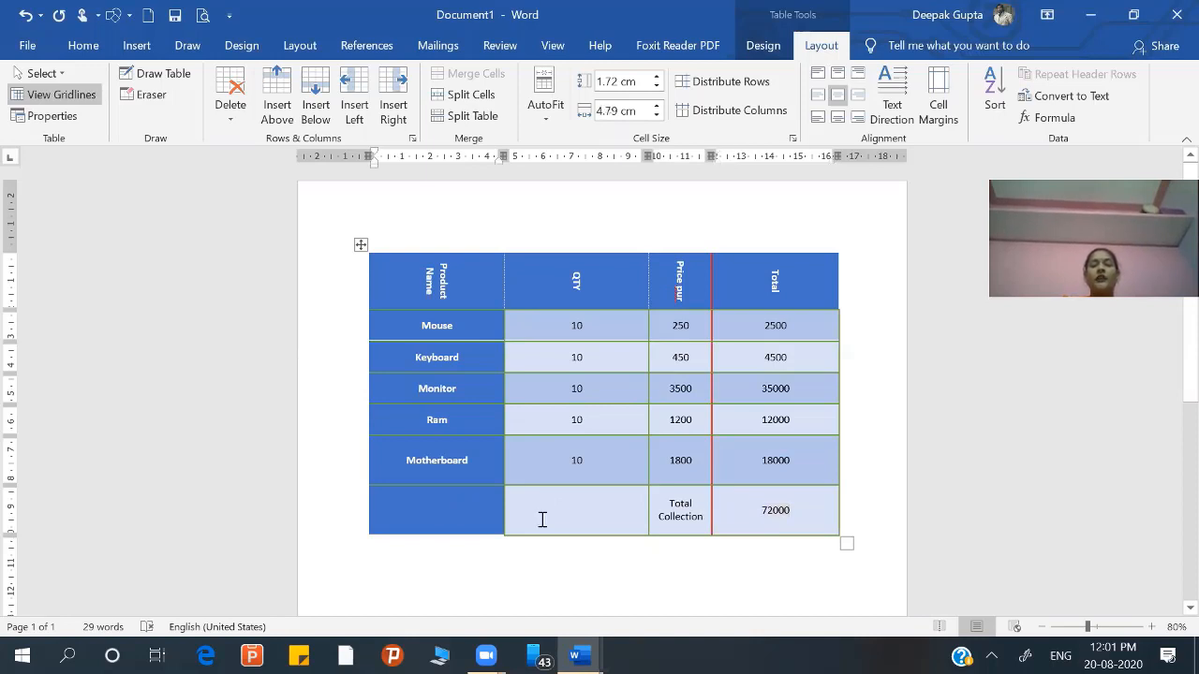
left_click(689, 504)
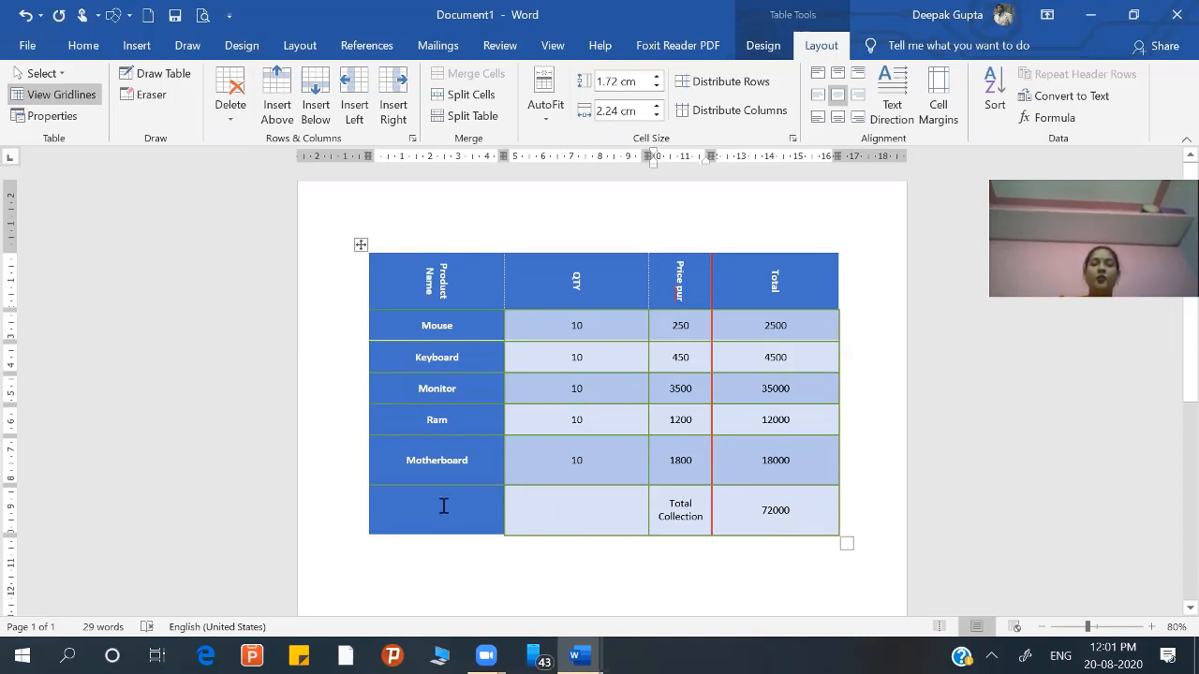
left_click_drag(444, 503, 684, 518)
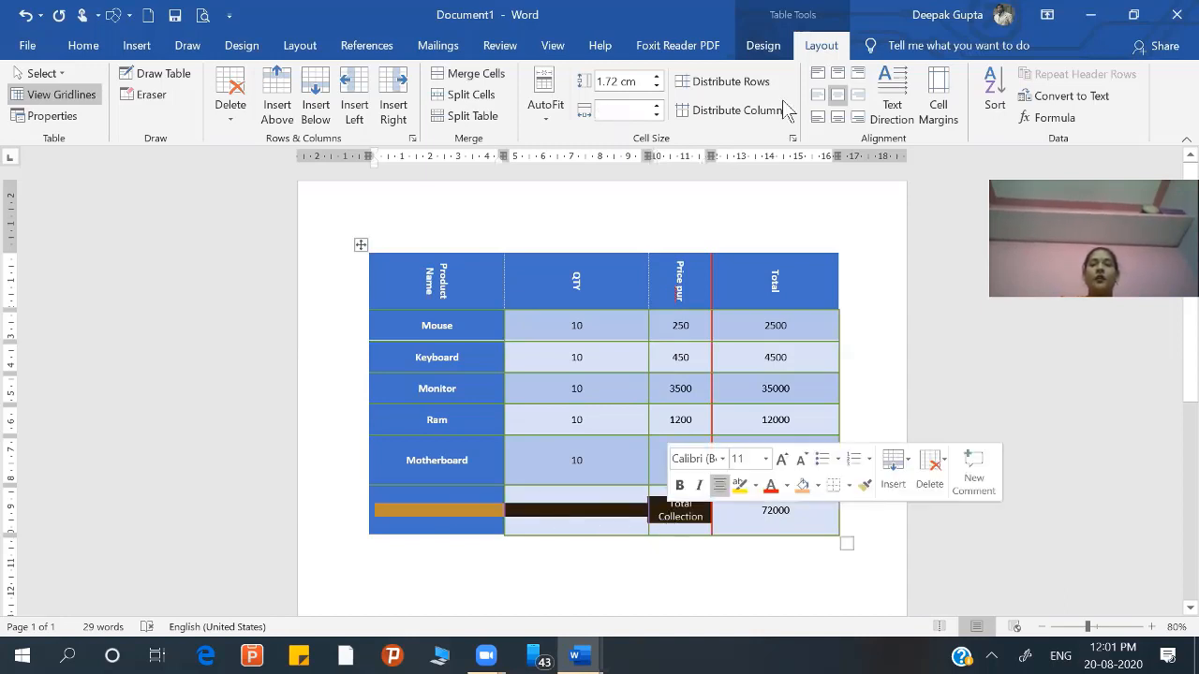
left_click(499, 77)
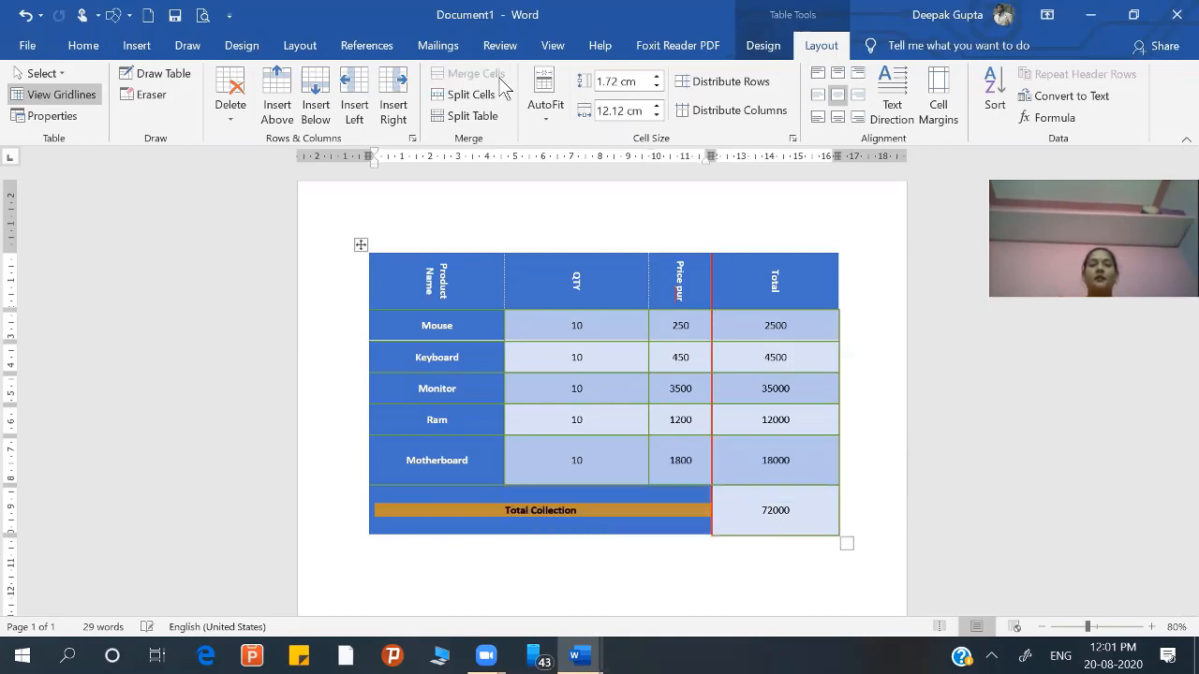
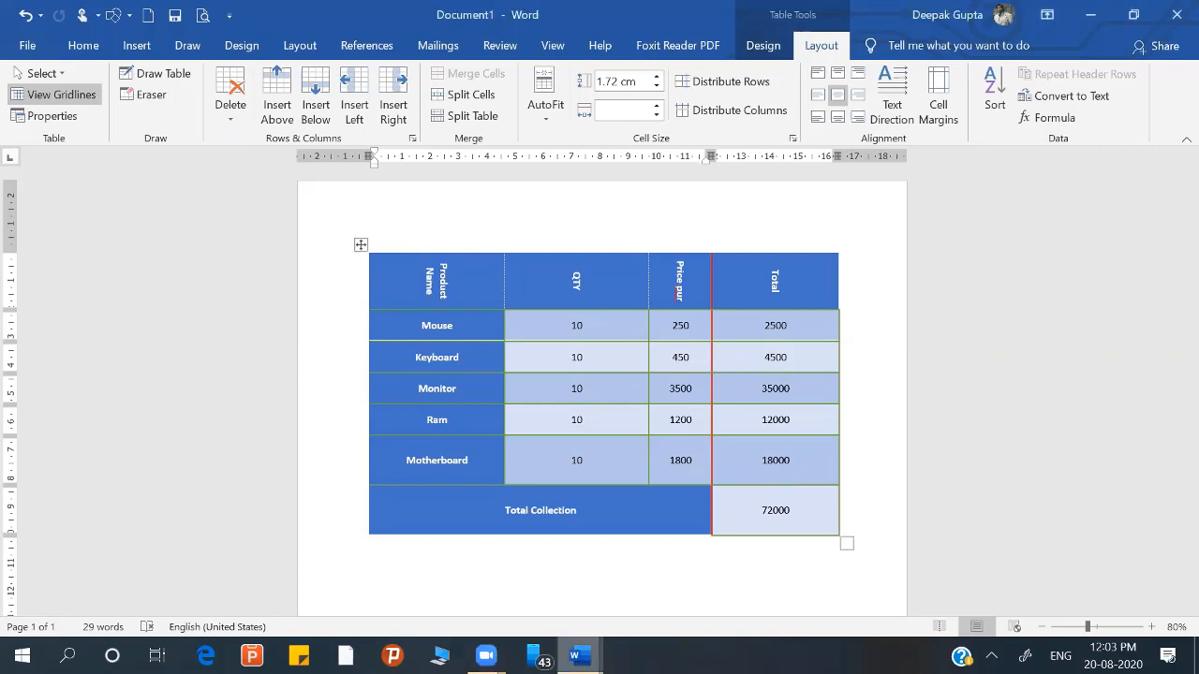
Step: Add a blank second page to the document after the product table
mouse_move(580, 656)
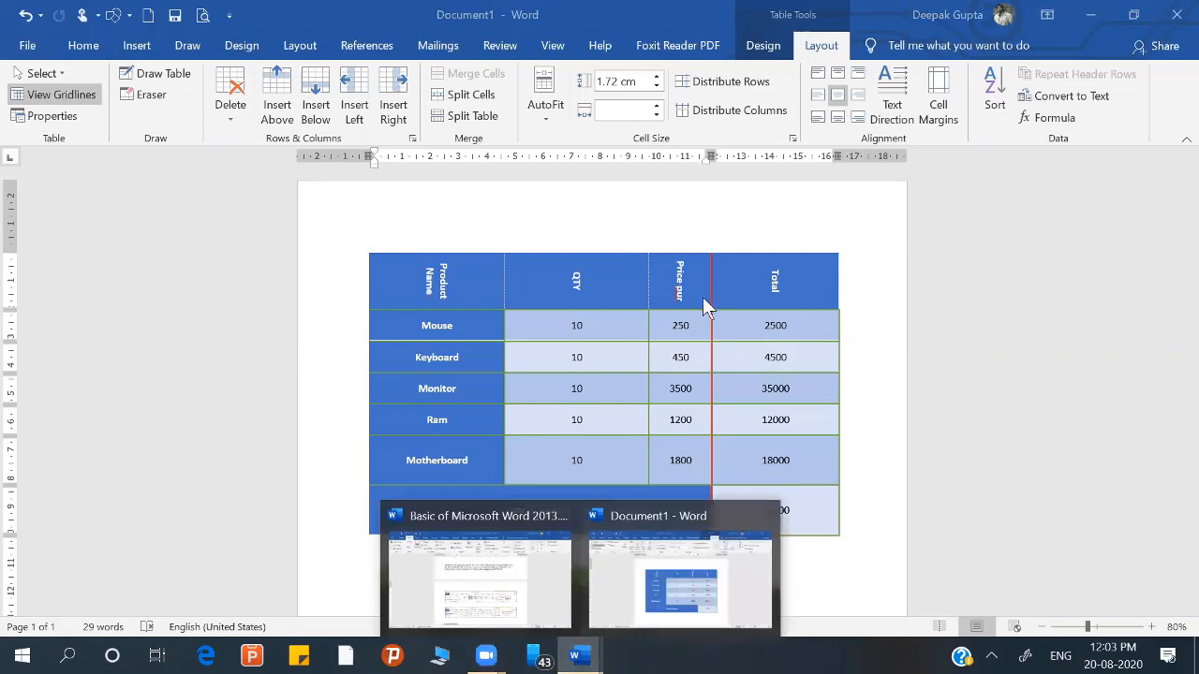
left_click(369, 582)
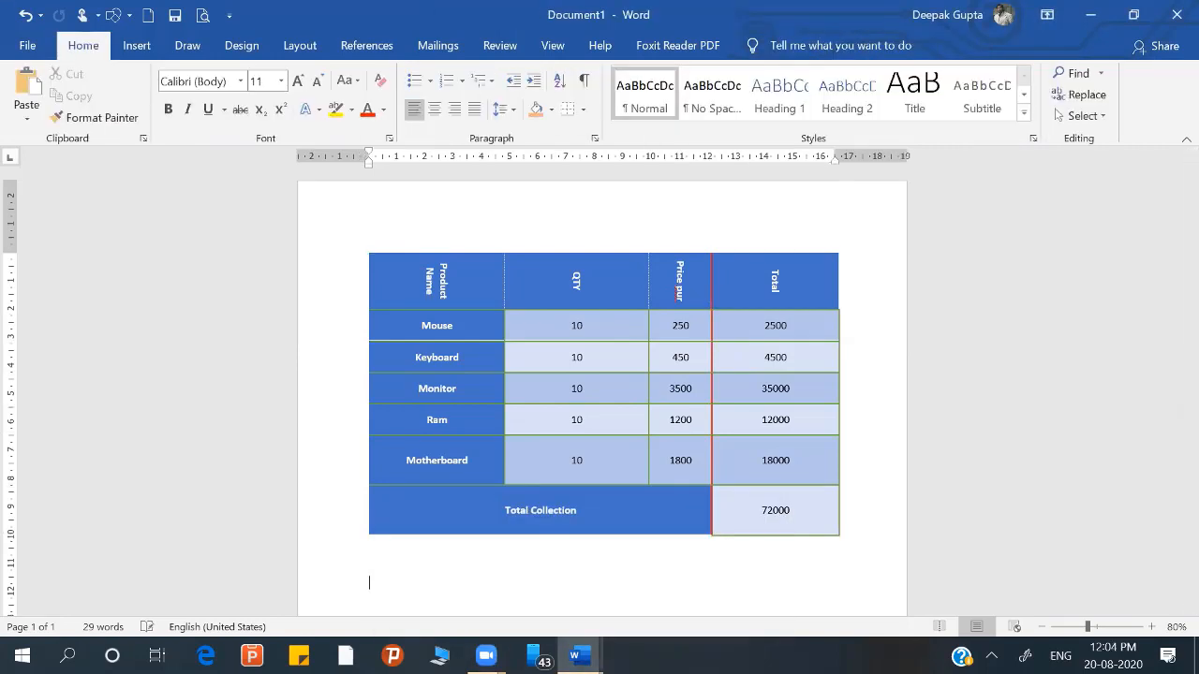
scroll(369, 589, "down", 3)
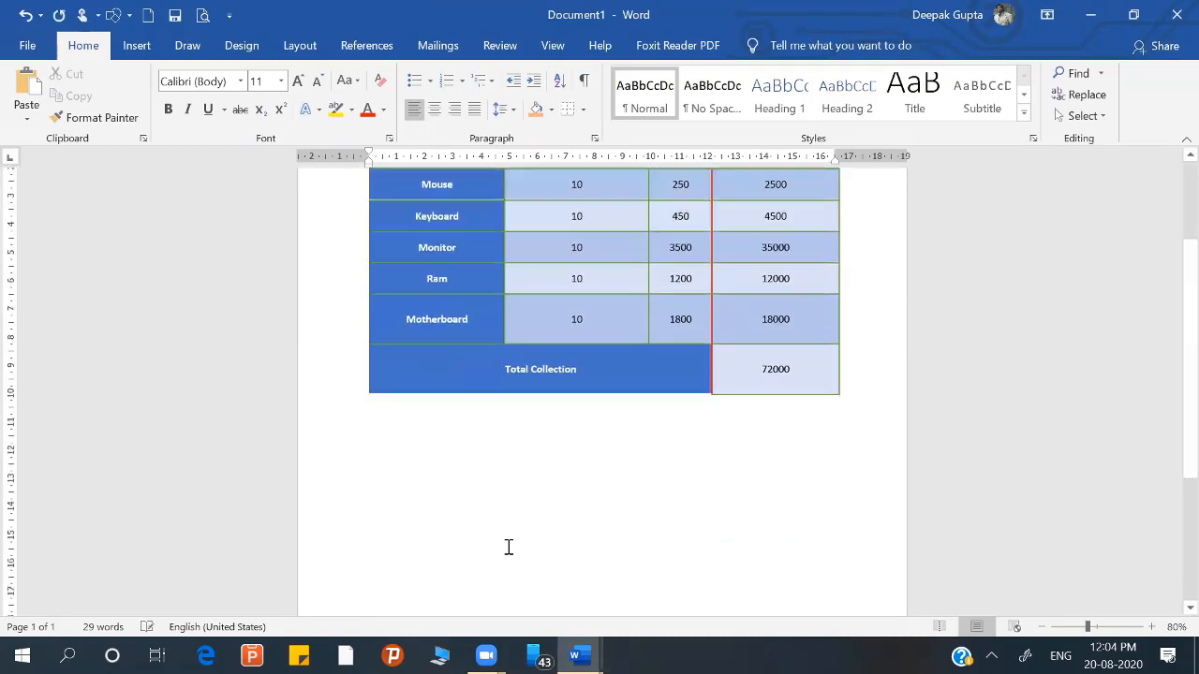
scroll(509, 547, "down", 6)
scroll(1179, 614, "down", 5)
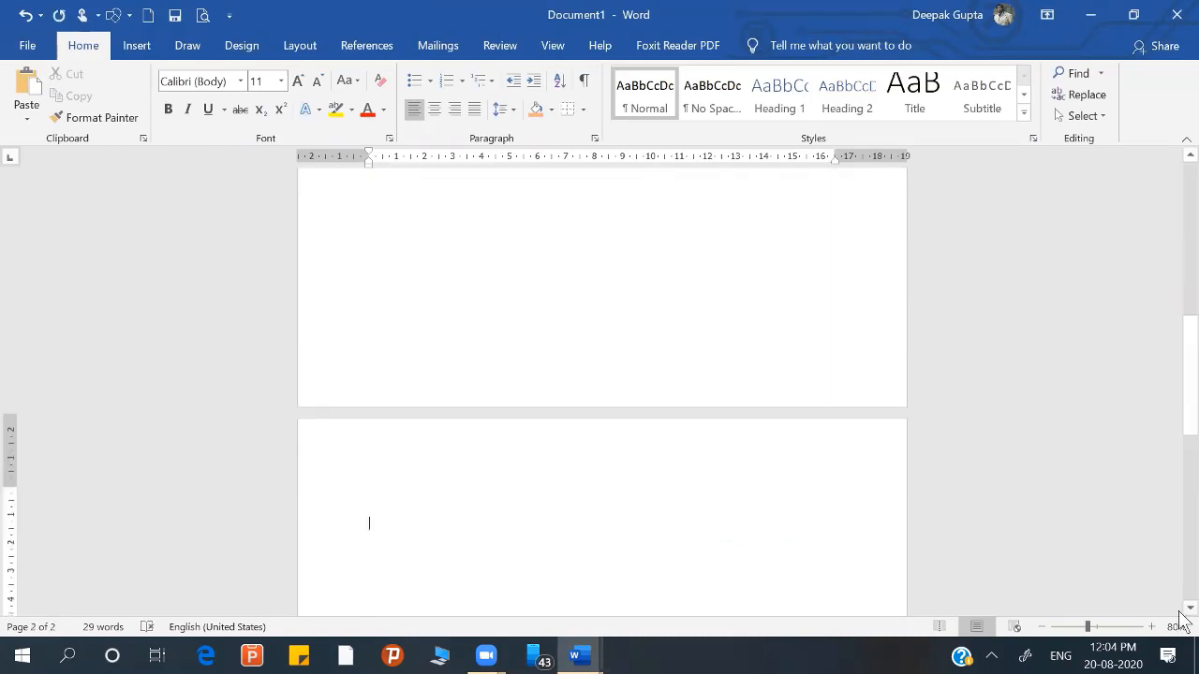
scroll(1179, 613, "down", 3)
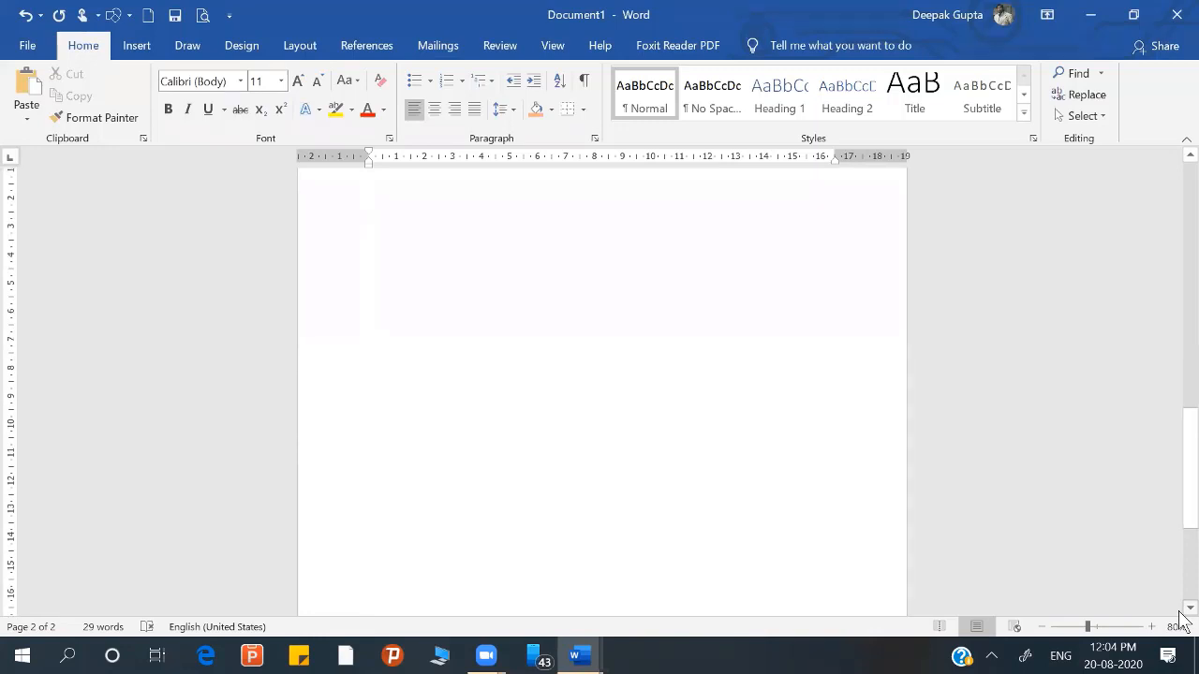
Step: Draw a new table's outer border on the blank second page, about 15.12 cm wide and 14.71 cm high
left_click(1043, 628)
left_click(1043, 627)
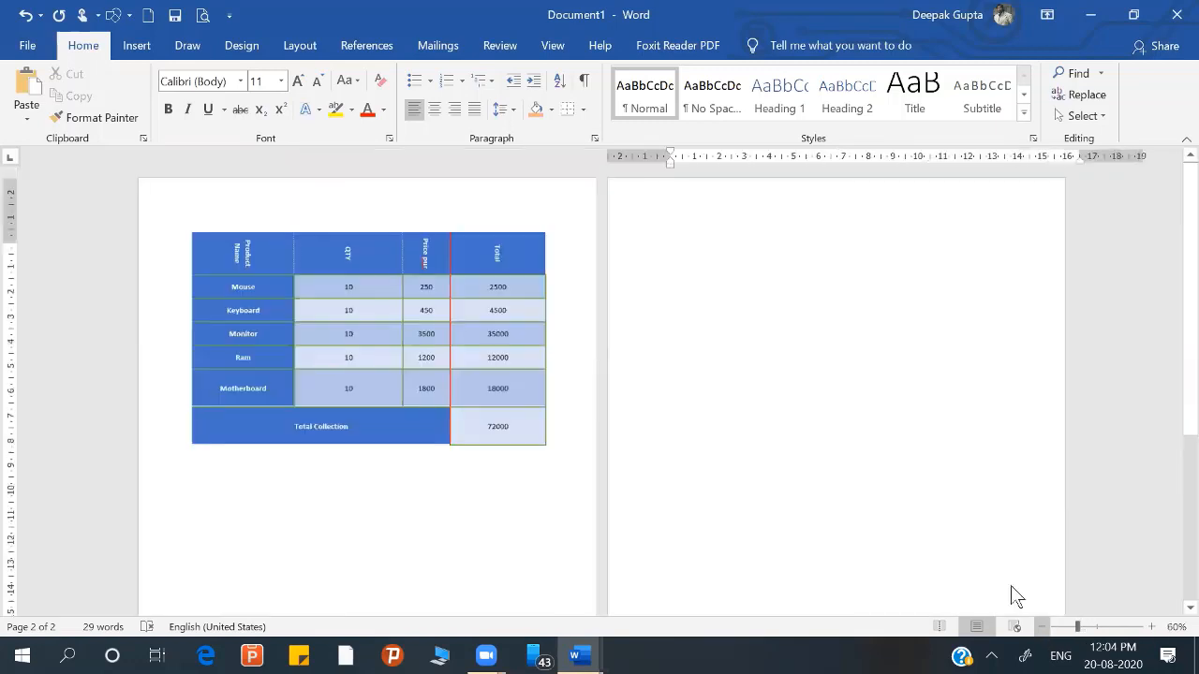
left_click(136, 47)
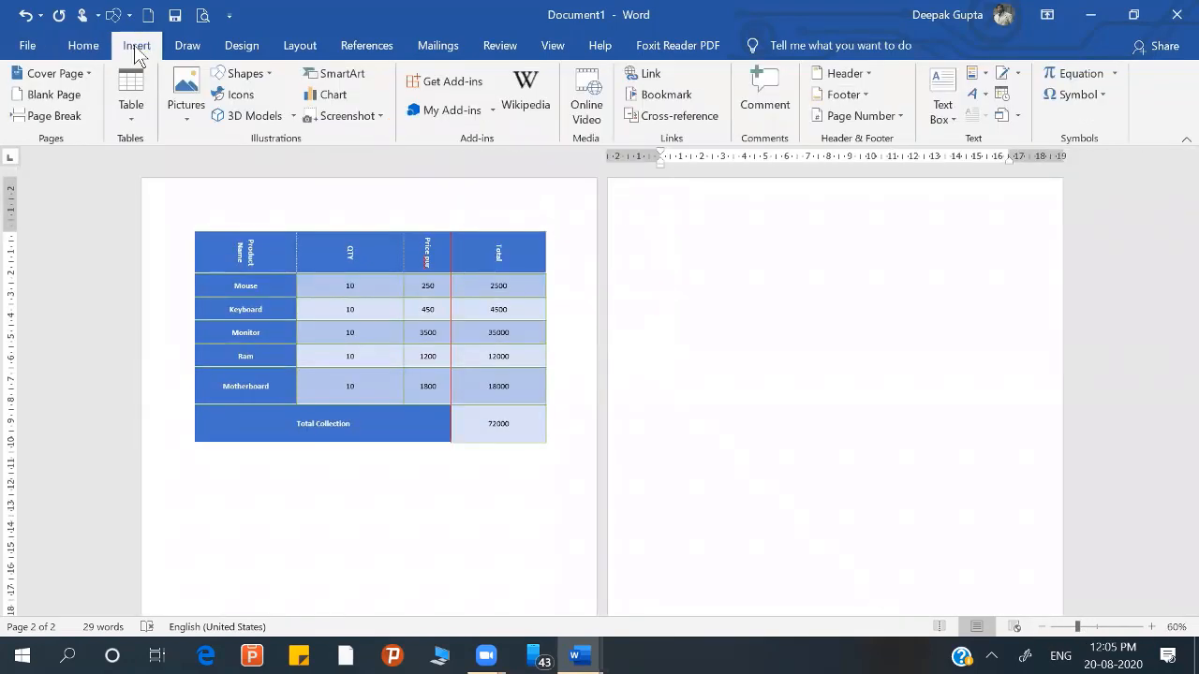
left_click(128, 120)
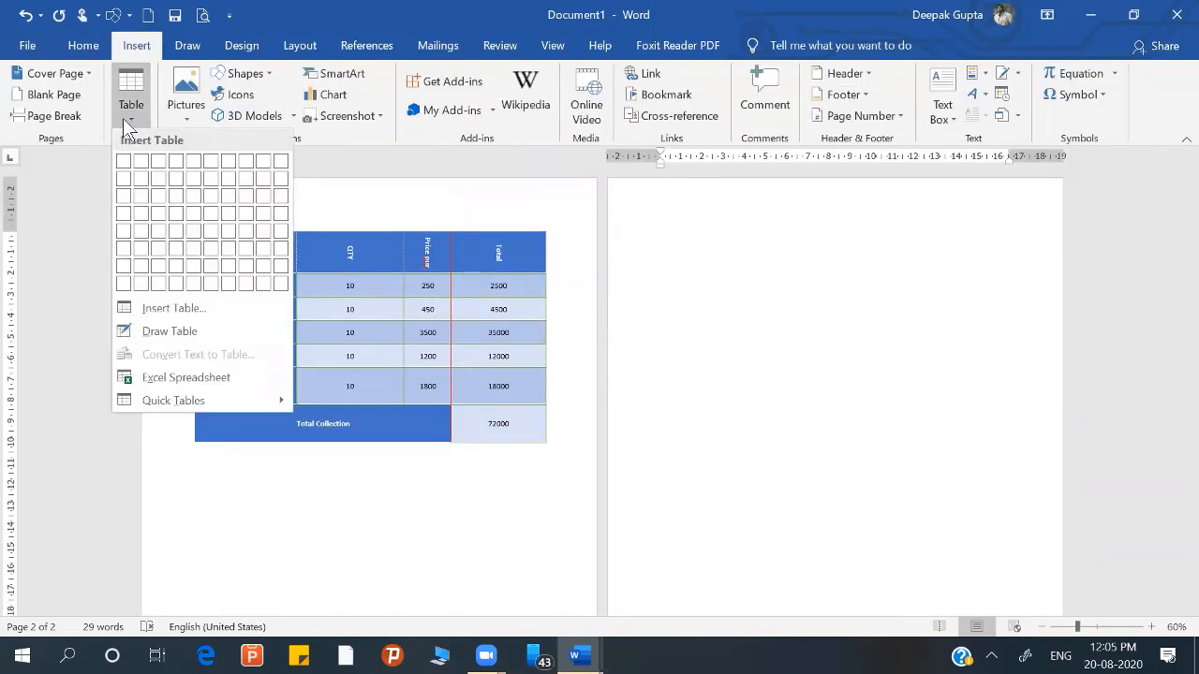
left_click(135, 333)
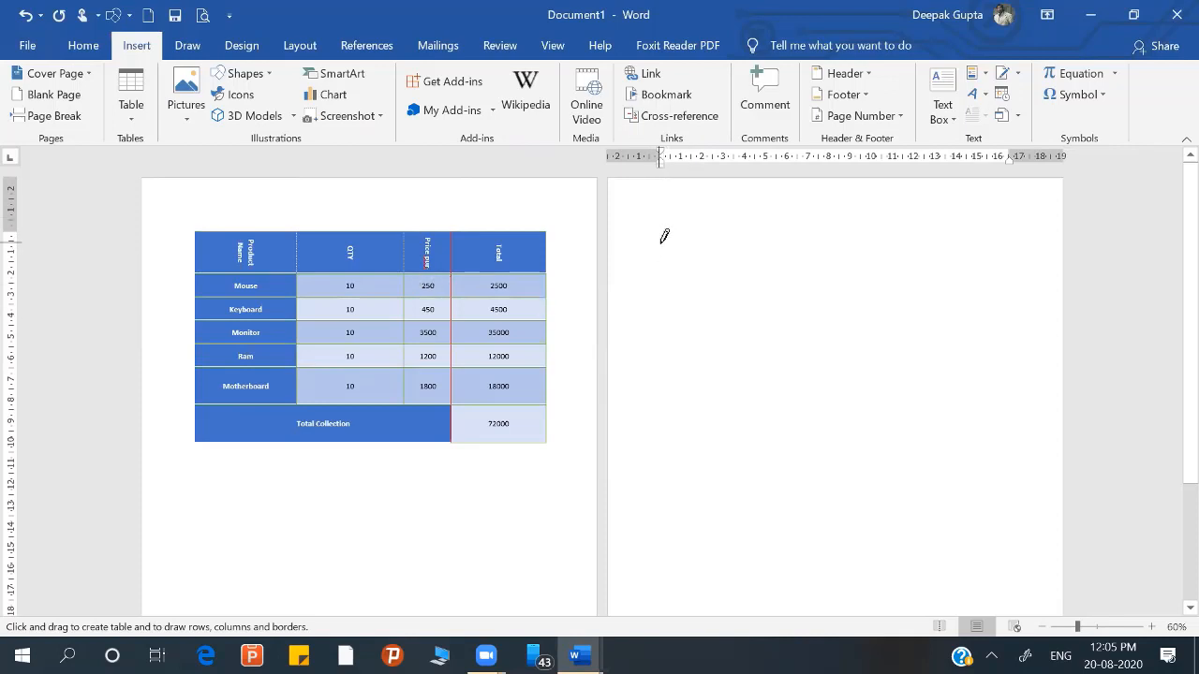
mouse_move(662, 243)
left_mouse_down()
mouse_move(667, 353)
mouse_move(728, 489)
mouse_move(915, 555)
mouse_move(986, 557)
left_mouse_up()
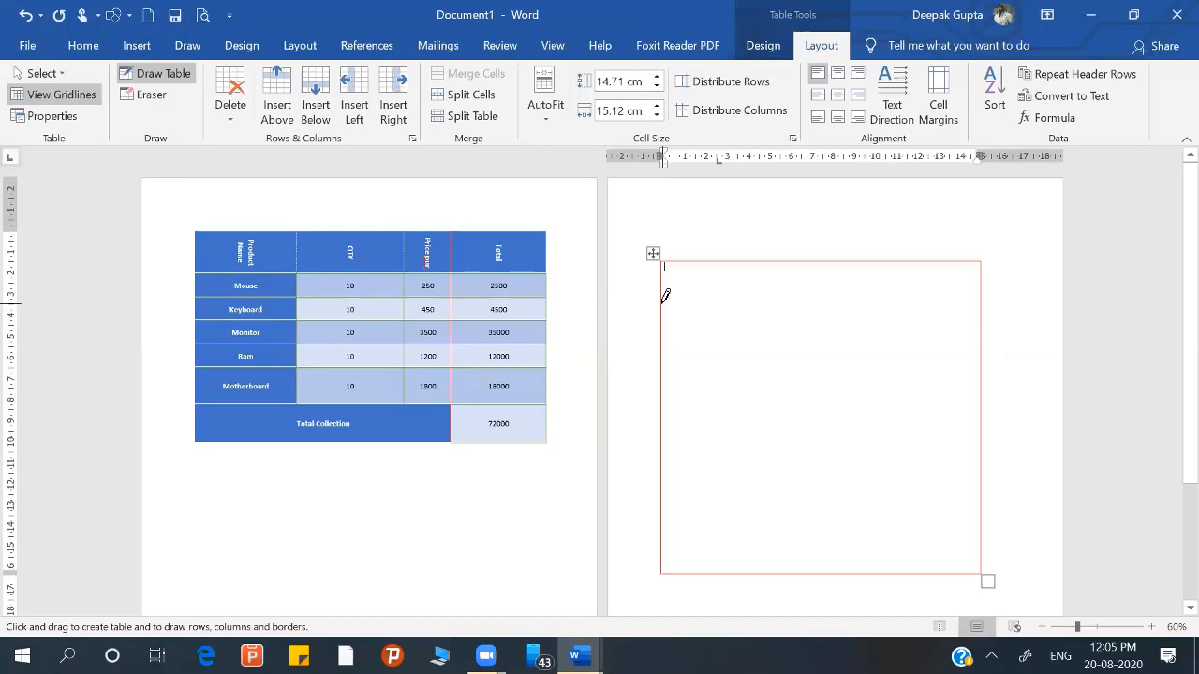
Step: Draw lines forming three upper rows about 1.92, 2.24 and 1.15 cm high, and split the second row into two cells near its middle
mouse_move(665, 296)
left_mouse_down()
mouse_move(790, 263)
mouse_move(851, 291)
mouse_move(808, 298)
left_mouse_up()
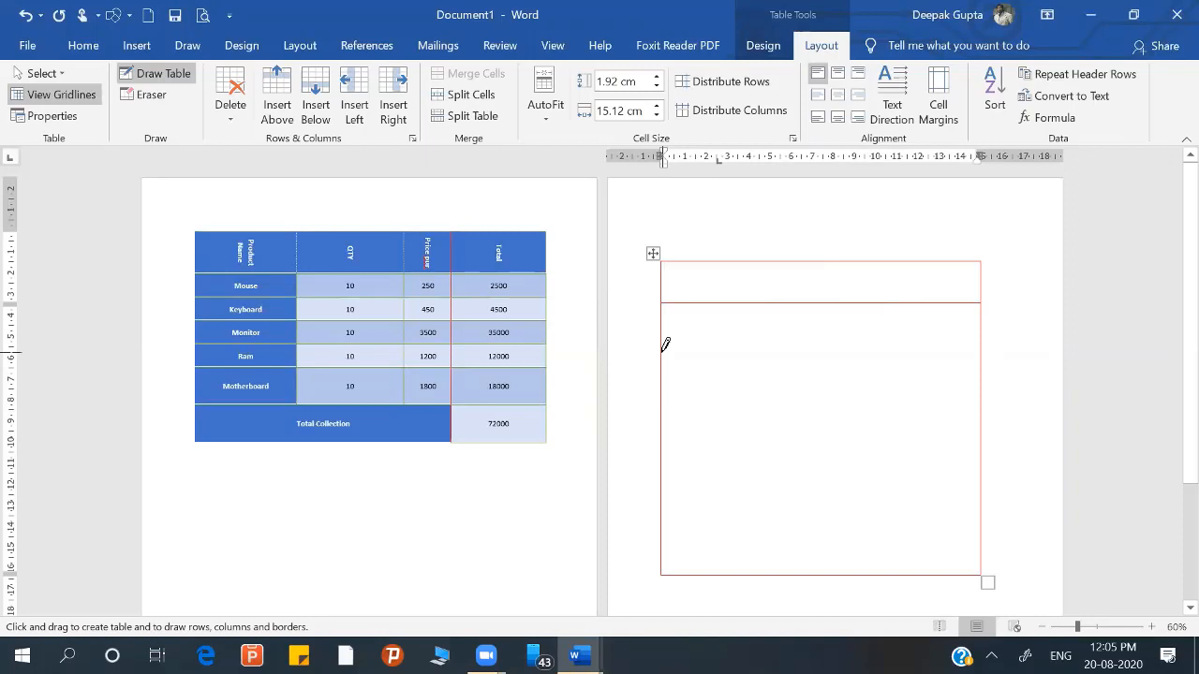
left_click_drag(665, 345, 799, 353)
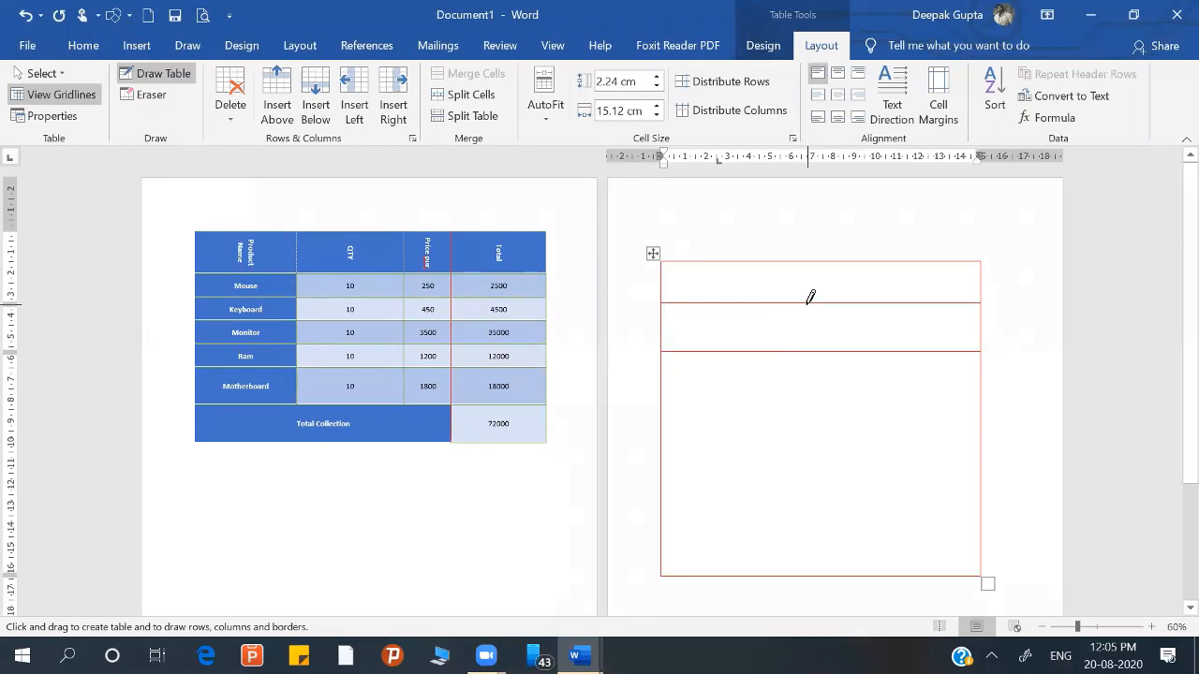
left_click_drag(821, 305, 824, 348)
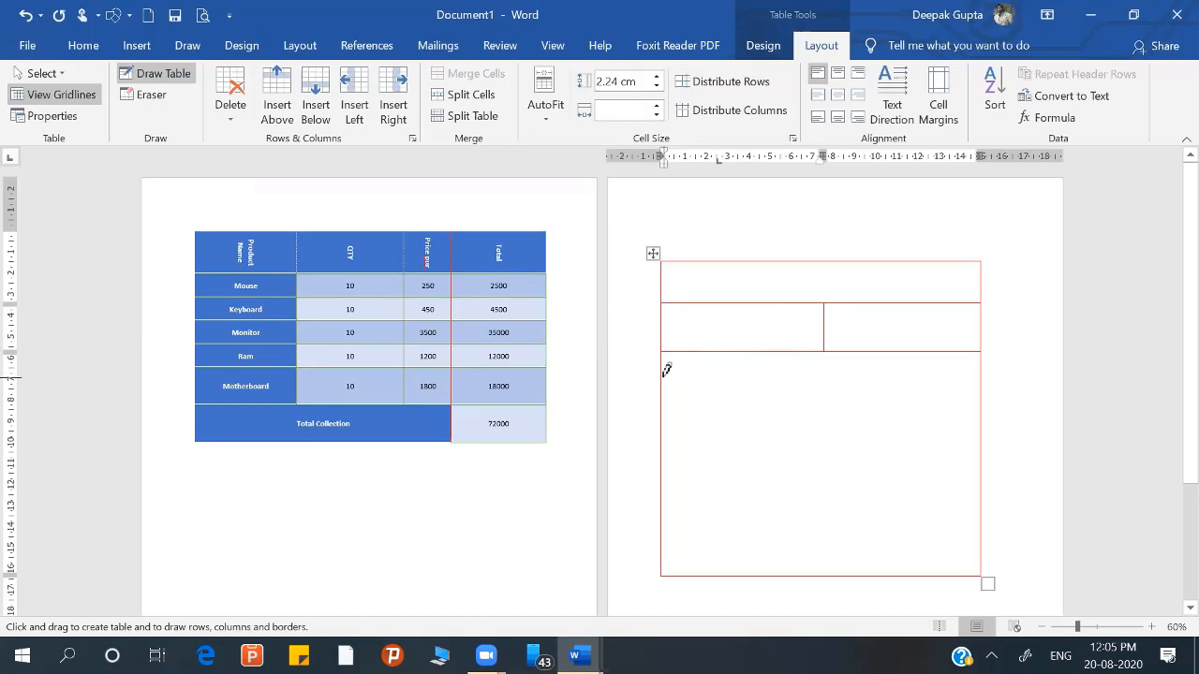
left_click_drag(666, 371, 810, 371)
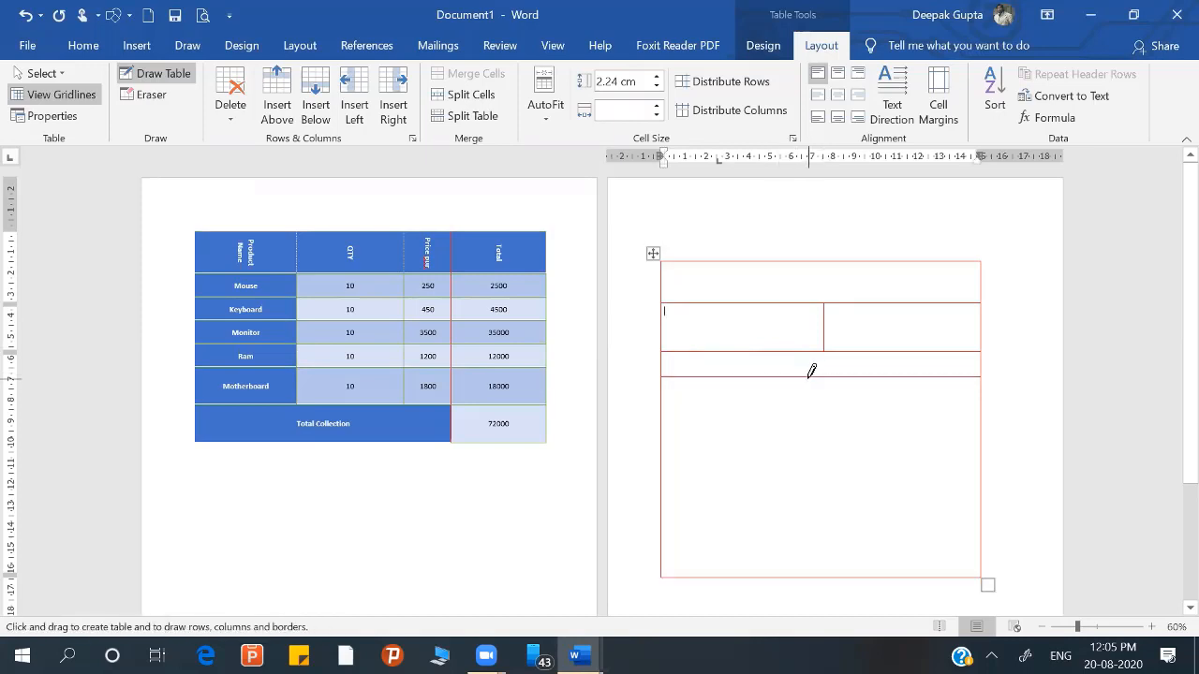
Step: Draw five vertical lines through the third and fourth rows, dividing both into six columns with a wide second column
left_click(712, 357)
left_click_drag(695, 352, 690, 450)
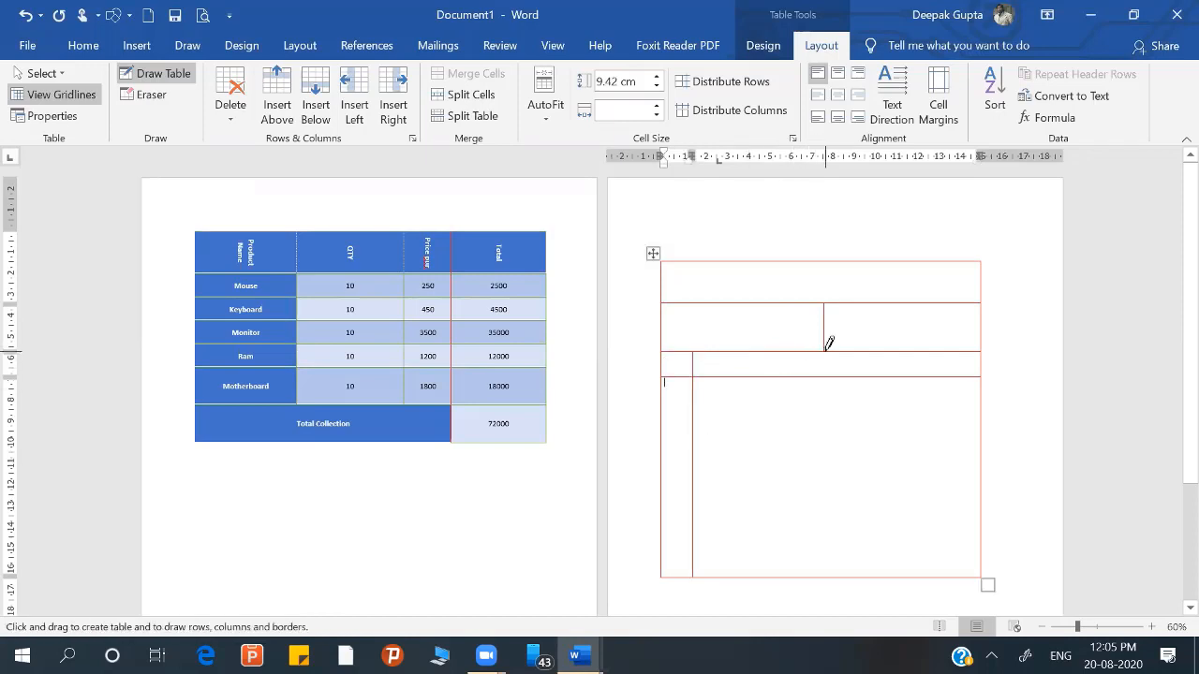
left_click_drag(829, 343, 825, 423)
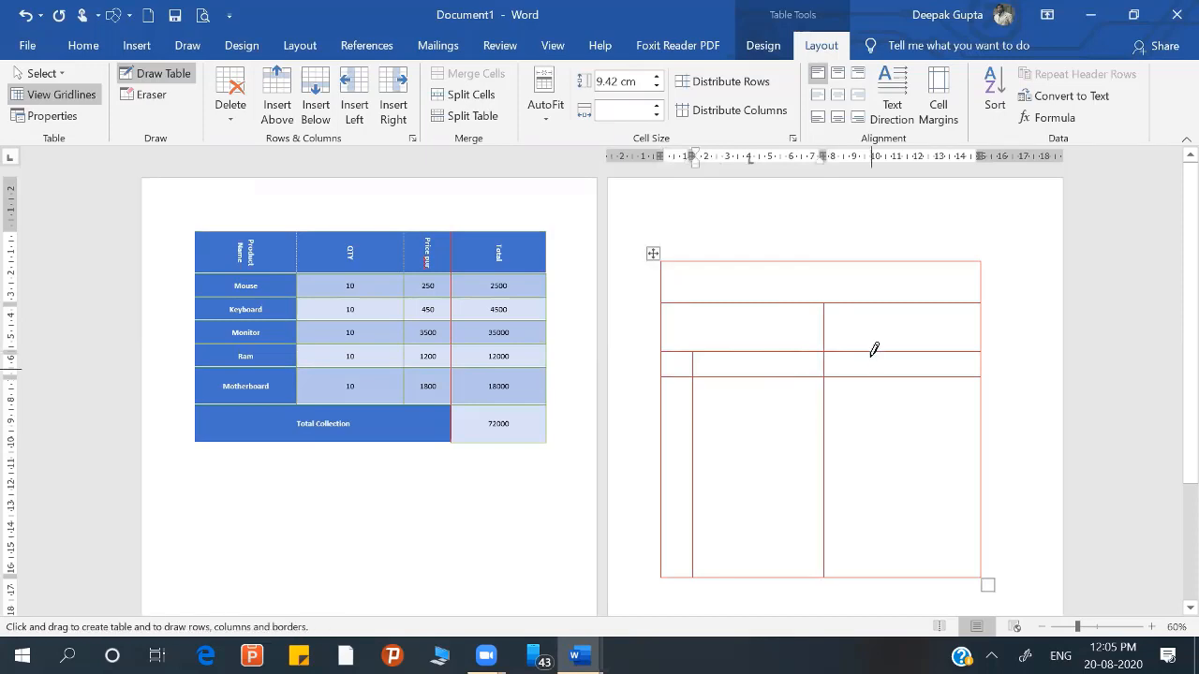
left_click_drag(874, 346, 881, 428)
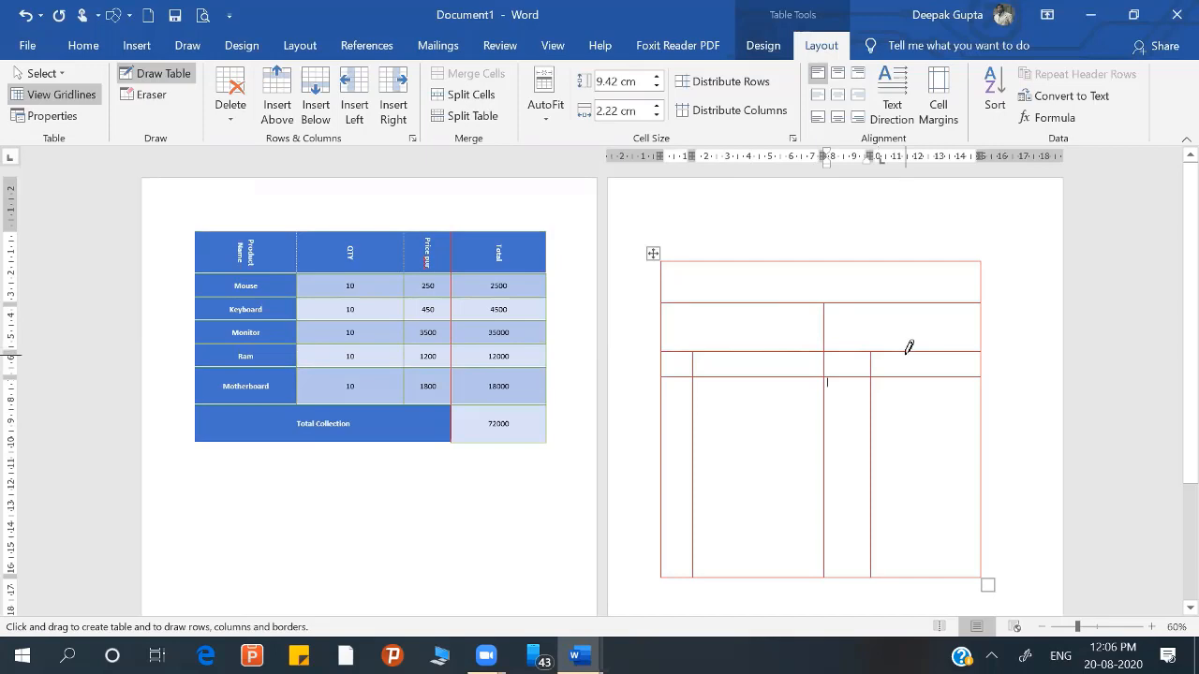
left_click_drag(909, 349, 913, 417)
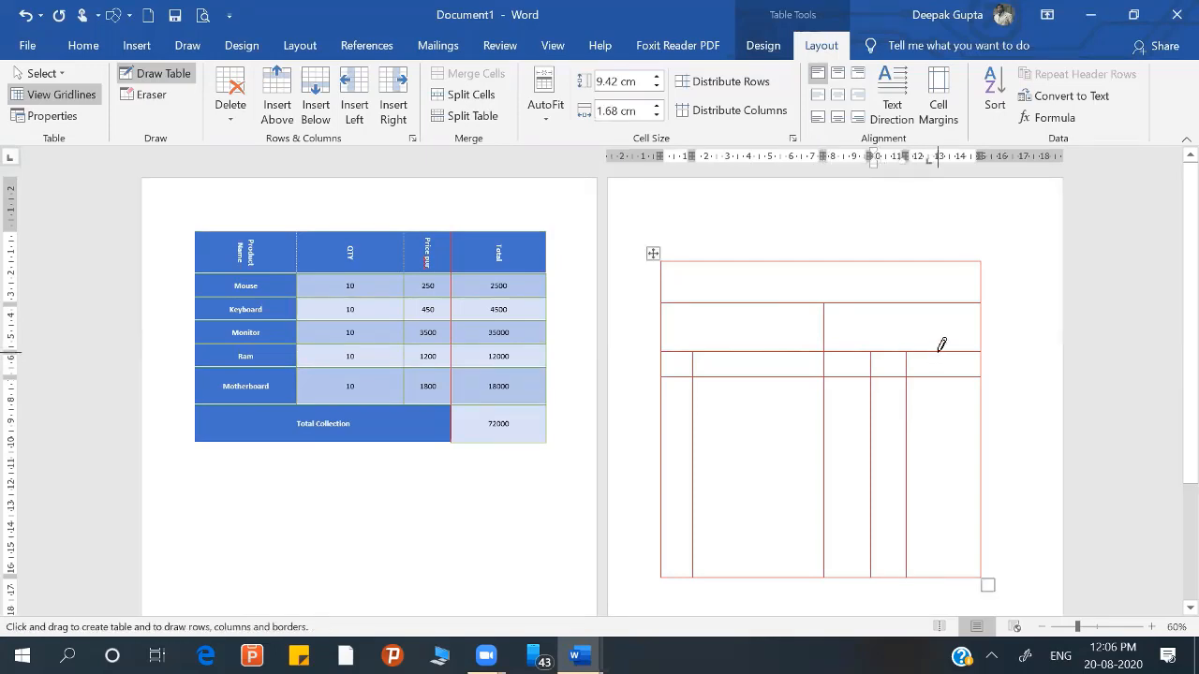
left_click(941, 360)
left_click_drag(942, 354, 940, 397)
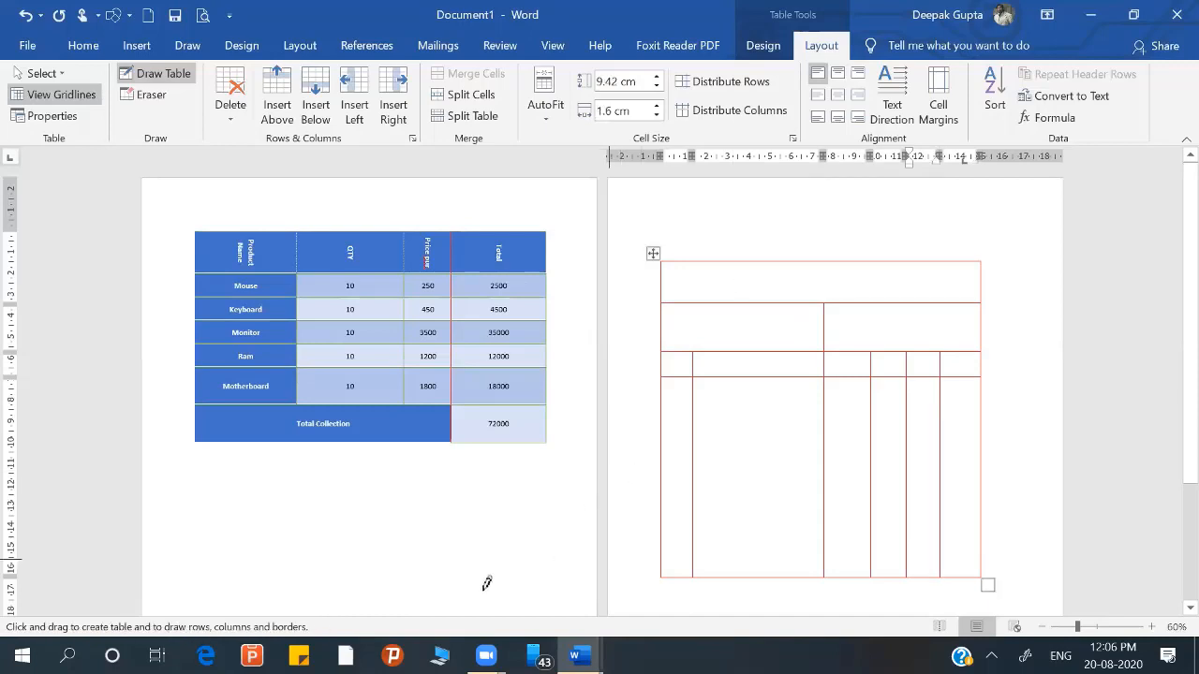
Step: Stop drawing table lines and enter the title Cash Memo in the new table's top row
left_click(486, 656)
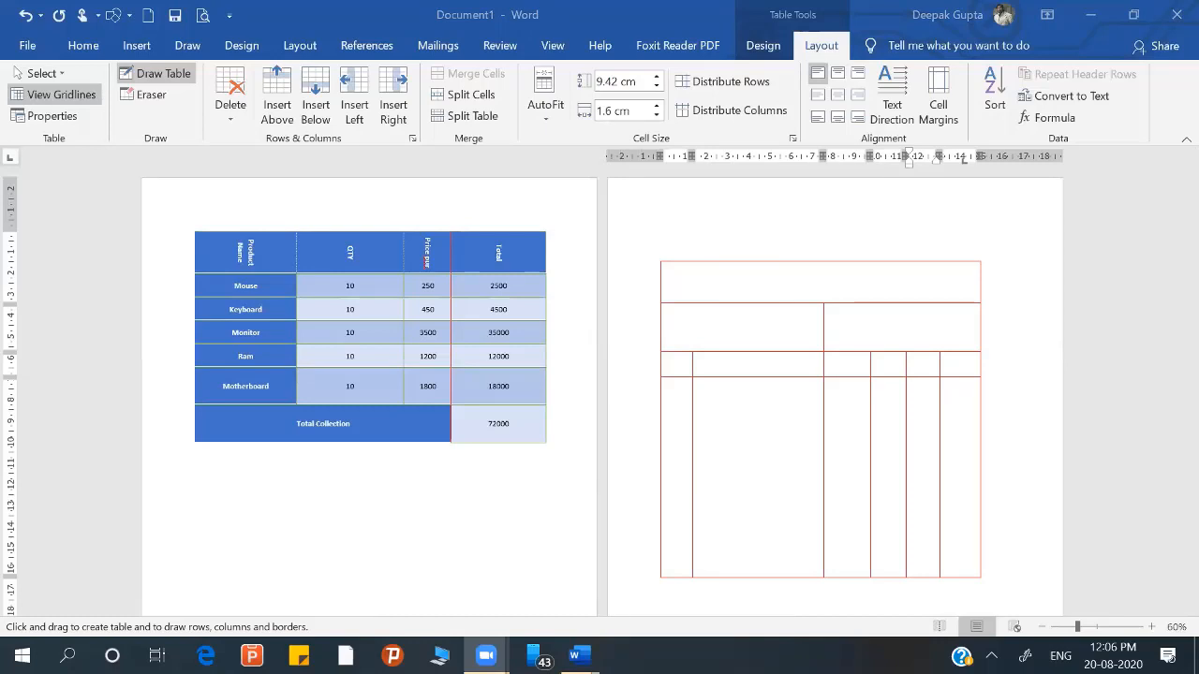
left_click(727, 274)
left_click(726, 278)
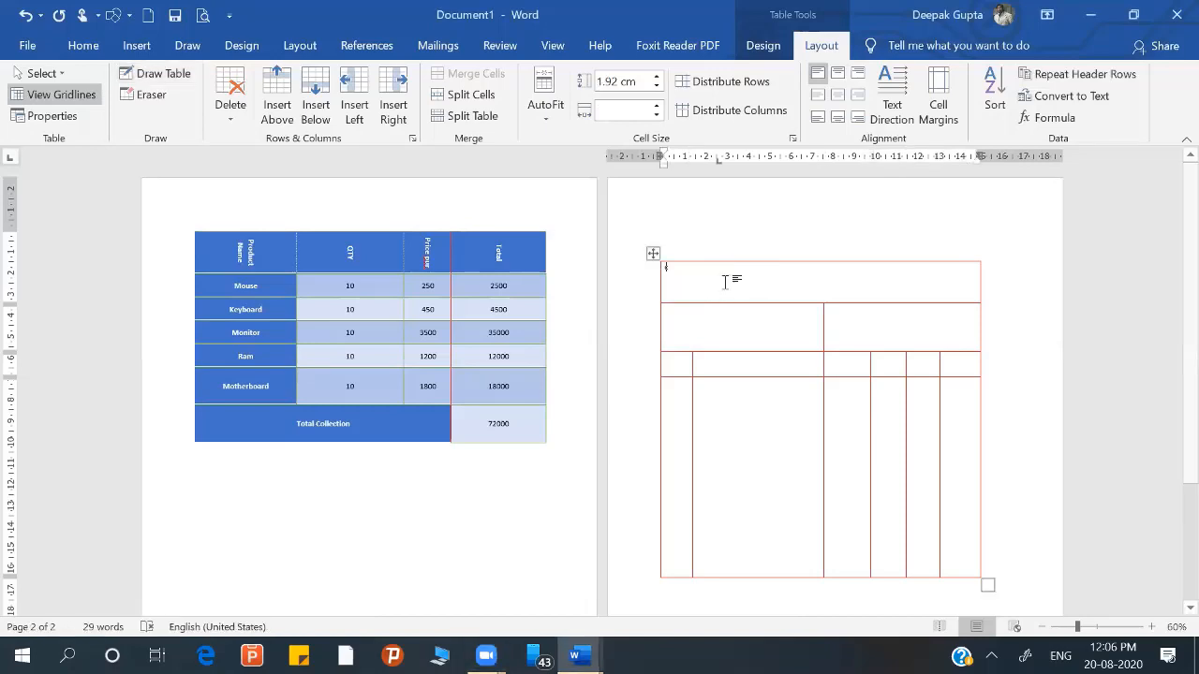
type("aash ")
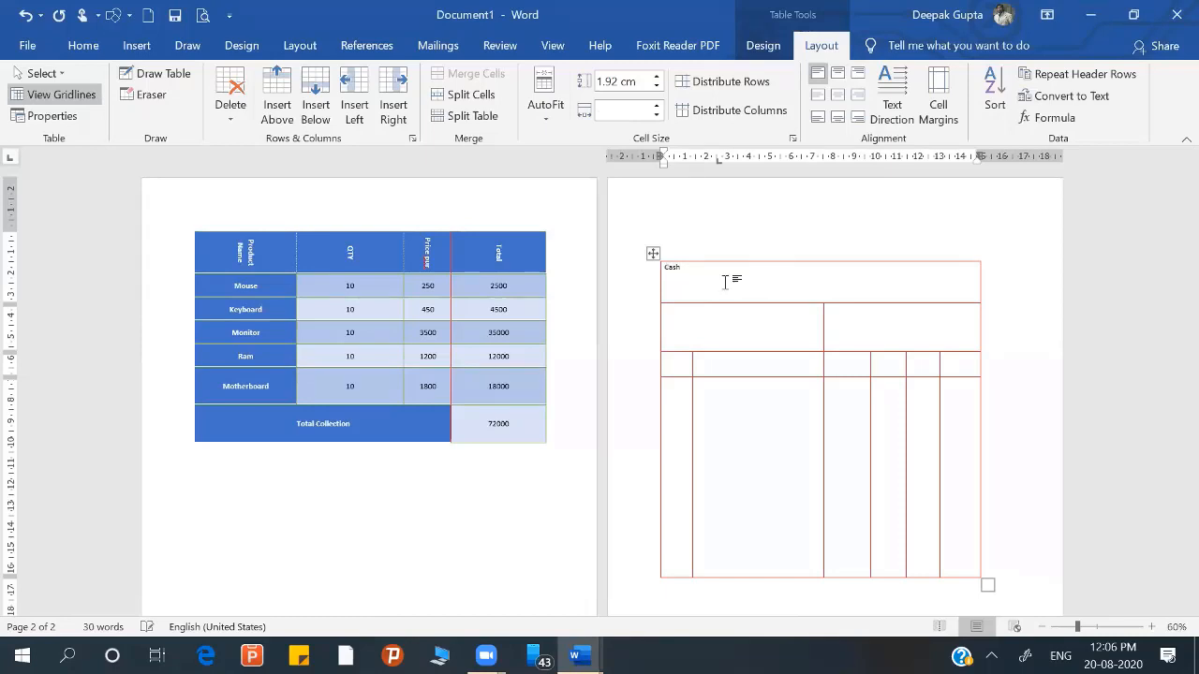
type("Memo")
Step: Enter the label Party Name: in the first cell of the Cash Memo table's second row
left_click(1150, 627)
left_click(1151, 627)
left_click(1151, 627)
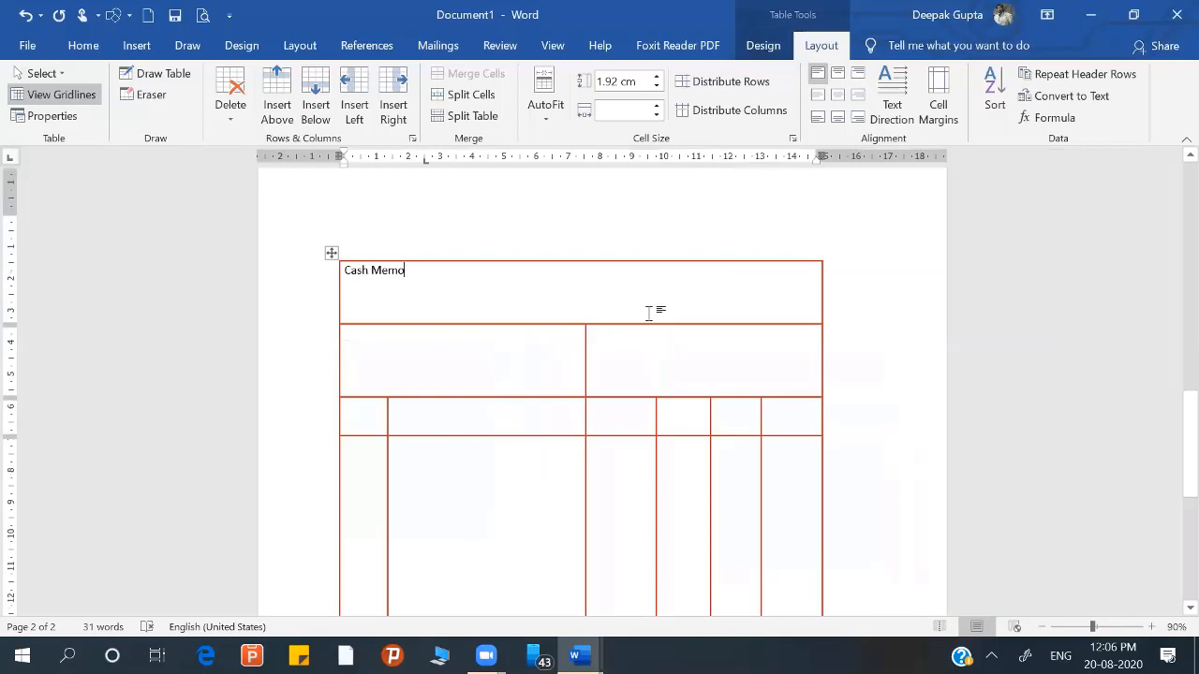
left_click(485, 365)
type("P")
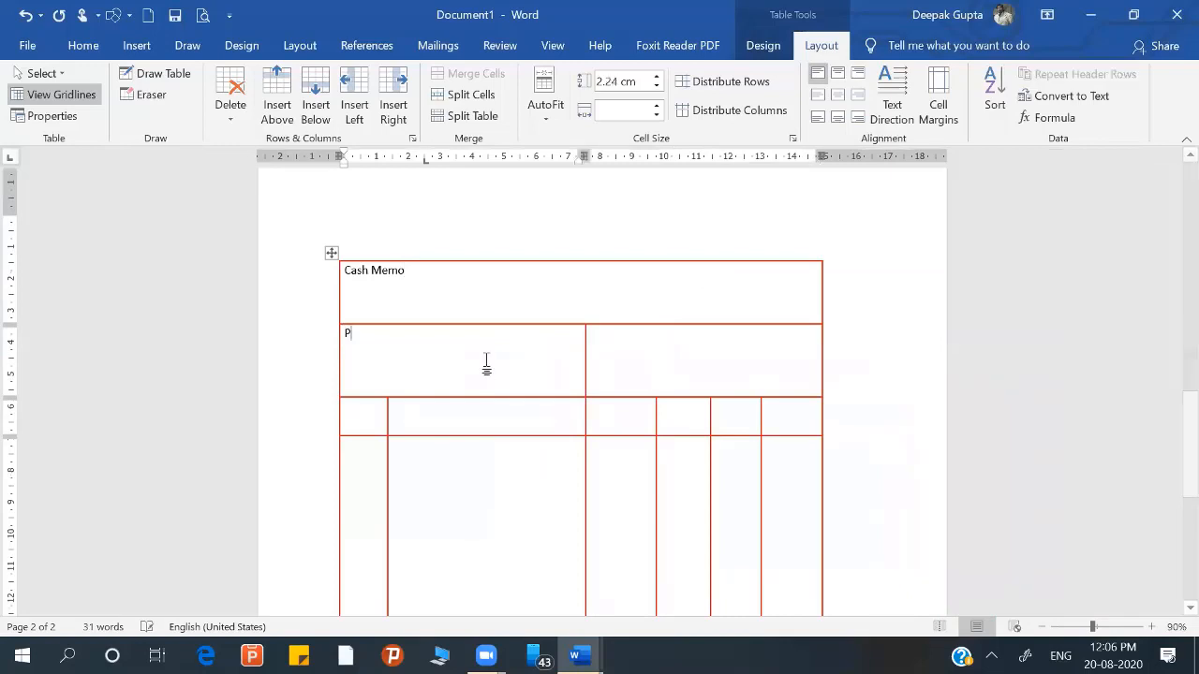
type("arty ")
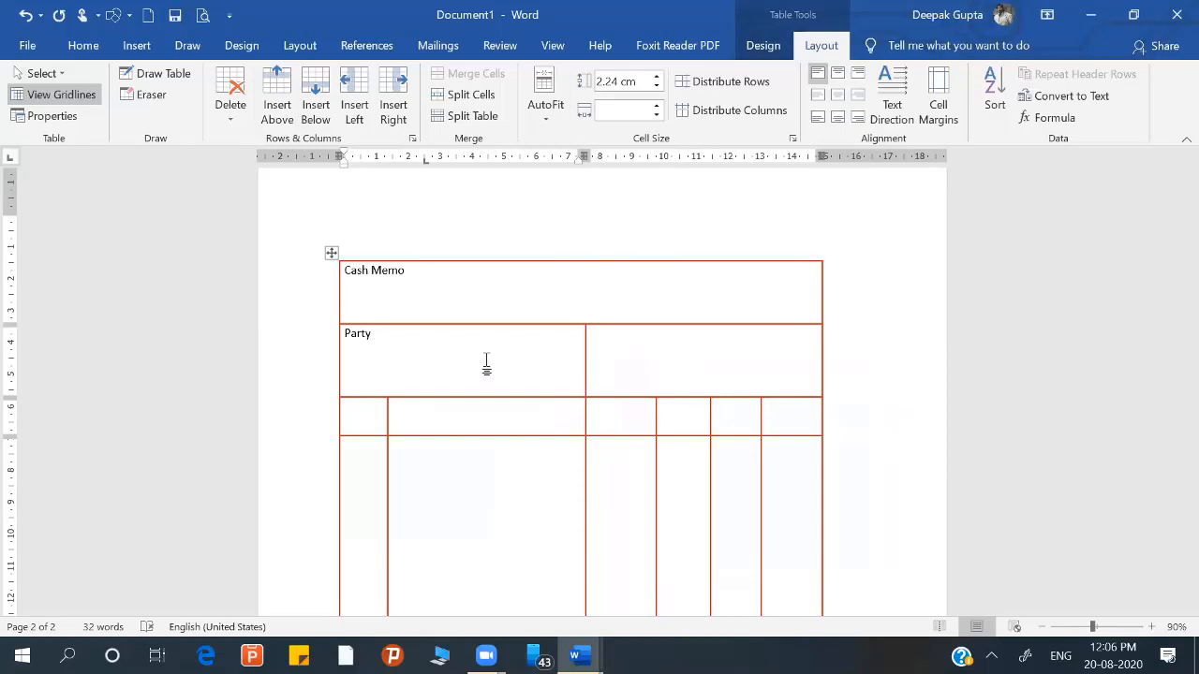
type("M")
key("BackSpace")
type("Name:")
key("Return")
Step: Add the labels Address: and Mb. No: on separate lines below Party Name: in the same cell
type("Address: Tax")
key("BackSpace")
key("BackSpace")
key("BackSpace")
type("Mb. No:")
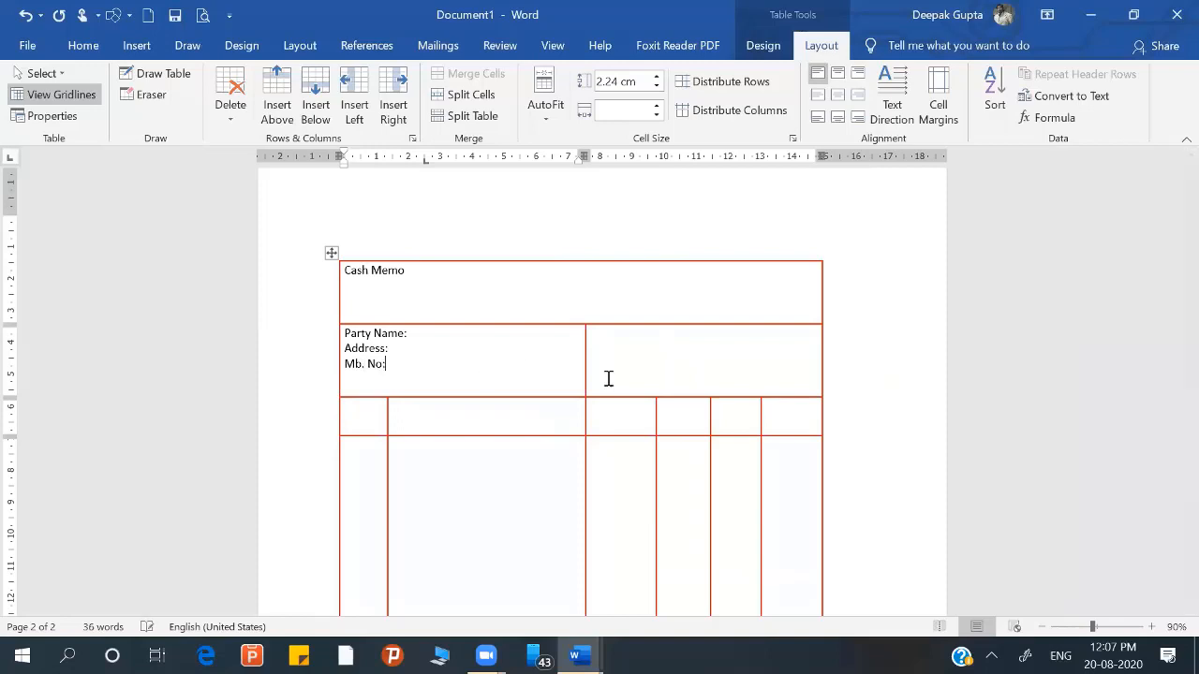
Step: Enter the labels Voucher No.:, Date: and Tax No. on separate lines in the second row's other cell
left_click(604, 337)
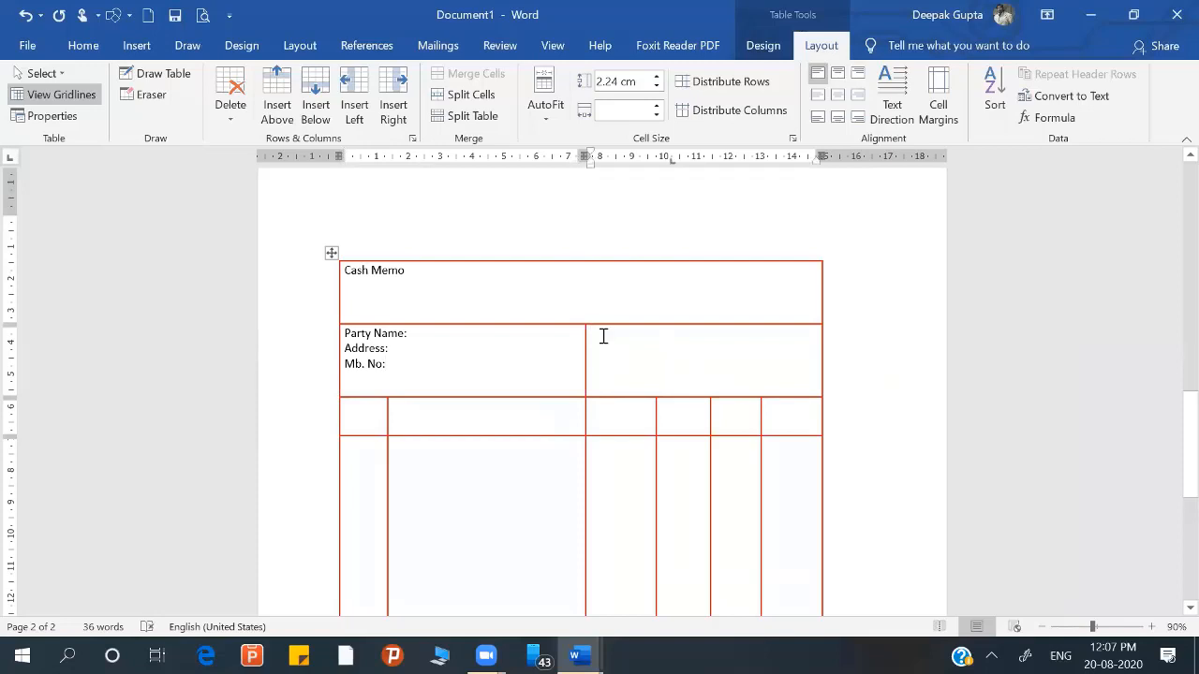
type("Voucher No.:")
key("Return")
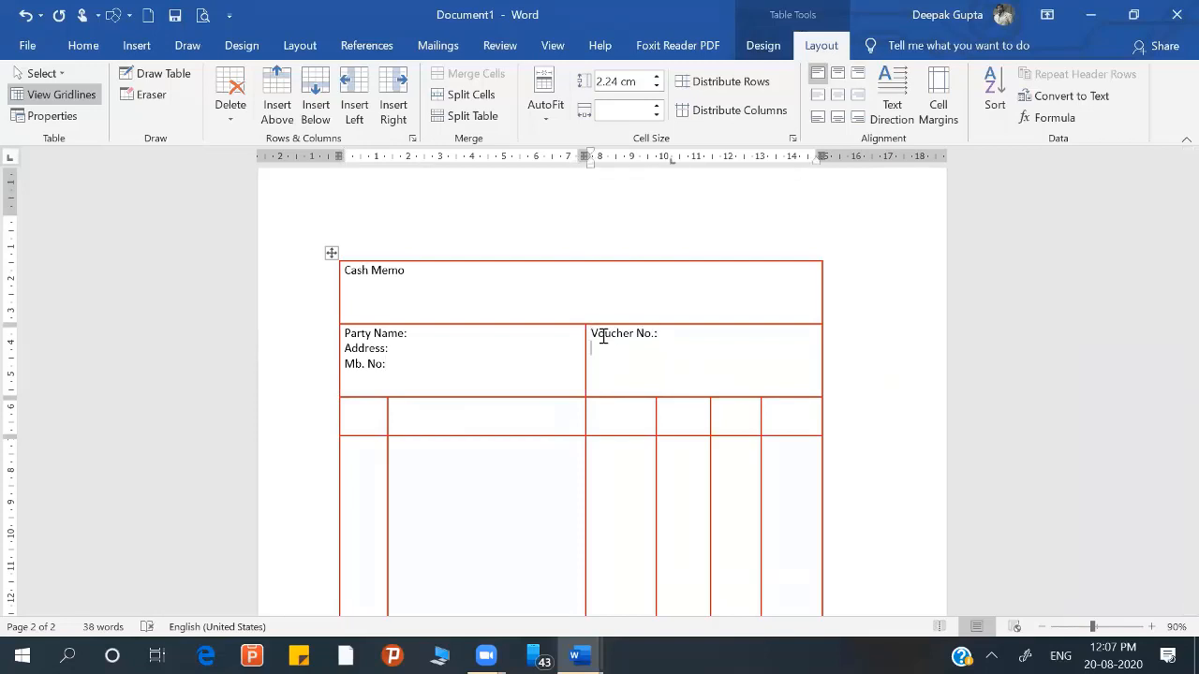
type("Date: ")
type("Tax")
type(" No.")
Step: Enter the column headings Sl. No. and Particular in the first two cells of the third row
left_click(359, 414)
type("Sl")
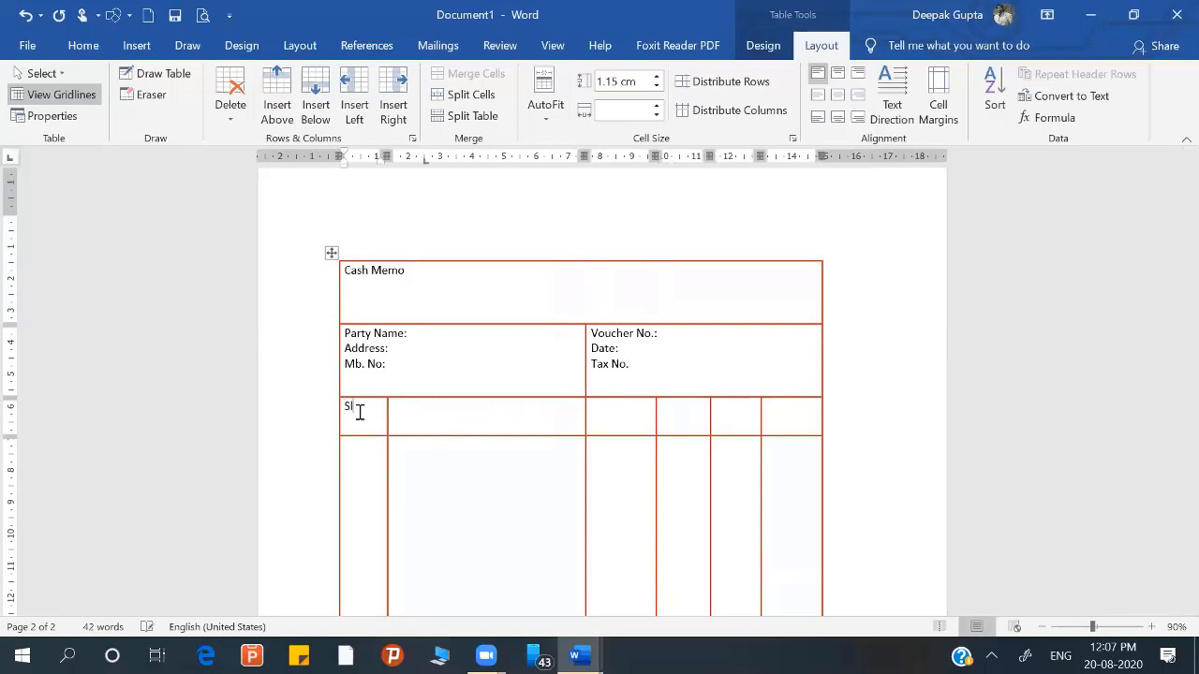
type(". No.")
key("Tab")
type("Particul")
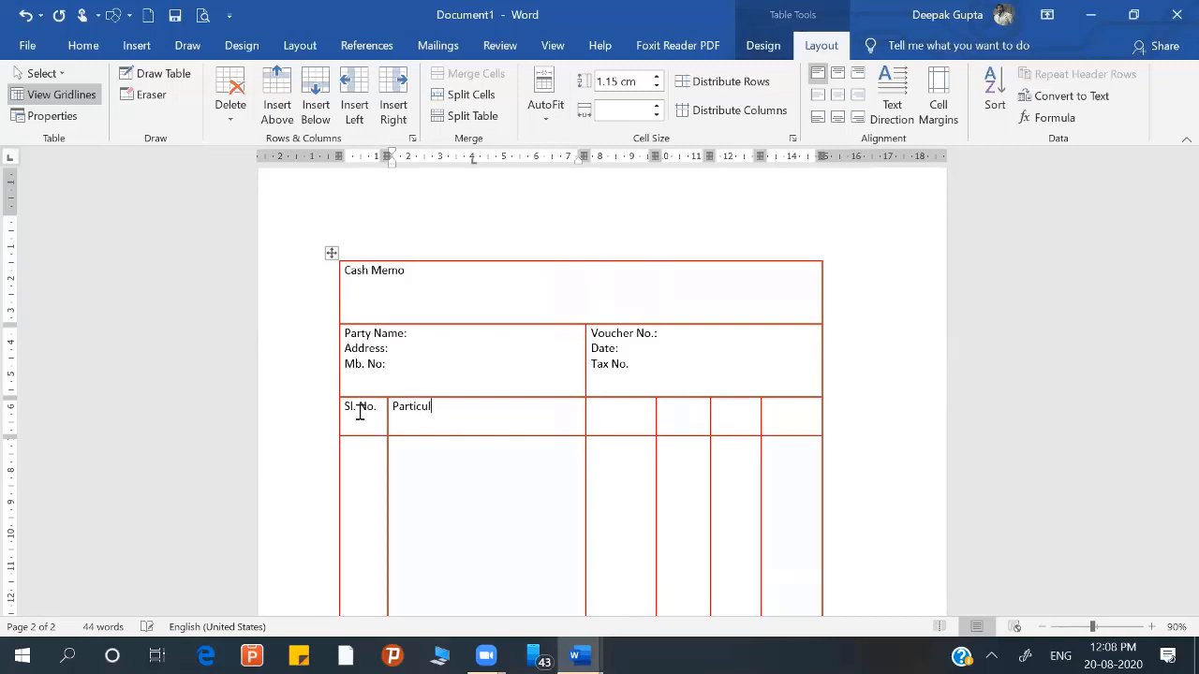
type("ar")
key("Tab")
Step: Enter the column headings QTY and Rate in the two header cells after Particular
type("QTY")
key("Tab")
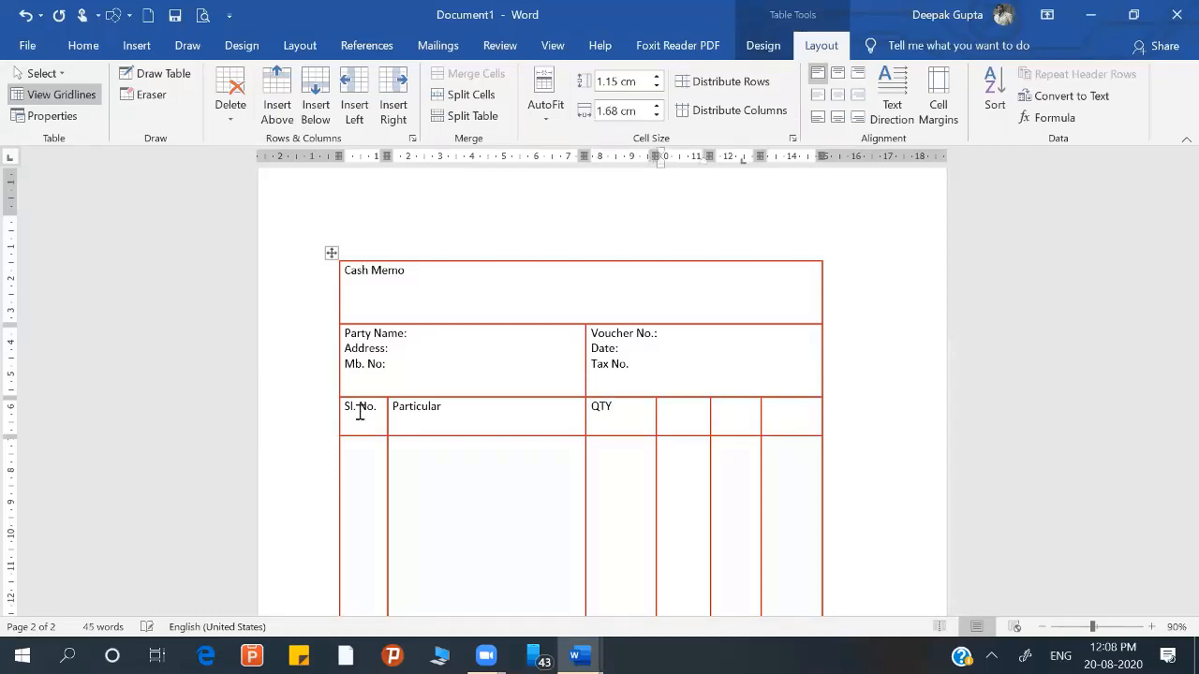
type("Rate")
key("Tab")
Step: Enter the column headings Per Unit and Total in the last two cells of the header row
type("Per Uit")
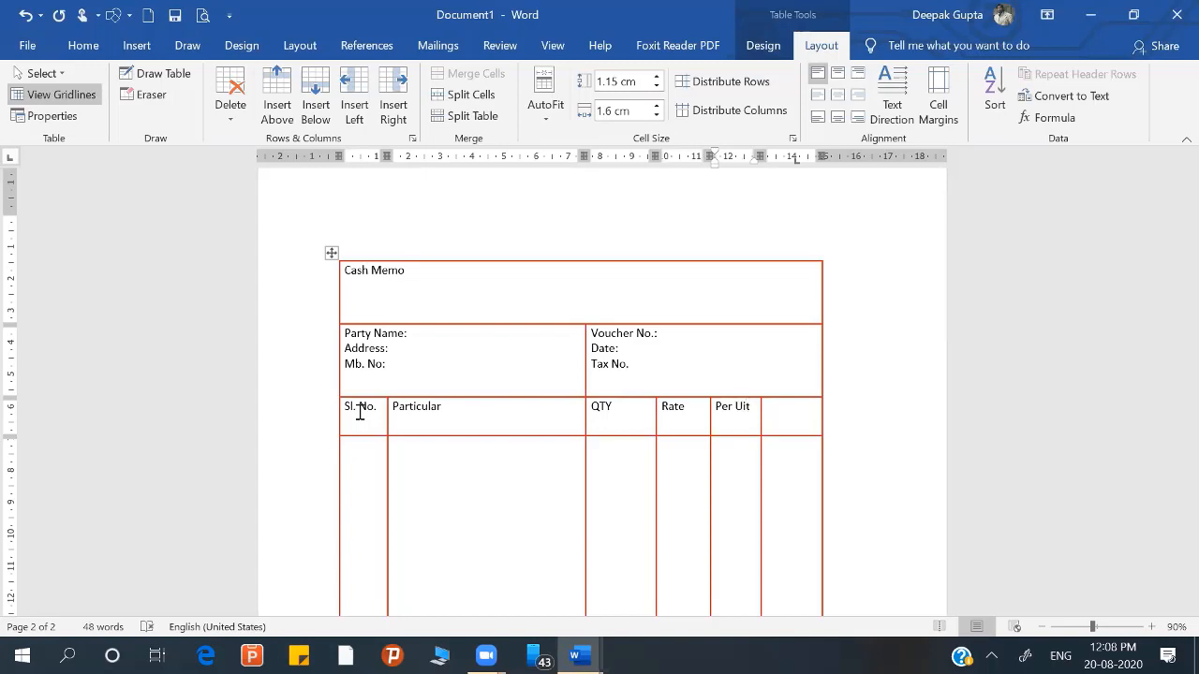
key("BackSpace")
key("BackSpace")
type("nit")
key("Tab")
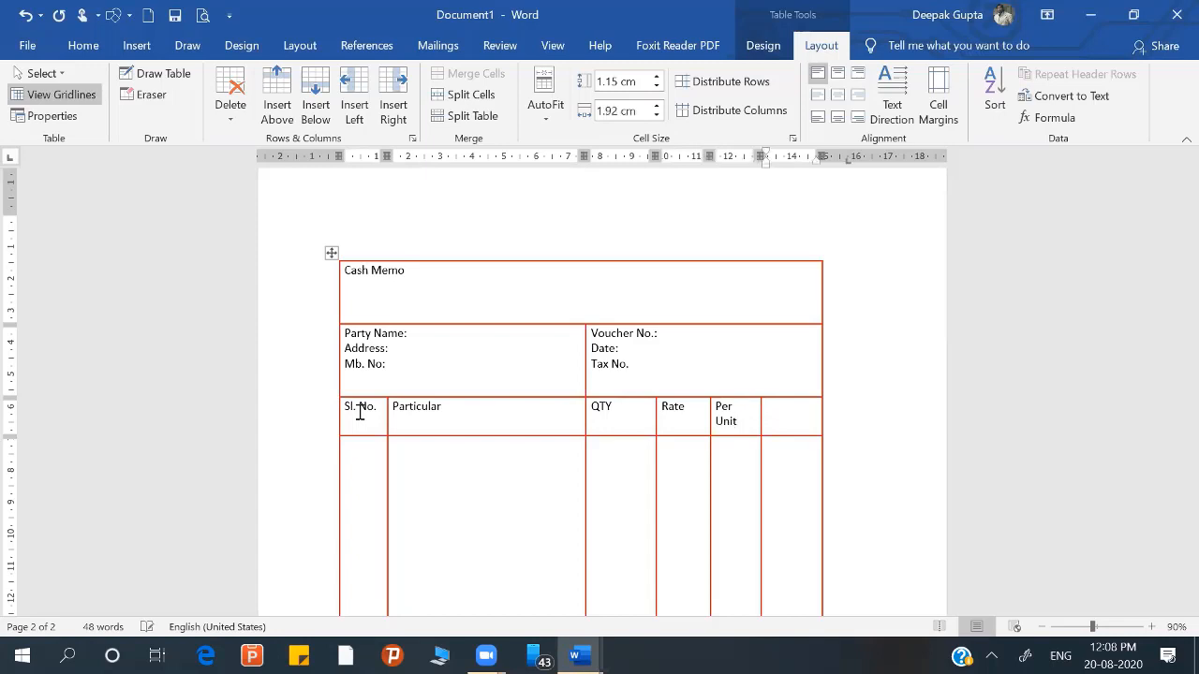
type("R")
key("BackSpace")
type("Total")
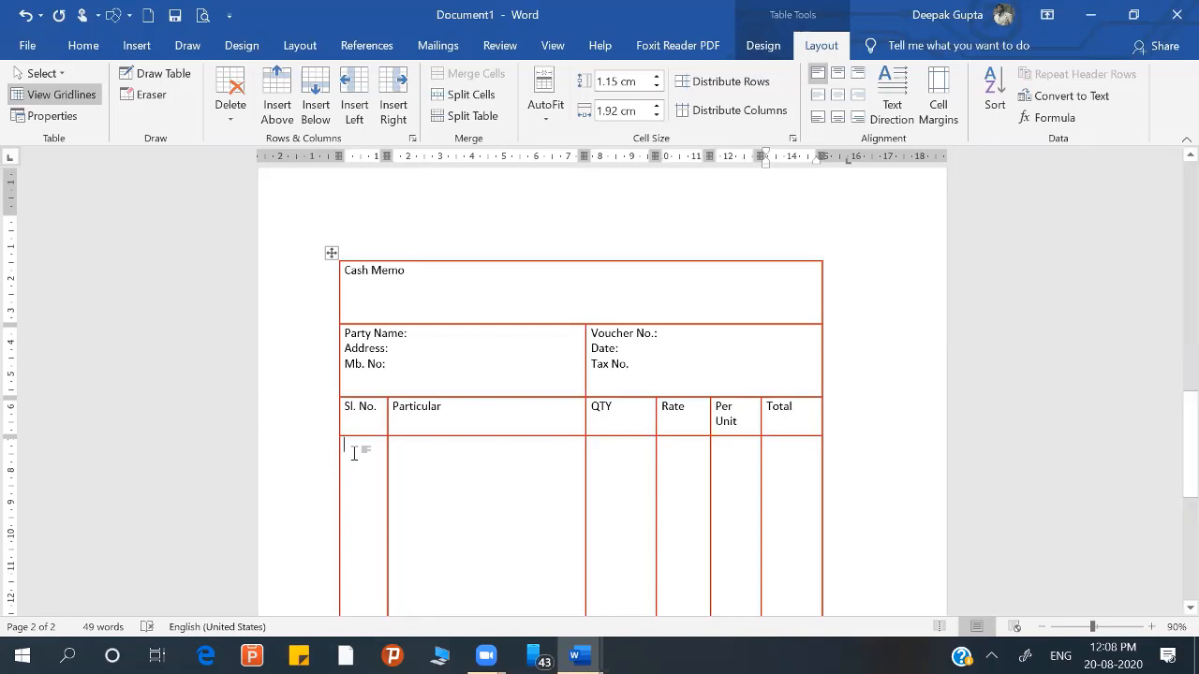
type("1")
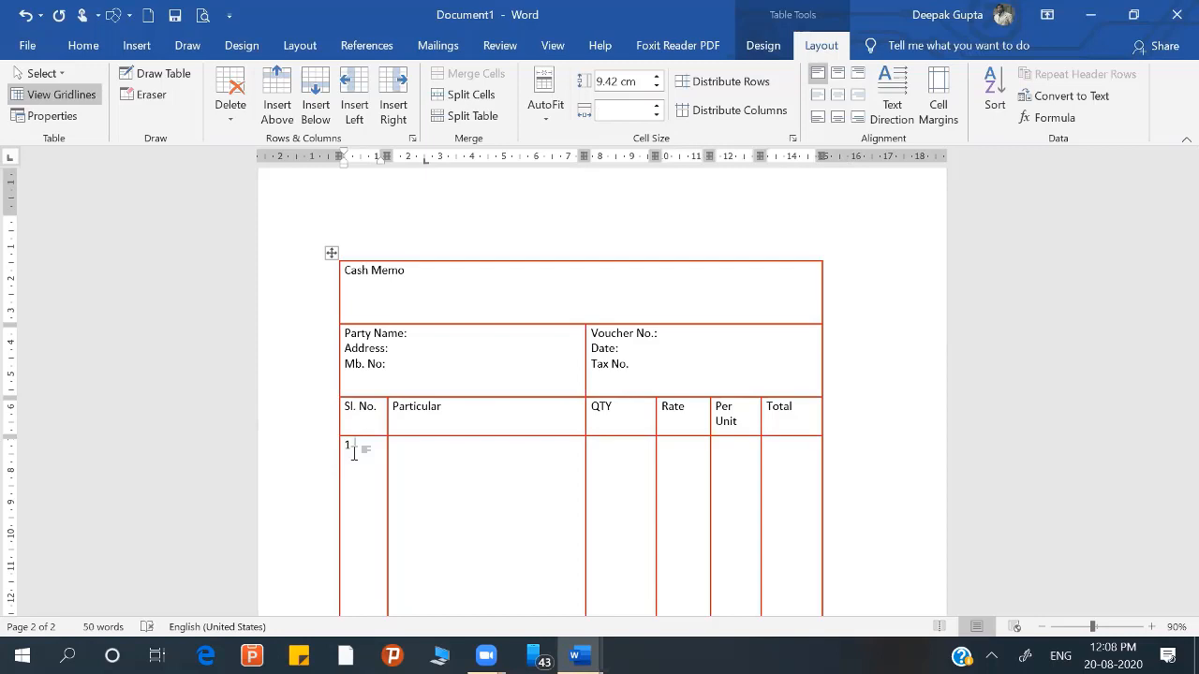
type("-")
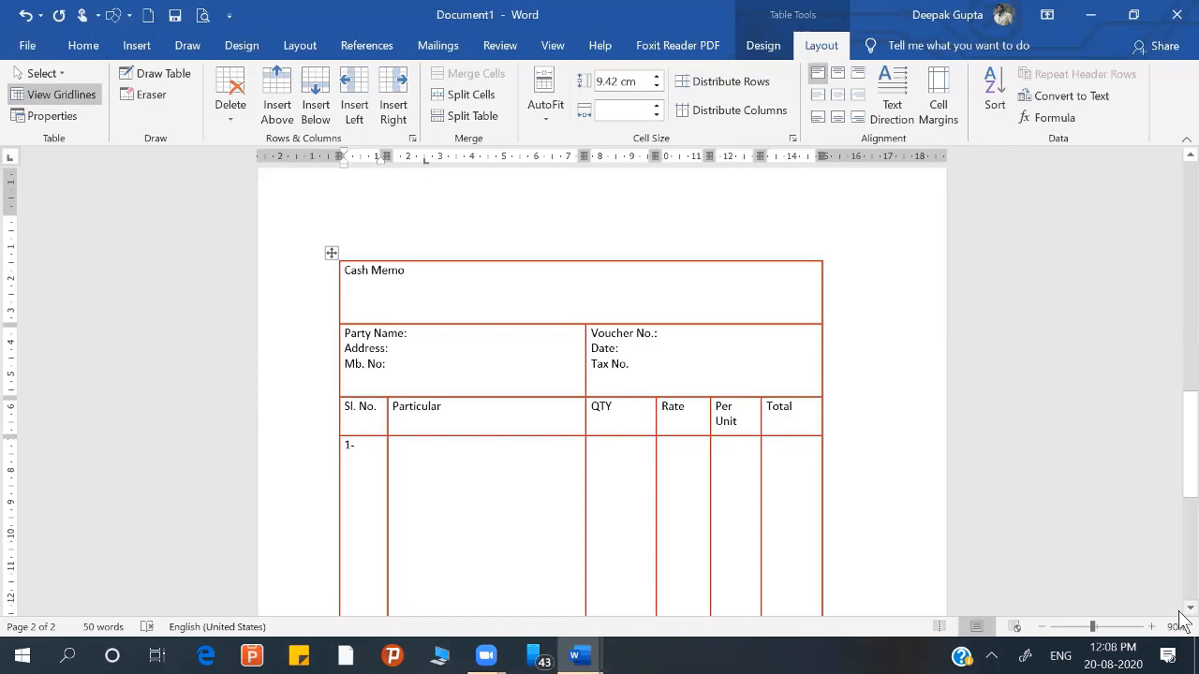
Step: Enter 1- in the cell under Sl. No. and divide that tall row with four horizontal lines drawn across the table
scroll(1183, 606, "down", 4)
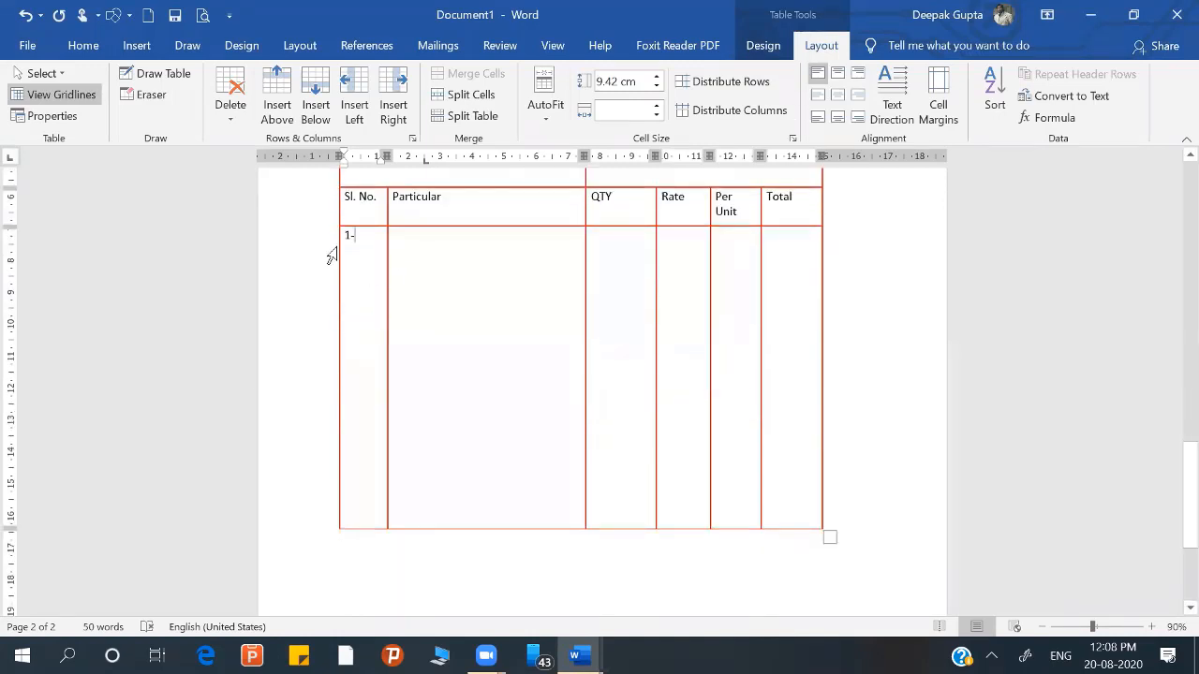
left_click(155, 73)
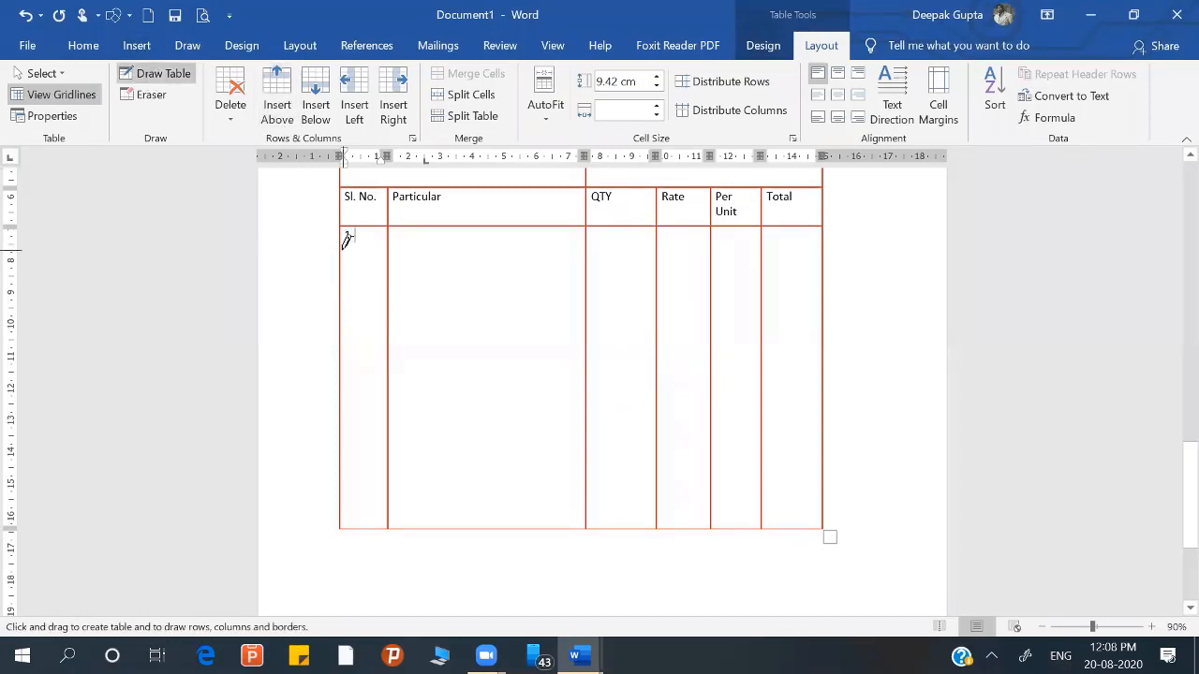
mouse_move(342, 249)
left_mouse_down()
mouse_move(397, 263)
mouse_move(466, 233)
mouse_move(497, 247)
mouse_move(627, 251)
mouse_move(793, 236)
left_mouse_up()
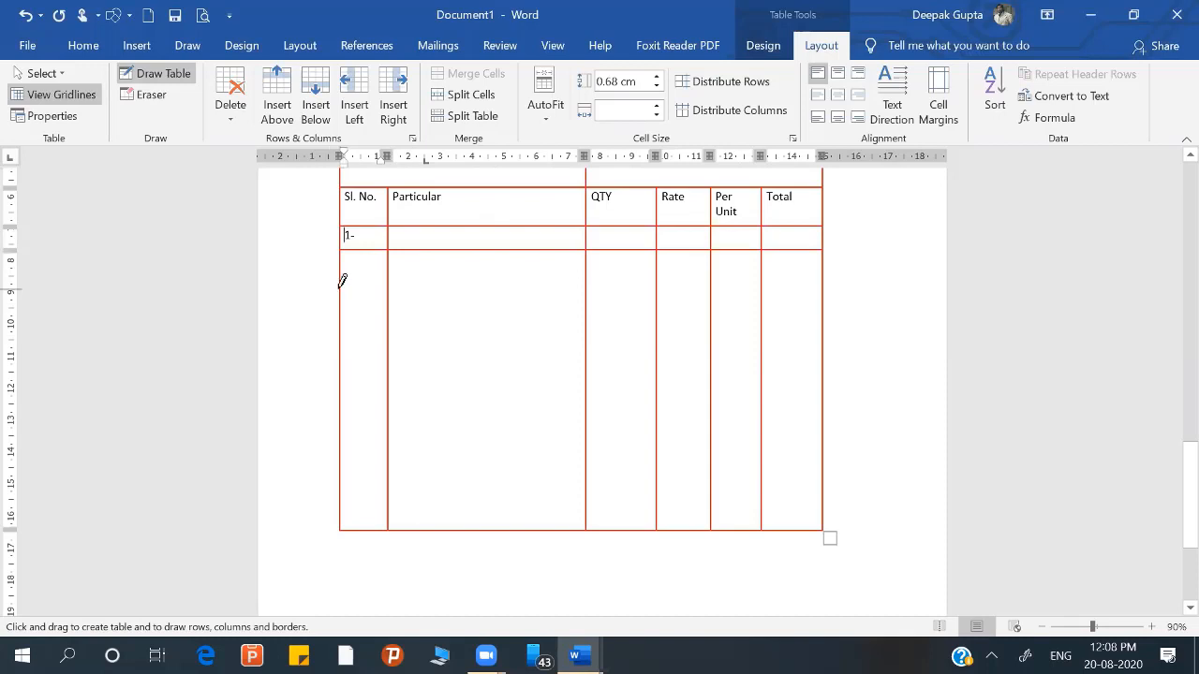
mouse_move(340, 289)
left_mouse_down()
mouse_move(797, 340)
mouse_move(817, 273)
left_mouse_up()
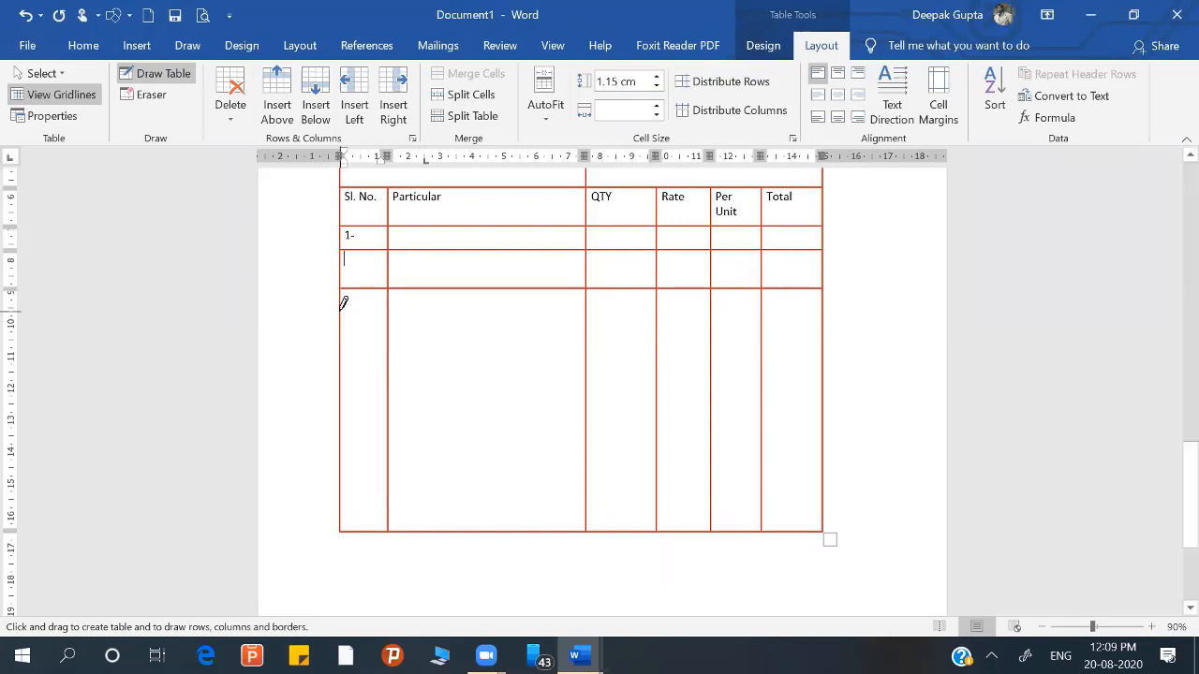
mouse_move(425, 300)
left_mouse_down()
mouse_move(487, 289)
mouse_move(581, 315)
mouse_move(817, 317)
left_mouse_up()
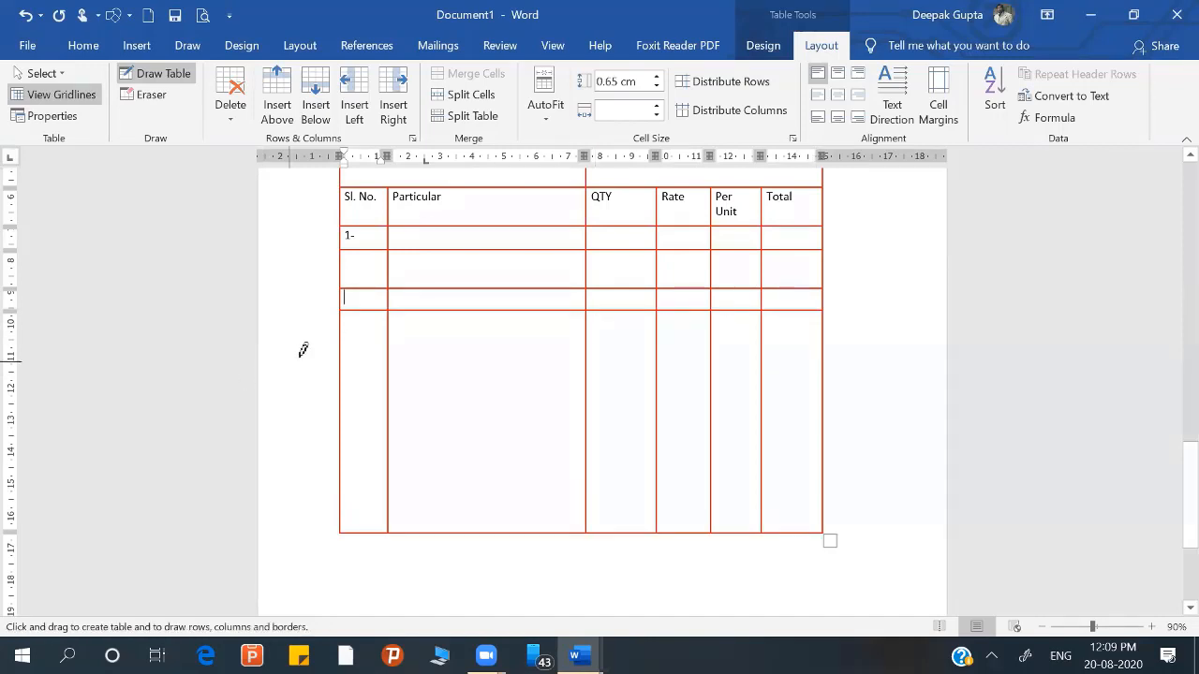
mouse_move(343, 333)
left_mouse_down()
mouse_move(715, 354)
mouse_move(800, 334)
left_mouse_up()
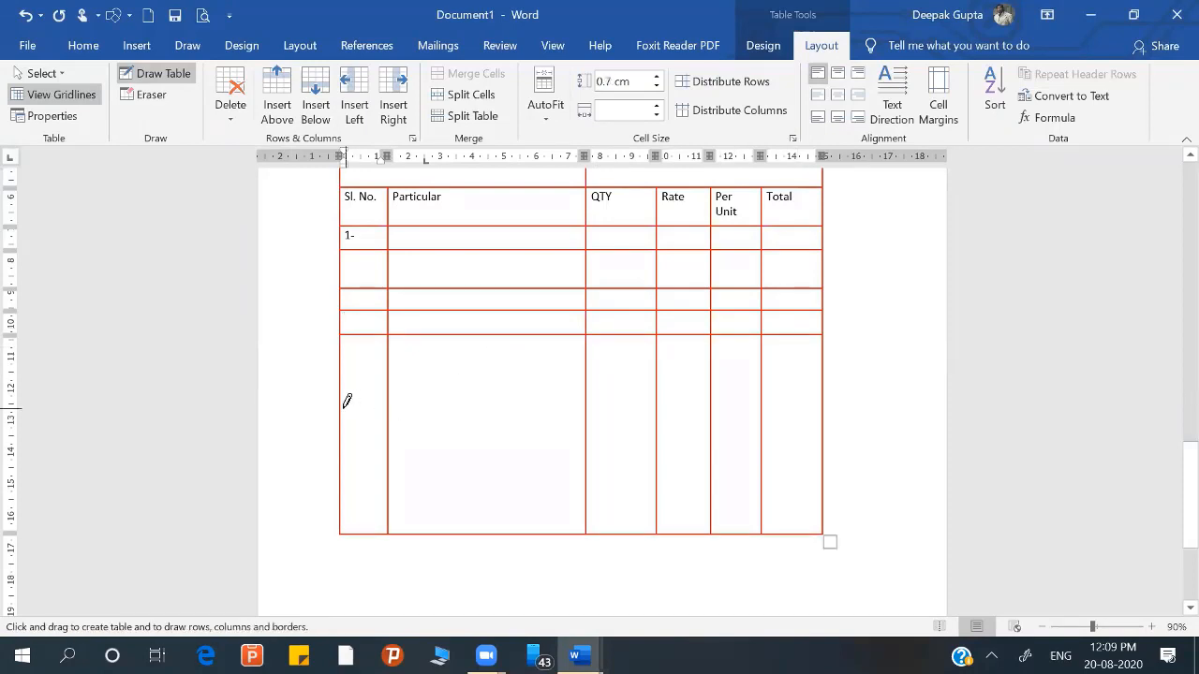
double_click(480, 546)
key("ctrl+z")
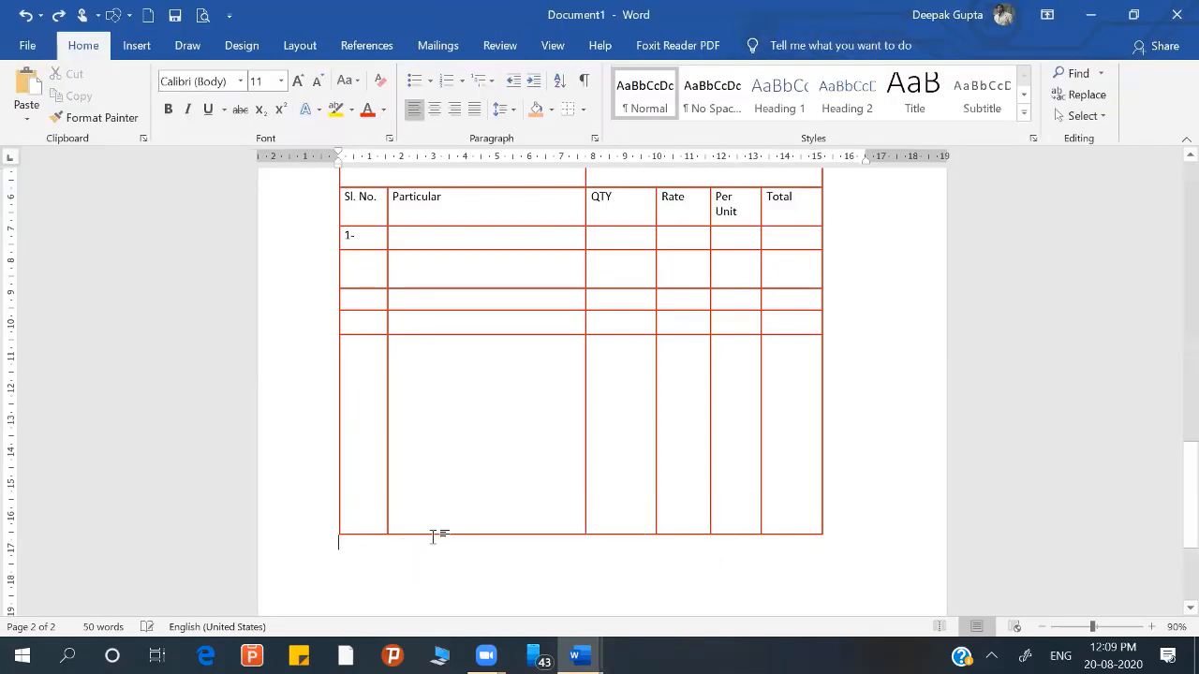
Step: Number the three rows below 1- as 2-, 3- and 4- in the Sl. No. column
left_click(433, 507)
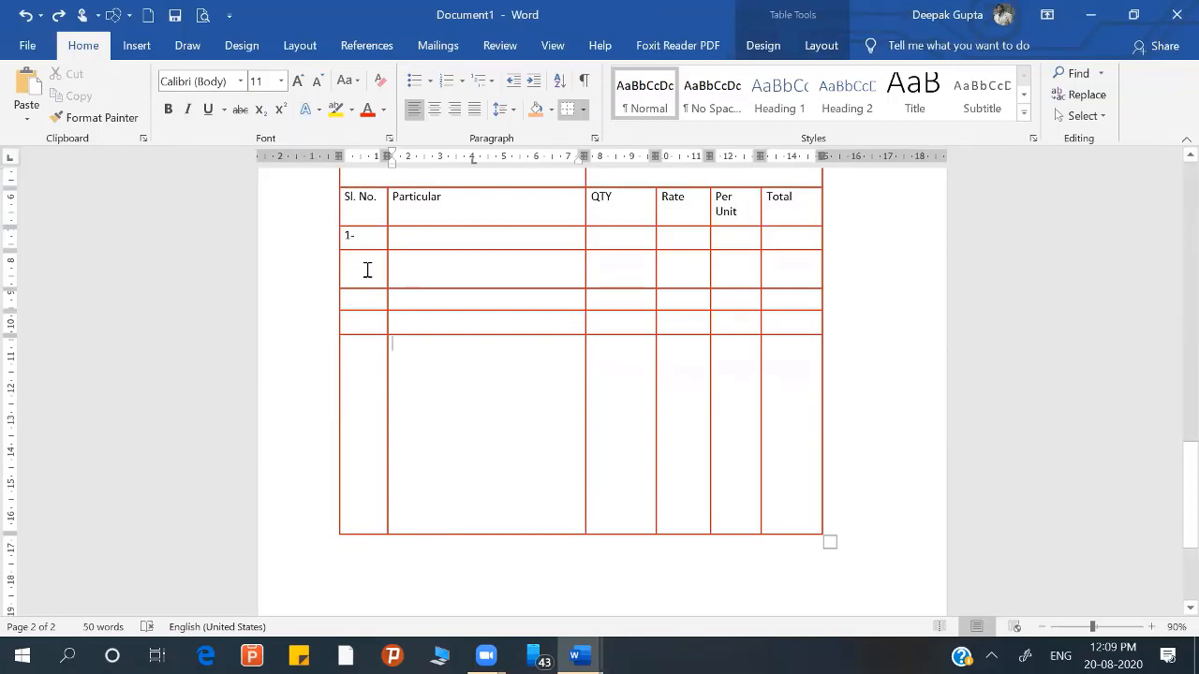
left_click(367, 270)
type("2-")
Step: Select rows 1- to 4- and apply white 1 ½ pt inside borders to them
mouse_move(318, 251)
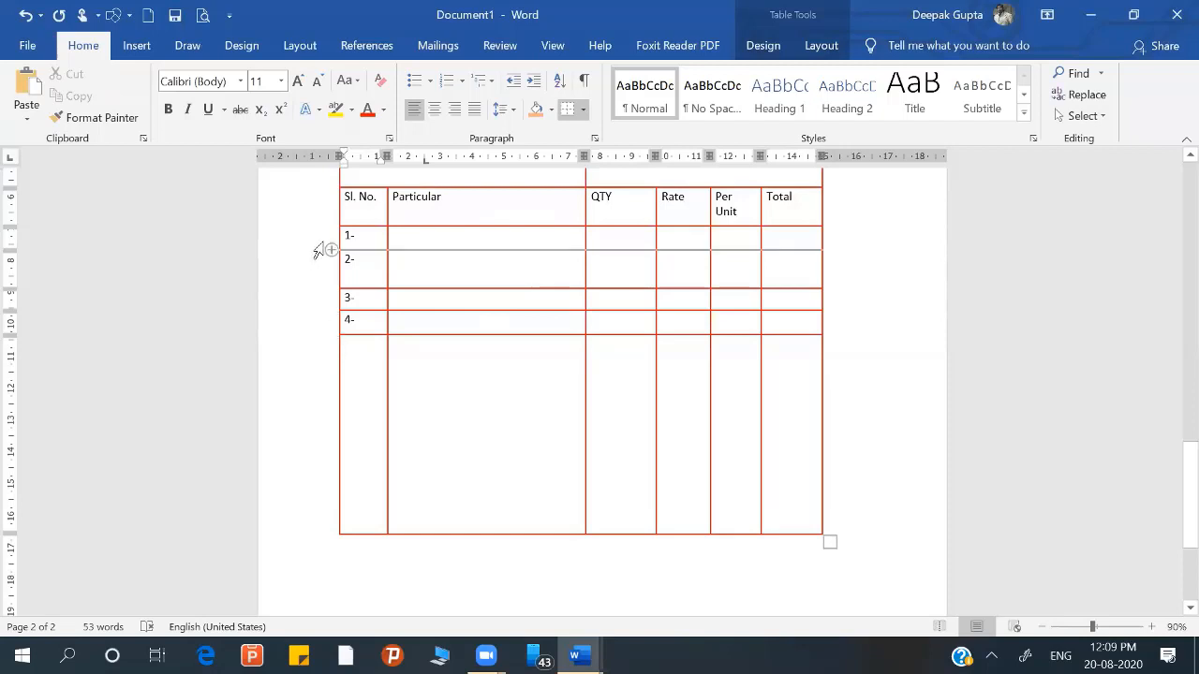
left_click_drag(321, 246, 334, 340)
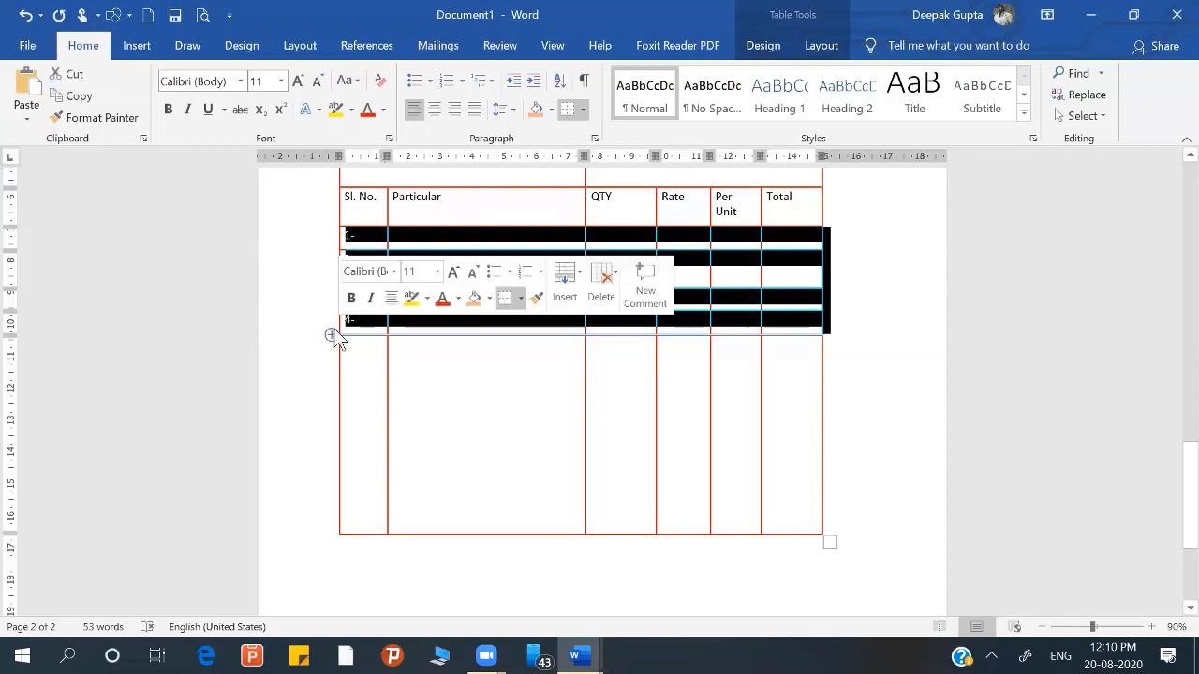
left_click(788, 45)
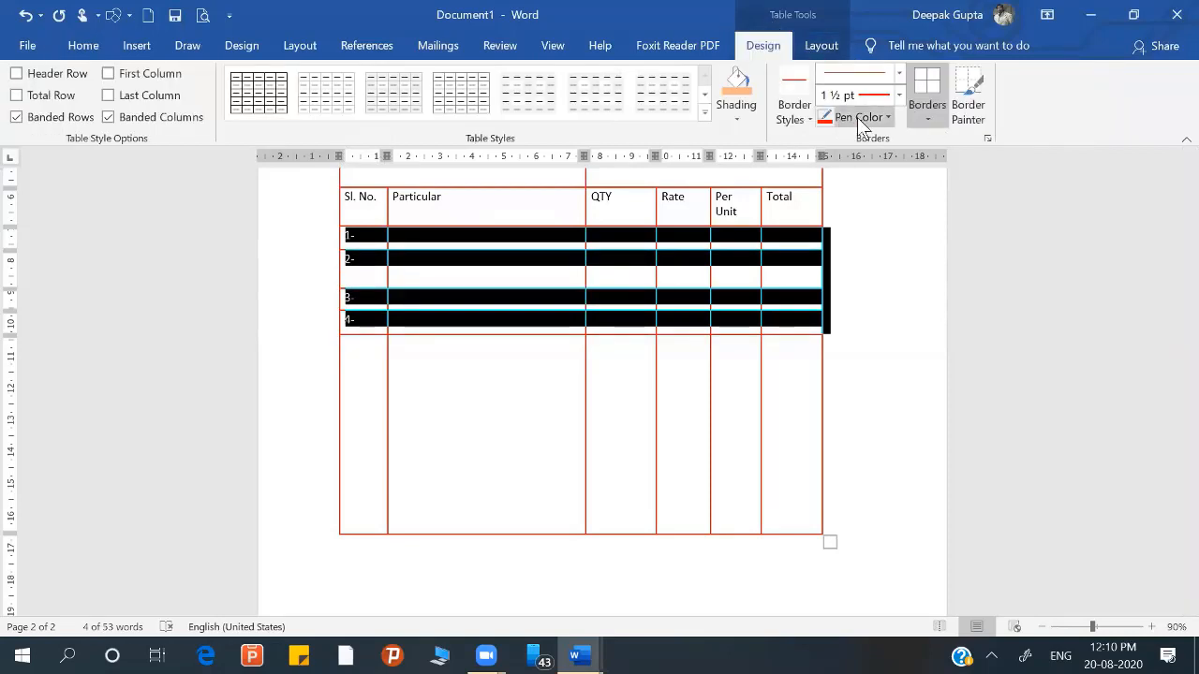
left_click(885, 119)
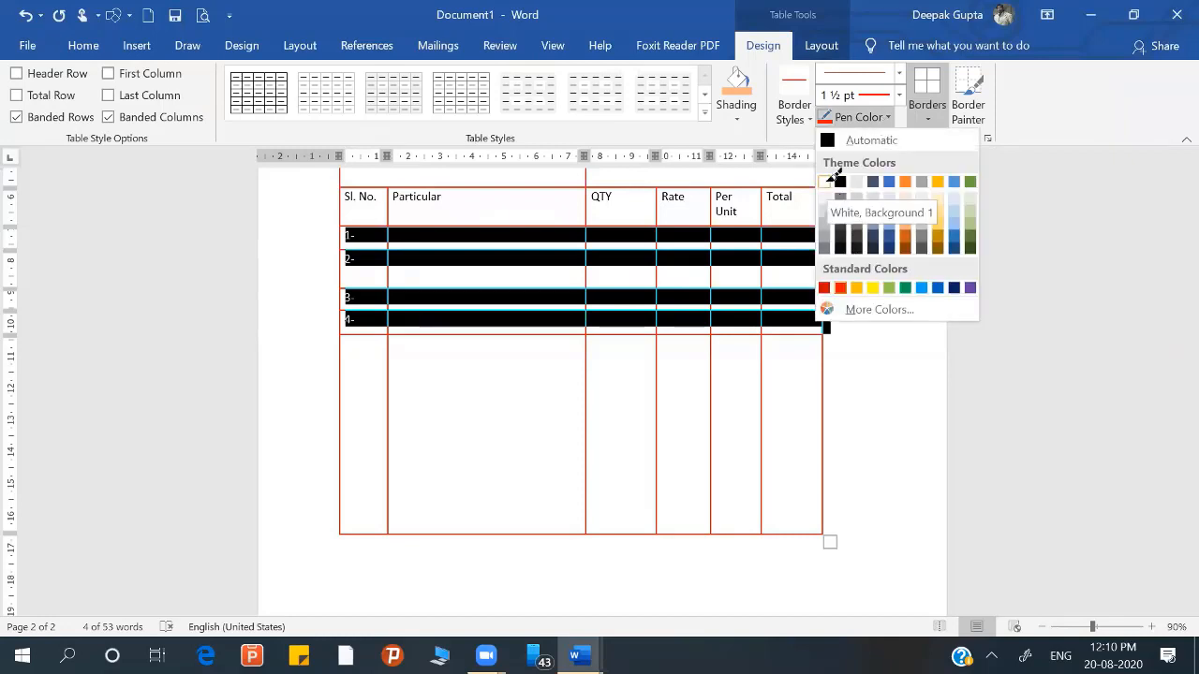
left_click(825, 183)
left_click(936, 117)
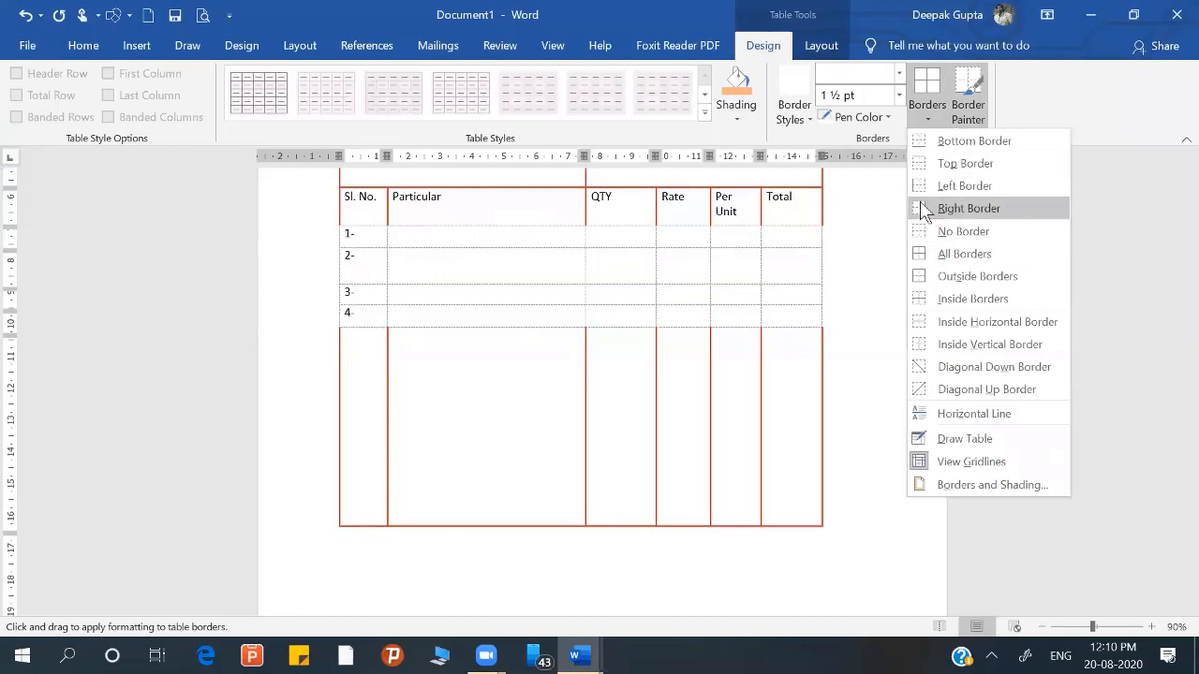
left_click(916, 309)
left_click(706, 388)
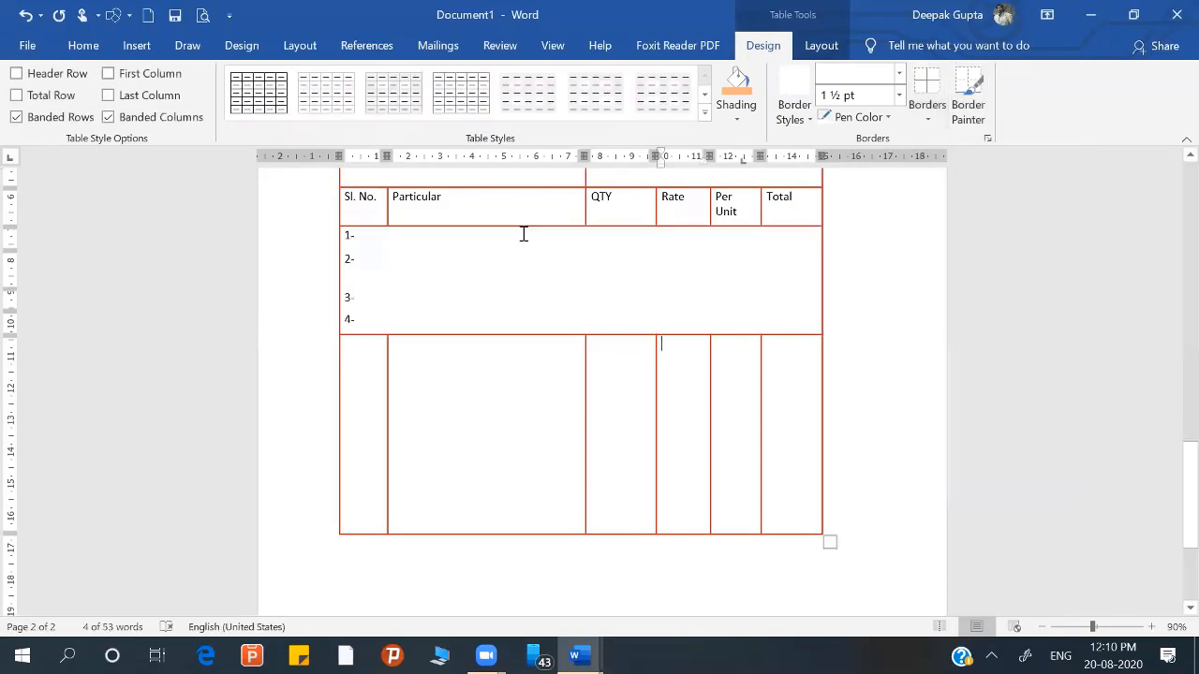
left_click(390, 271)
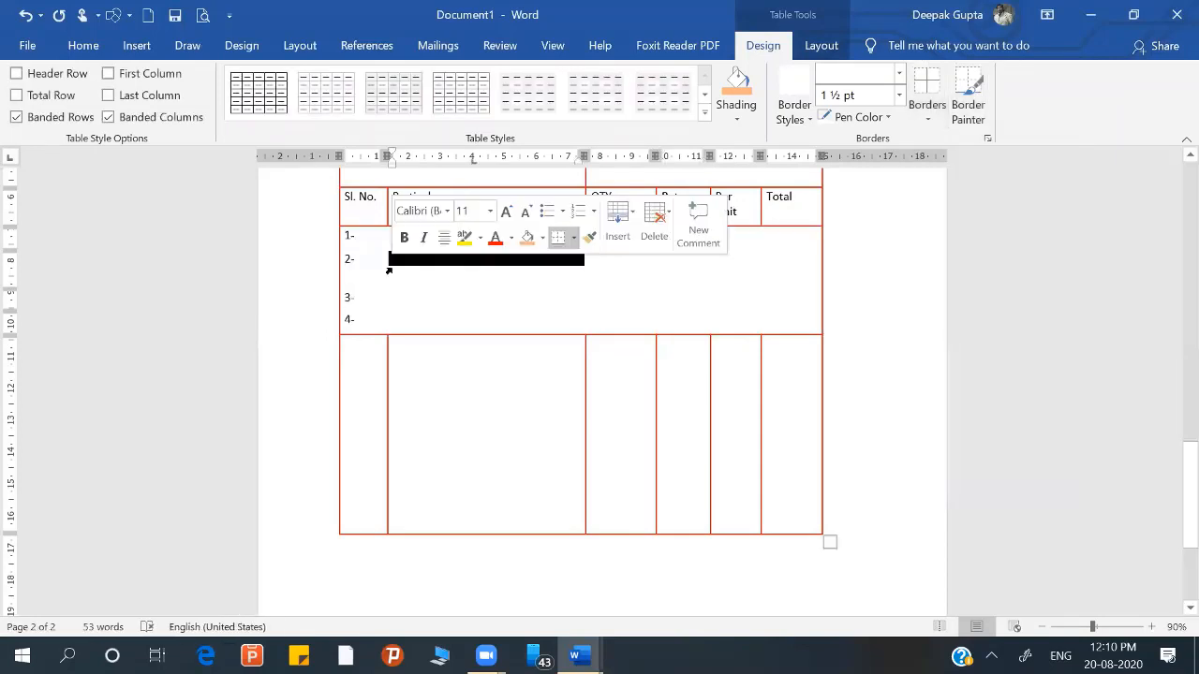
left_click(405, 312)
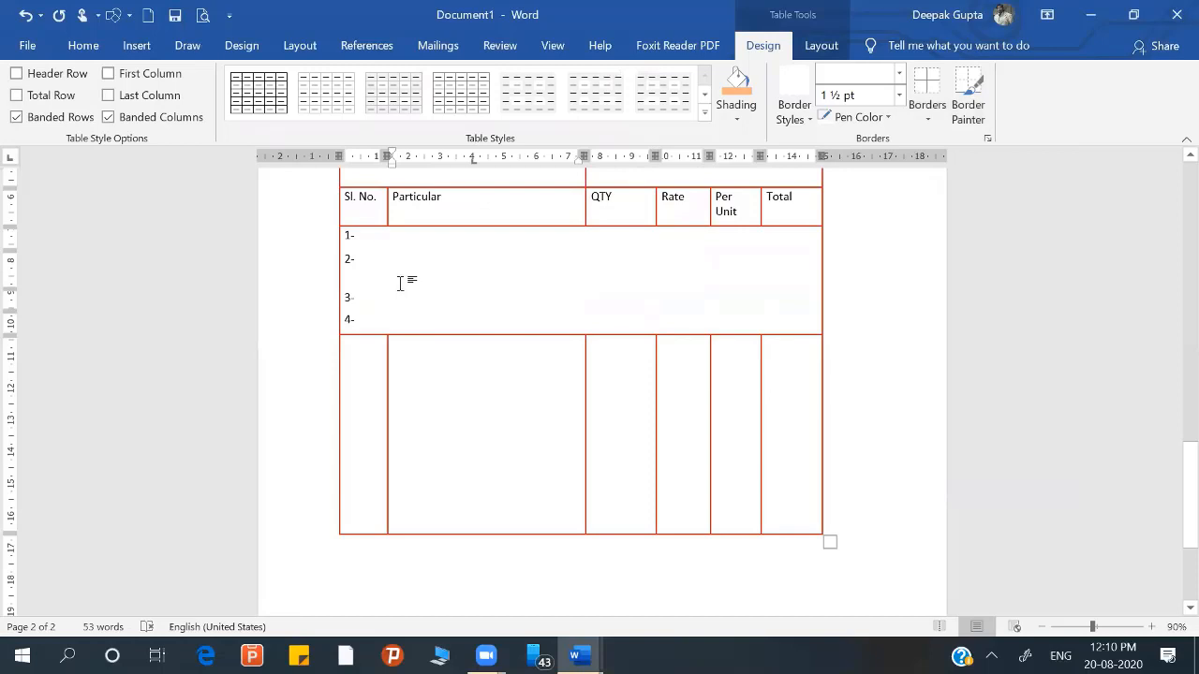
Step: Repaint the vertical borders before Particular, QTY, Rate and Total in rows 1- to 4- with a red 1 ½ pt Border Painter
left_click(971, 105)
left_click(864, 118)
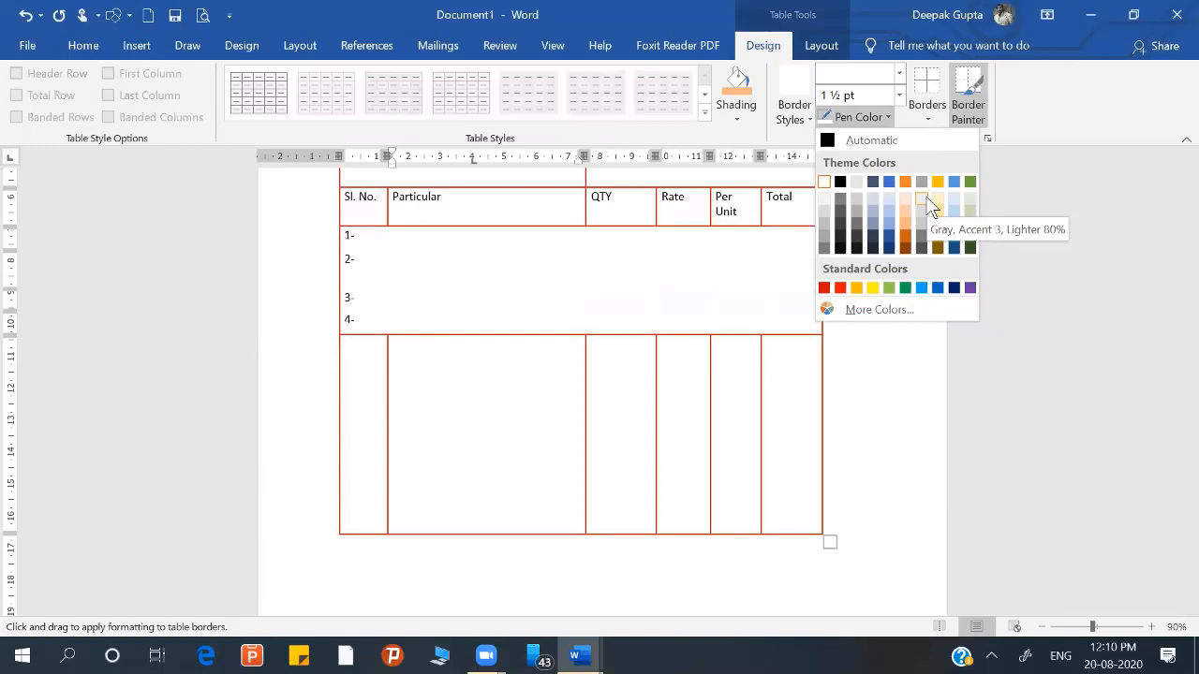
left_click(839, 289)
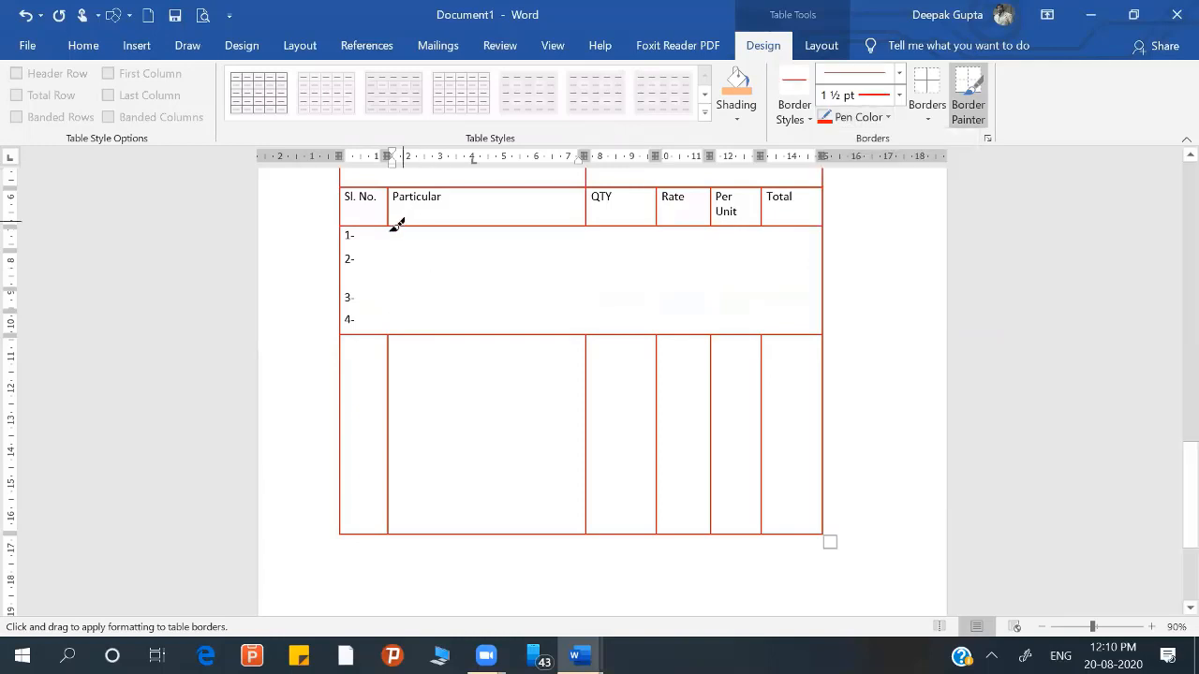
mouse_move(391, 226)
left_mouse_down()
mouse_move(371, 279)
mouse_move(396, 308)
left_mouse_up()
mouse_move(594, 219)
left_mouse_down()
mouse_move(578, 327)
mouse_move(605, 327)
mouse_move(615, 295)
left_mouse_up()
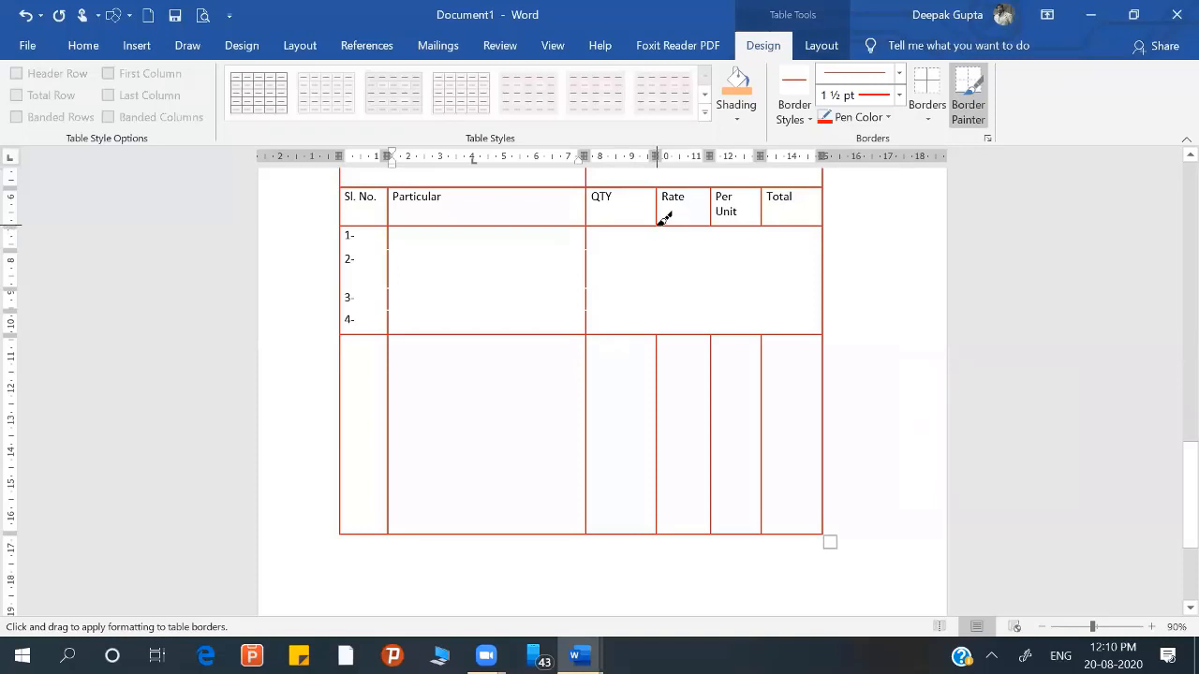
mouse_move(663, 235)
left_mouse_down()
mouse_move(656, 306)
mouse_move(690, 270)
left_mouse_up()
mouse_move(764, 225)
left_mouse_down()
mouse_move(745, 349)
mouse_move(754, 338)
left_mouse_up()
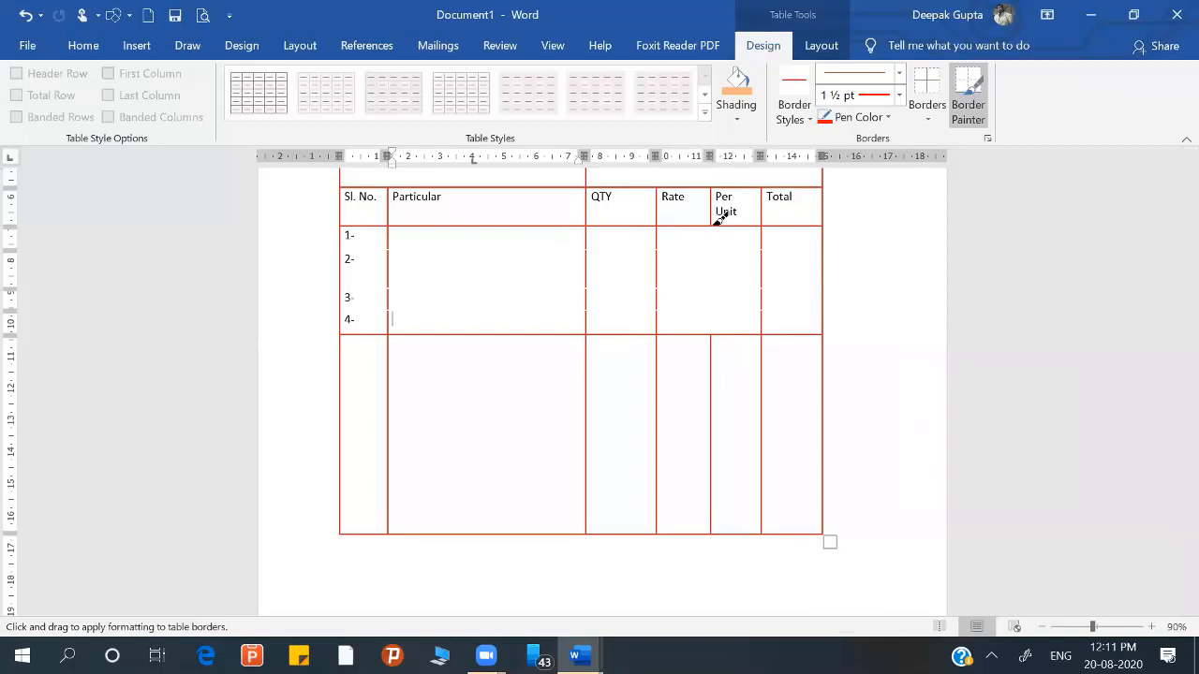
Step: Draw a horizontal line across the tall blank bottom row, making the row below 4- about 2.44 cm high
left_click(126, 52)
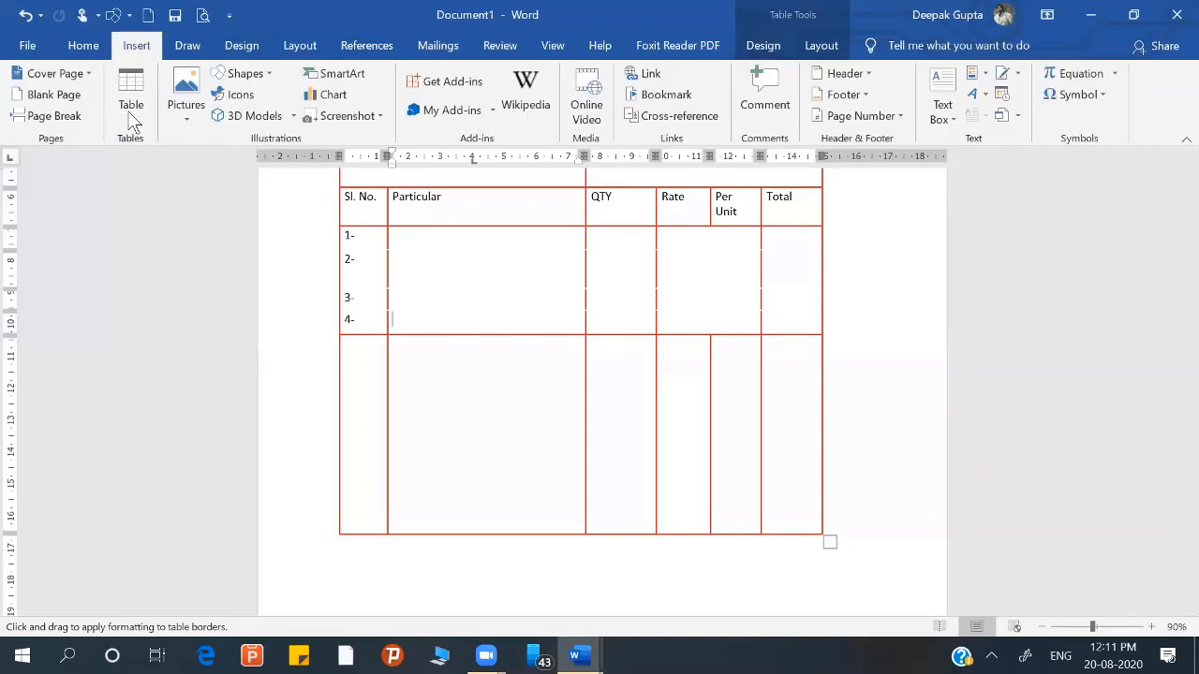
left_click(128, 111)
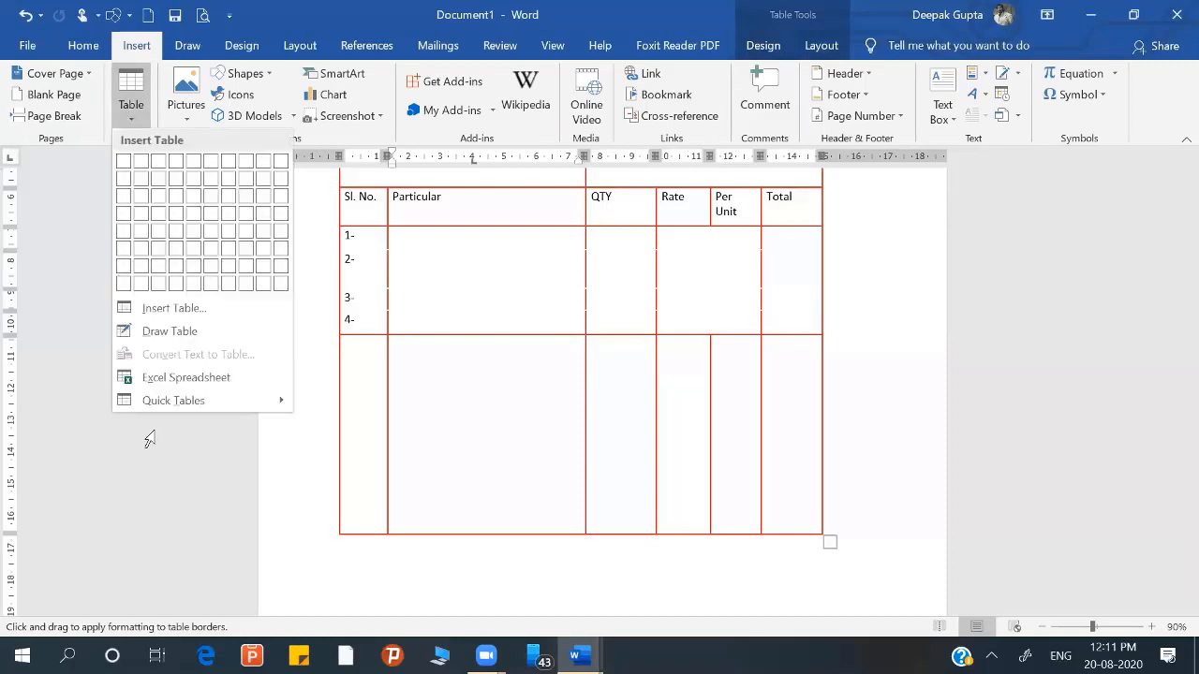
left_click(824, 52)
left_click(822, 49)
left_click(169, 70)
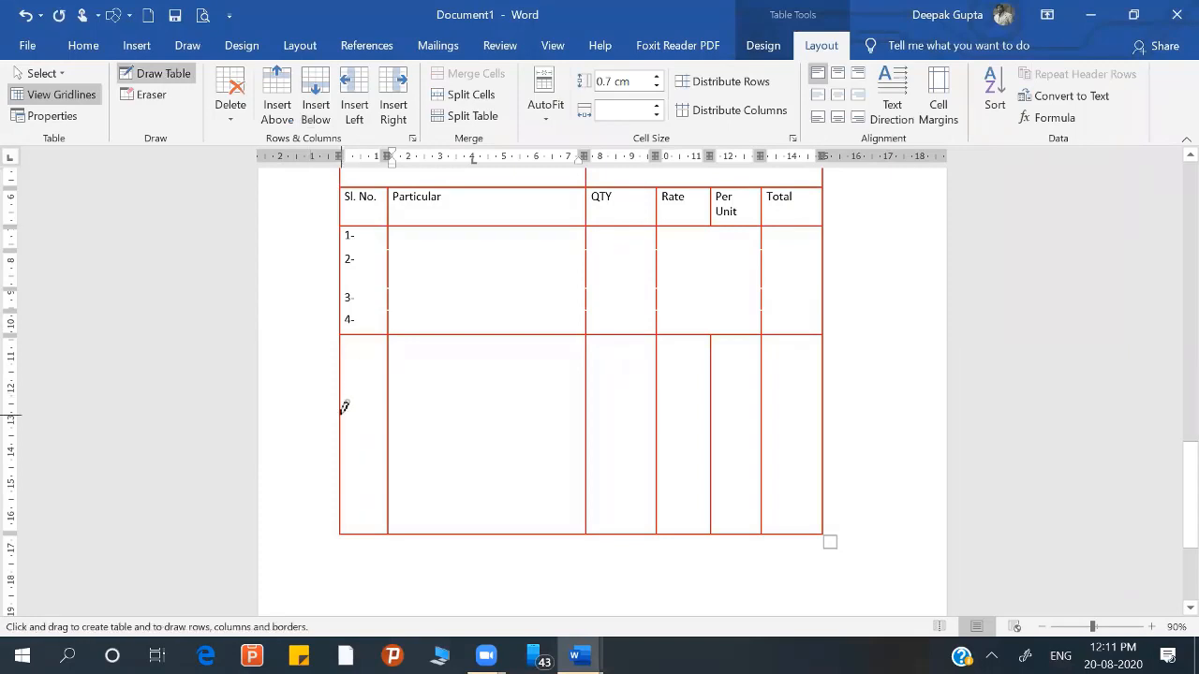
left_click_drag(344, 407, 596, 409)
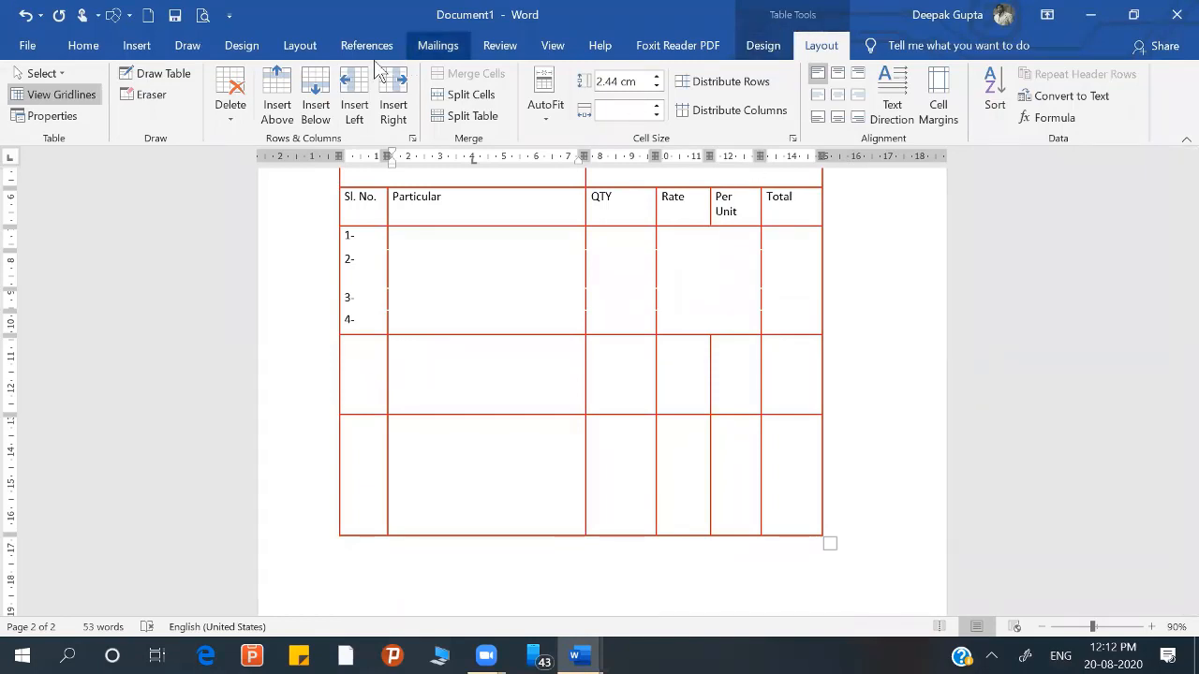
Step: Erase the two vertical borders between the first three cells of the row directly below 4-
left_click(150, 95)
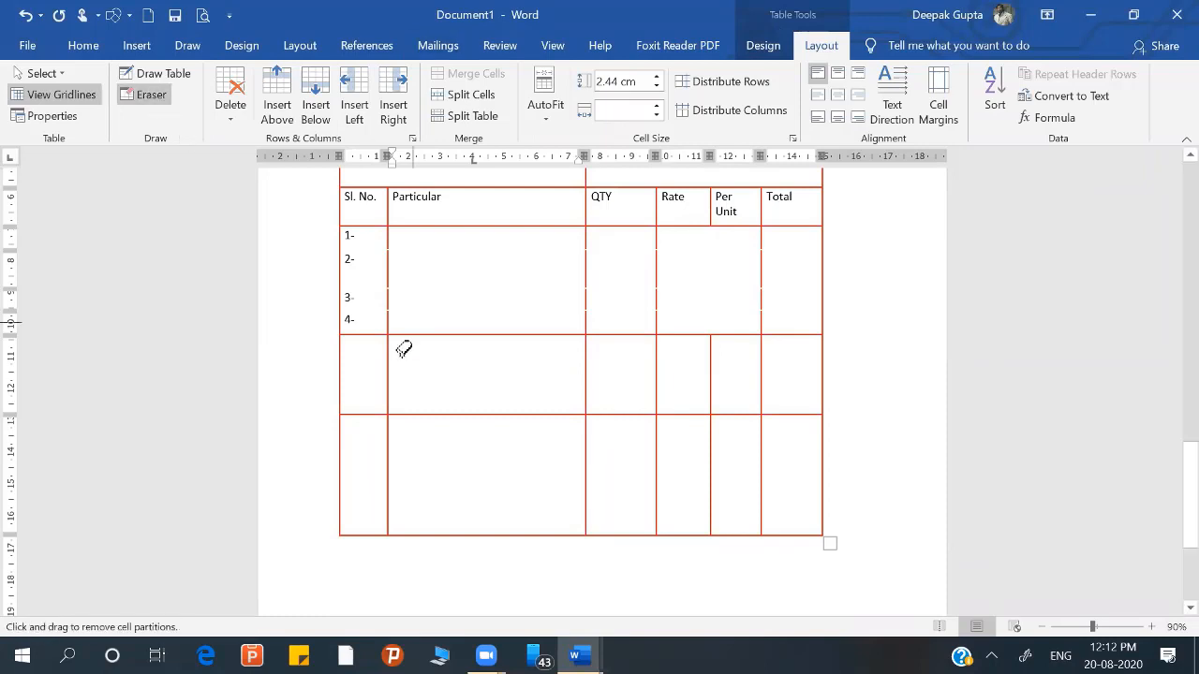
left_click(389, 354)
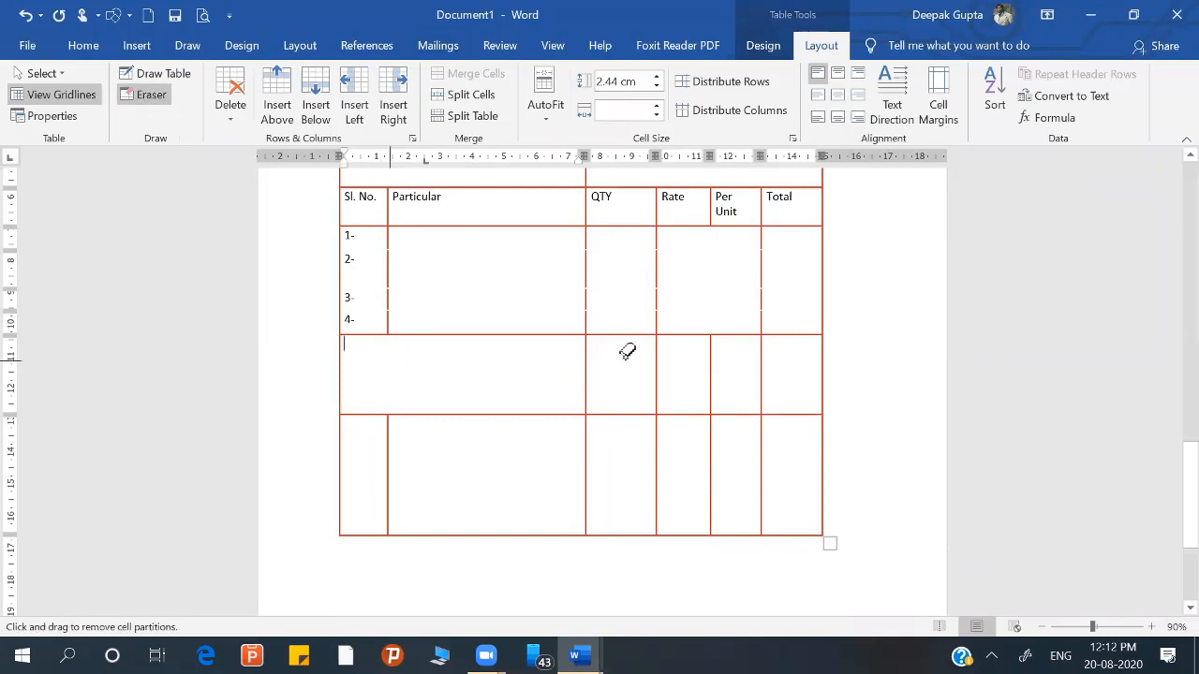
left_click(586, 358)
left_click(507, 562)
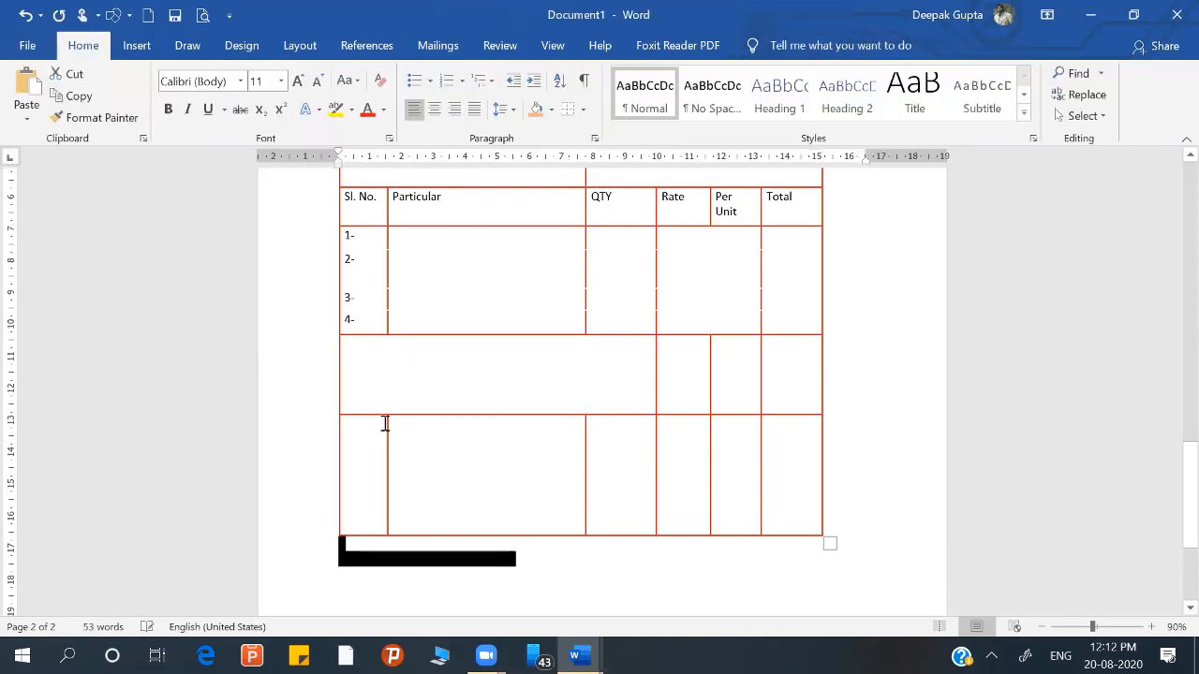
Step: Enter the label Amount in Ru in the merged cell below the numbered rows
left_click(386, 368)
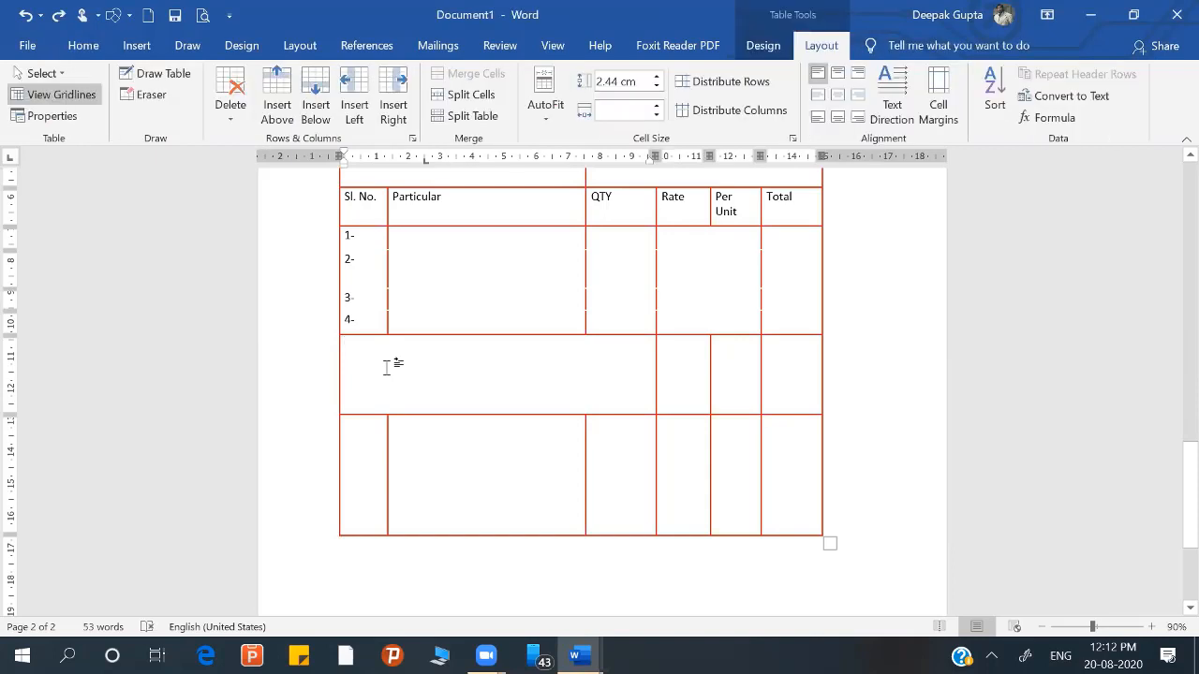
type("Amo")
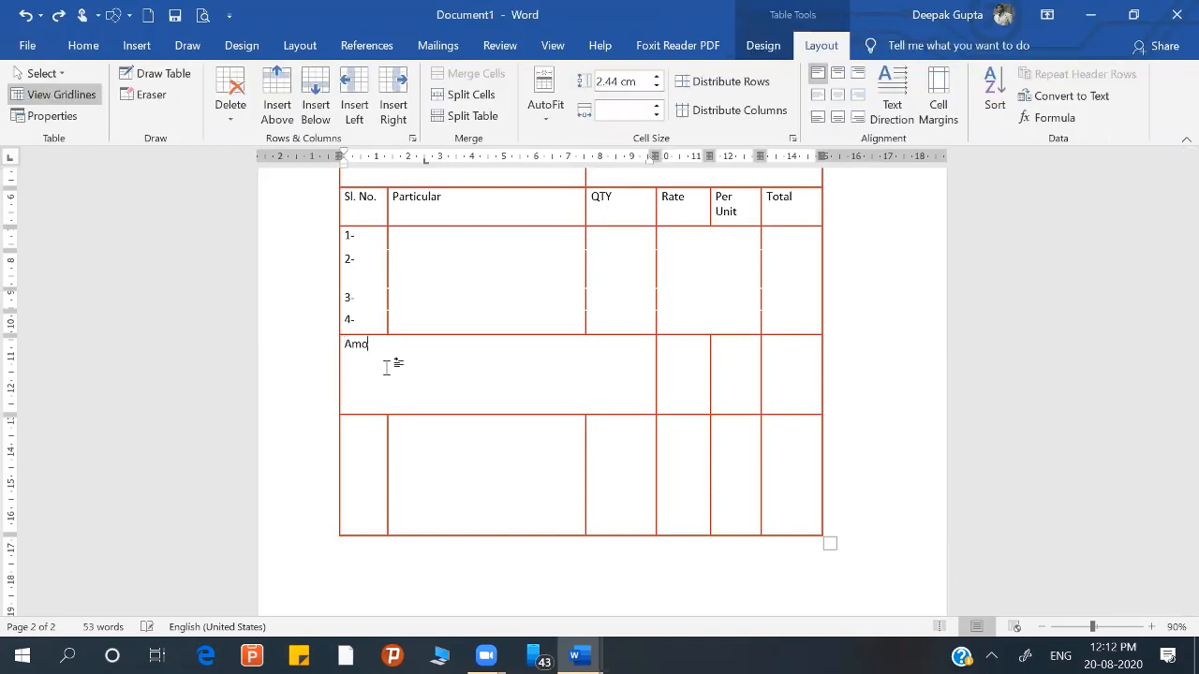
type("unt in Ru")
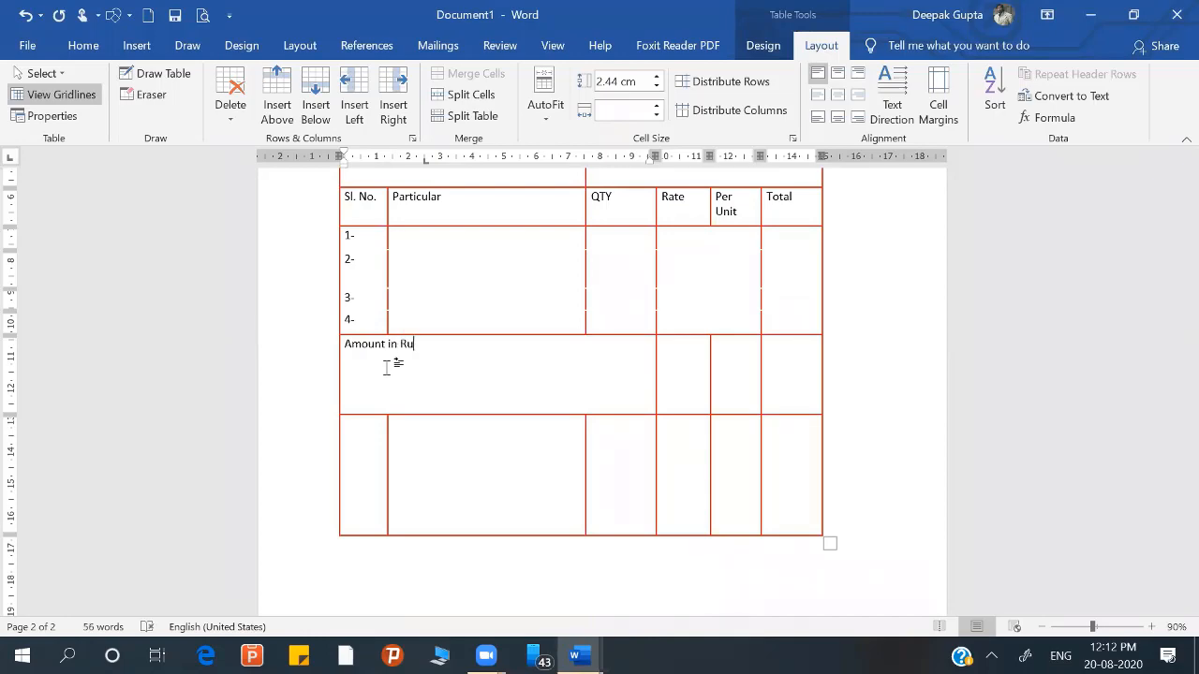